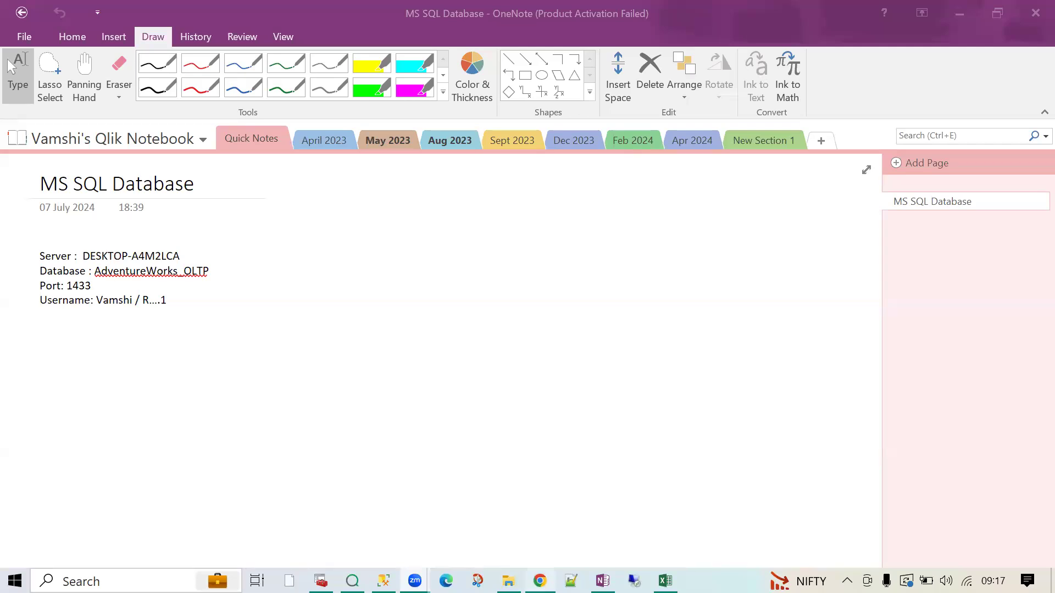
- Look over the Qlik Cloud personal catalog, then launch Qlik Sense Desktop from the taskbar
click(540, 581)
scroll(526, 429, up, 3)
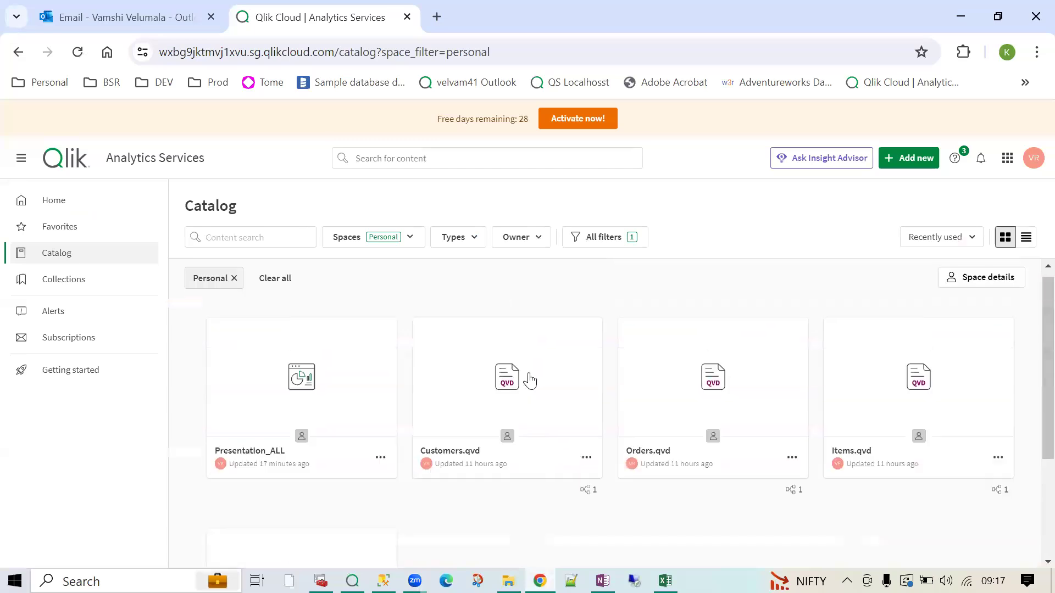
mouse_move(421, 334)
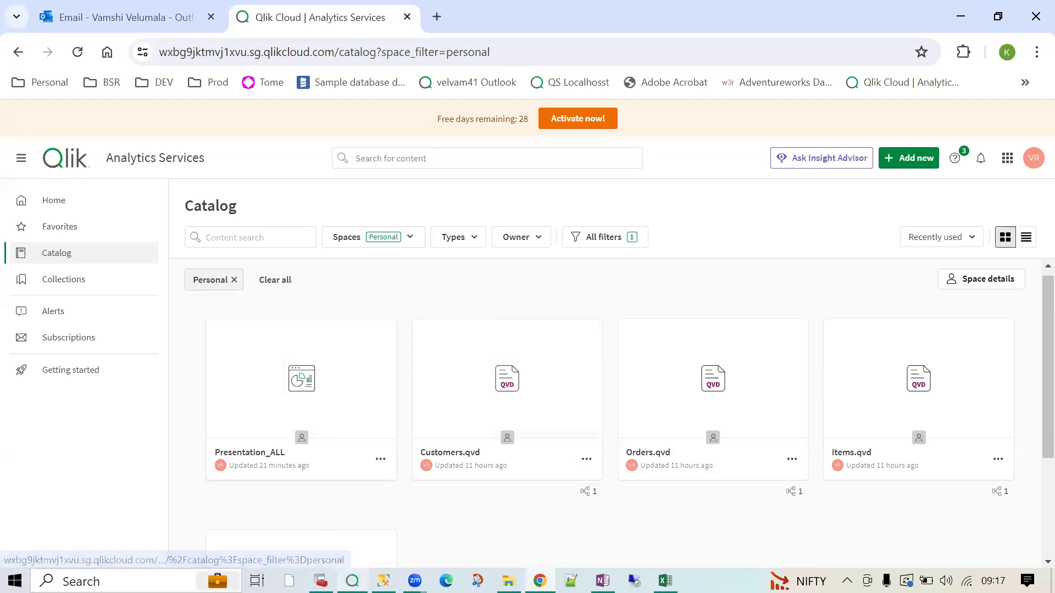
click(353, 580)
click(800, 57)
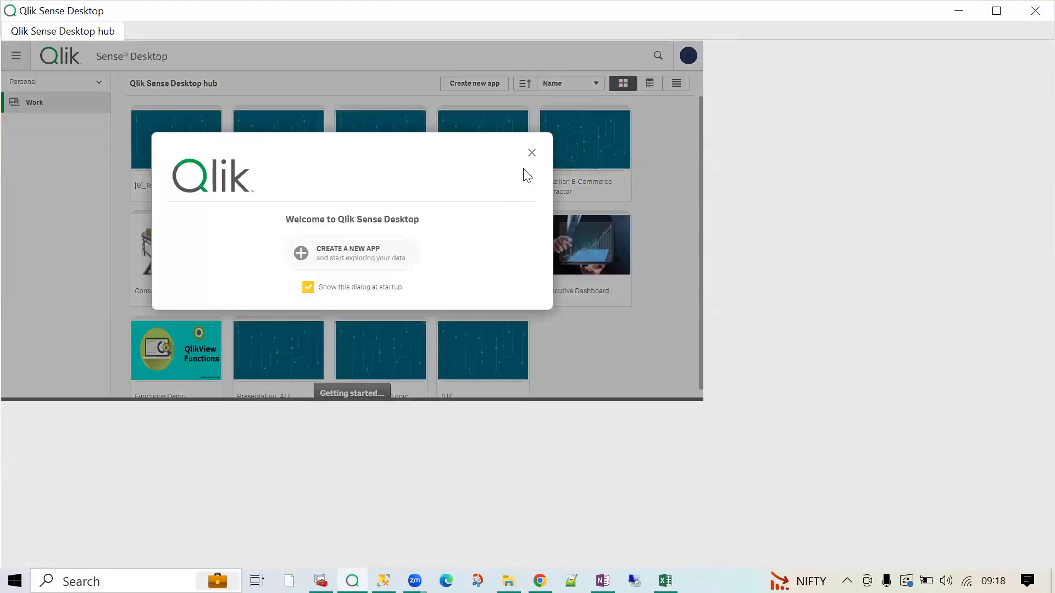
- Close the Qlik Sense Desktop welcome dialog and go back to the Qlik Cloud catalog in Chrome
click(532, 152)
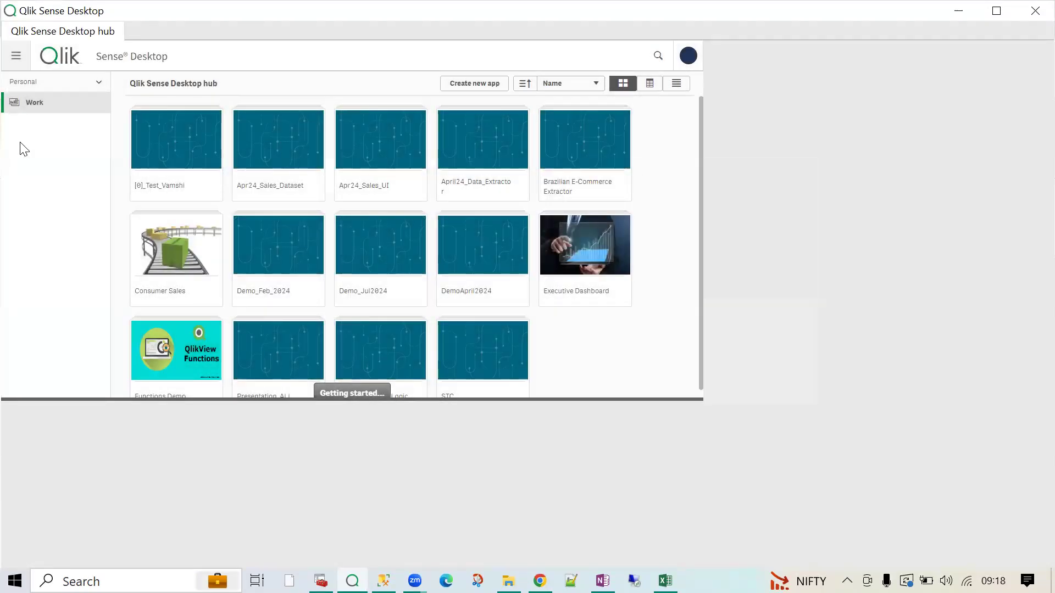
click(540, 581)
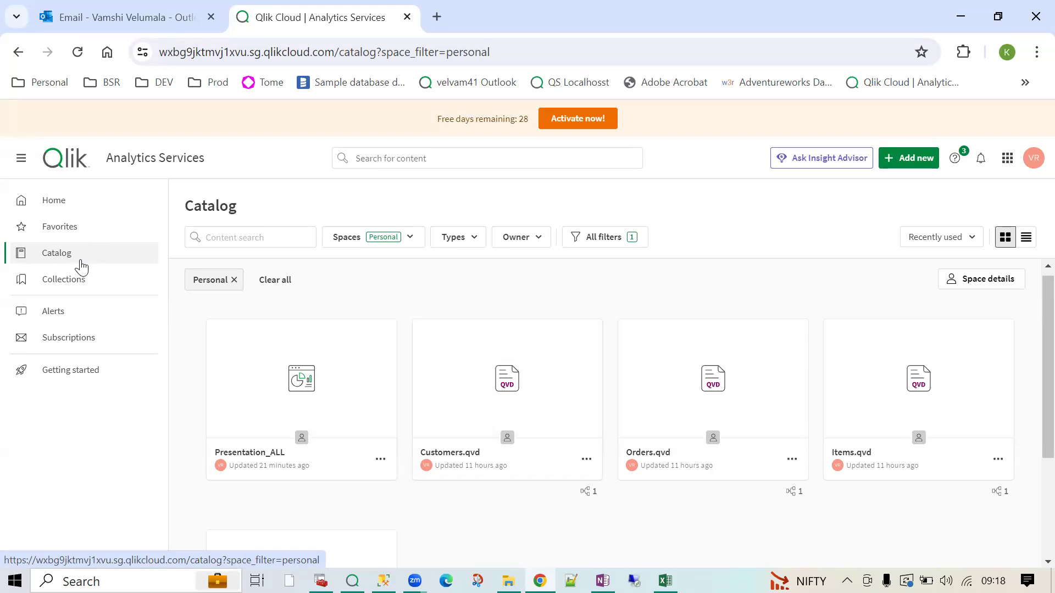
click(75, 287)
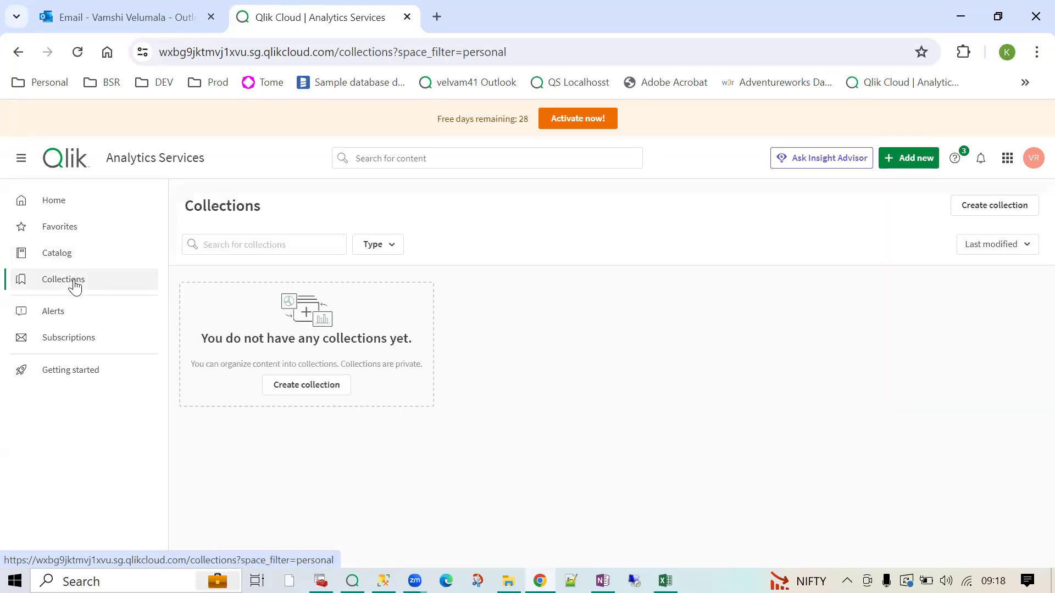
click(68, 325)
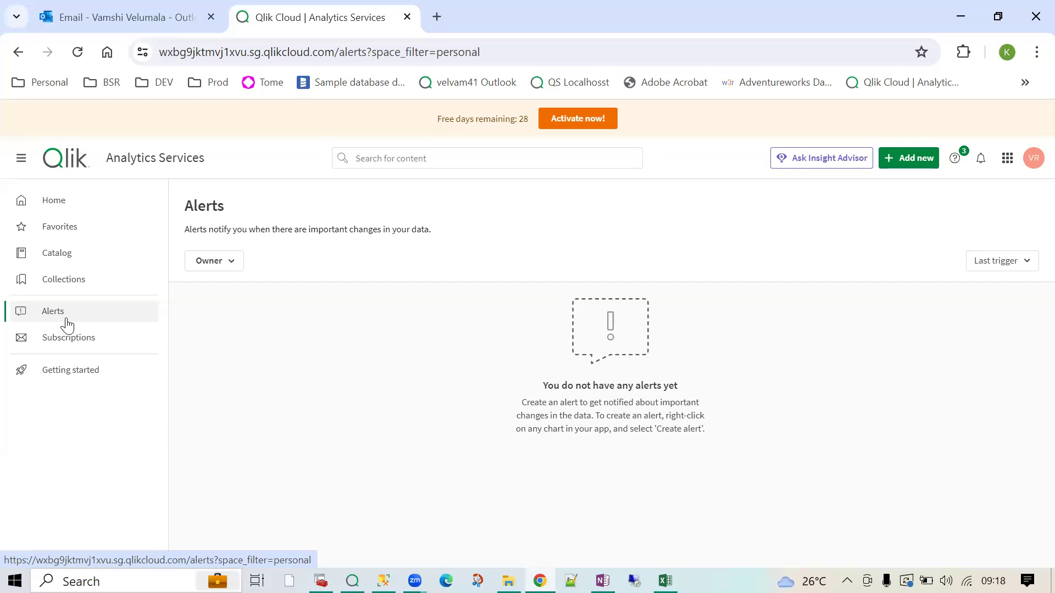
click(93, 339)
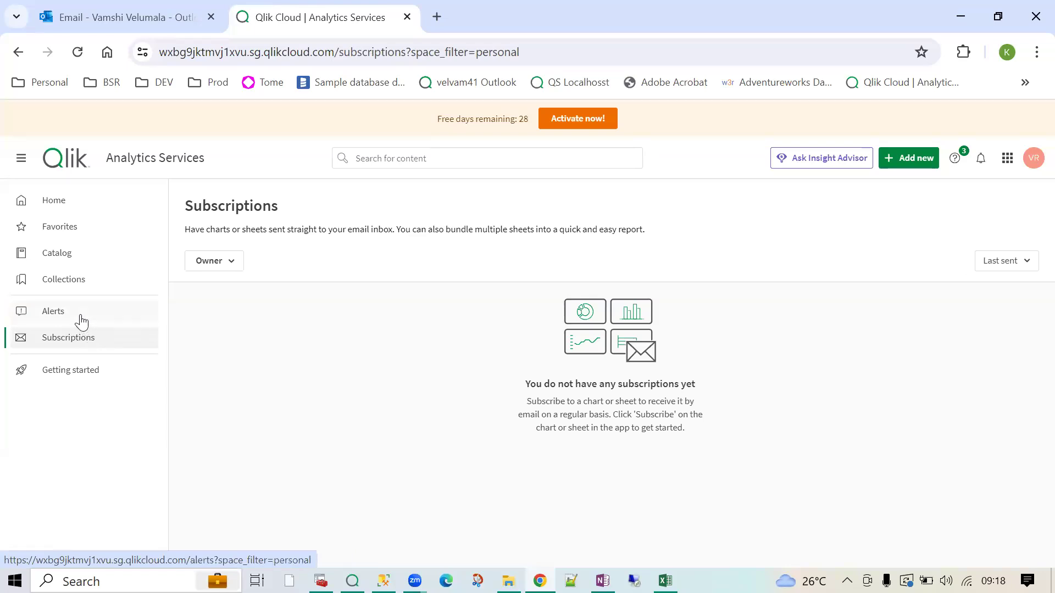
click(80, 319)
click(81, 337)
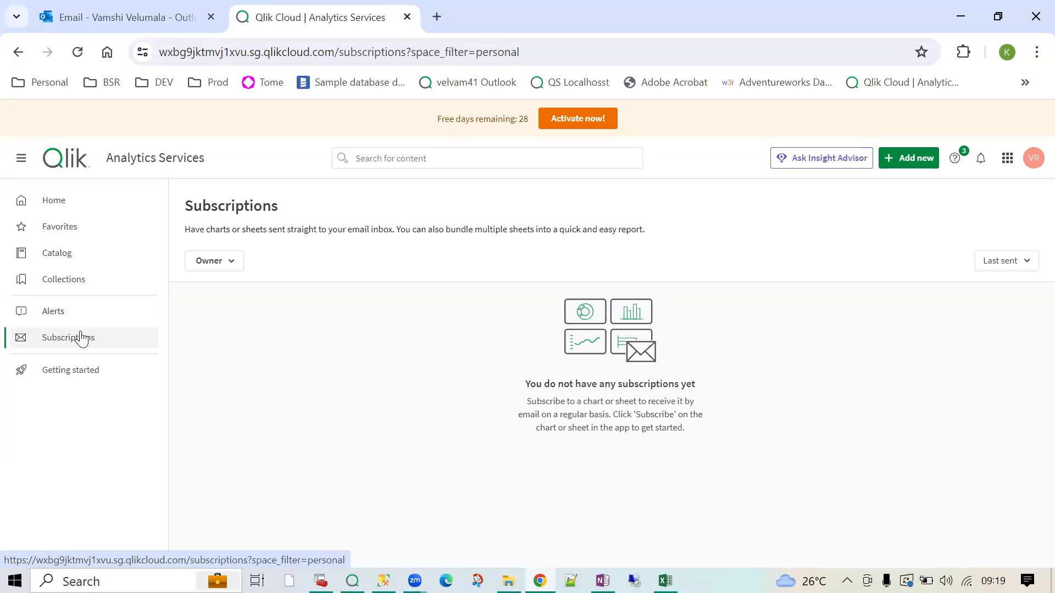
click(75, 318)
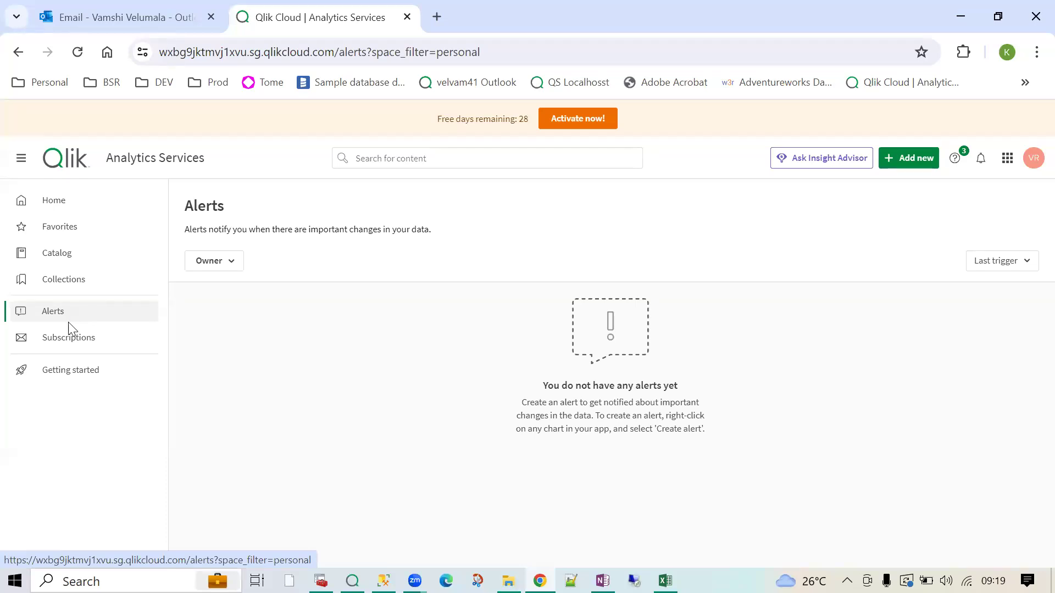
click(69, 344)
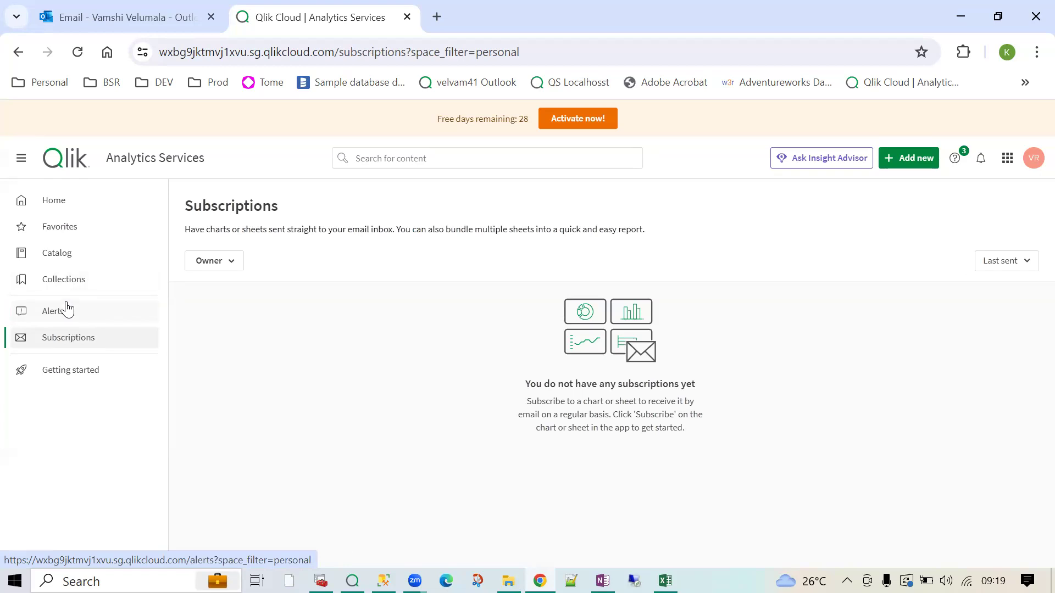
click(52, 258)
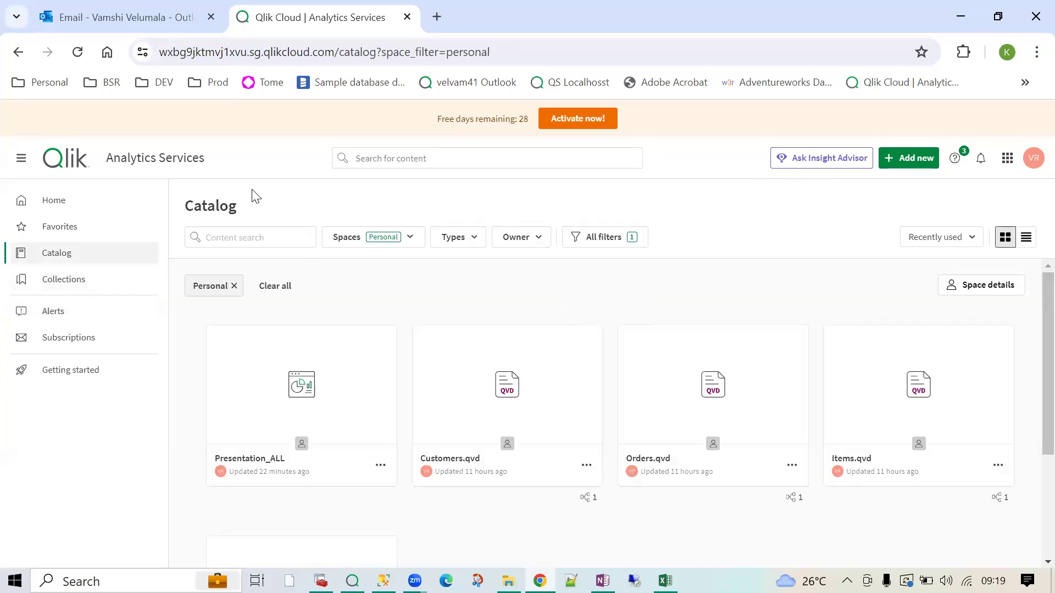
- Switch to the Management Console using the Qlik Cloud services launcher grid
click(228, 67)
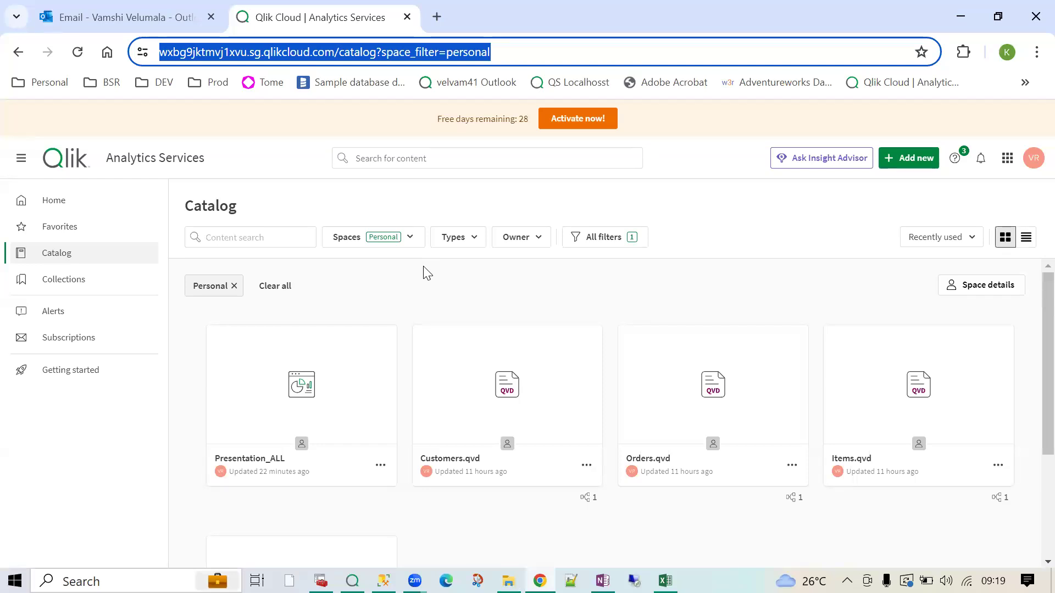
click(1008, 161)
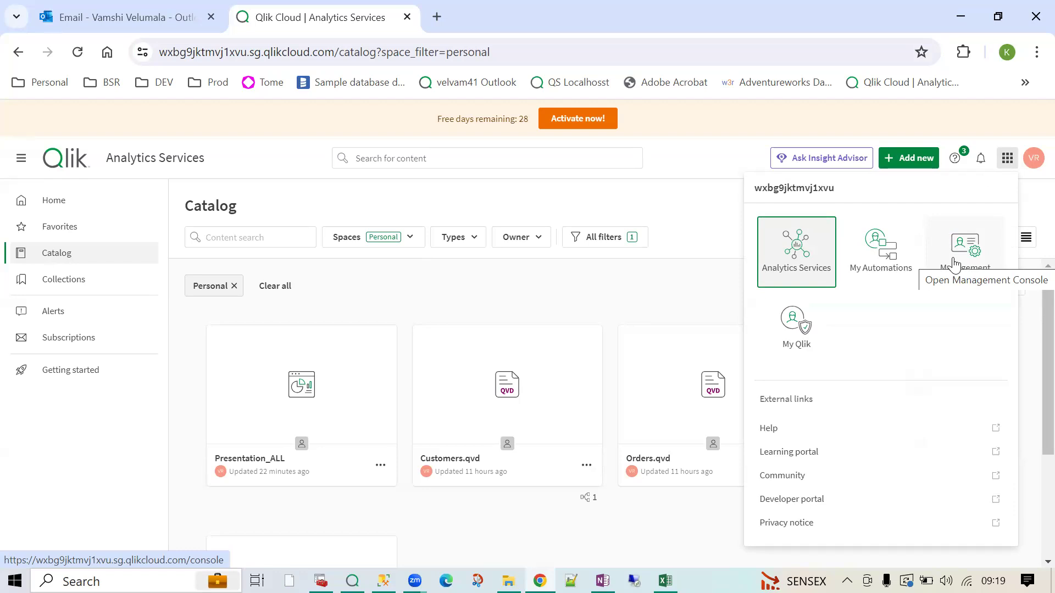
click(955, 265)
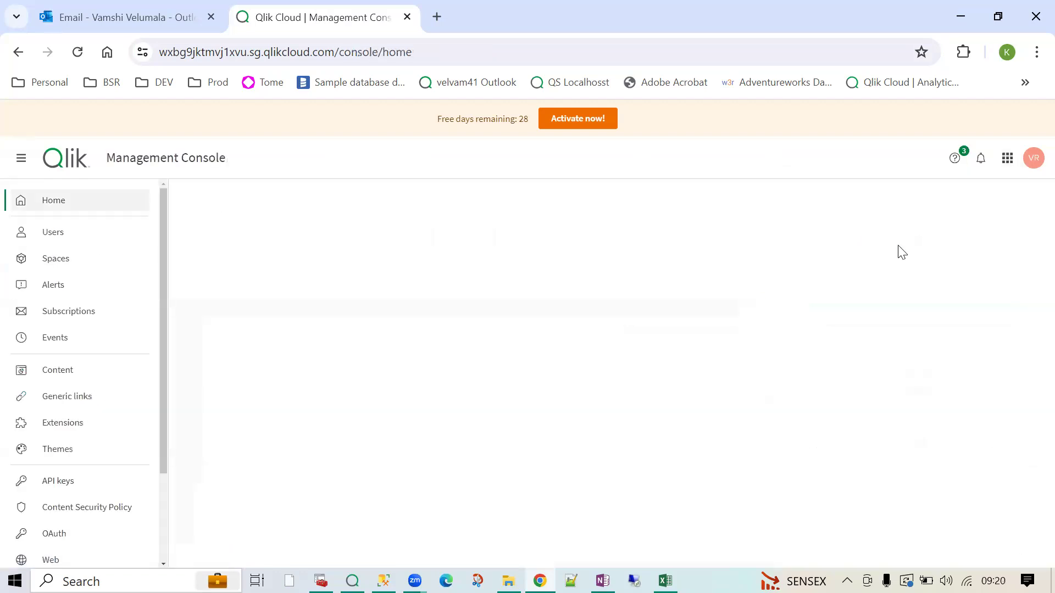
- Review the Users list, then view the empty Spaces page
click(63, 240)
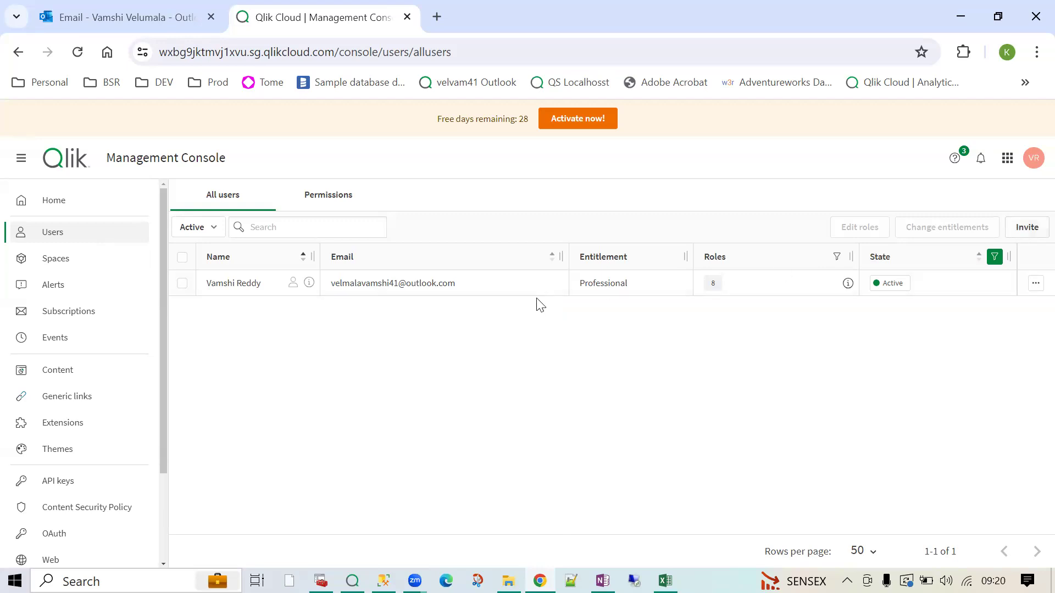
click(78, 266)
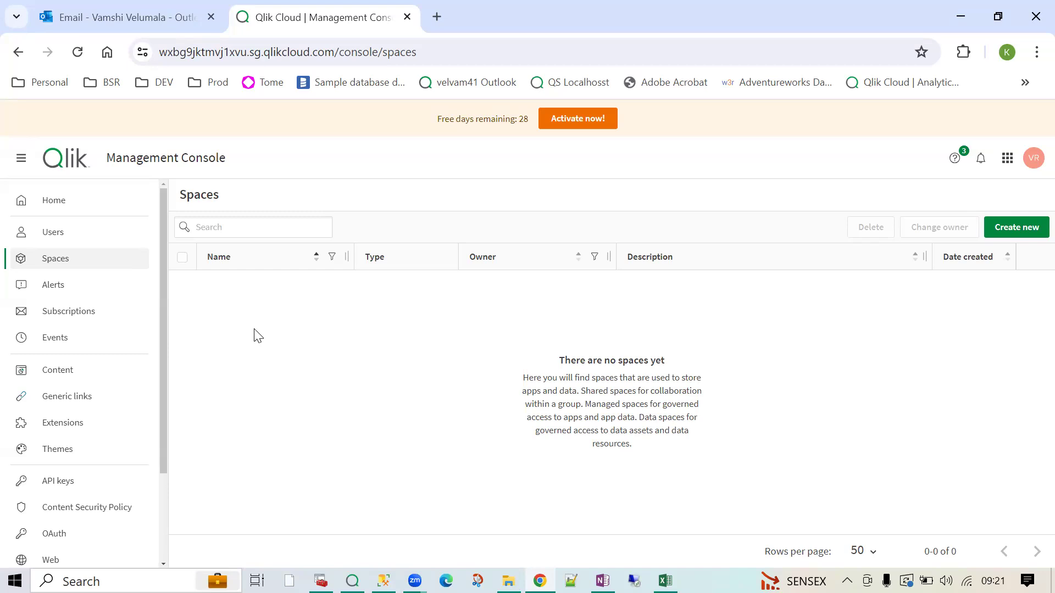
- Browse Events and Content, highlighting Presentation_ALL's owner and the Testing app's Personal space
click(66, 341)
click(83, 379)
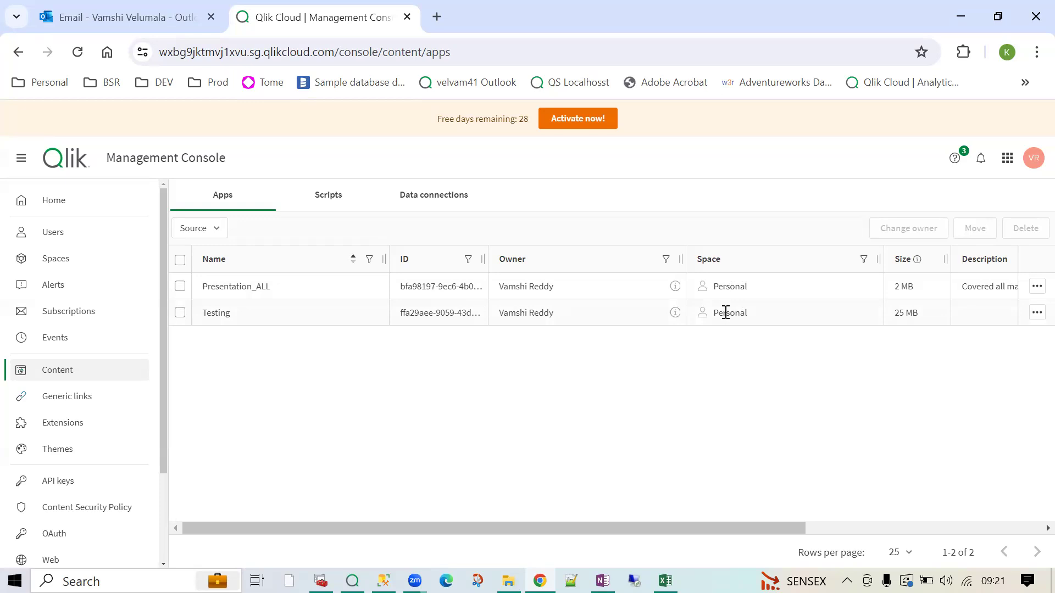
drag(555, 287, 501, 288)
double_click(735, 287)
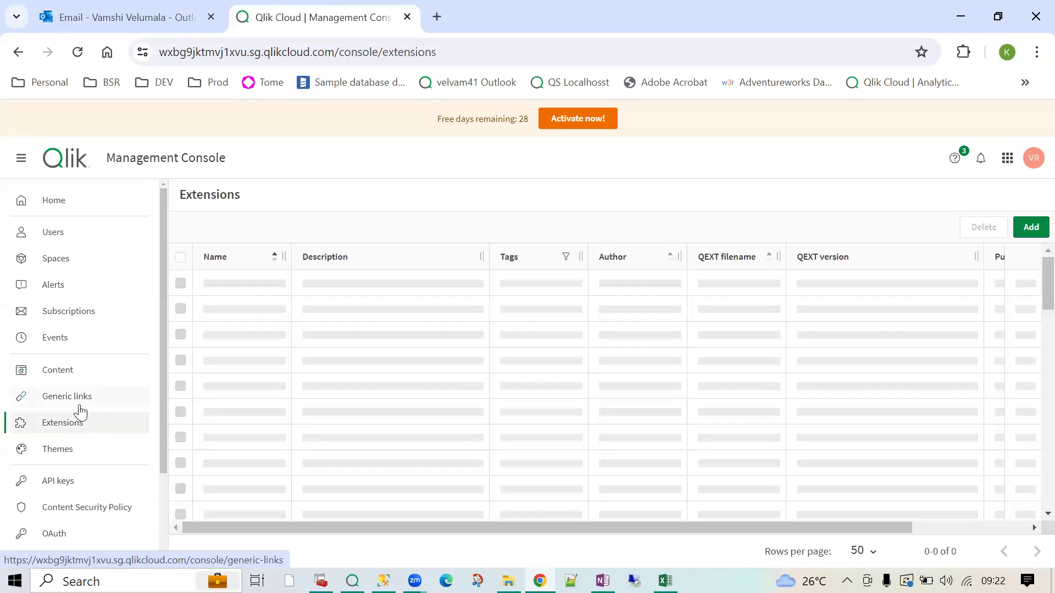
- Step through the Generic links, Extensions and Themes pages, where no themes exist yet
click(80, 407)
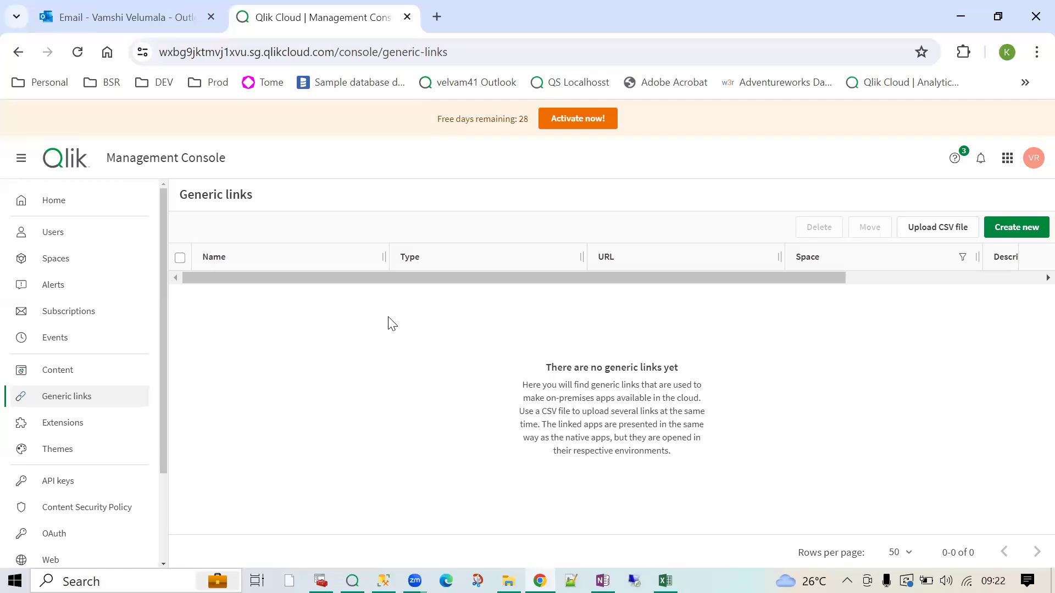
click(77, 429)
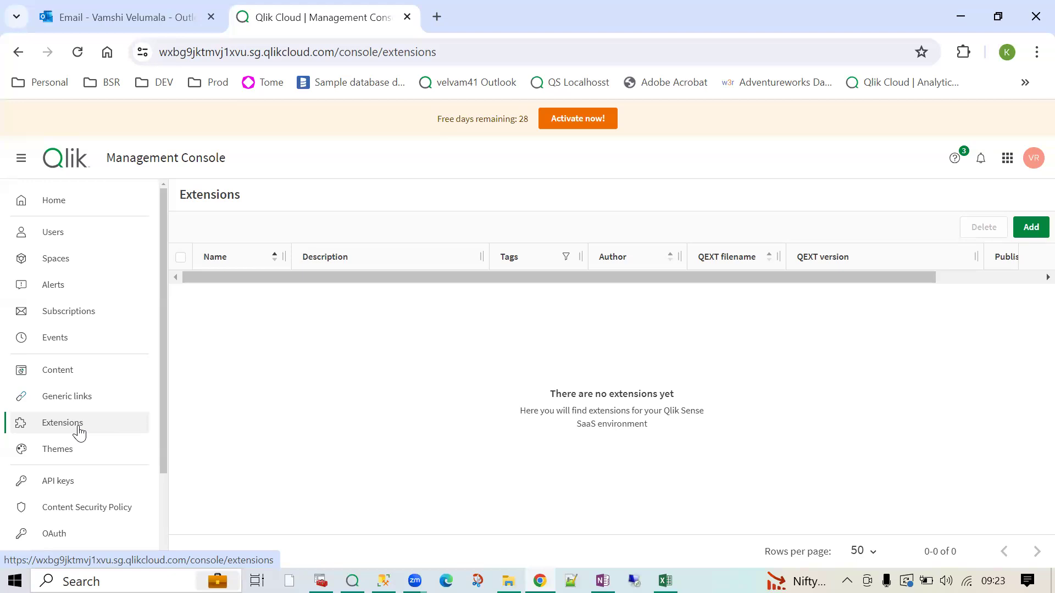
click(74, 458)
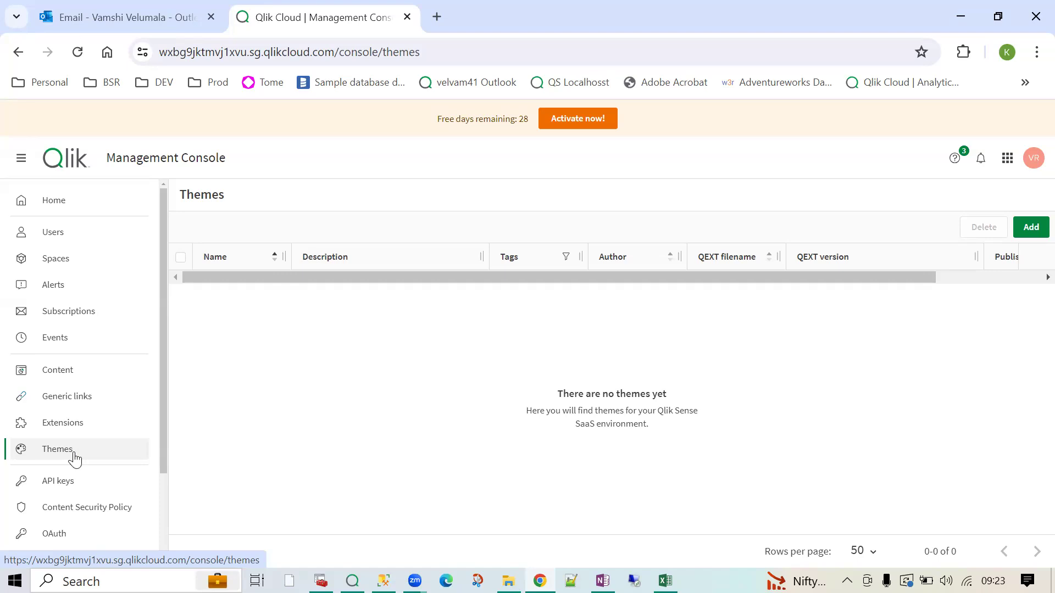
scroll(62, 494, down, 2)
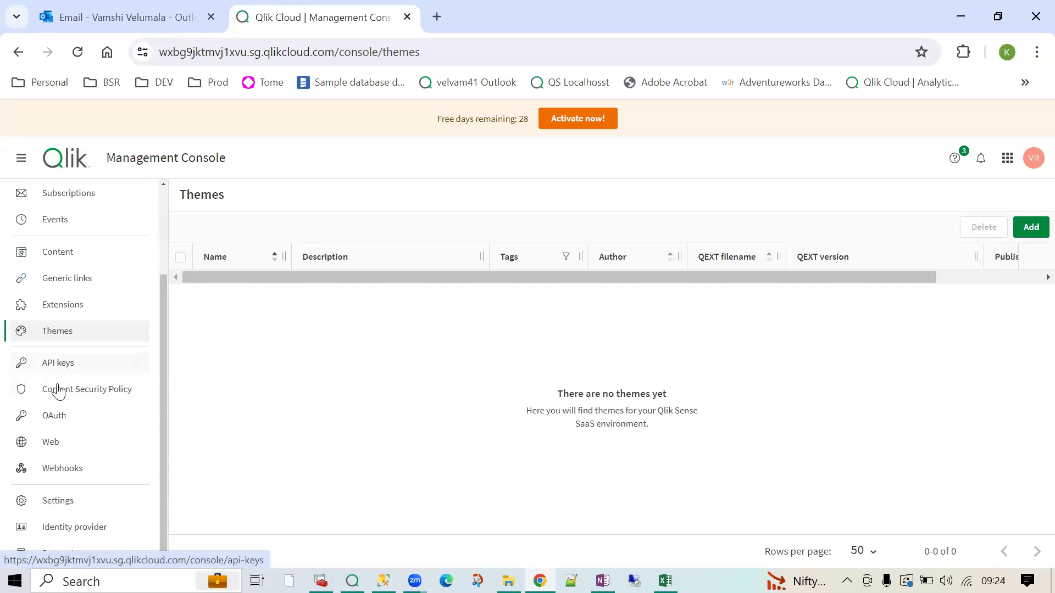
scroll(76, 517, up, 2)
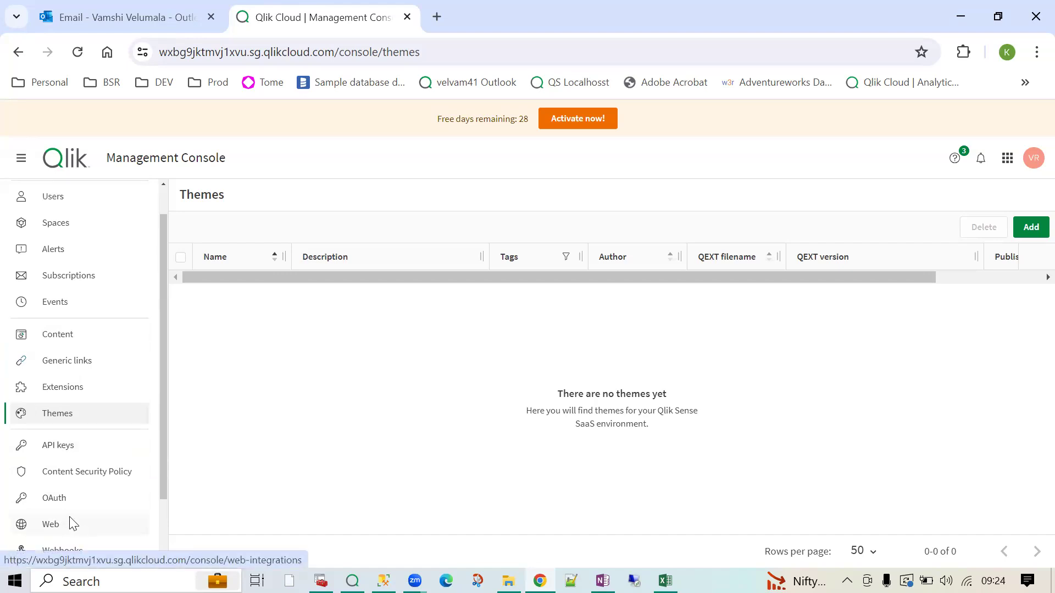
scroll(38, 300, up, 1)
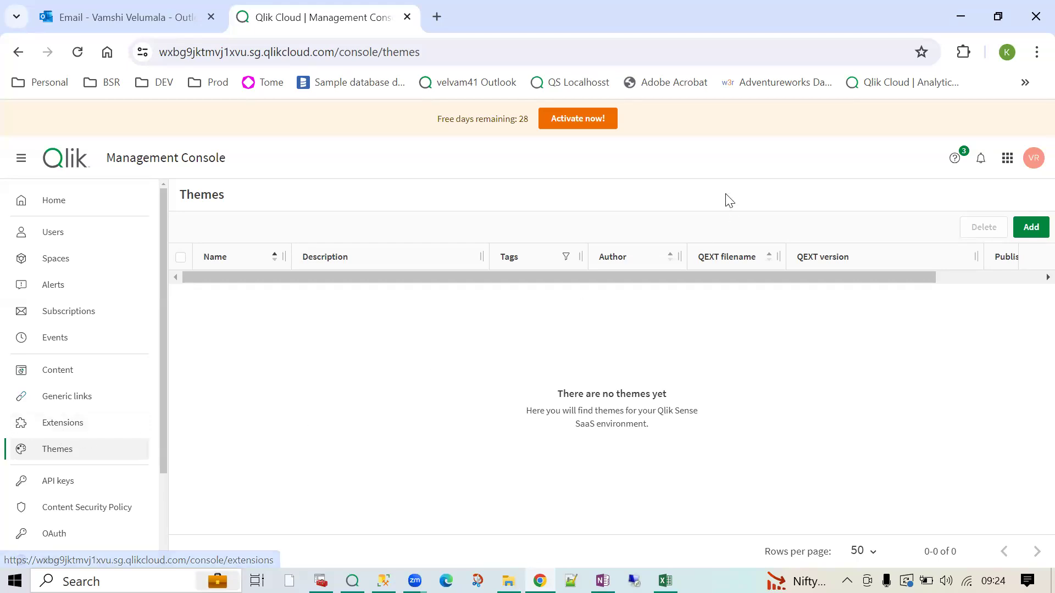
- Return to Analytics Services and open the Catalog with Presentation_ALL and the Customers, Orders, Items QVDs
click(1007, 159)
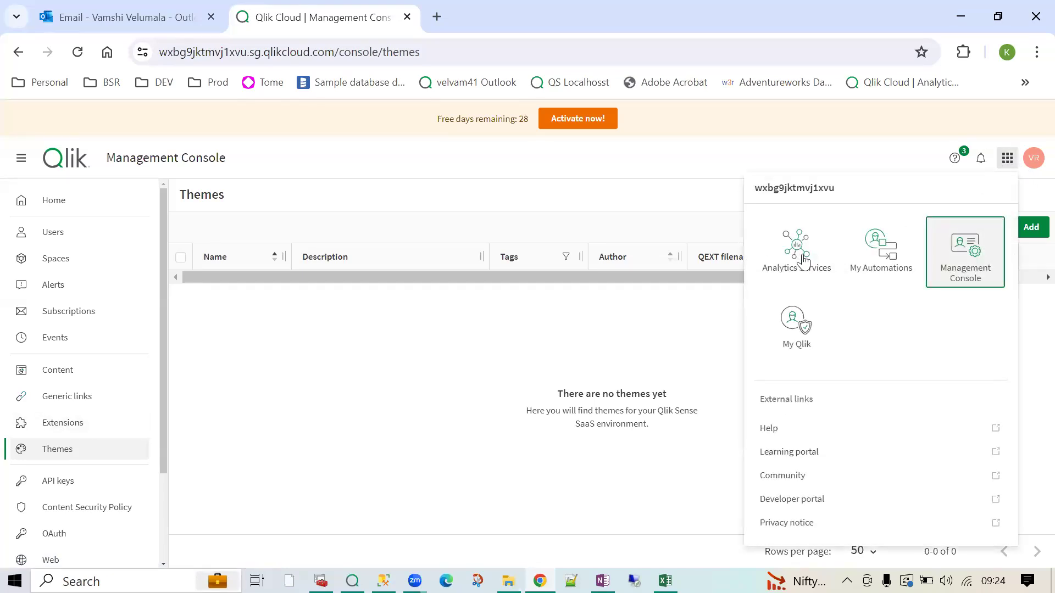
click(798, 242)
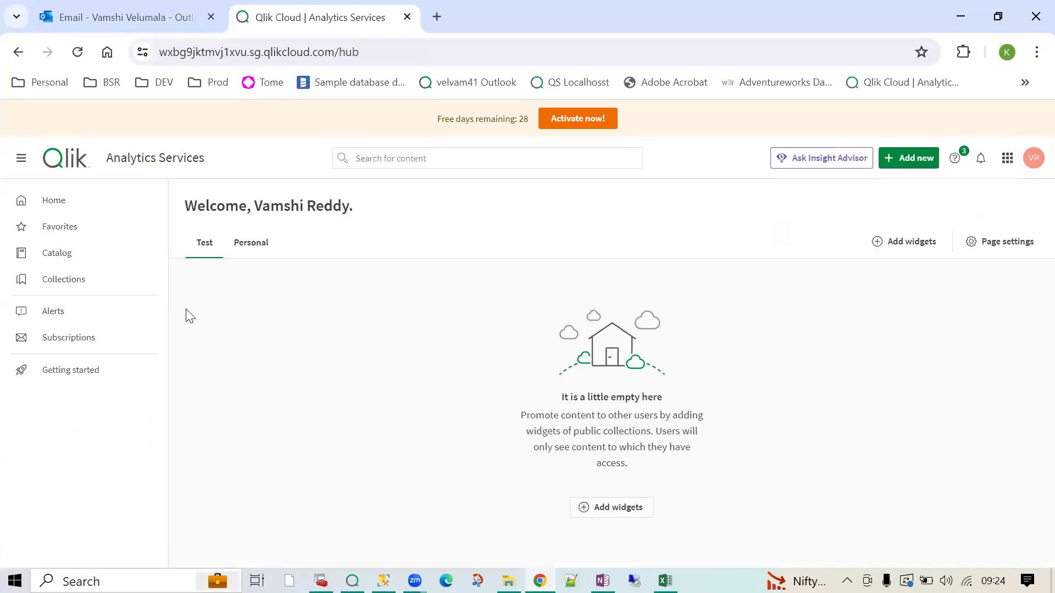
click(52, 258)
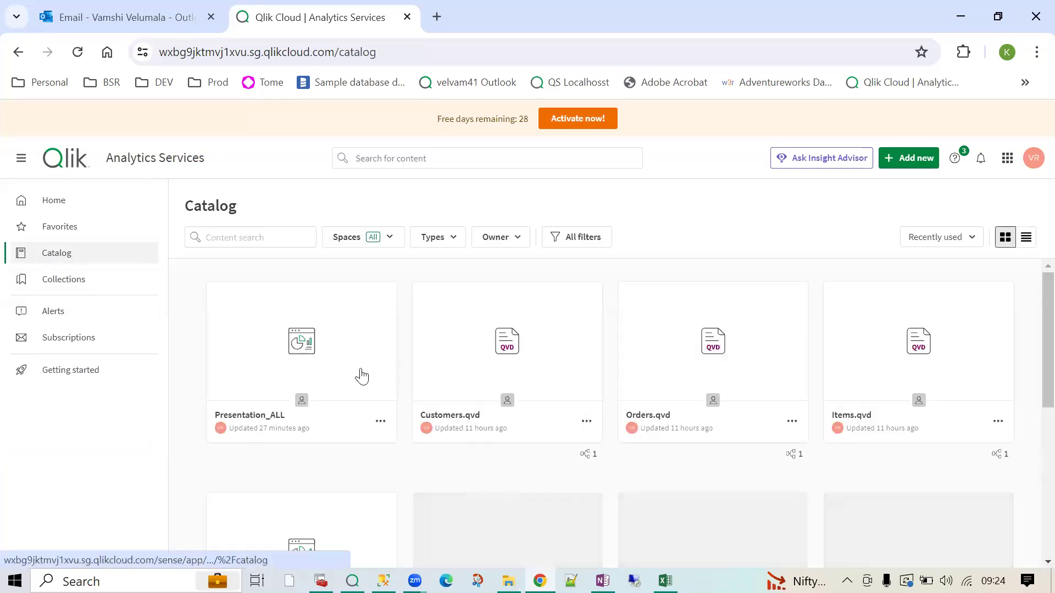
mouse_move(259, 369)
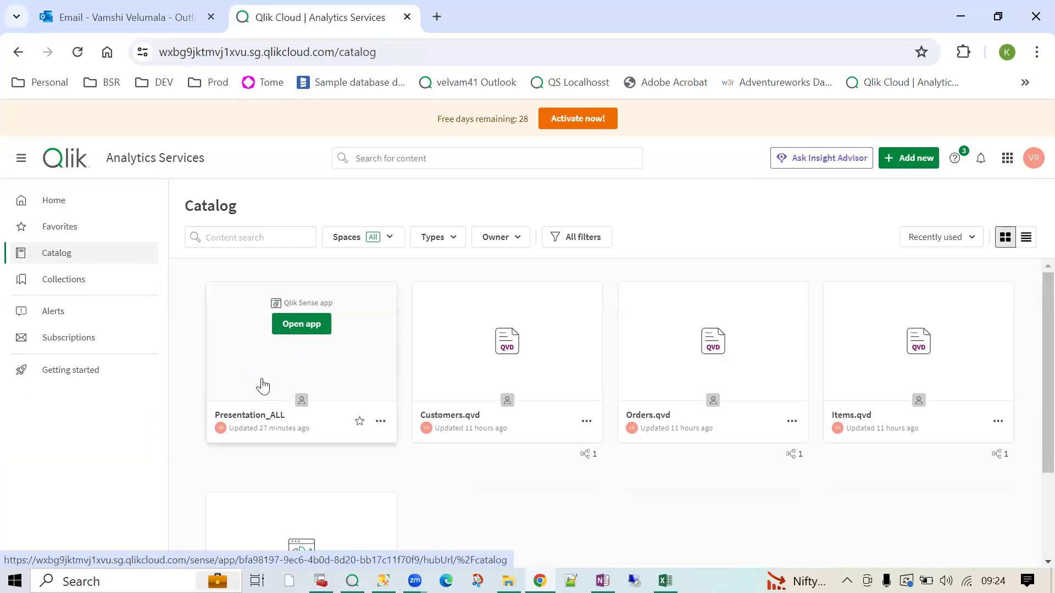
- Start an app upload and highlight the supported .qvw and .qvf file types
click(908, 160)
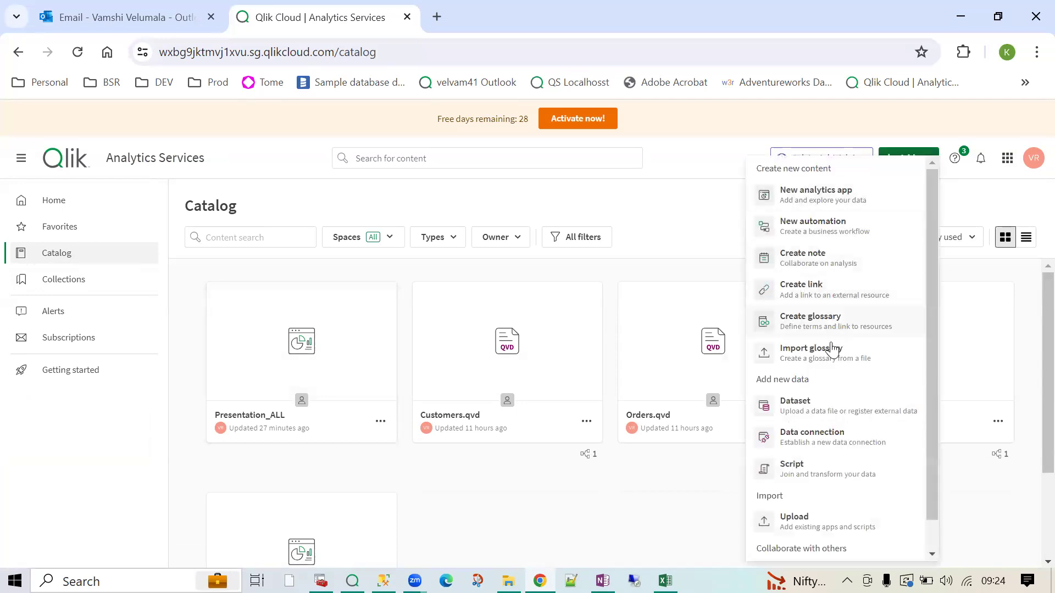
click(842, 527)
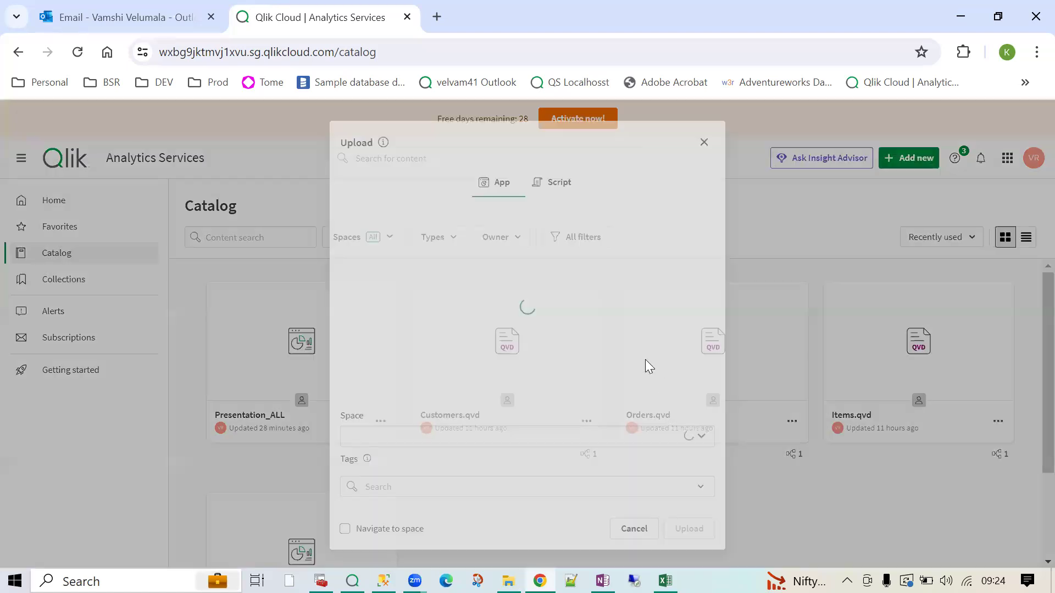
drag(550, 318, 596, 325)
double_click(563, 321)
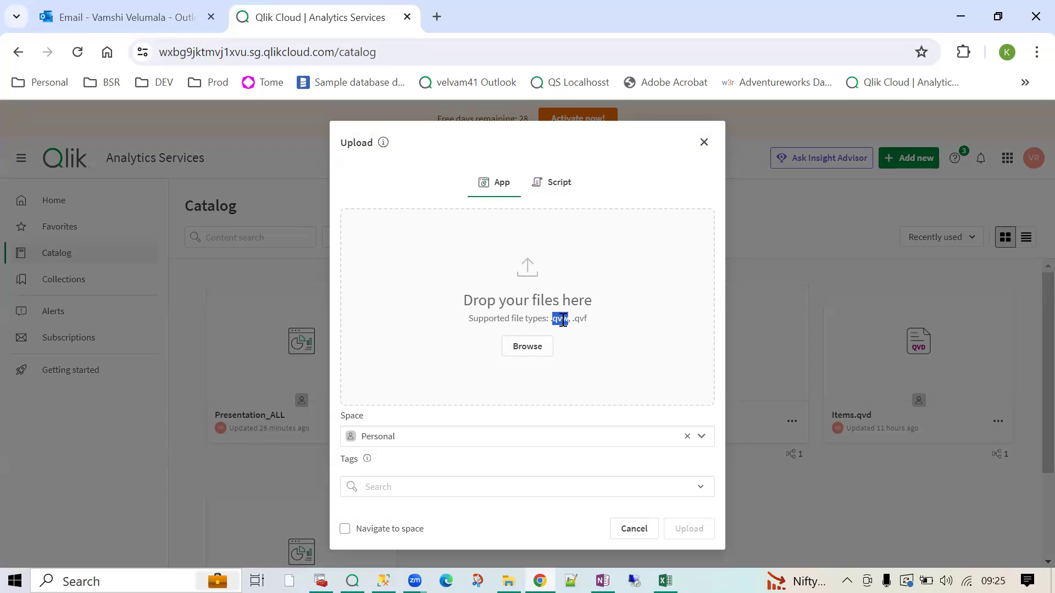
double_click(580, 321)
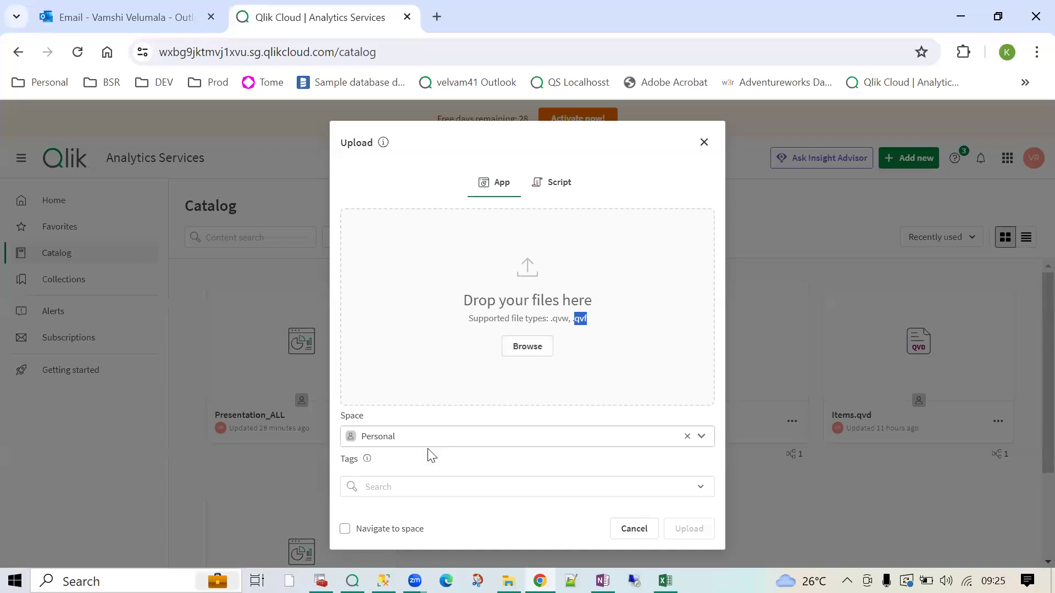
- Note the Personal space target, cancel the upload, and open the Presentation_ALL app
click(375, 432)
drag(369, 421, 342, 419)
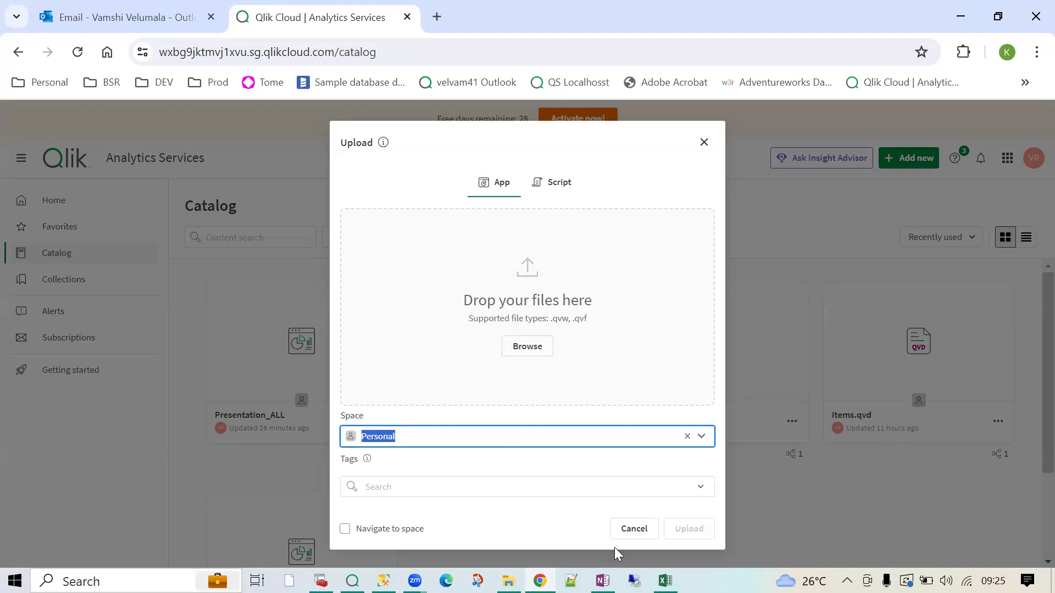
click(633, 535)
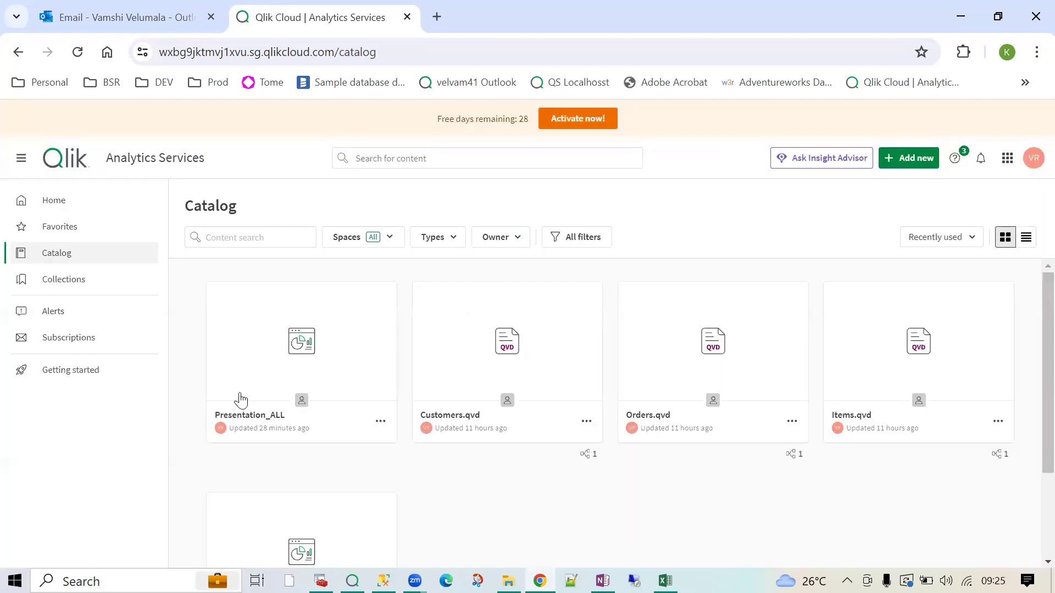
click(306, 330)
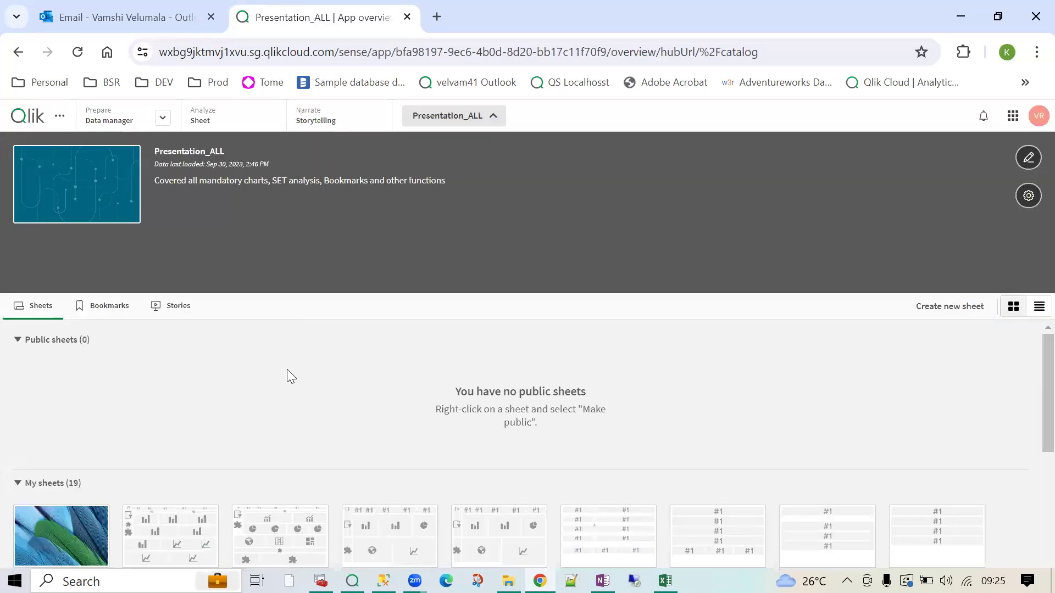
- Scroll through the app's sheet list and open the Mandatory Charts -1 sheet
scroll(218, 493, down, 3)
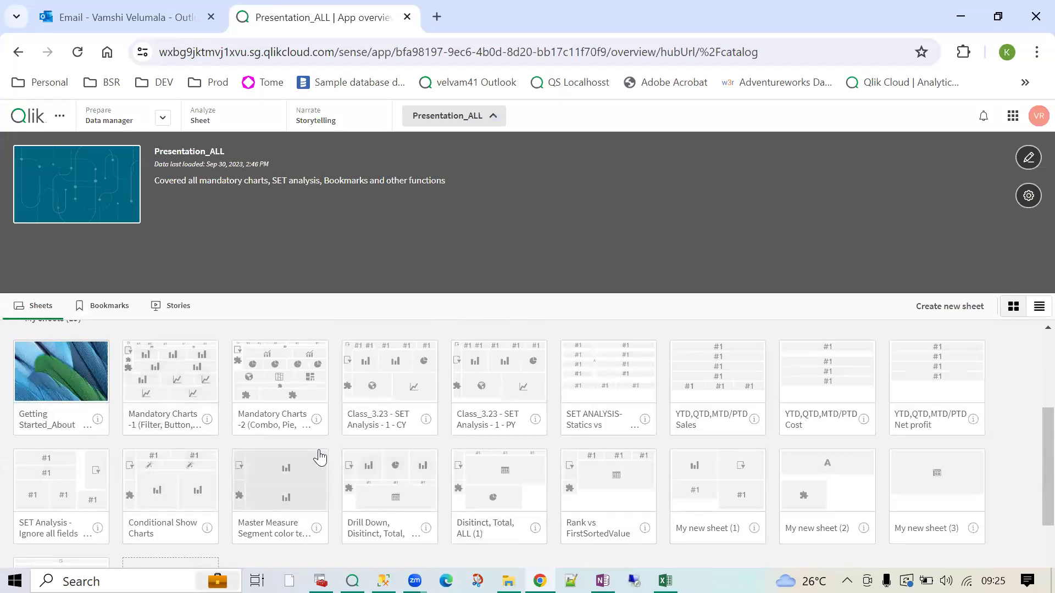
scroll(21, 464, up, 2)
scroll(236, 477, down, 3)
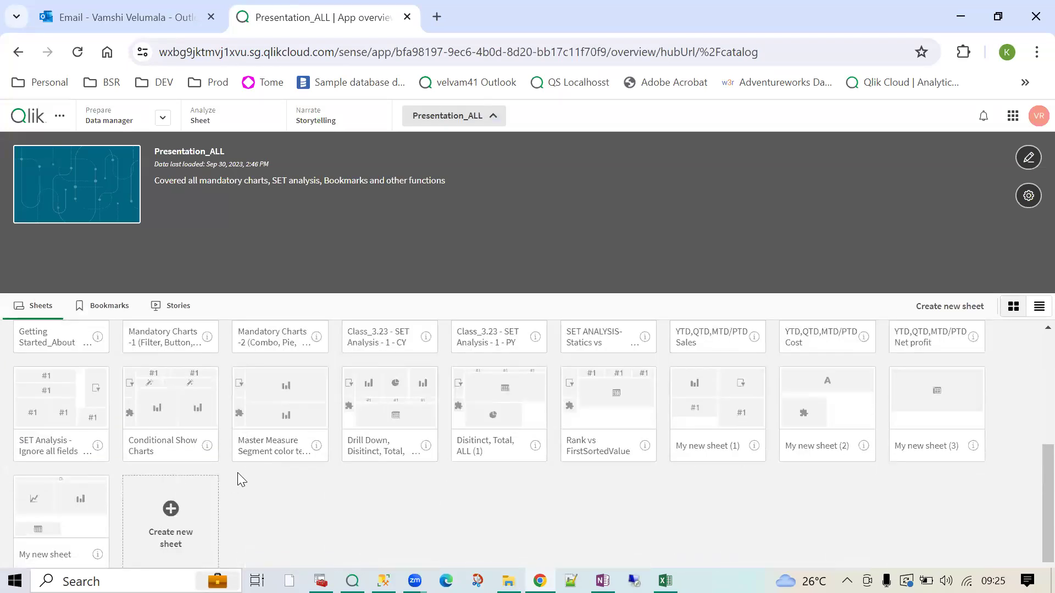
scroll(220, 481, up, 2)
click(166, 395)
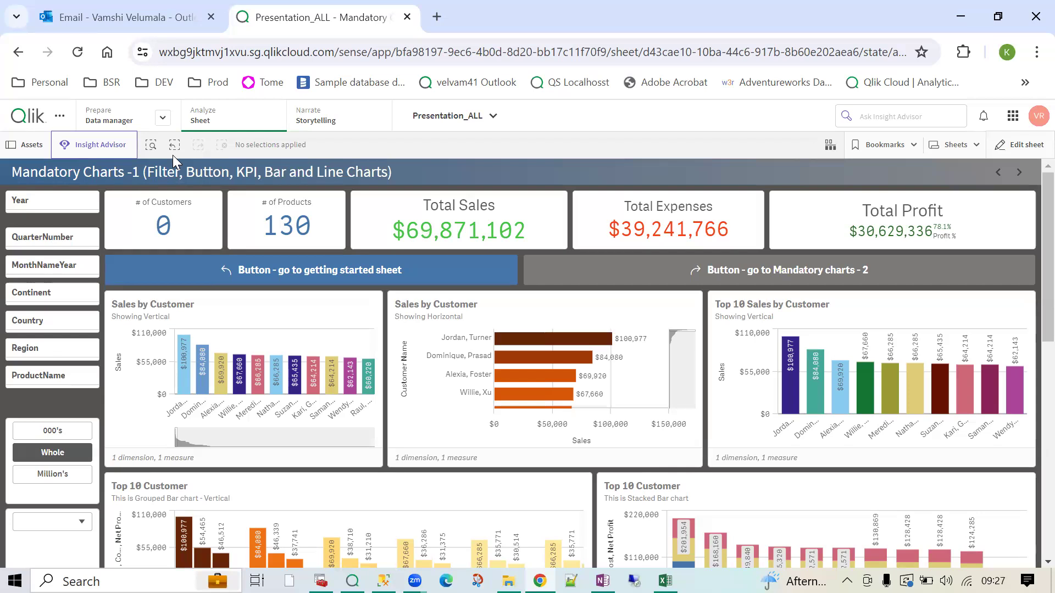
- Create a new sheet from the Sheets panel and open My new sheet (4)
click(954, 147)
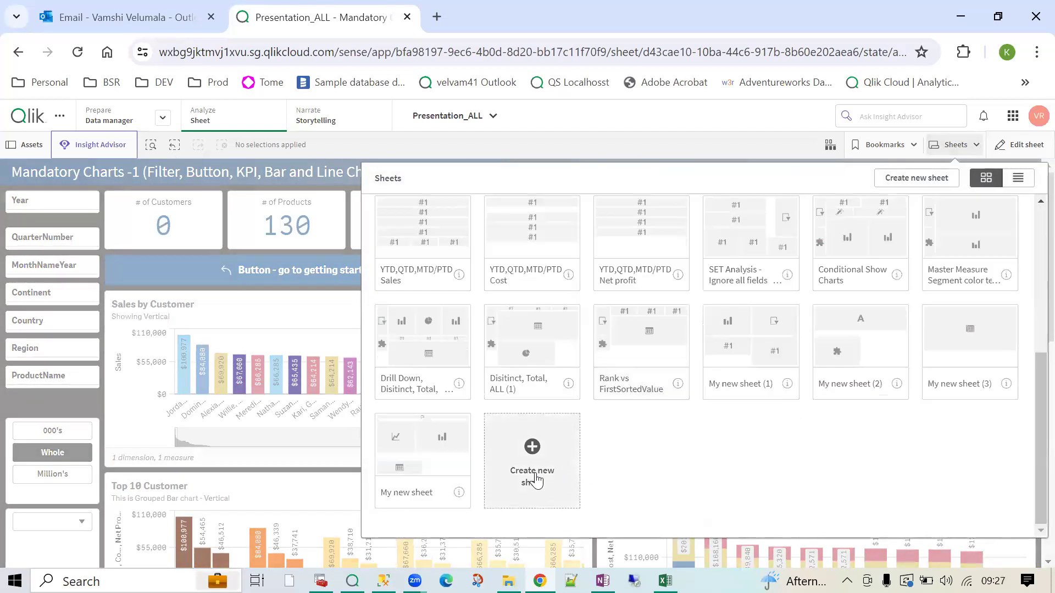
click(536, 481)
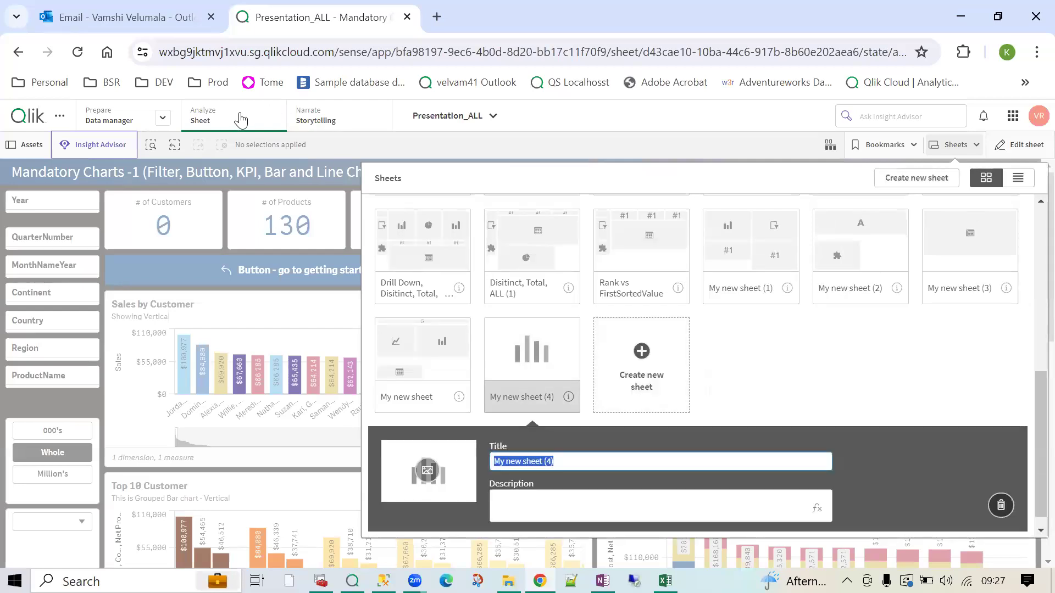
click(520, 369)
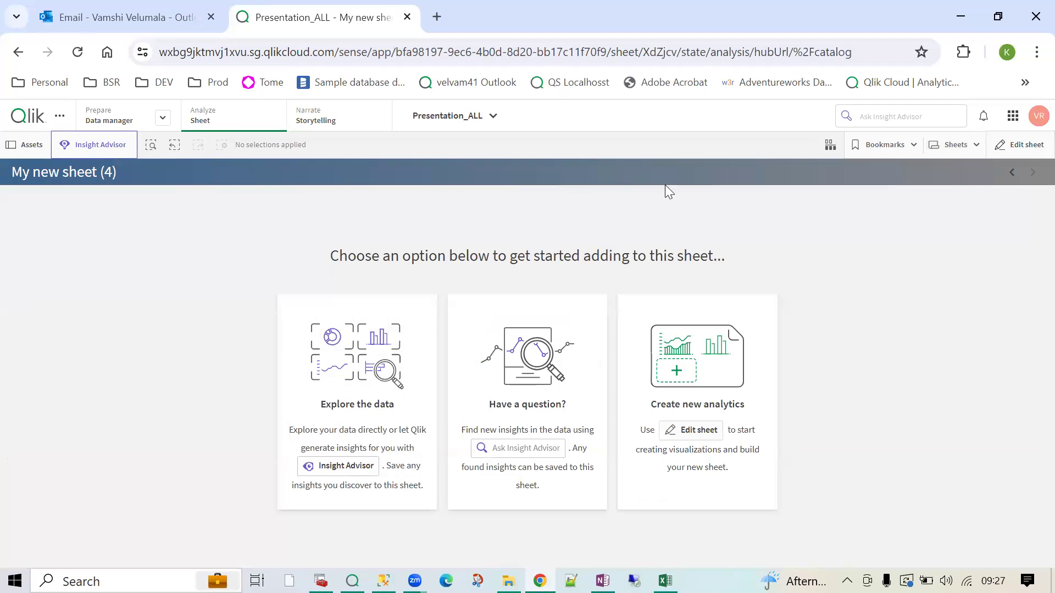
- Toggle My new sheet (4) into edit mode, out, and back in to show the Fields panel
click(1017, 145)
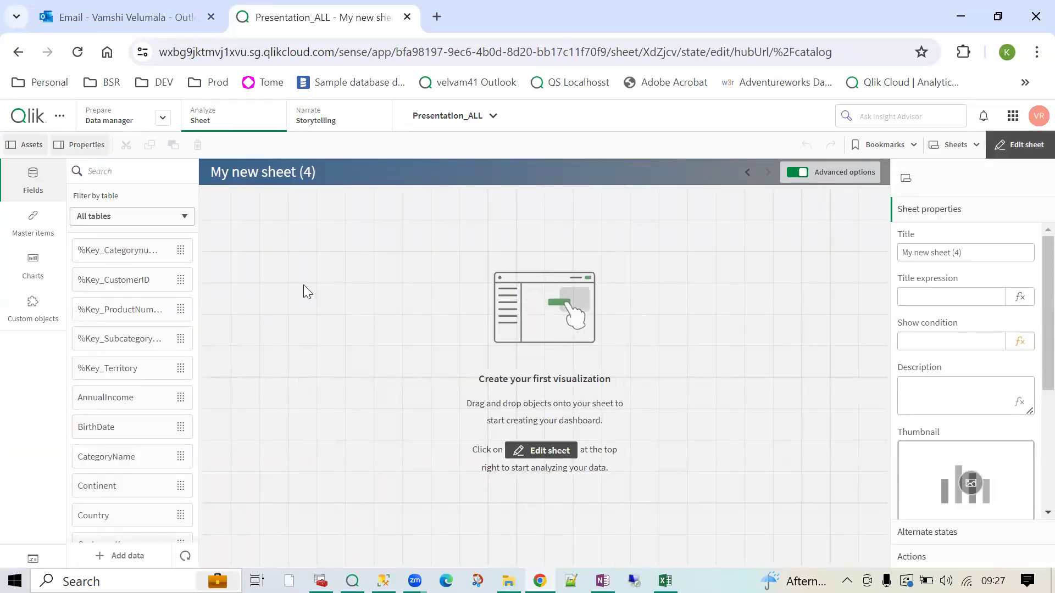
click(1021, 145)
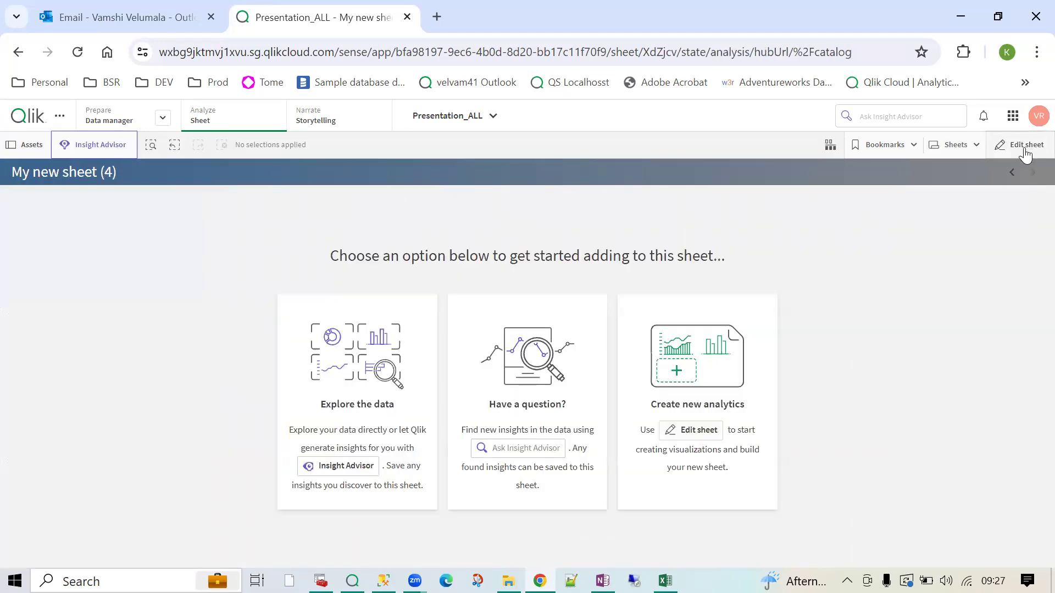
click(1024, 146)
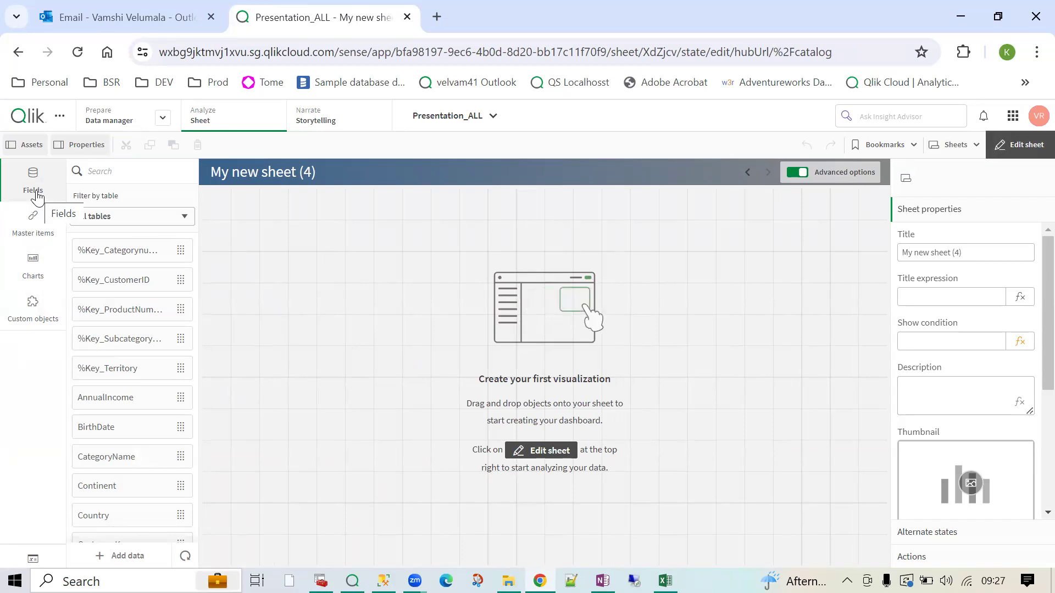
click(109, 221)
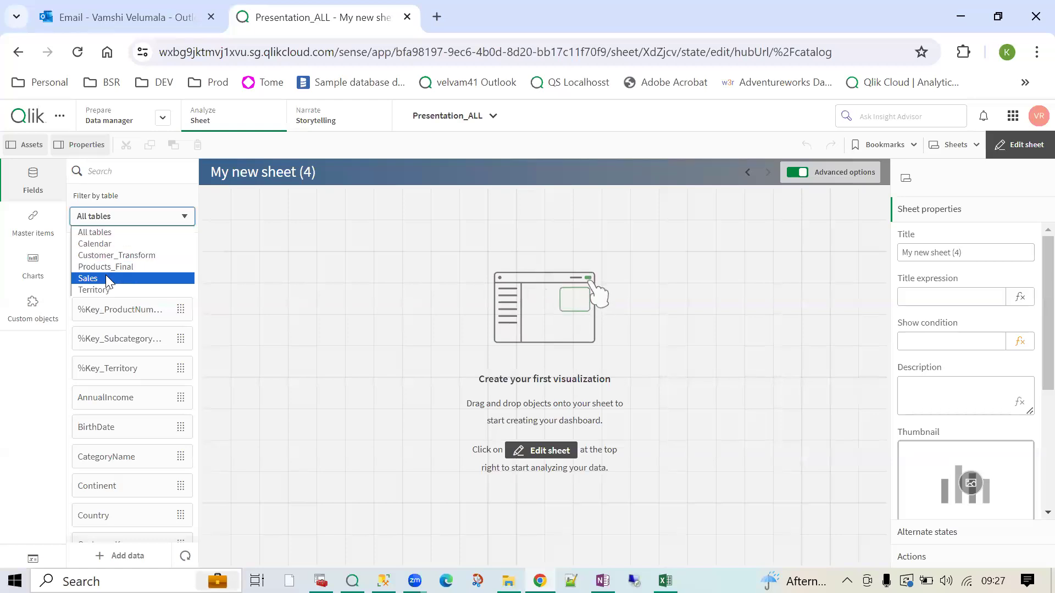
click(106, 244)
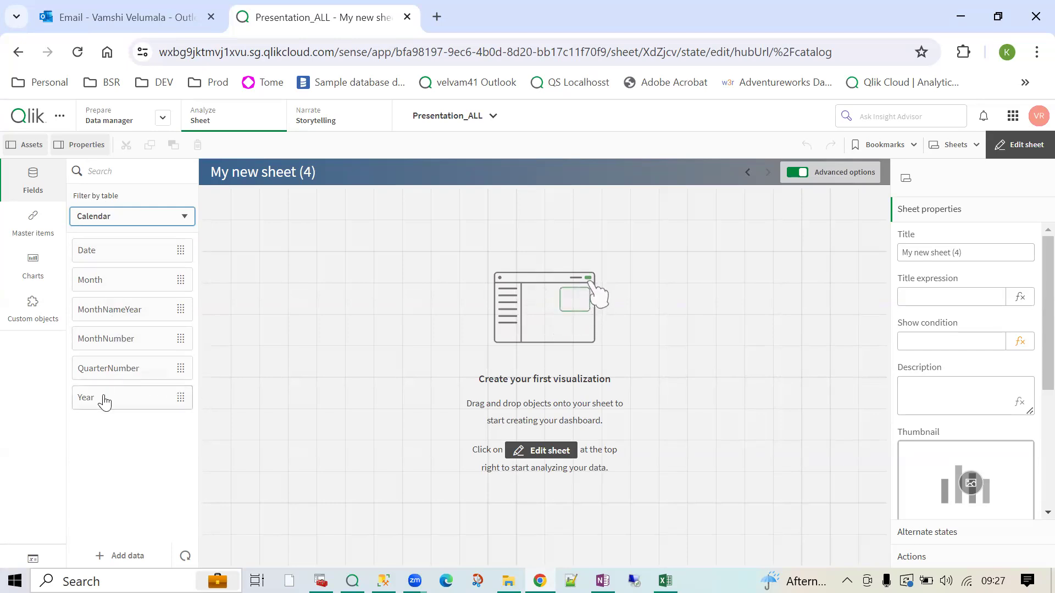
click(112, 216)
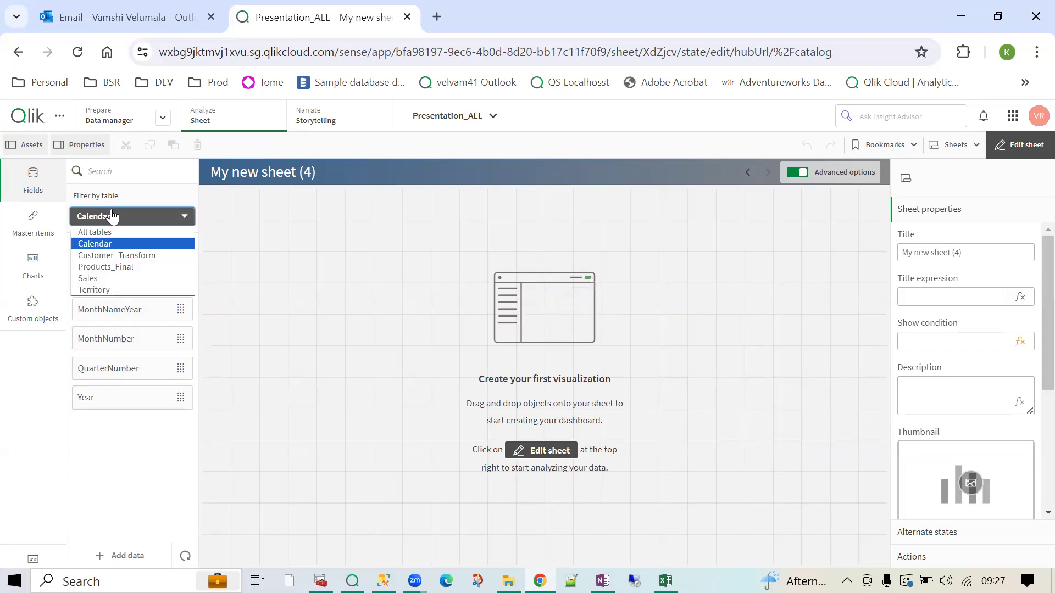
click(110, 277)
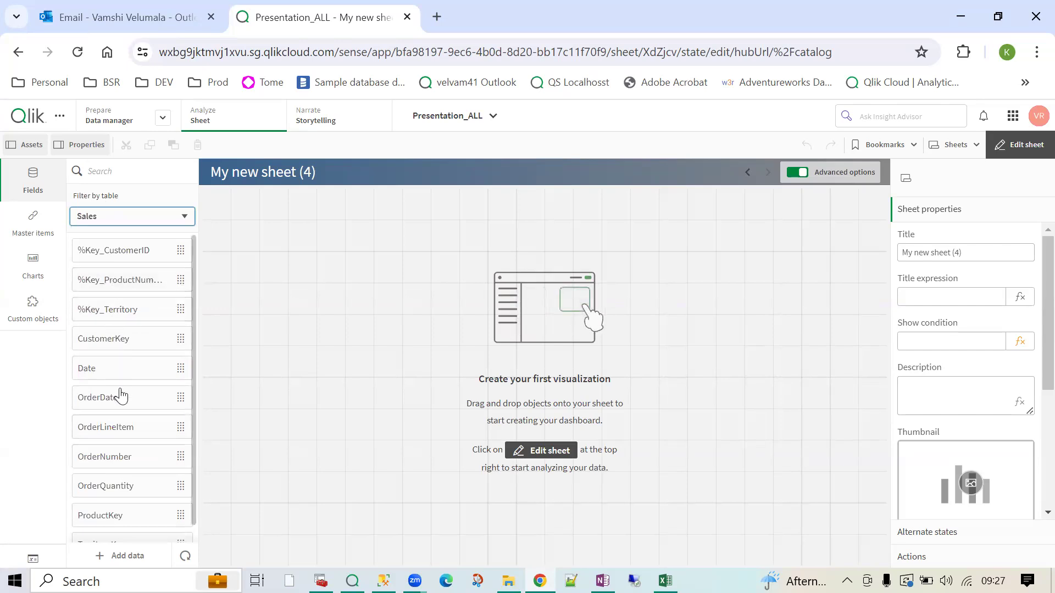
scroll(120, 402, down, 1)
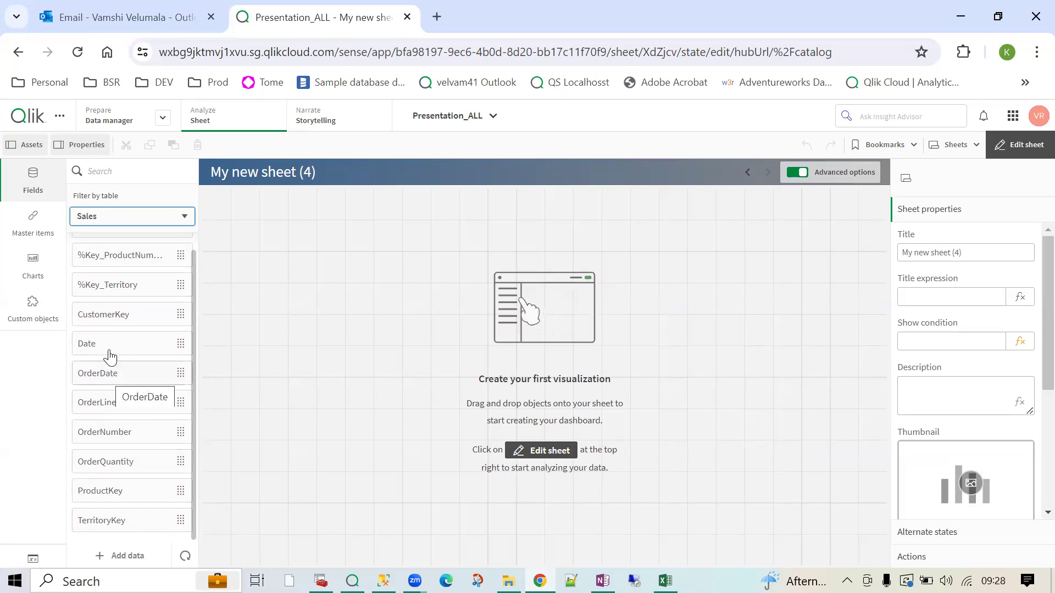
click(109, 221)
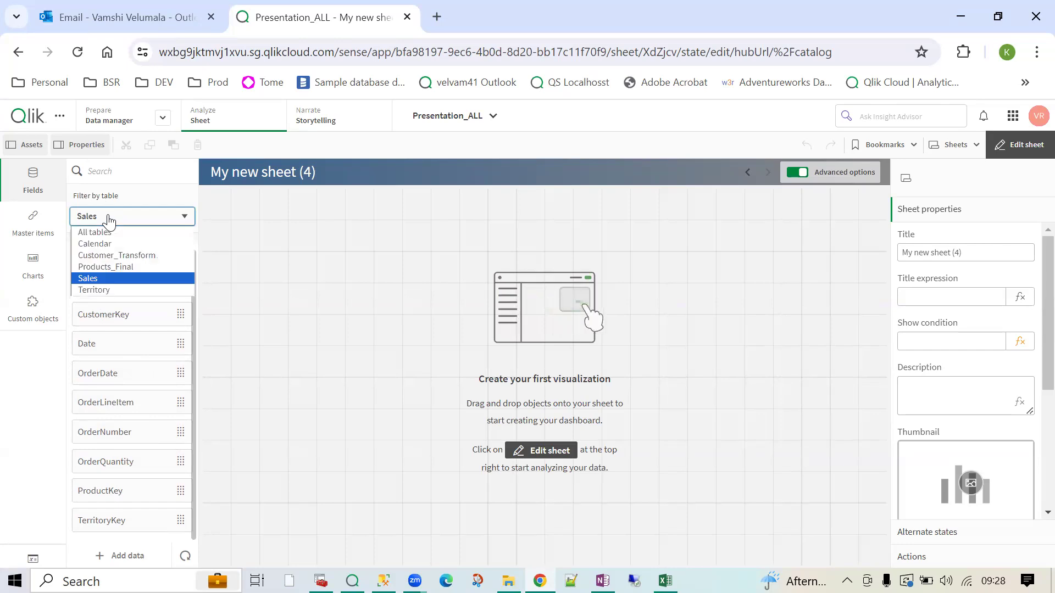
click(107, 264)
scroll(110, 385, down, 3)
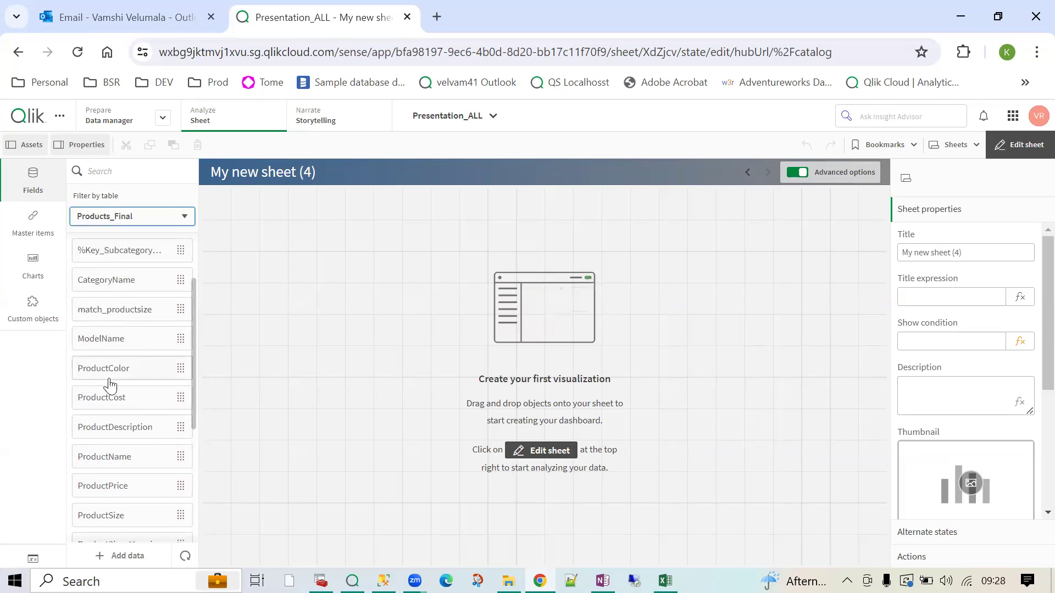
scroll(110, 385, up, 1)
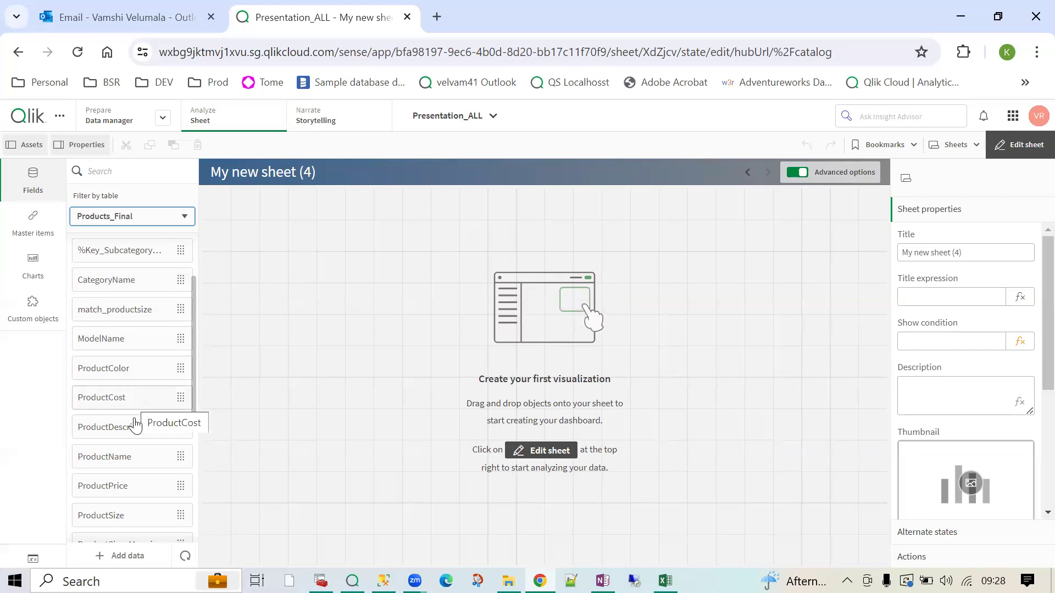
click(136, 470)
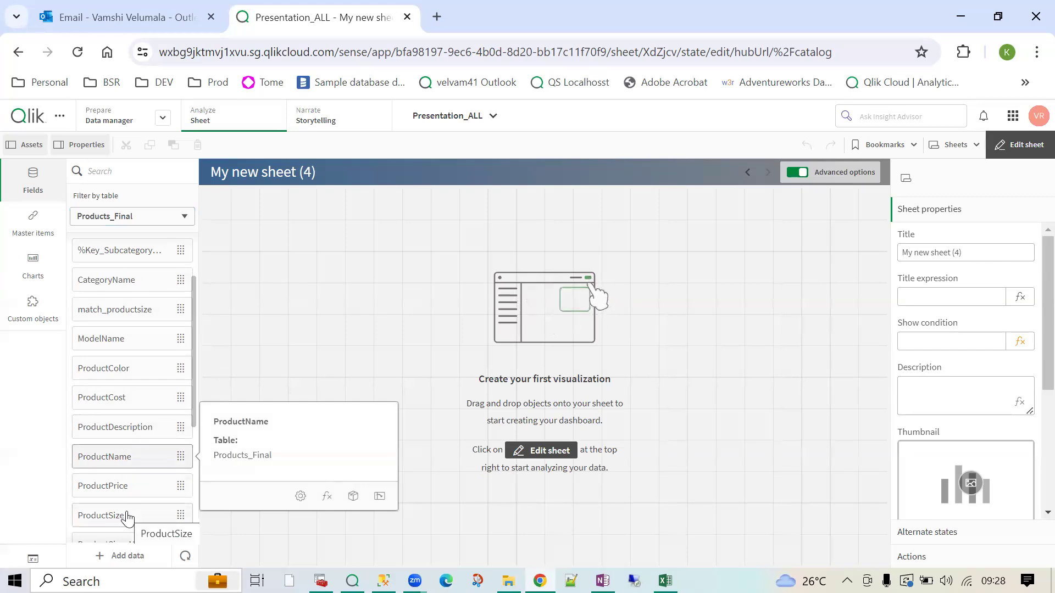
scroll(127, 517, down, 3)
scroll(127, 515, down, 2)
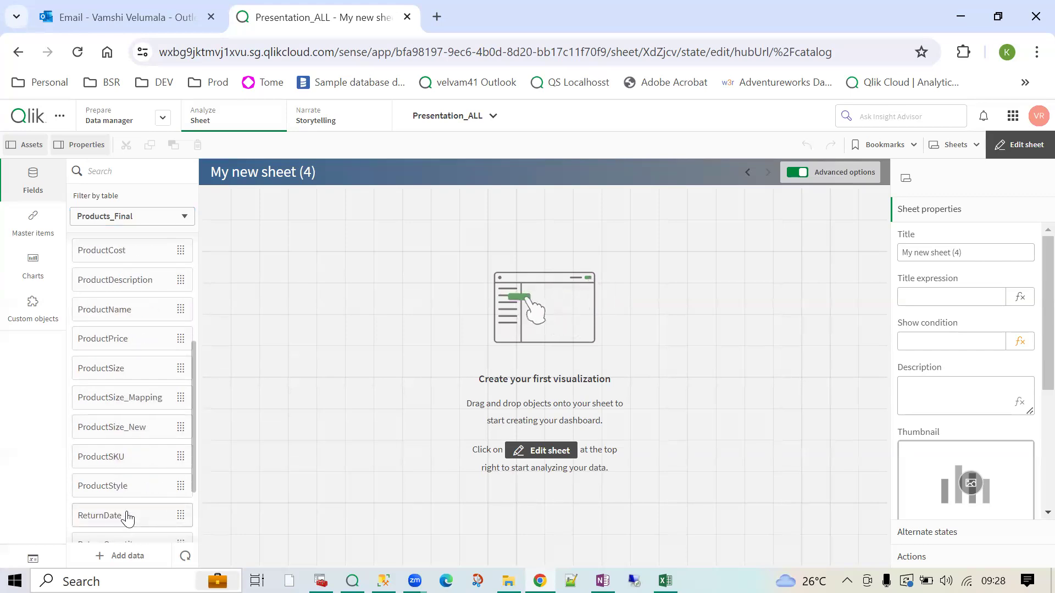
click(122, 218)
click(116, 278)
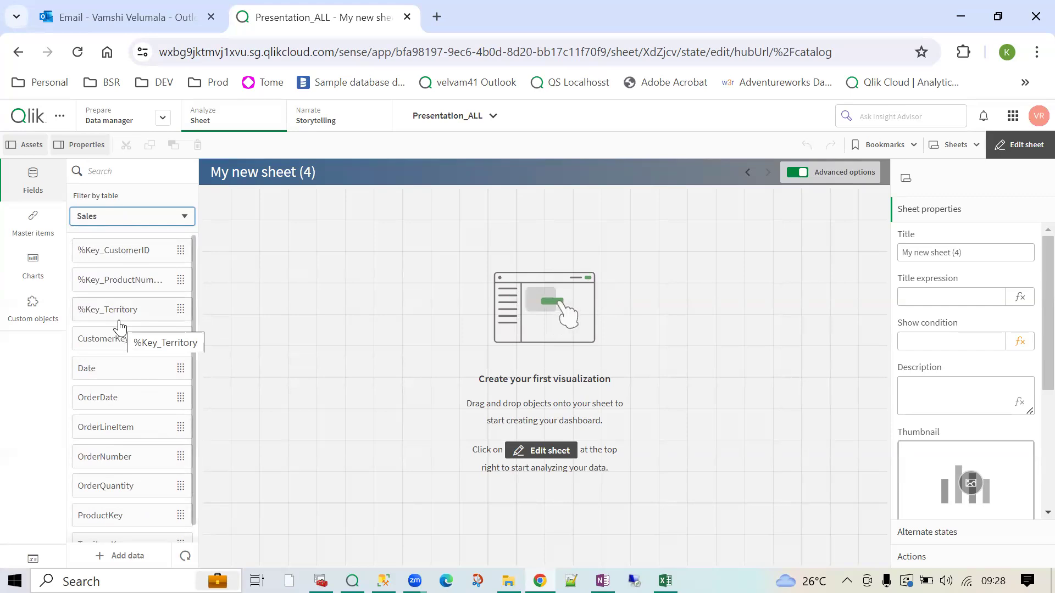
click(122, 218)
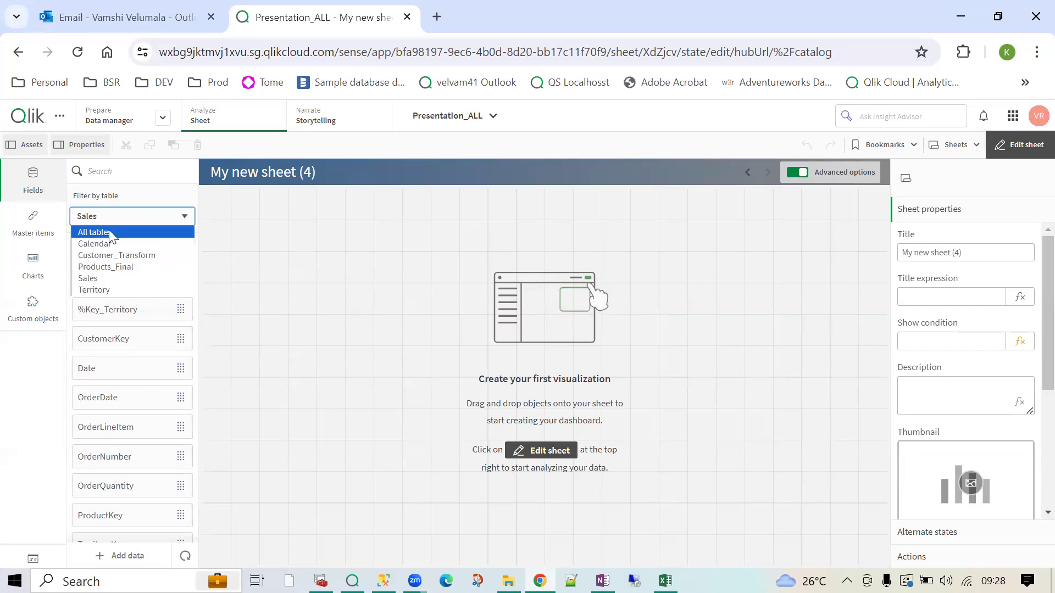
click(109, 229)
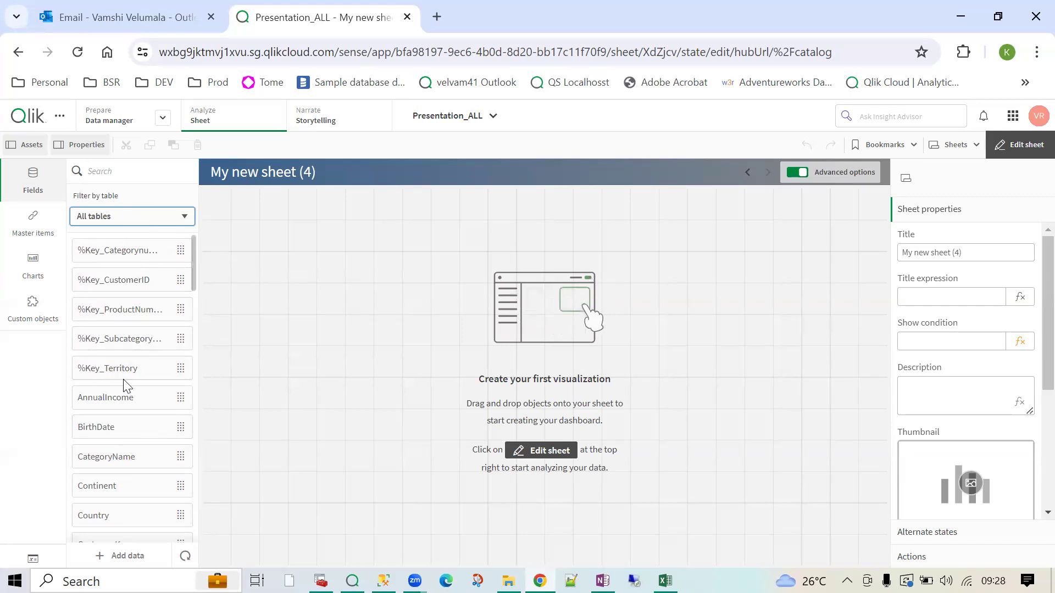
scroll(125, 385, down, 5)
scroll(123, 379, down, 10)
- Search the fields for 'product', then clear the search so every field is listed again
click(108, 171)
text(pro)
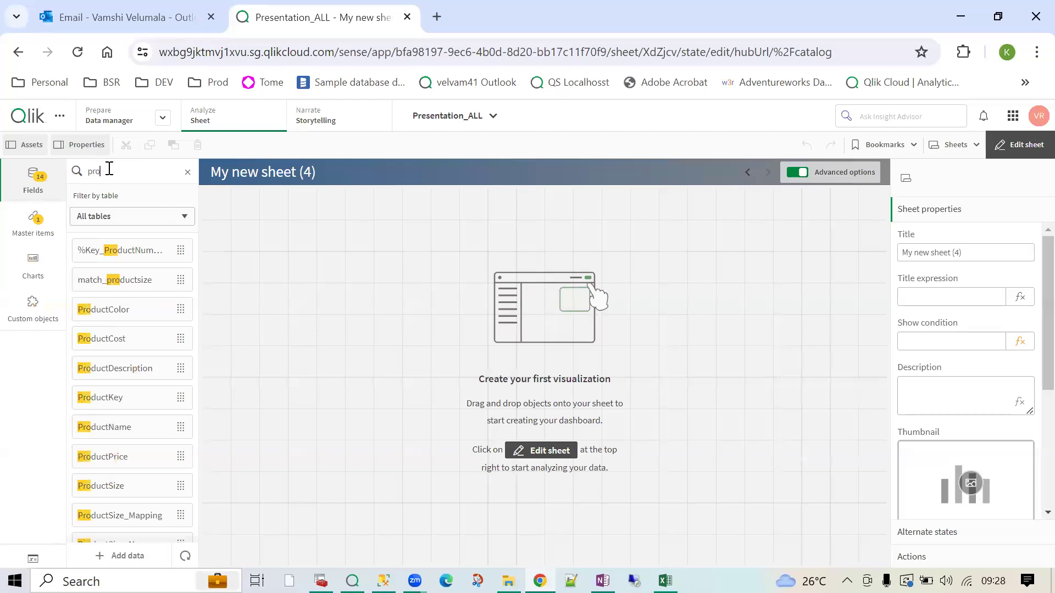
text(duct)
double_click(109, 171)
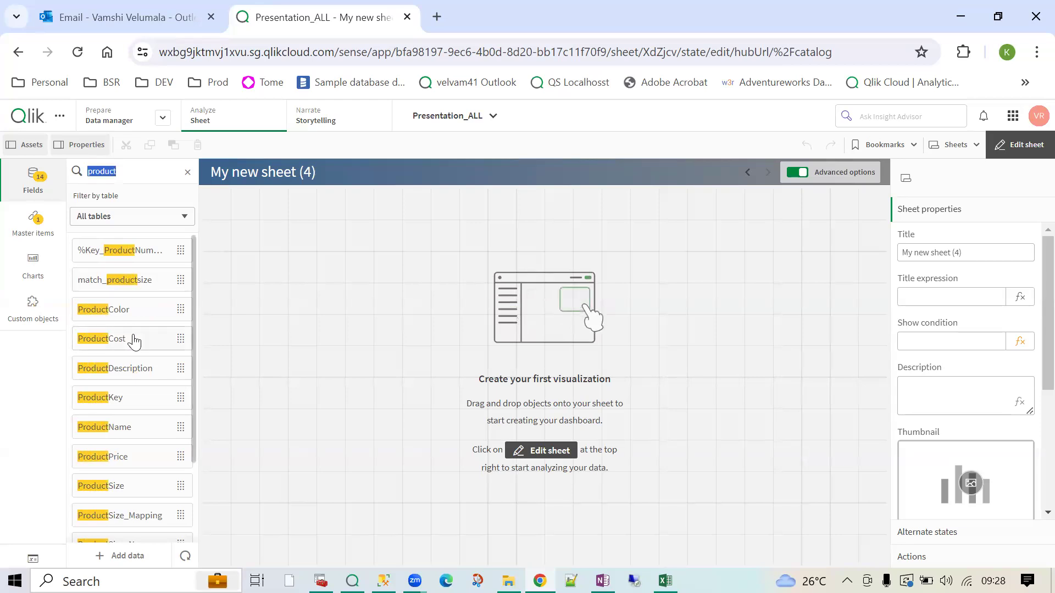
scroll(134, 338, down, 2)
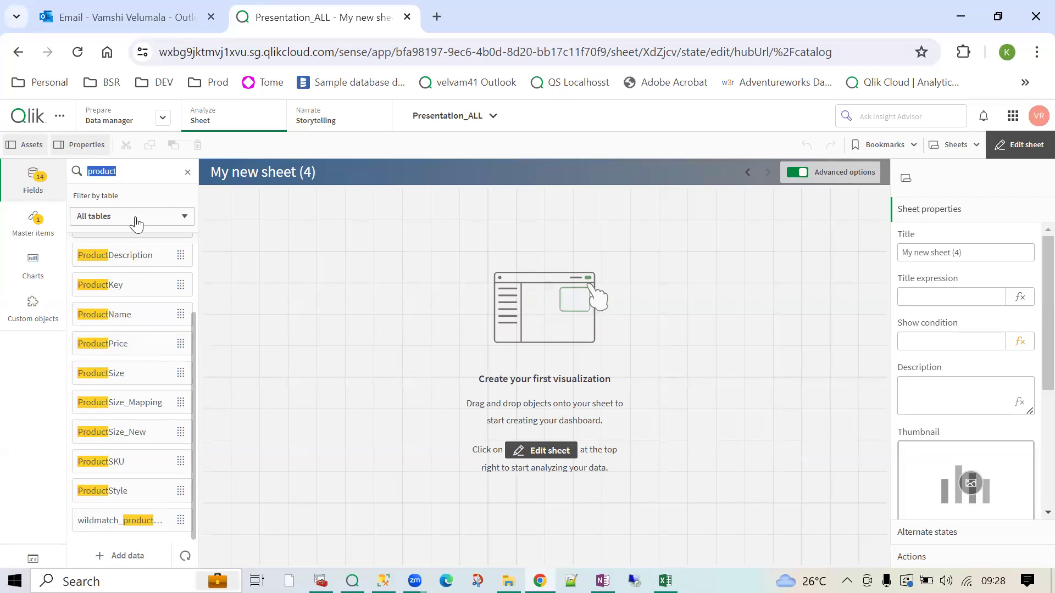
click(188, 172)
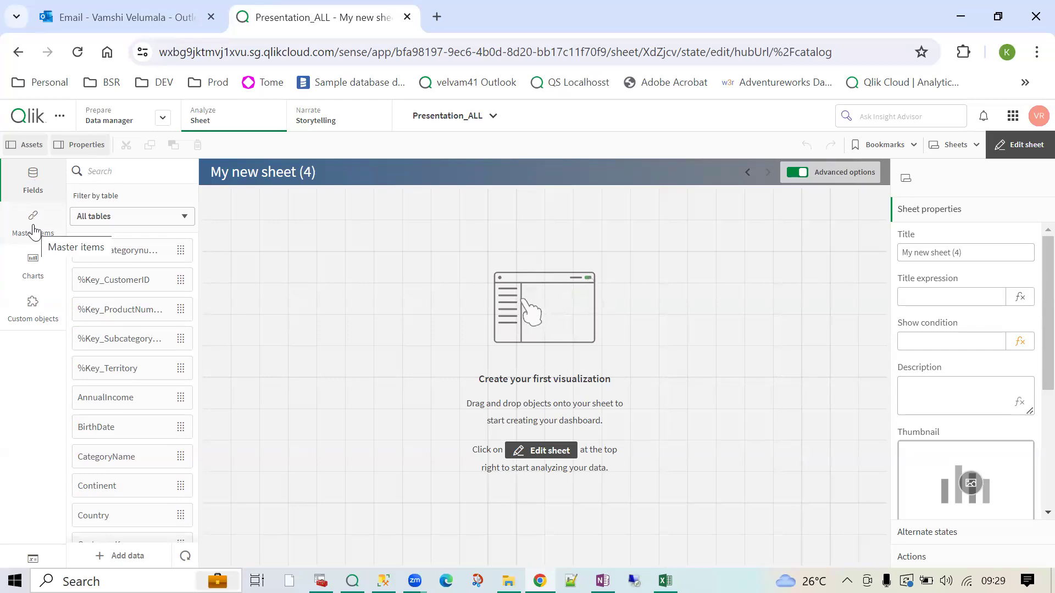
- Browse the chart type list and the Qlik Dashboard bundle's custom objects, such as Animator and Date picker
click(40, 270)
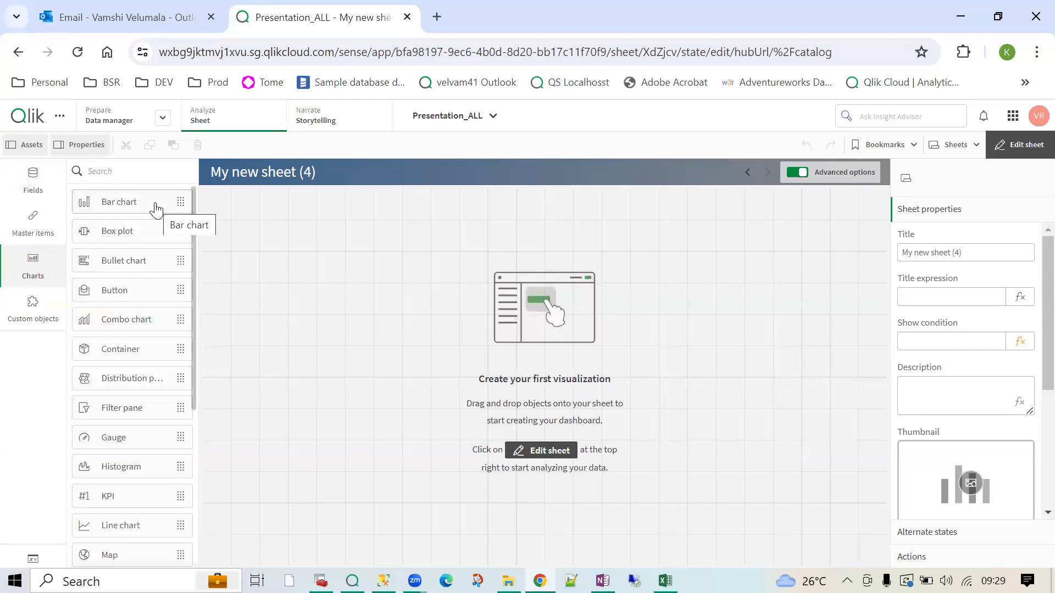
click(47, 300)
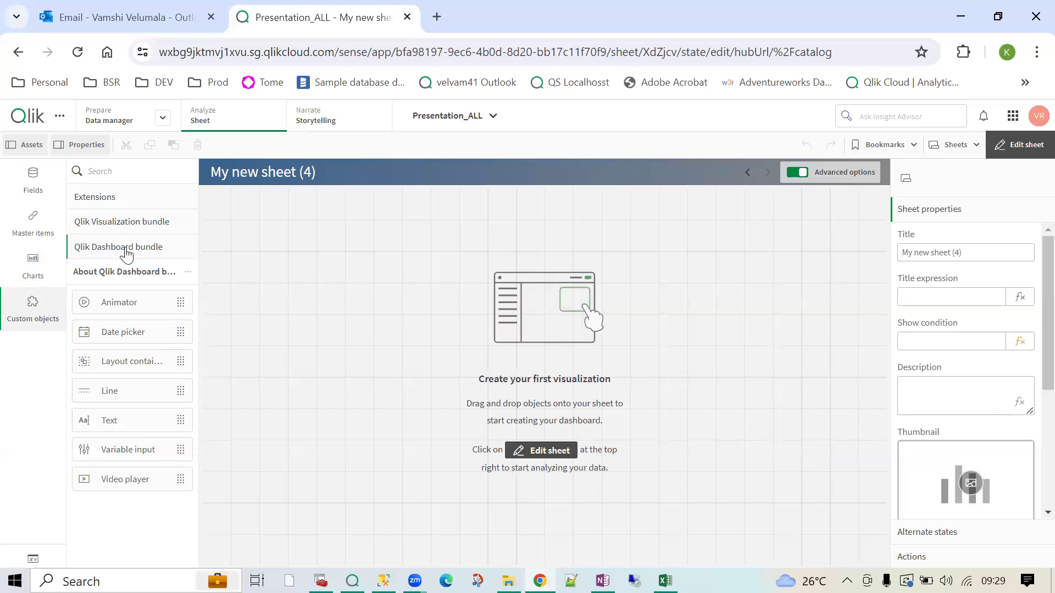
click(14, 275)
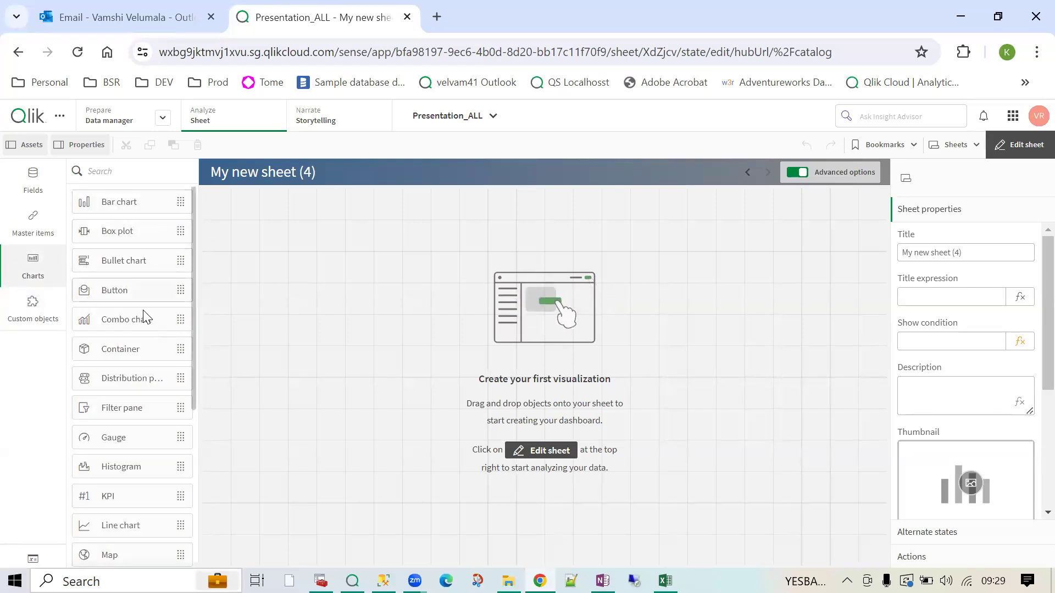
scroll(144, 378, down, 2)
scroll(144, 379, down, 4)
scroll(144, 379, up, 6)
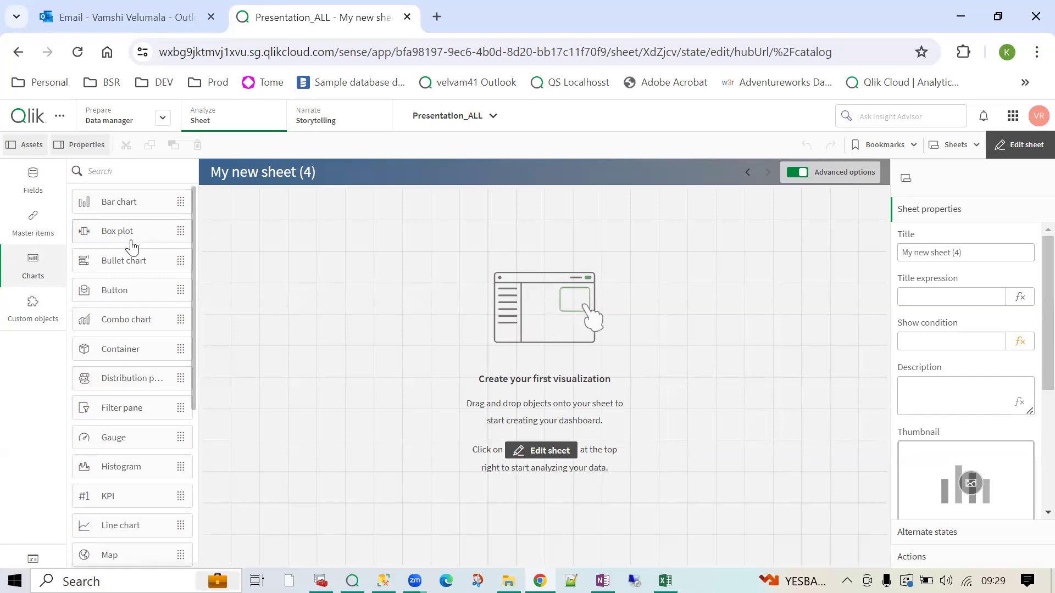
scroll(121, 302, down, 5)
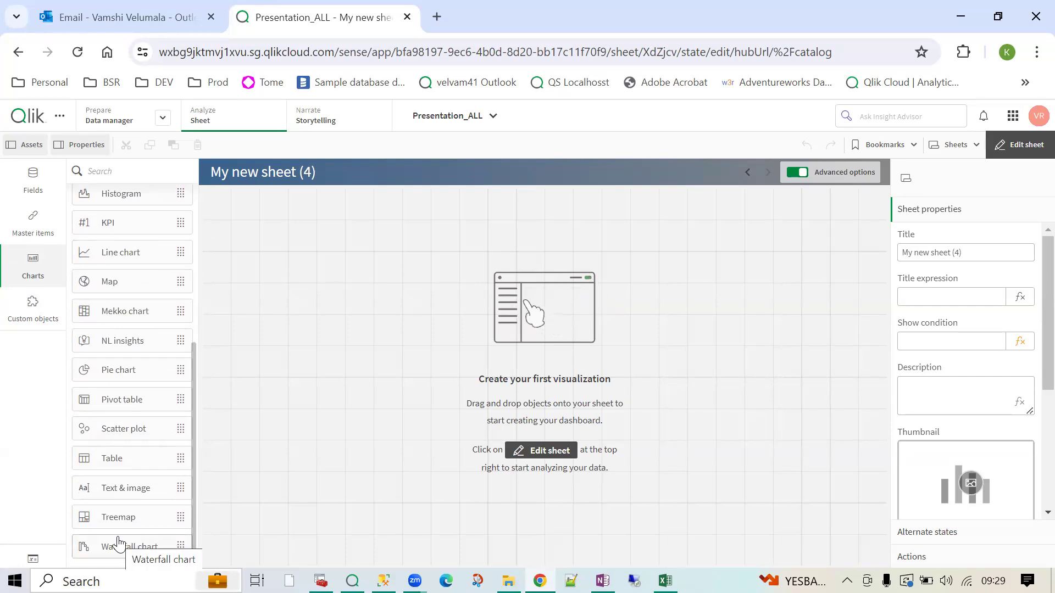
click(30, 317)
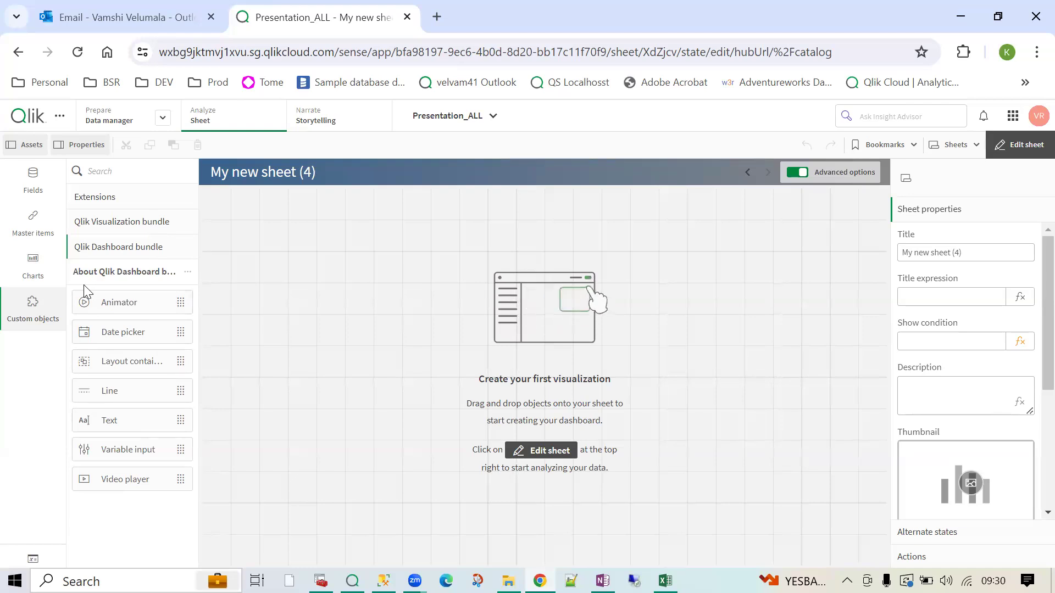
click(29, 270)
- Show the custom object bundles and expand the Extensions section, which lists no items
scroll(141, 451, down, 5)
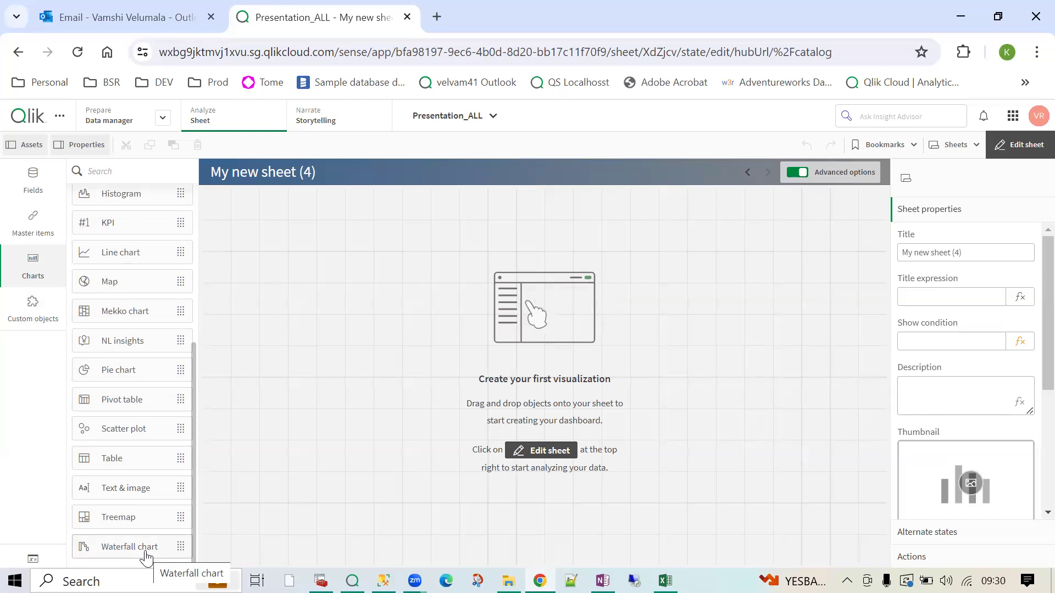
click(39, 313)
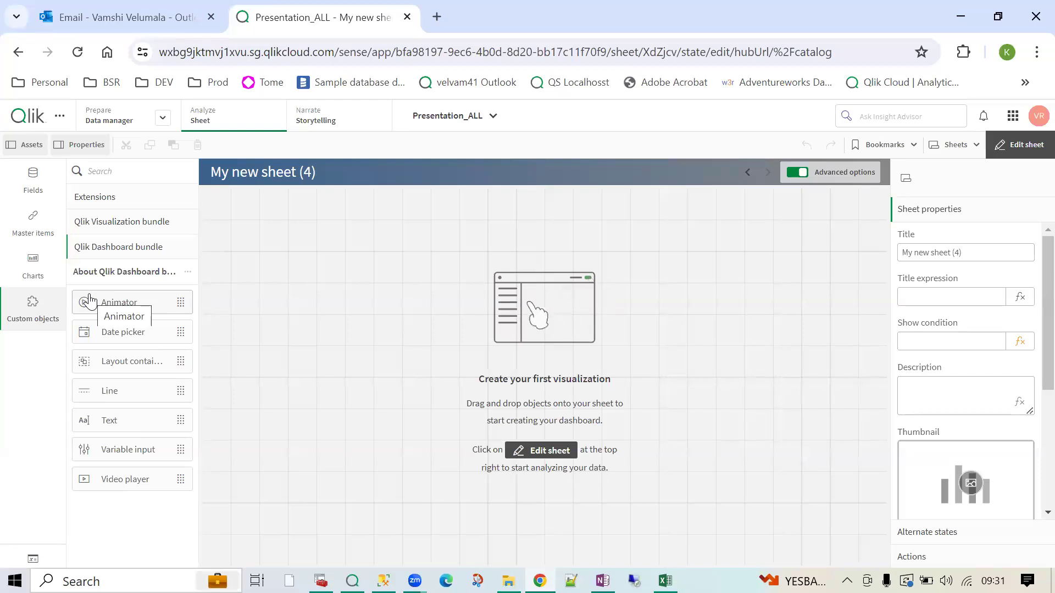
click(88, 201)
click(44, 310)
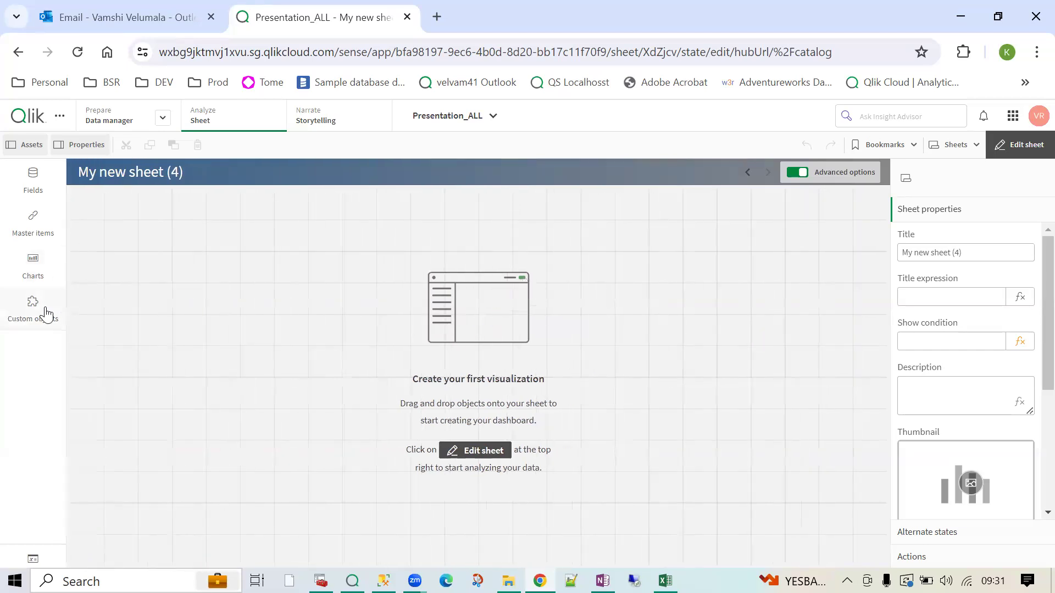
click(42, 317)
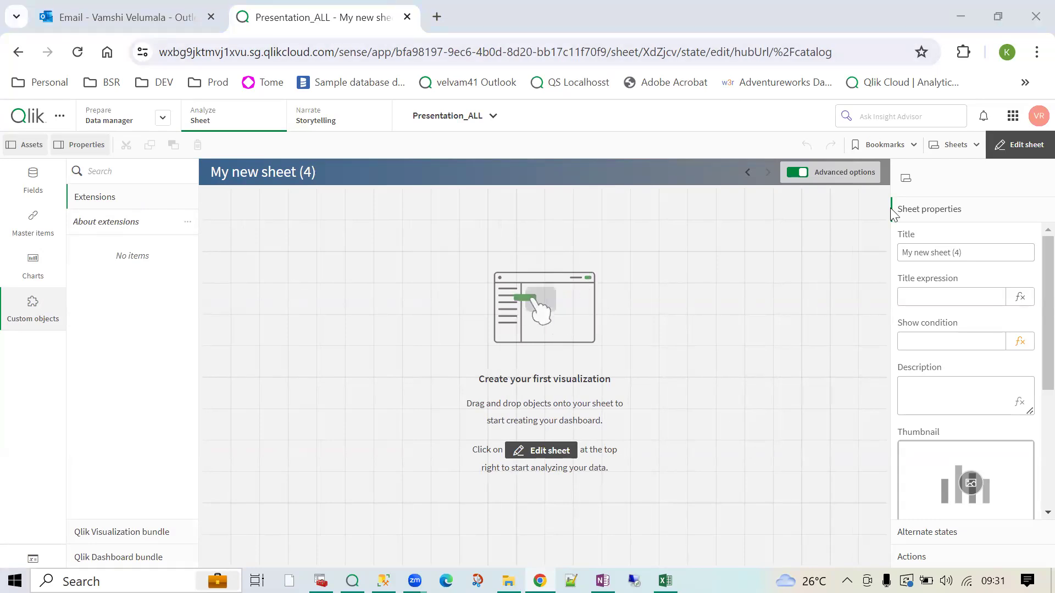
- Open the QS Localhost hub in a new tab and launch the Presentation_ALL app
click(438, 16)
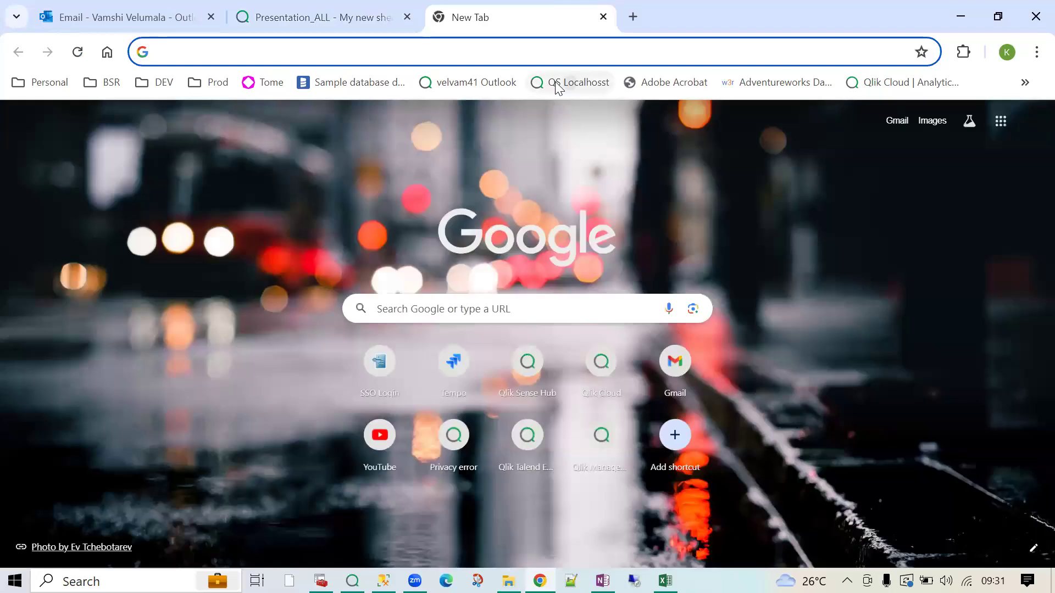
click(558, 85)
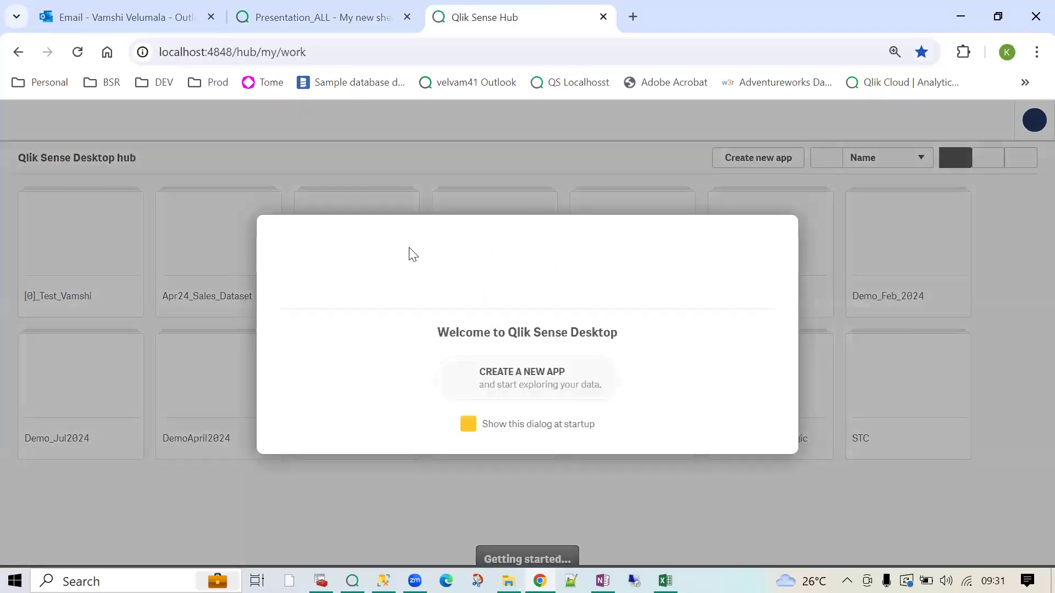
key(Escape)
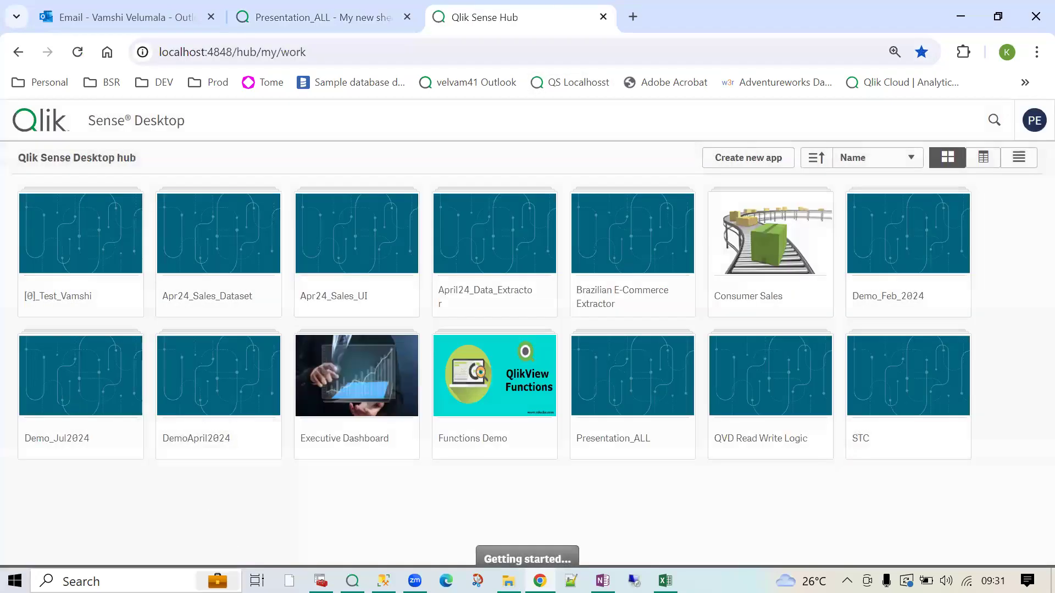
drag(318, 51, 158, 52)
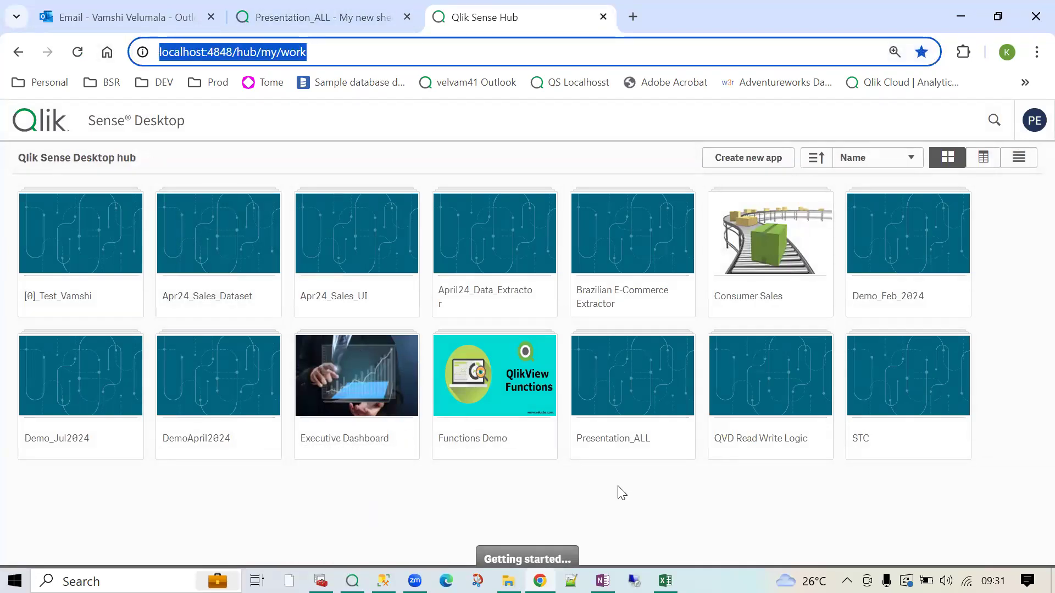
click(643, 493)
click(663, 399)
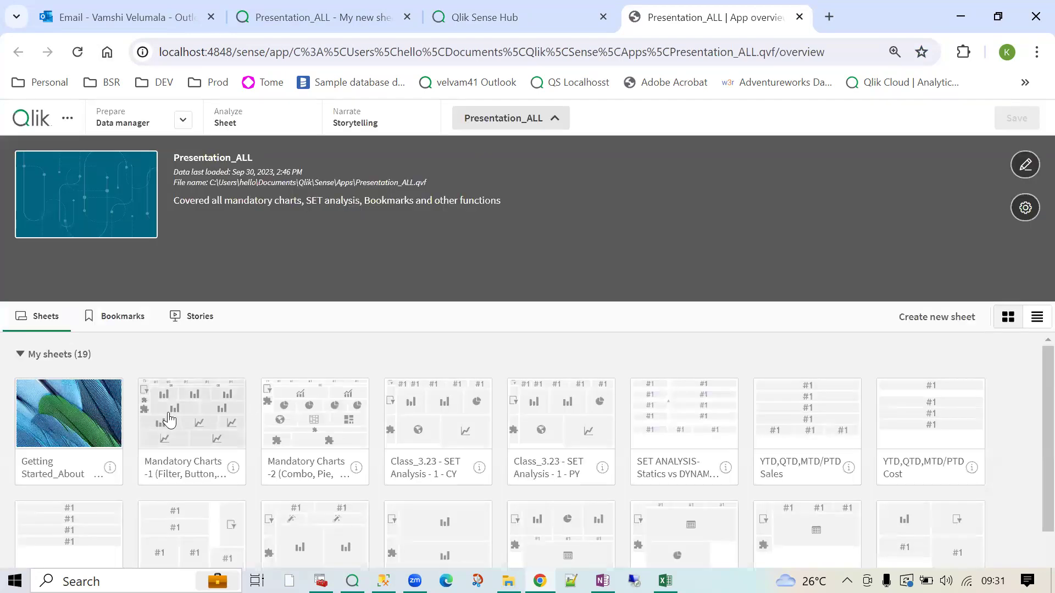
- Open the Mandatory Charts -1 sheet in edit mode
click(169, 420)
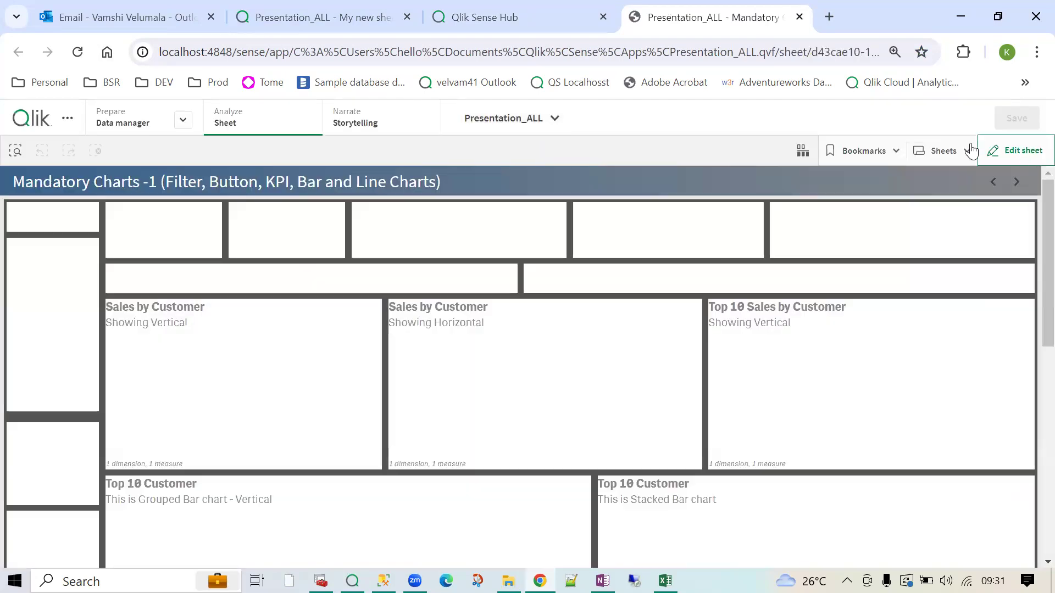
click(275, 17)
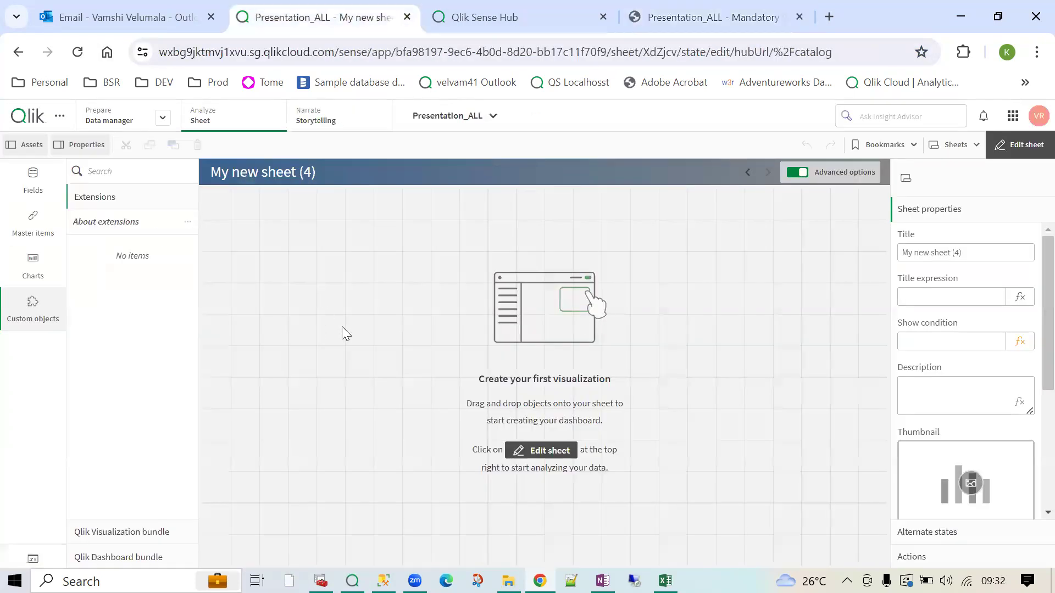
click(708, 17)
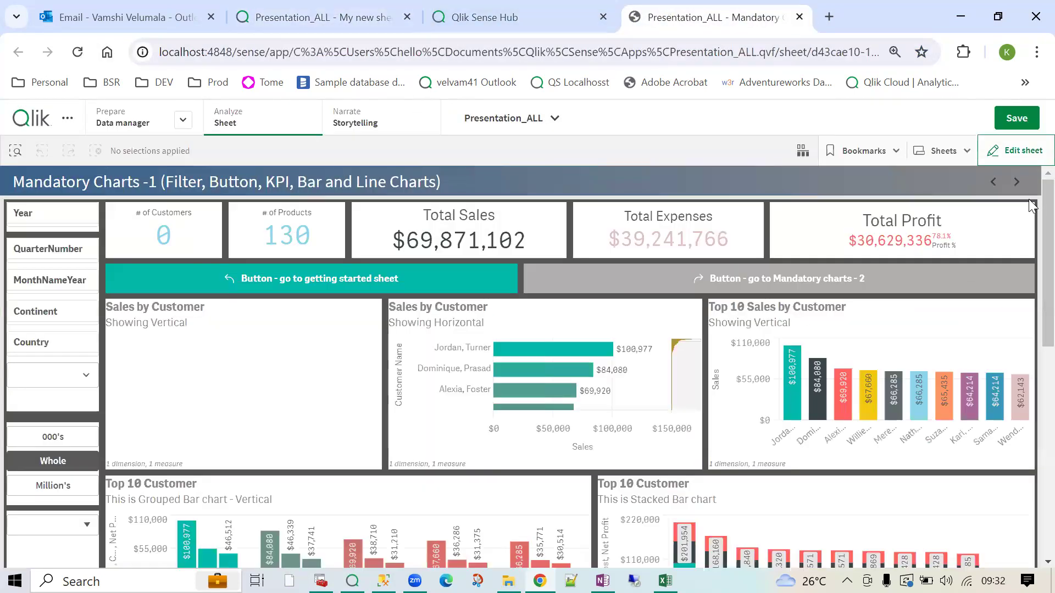
click(1017, 151)
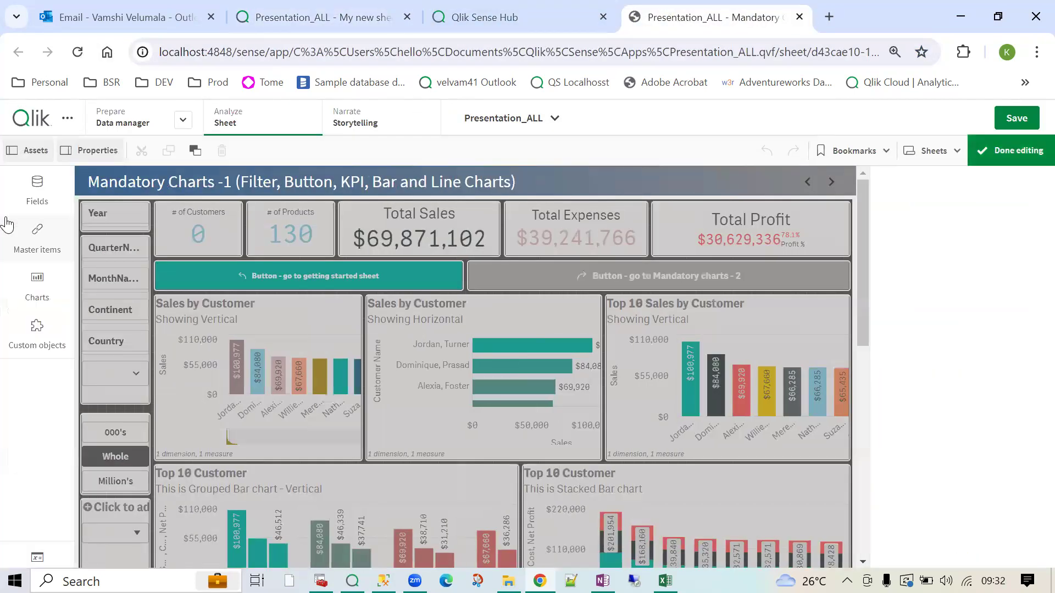
- Review local extensions: QuickTable plus Vizlib Collaboration, Finance and Self-Service bundles, then return to Qlik Cloud
click(36, 335)
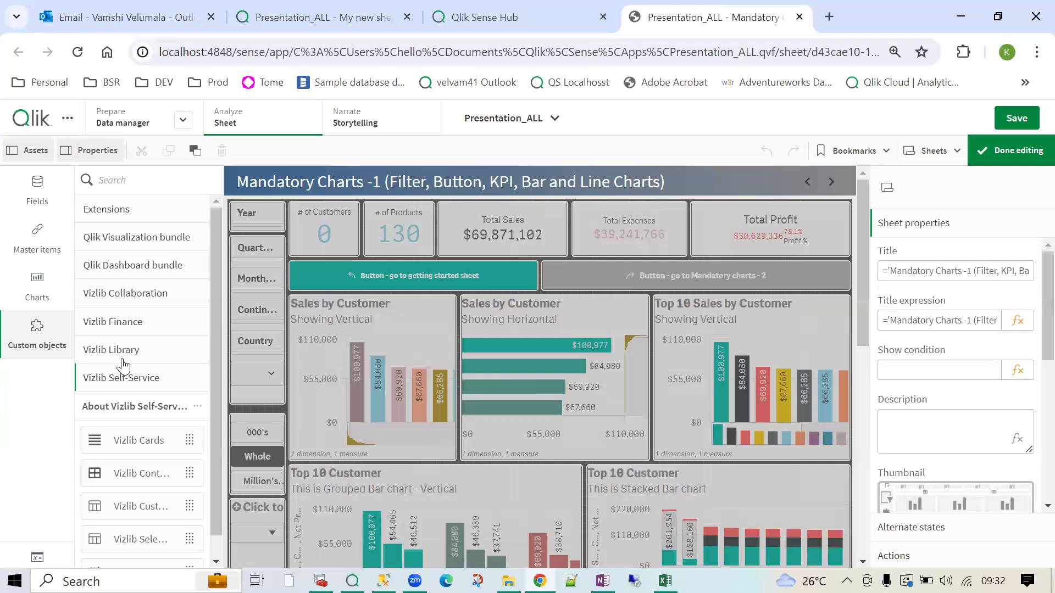
click(128, 216)
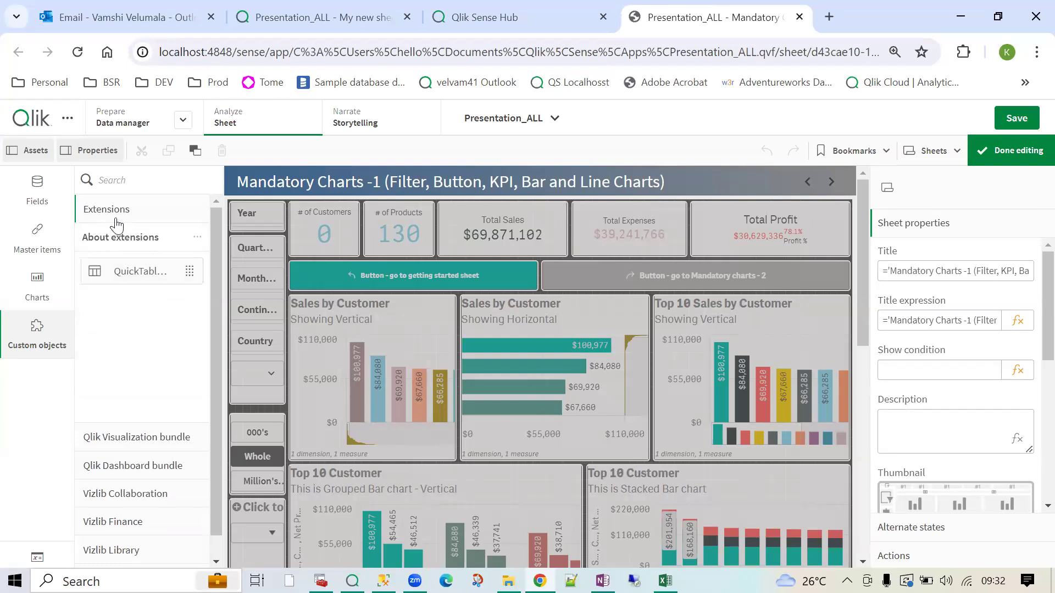
scroll(141, 489, down, 1)
click(145, 472)
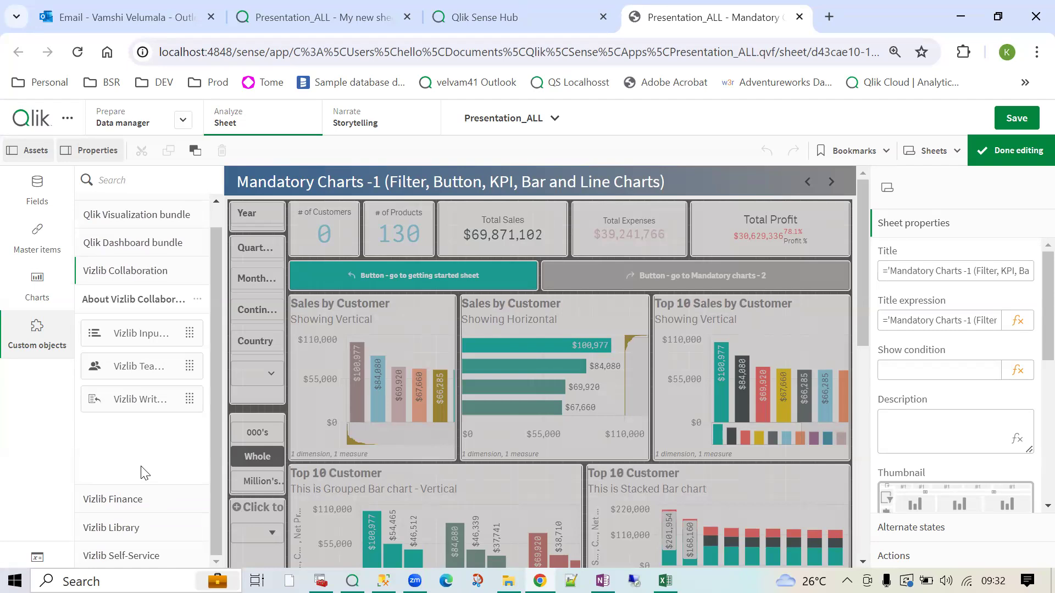
click(132, 499)
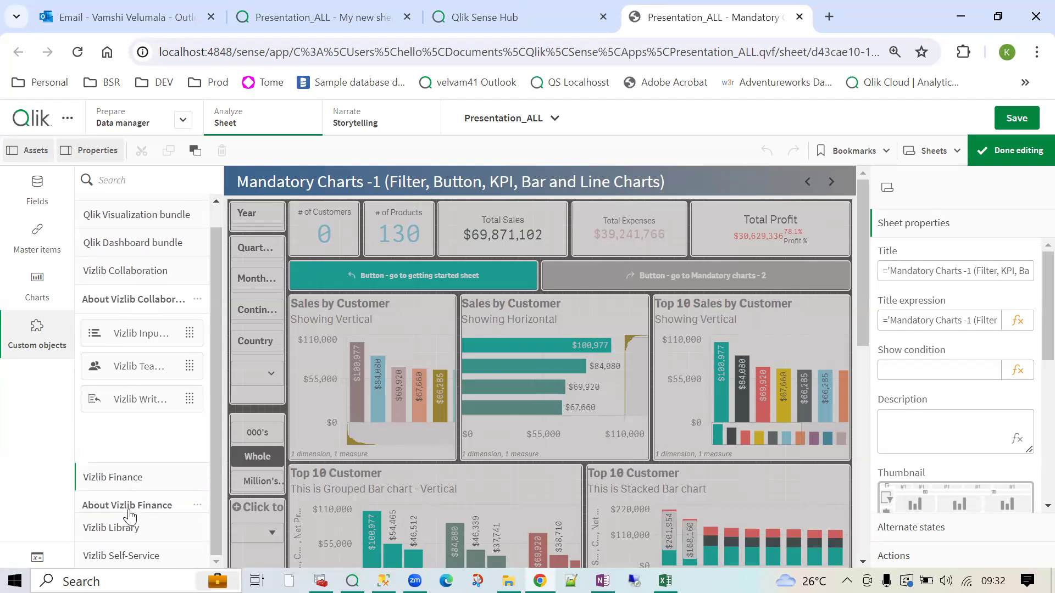
scroll(121, 556, down, 1)
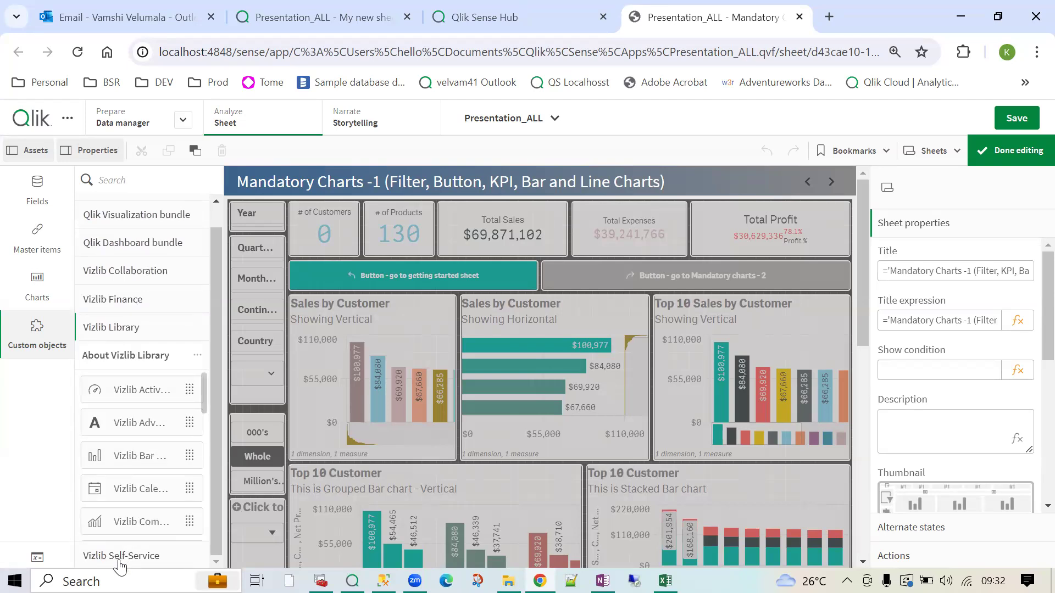
click(120, 556)
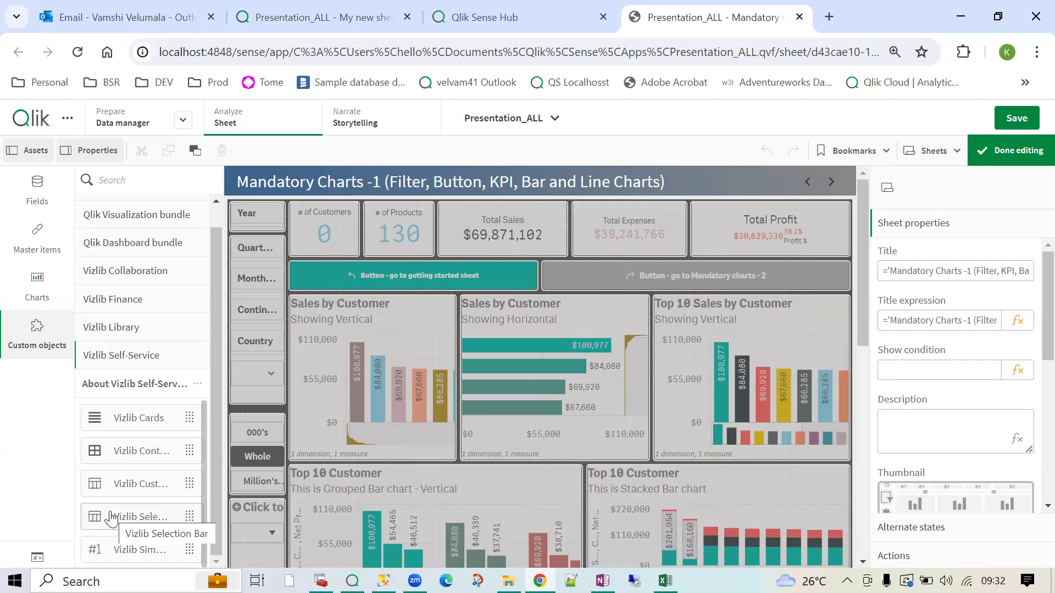
click(324, 17)
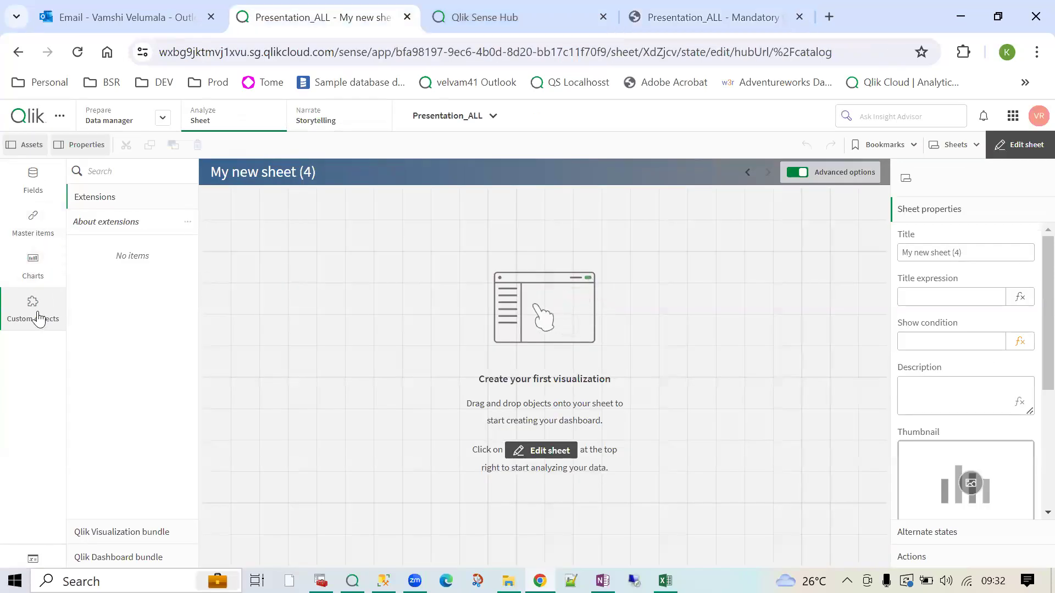
- Open the app's variables list and close it again
click(43, 560)
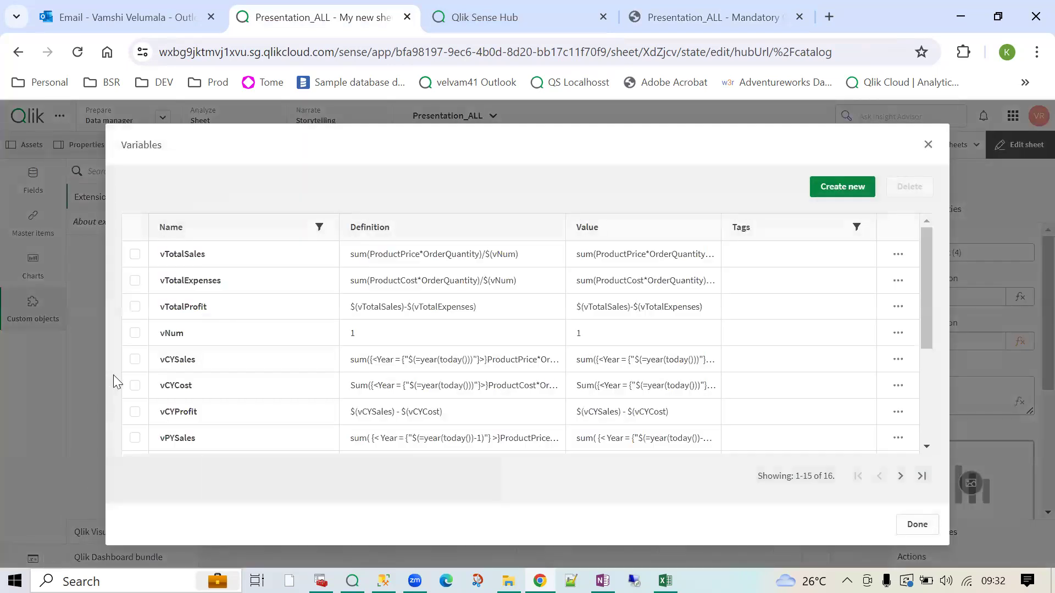
click(928, 528)
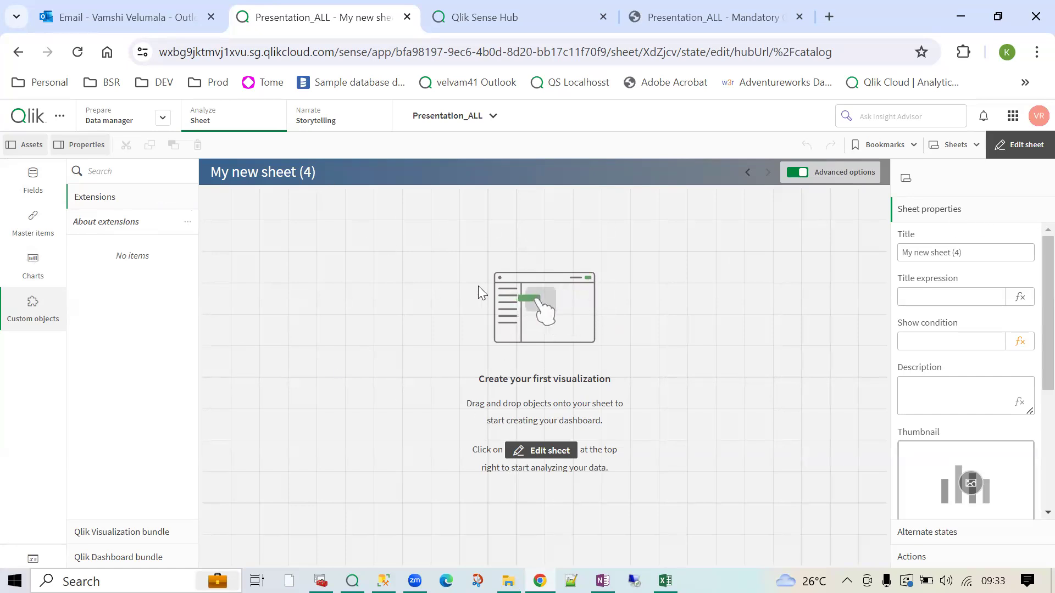
- Replace the sheet title 'My new sheet (4)' with 'Demo Jul 2024'
click(961, 249)
drag(959, 250, 888, 256)
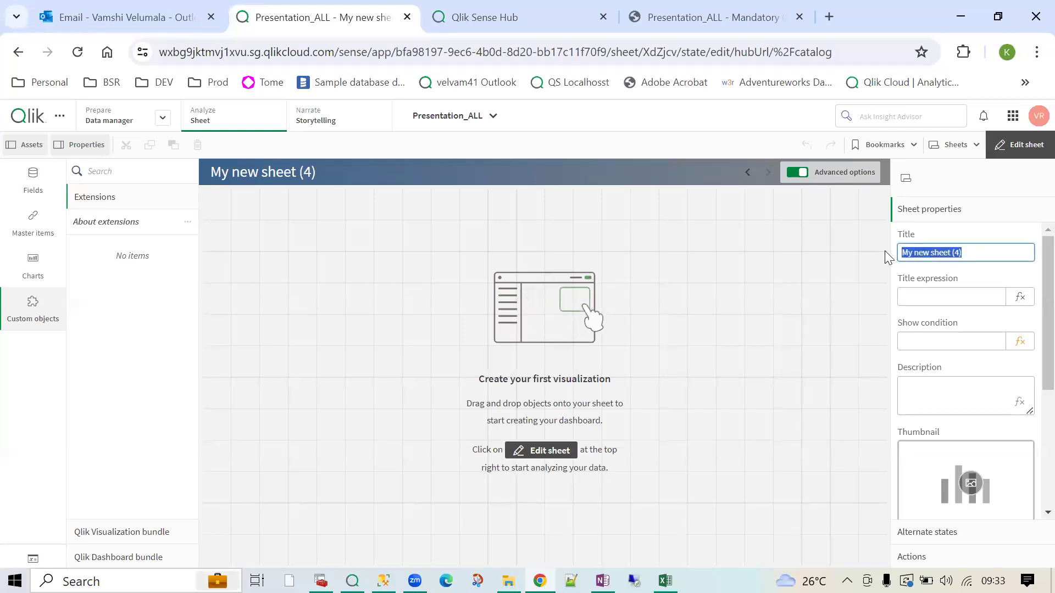
text(Dem)
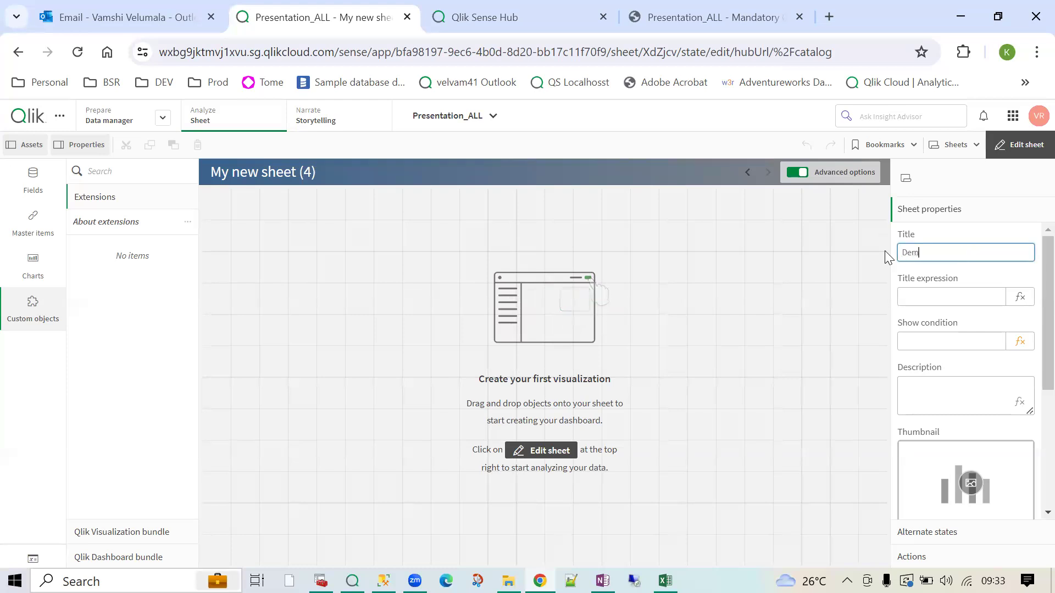
text(o Jul 2)
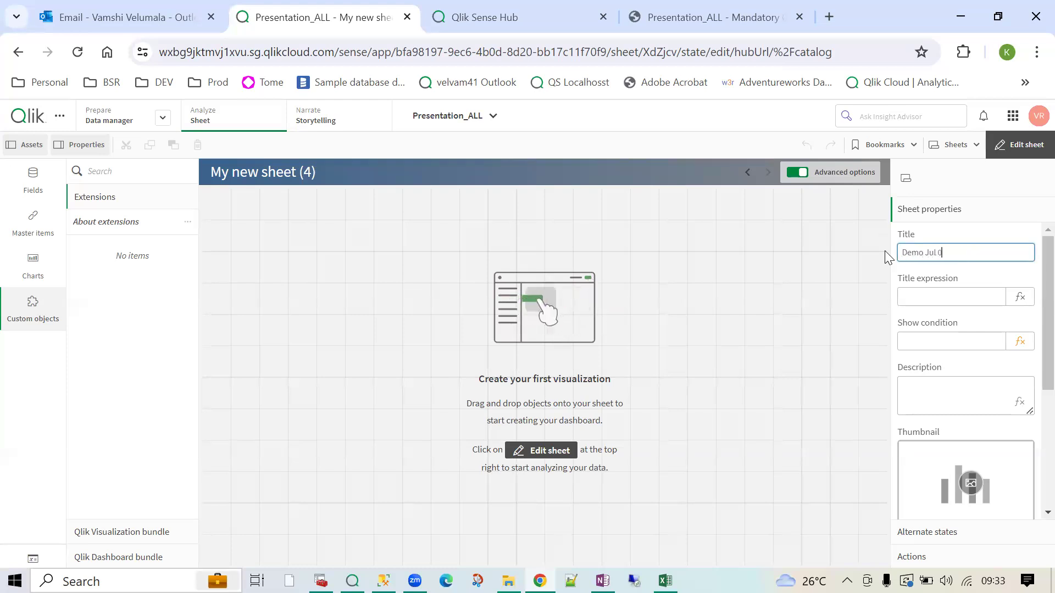
text(024)
key(Return)
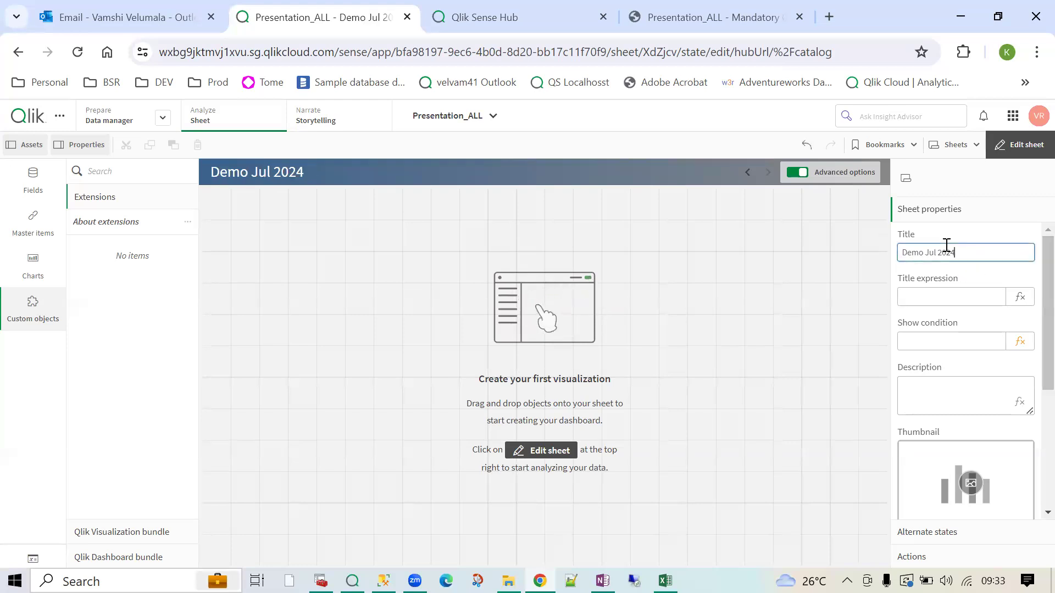
drag(948, 252, 836, 233)
click(937, 296)
drag(956, 252, 859, 255)
click(927, 298)
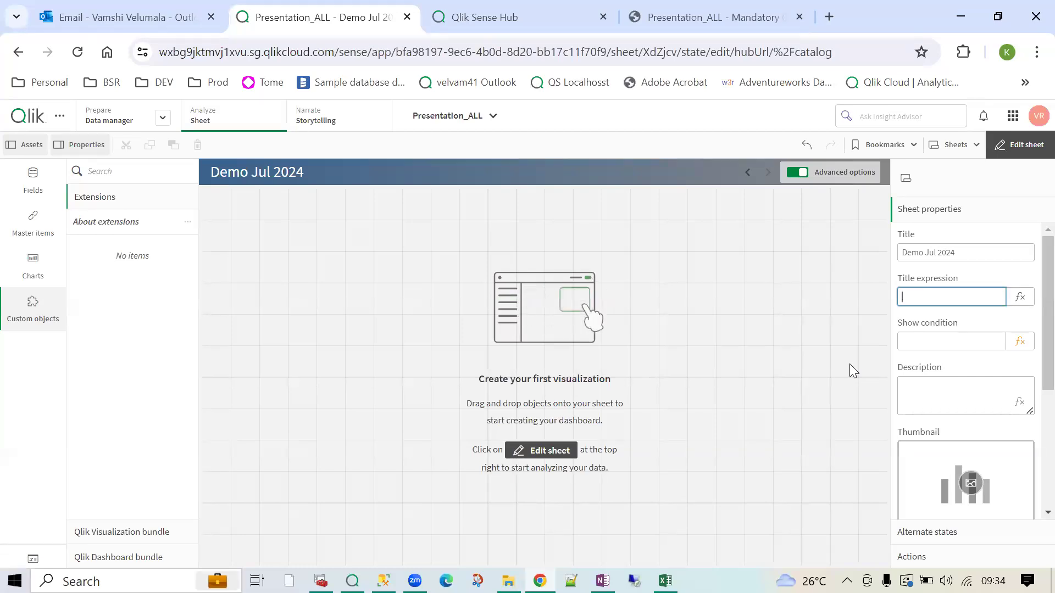
- Set the sheet's show condition to 0 and check the hidden icon in the sheet list
click(939, 341)
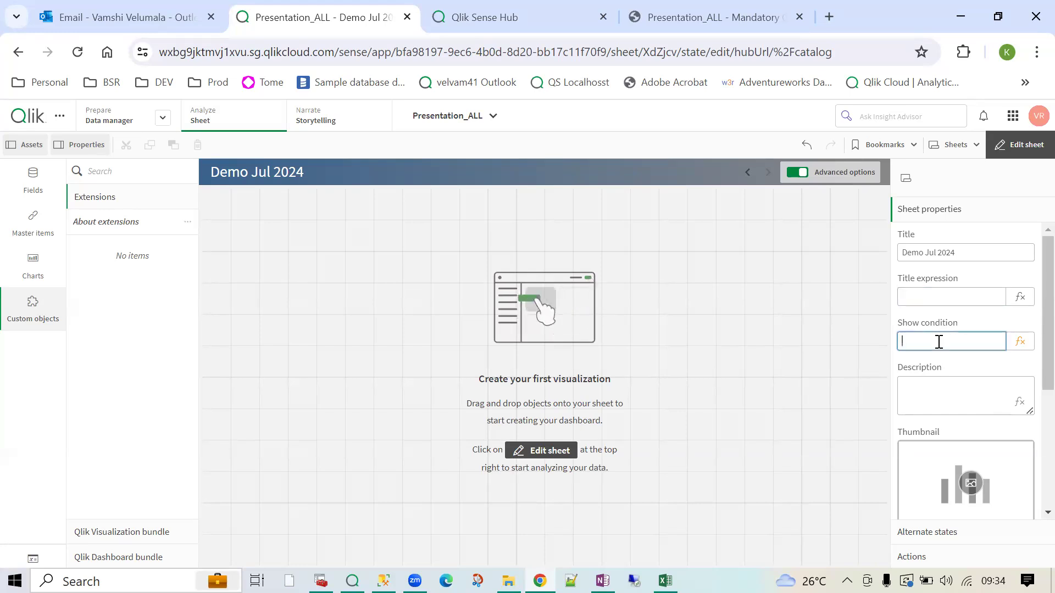
key(Return)
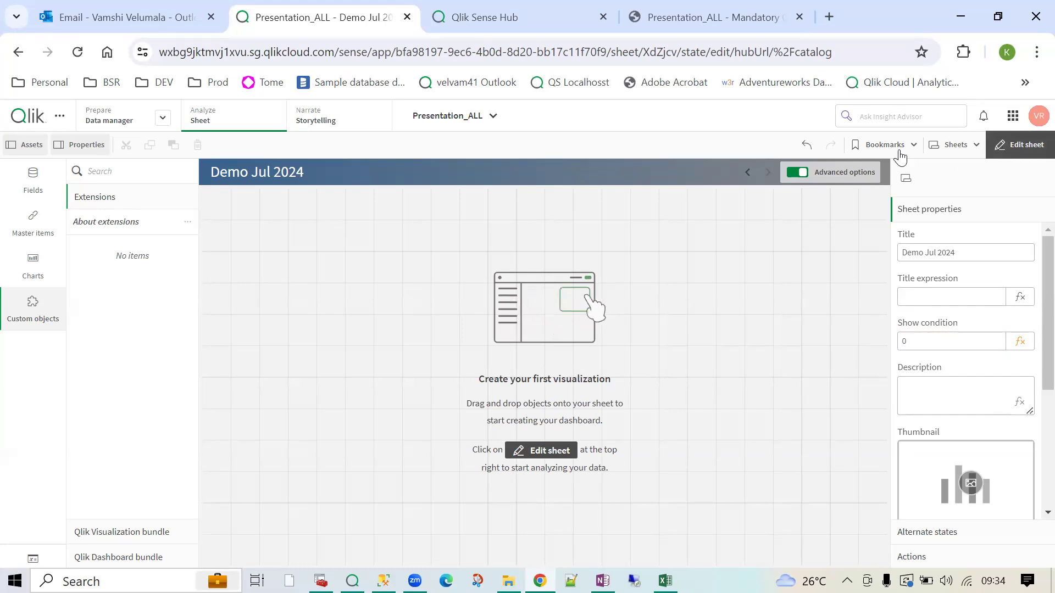
click(953, 145)
scroll(484, 500, down, 5)
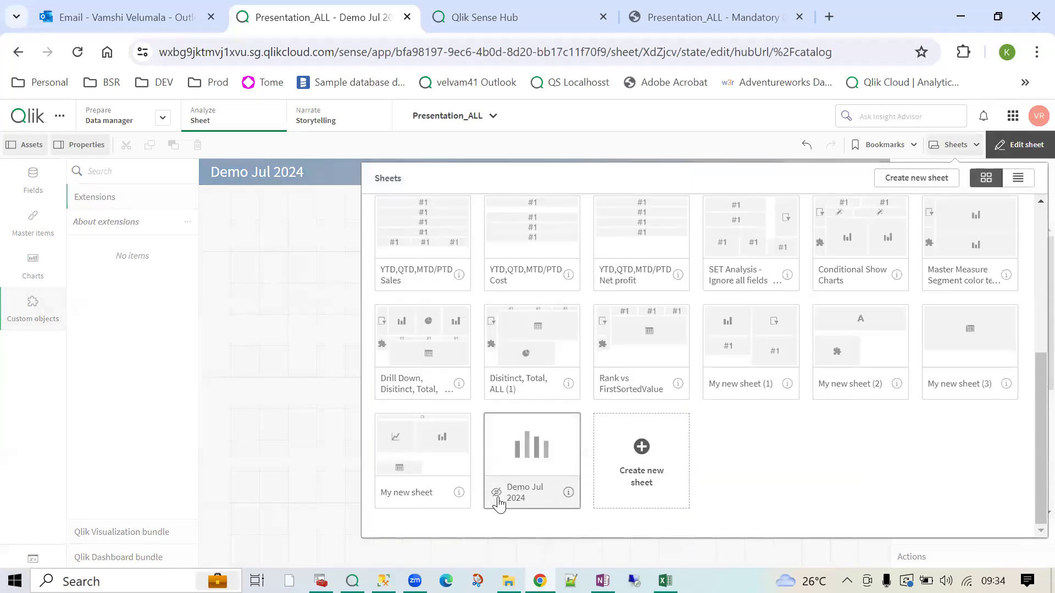
mouse_move(494, 502)
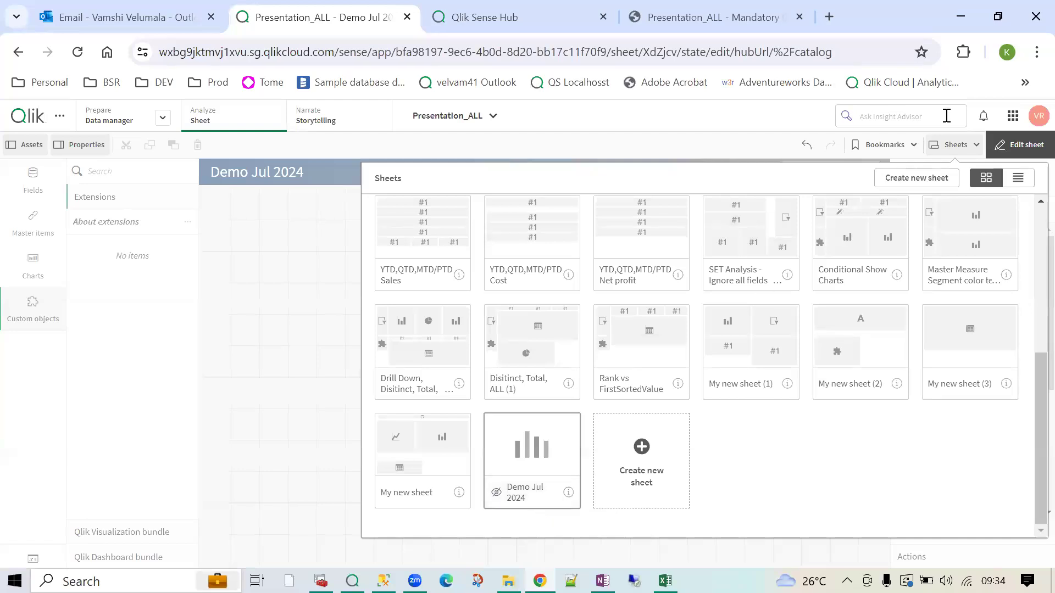
- View Demo Jul 2024 in analysis mode, then return to editing it
click(1020, 145)
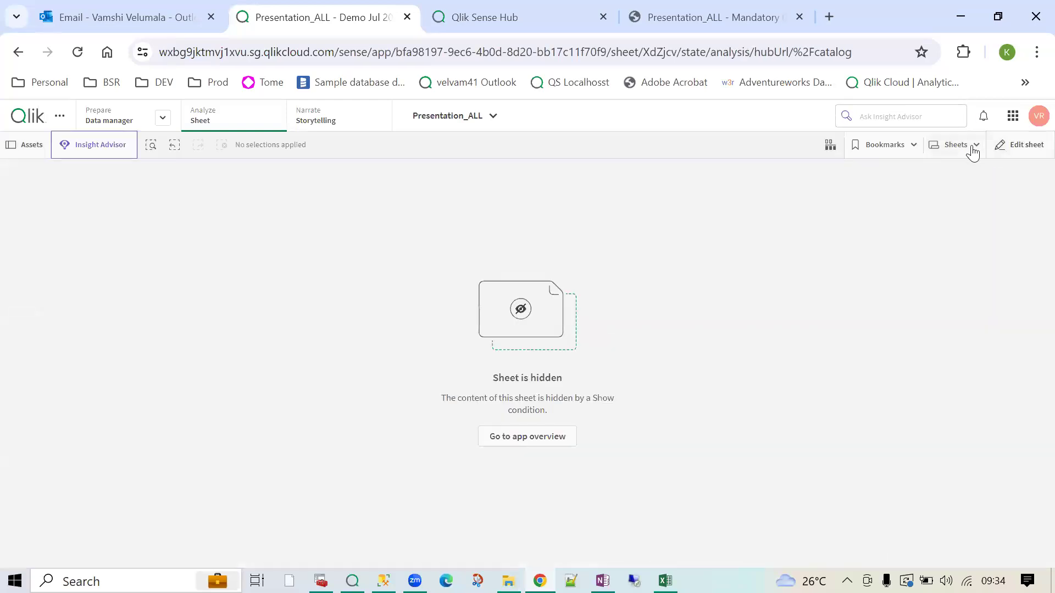
click(963, 148)
scroll(566, 374, down, 6)
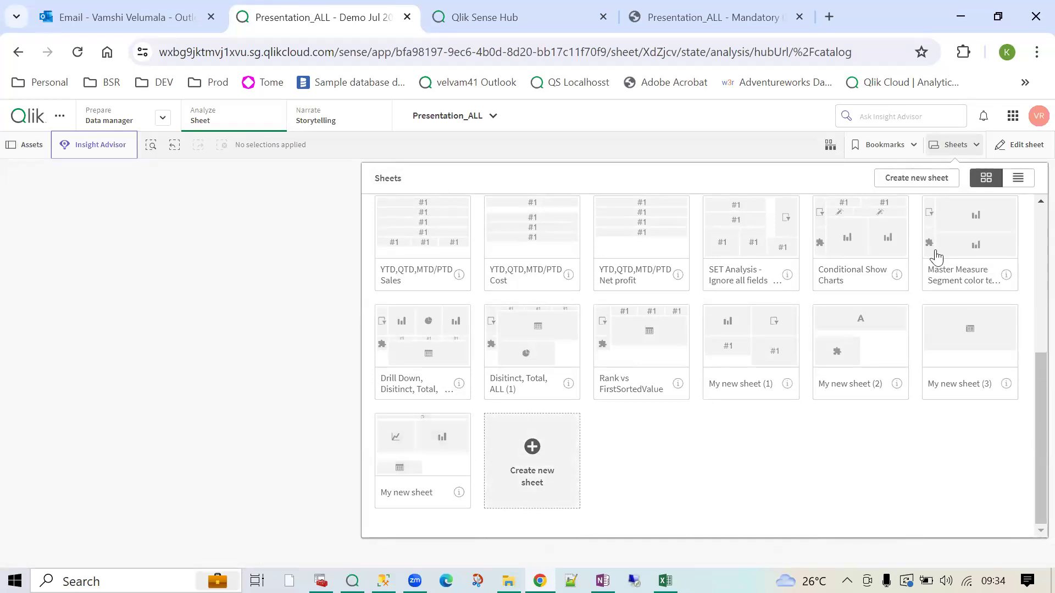
click(1024, 157)
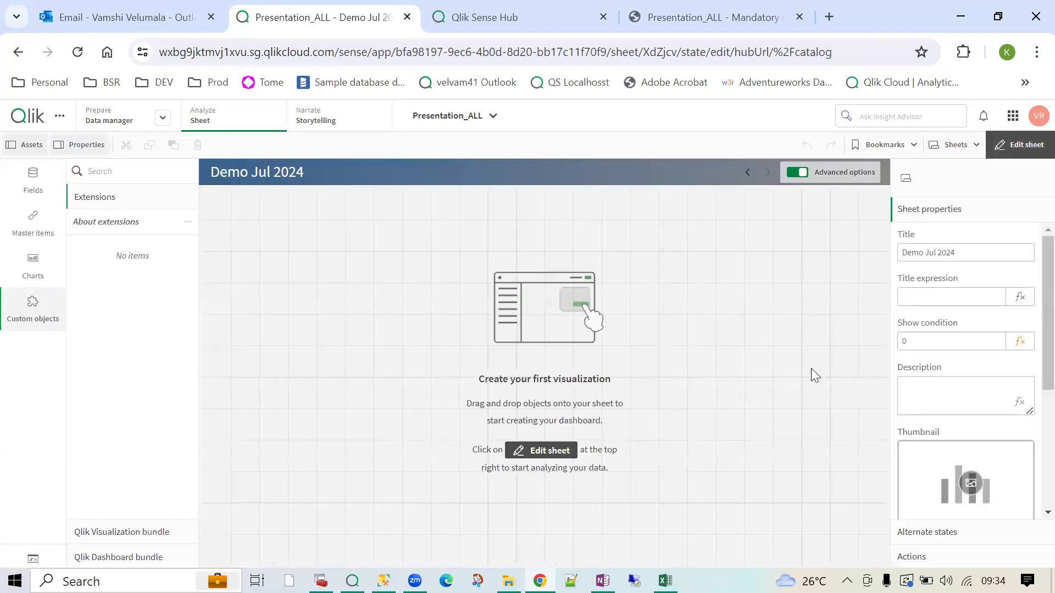
- Delete the show condition value 0 so the sheet is no longer hidden
click(941, 340)
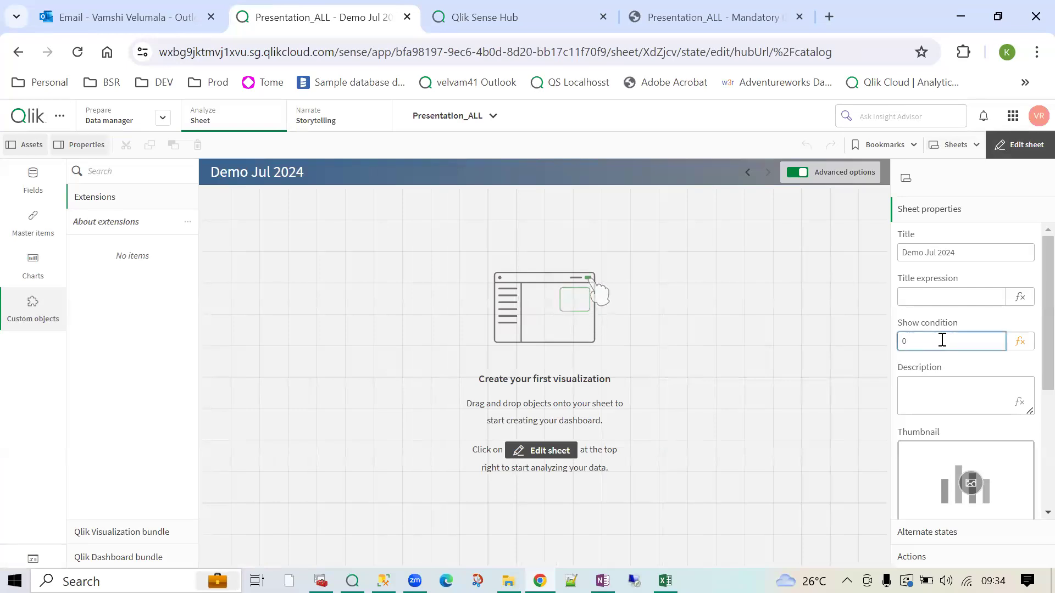
key(BackSpace)
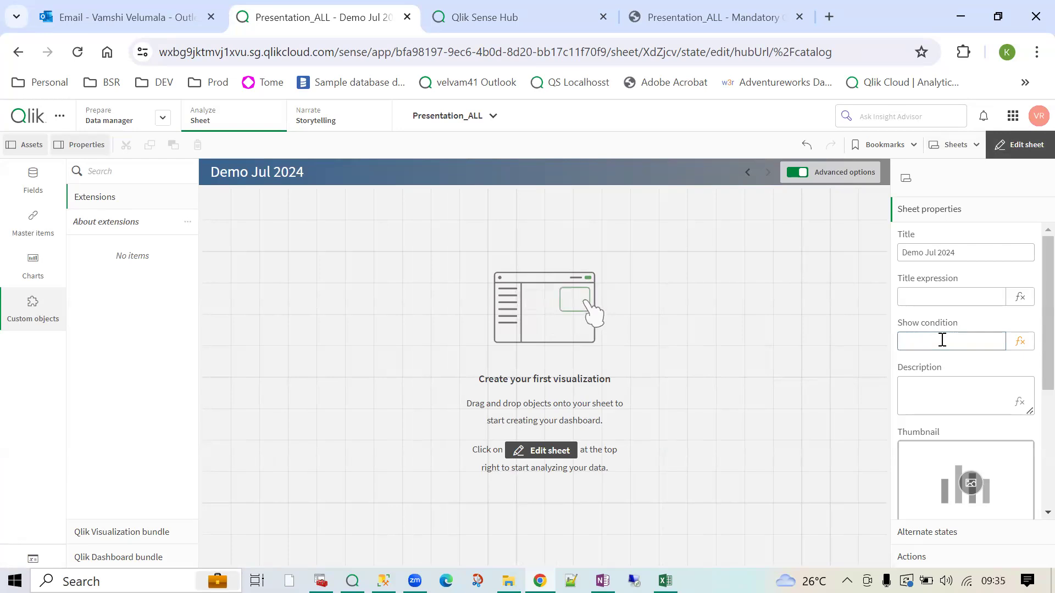
scroll(942, 338, down, 2)
- Browse the sheet's Description, Thumbnail and sheet list settings
click(936, 297)
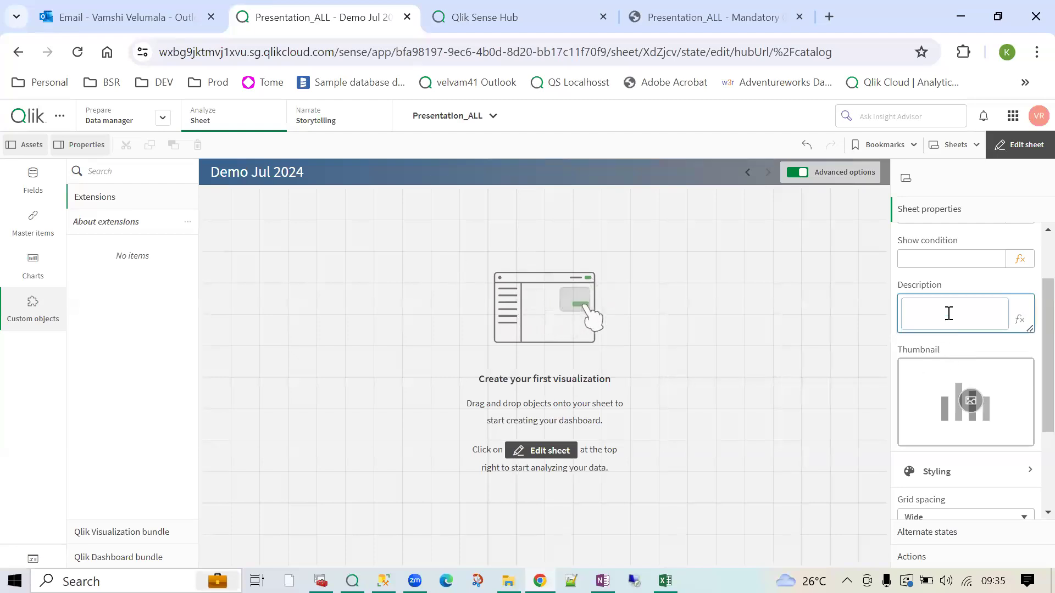
scroll(949, 313, down, 1)
scroll(949, 314, down, 1)
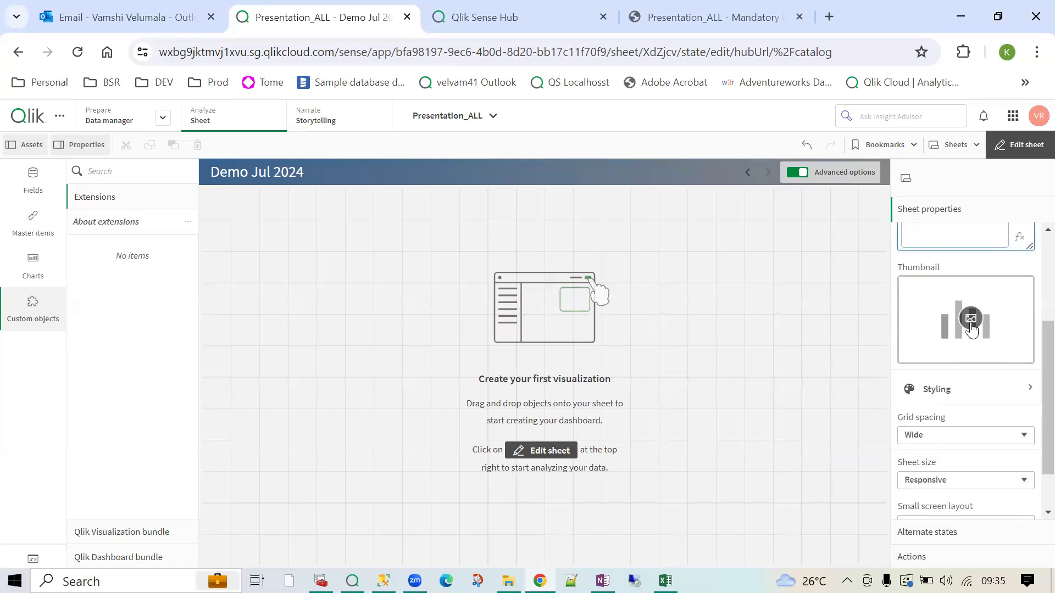
click(946, 145)
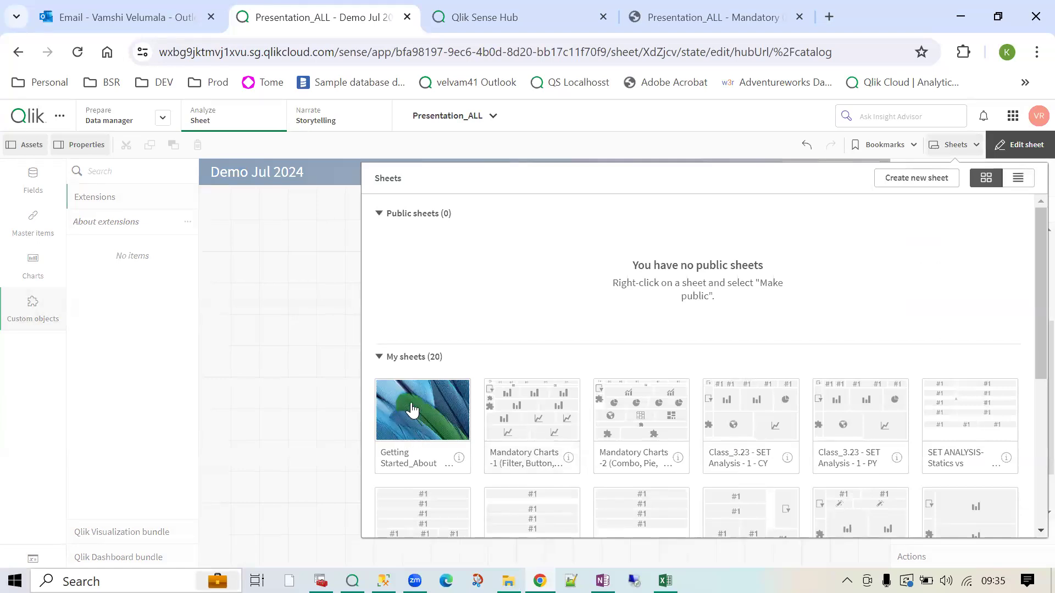
click(293, 296)
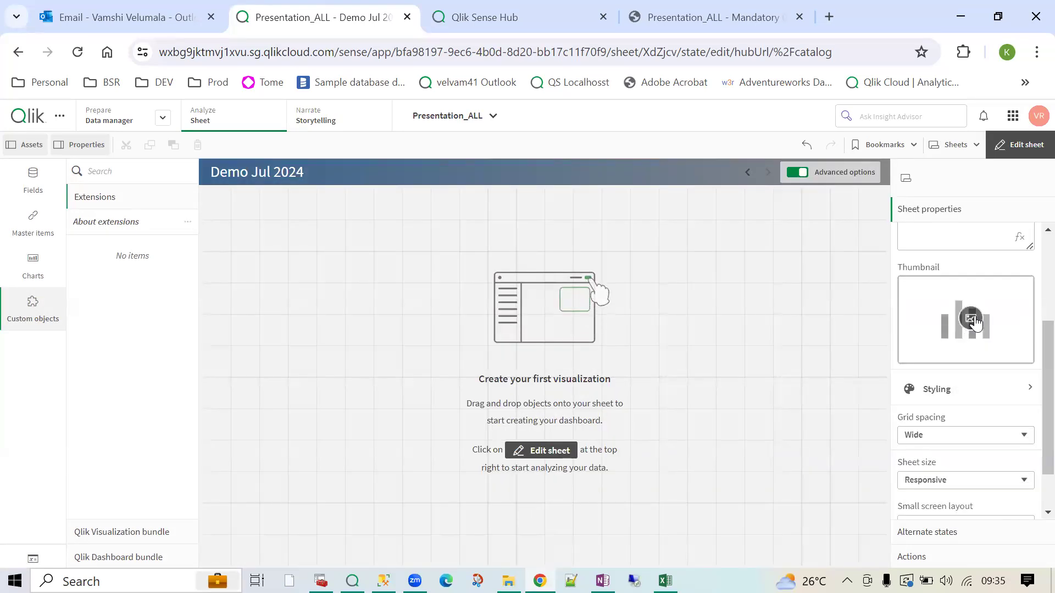
scroll(974, 323, down, 1)
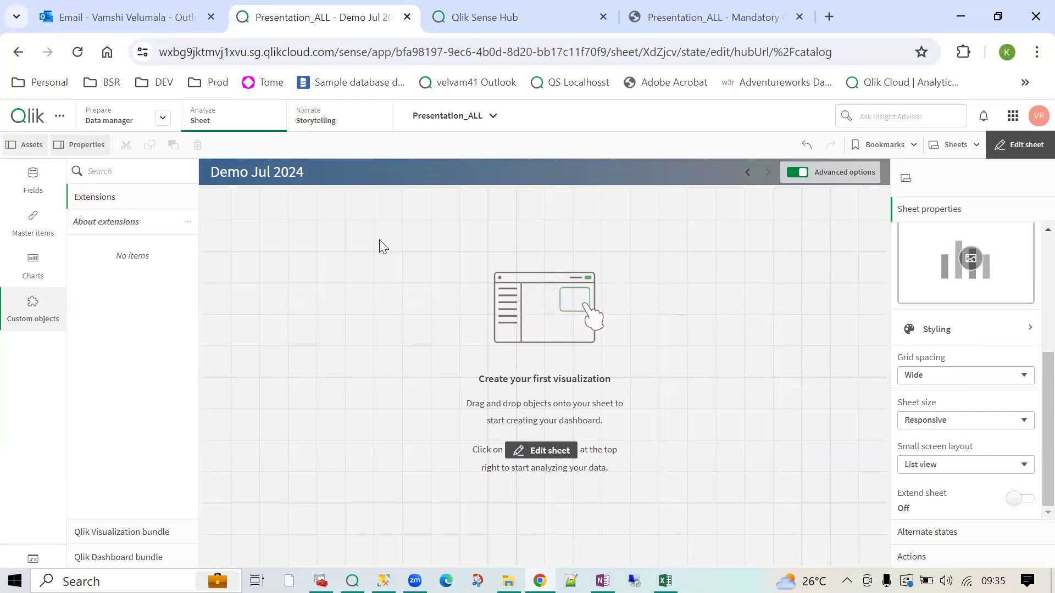
- Give the sheet a custom light grey background colour #d1cfcf
click(1008, 336)
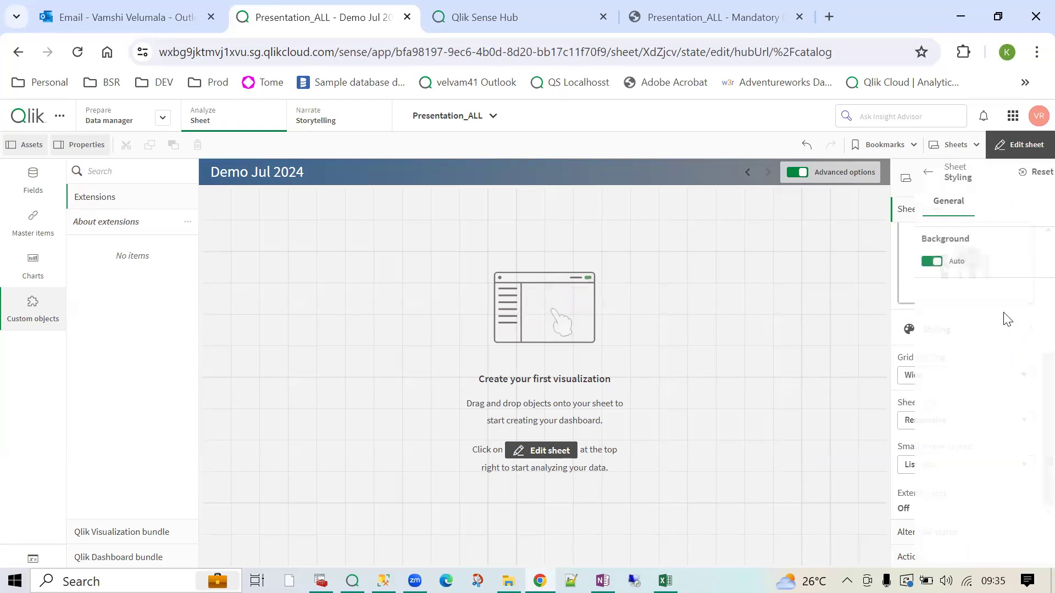
click(910, 264)
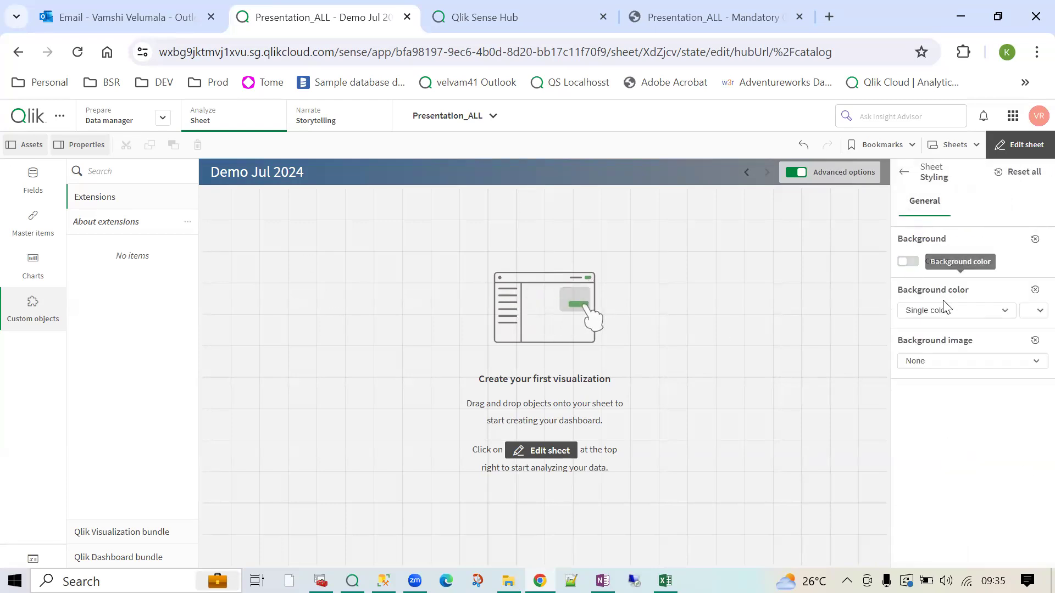
click(970, 314)
click(970, 313)
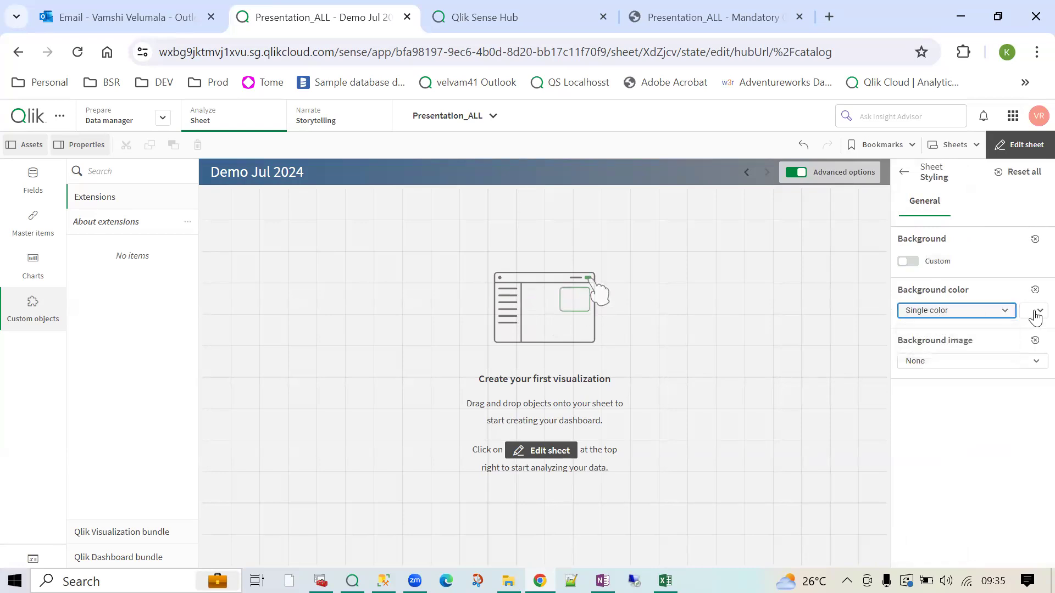
click(1037, 311)
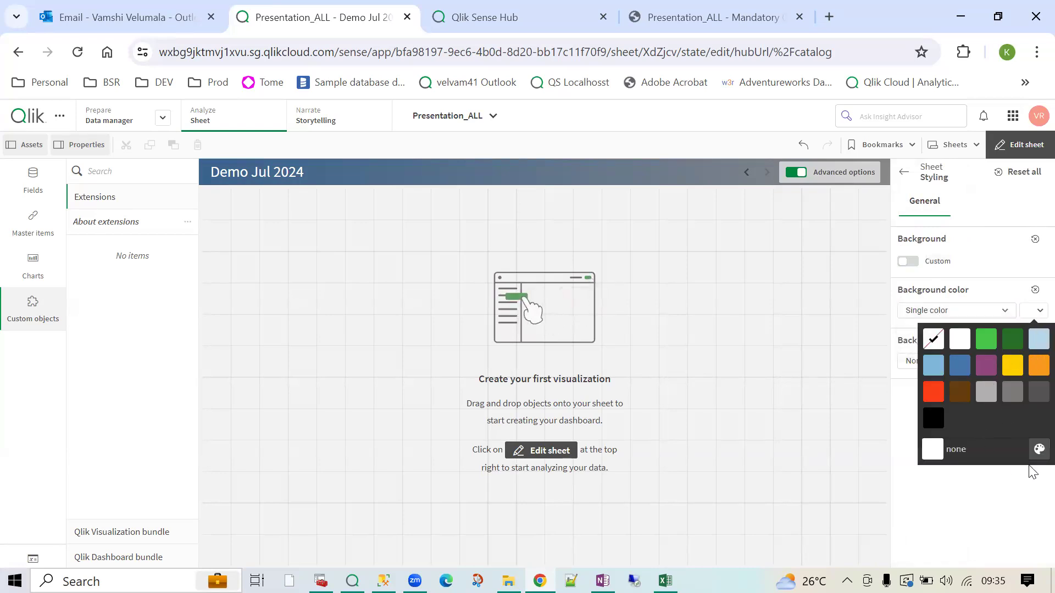
click(1039, 449)
drag(1006, 427, 1023, 426)
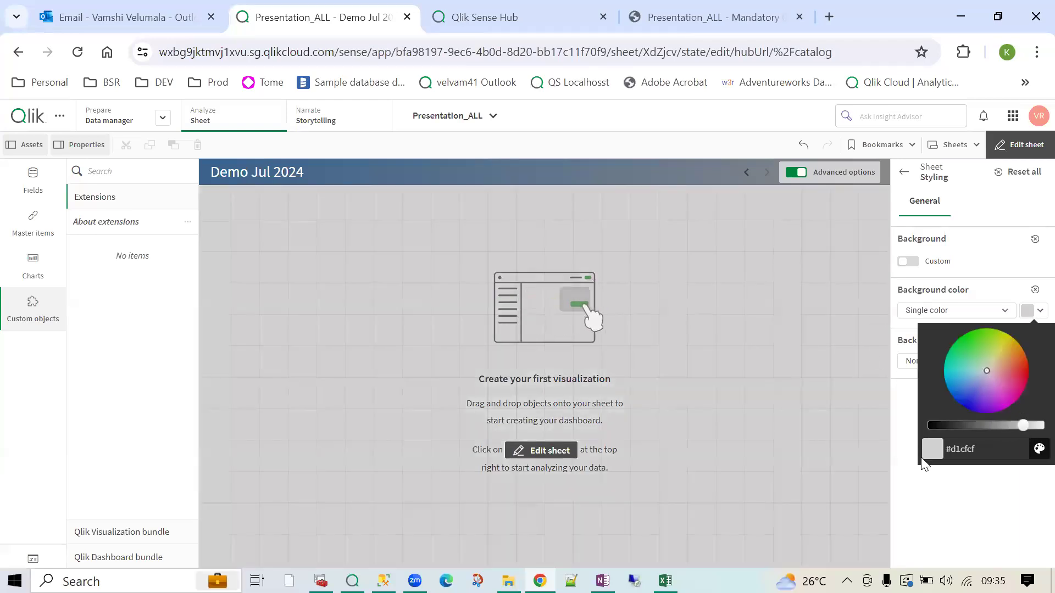
click(916, 501)
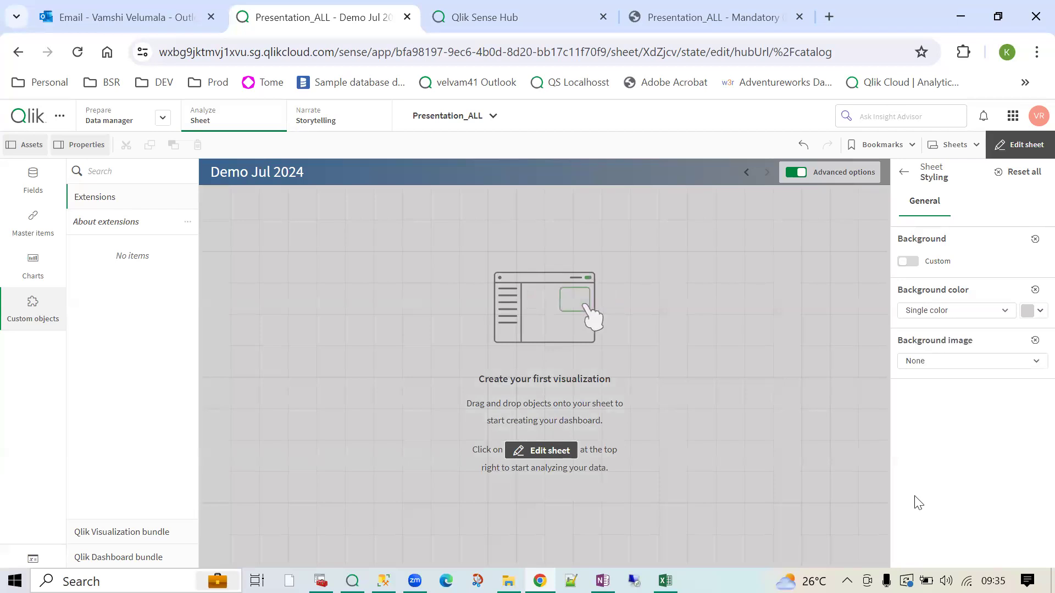
- Try a media library background image, then set the background image back to None
click(1023, 363)
click(961, 406)
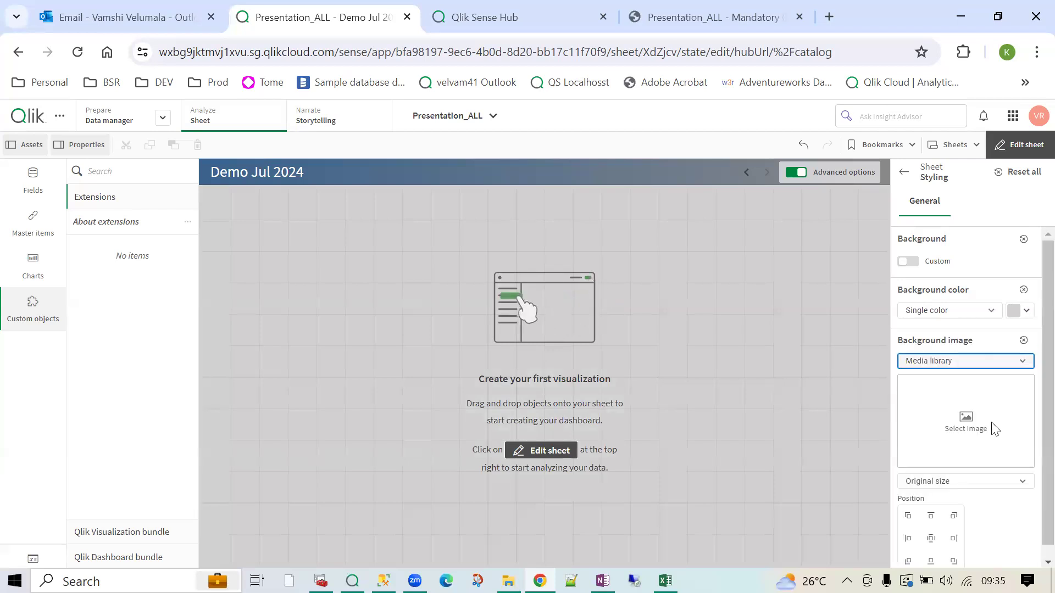
click(968, 365)
click(940, 380)
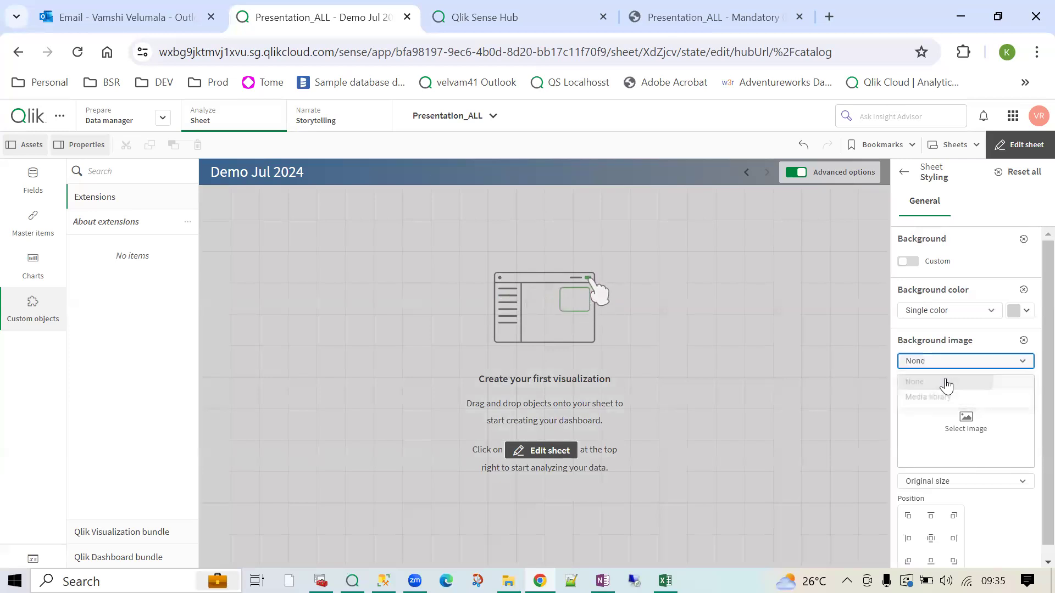
click(904, 172)
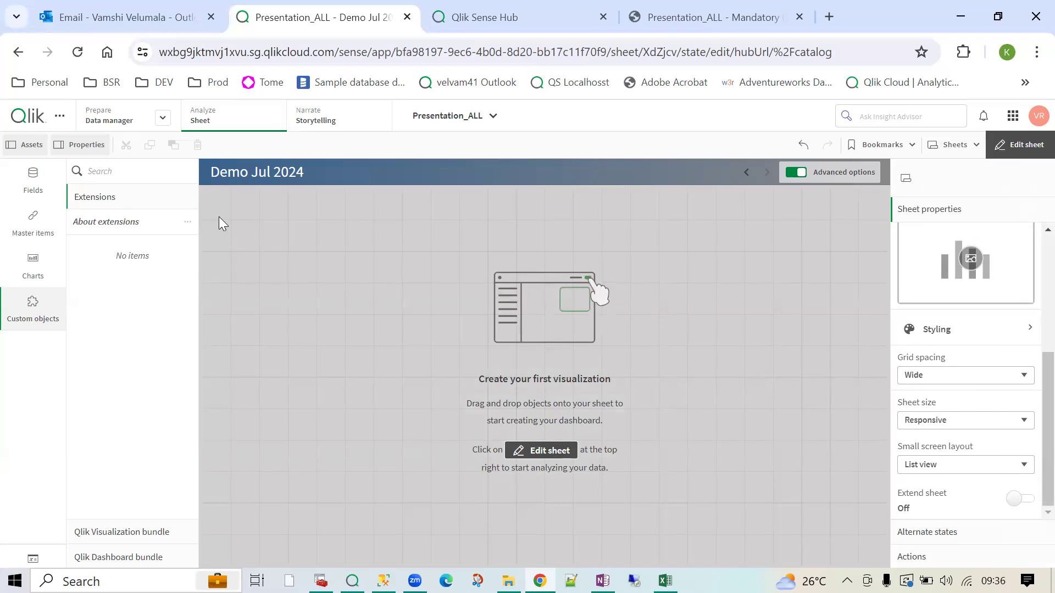
- Pick the transparent preset swatch so the sheet background has no colour
click(946, 334)
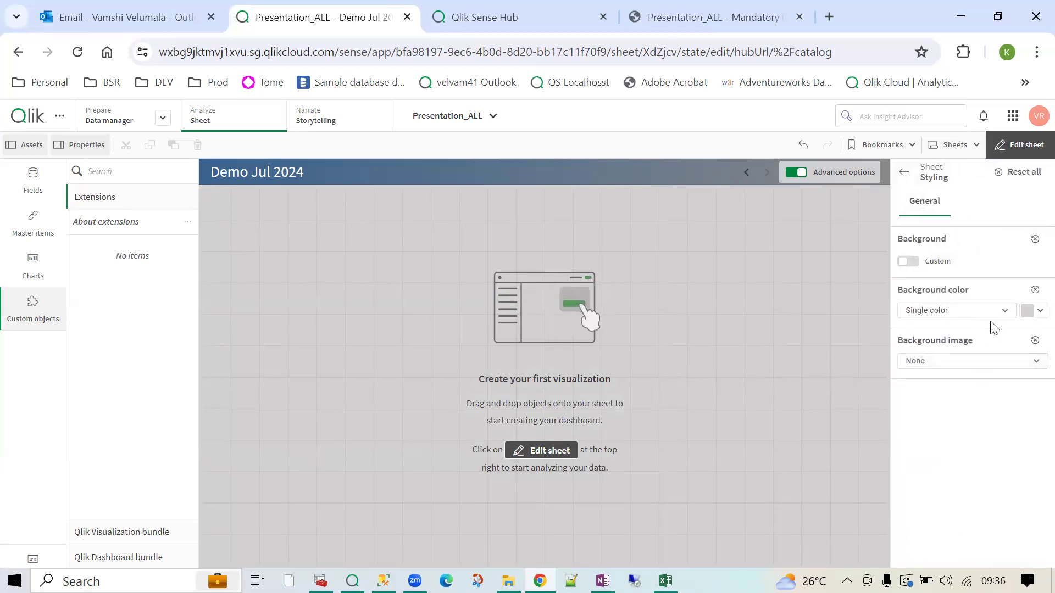
click(1035, 317)
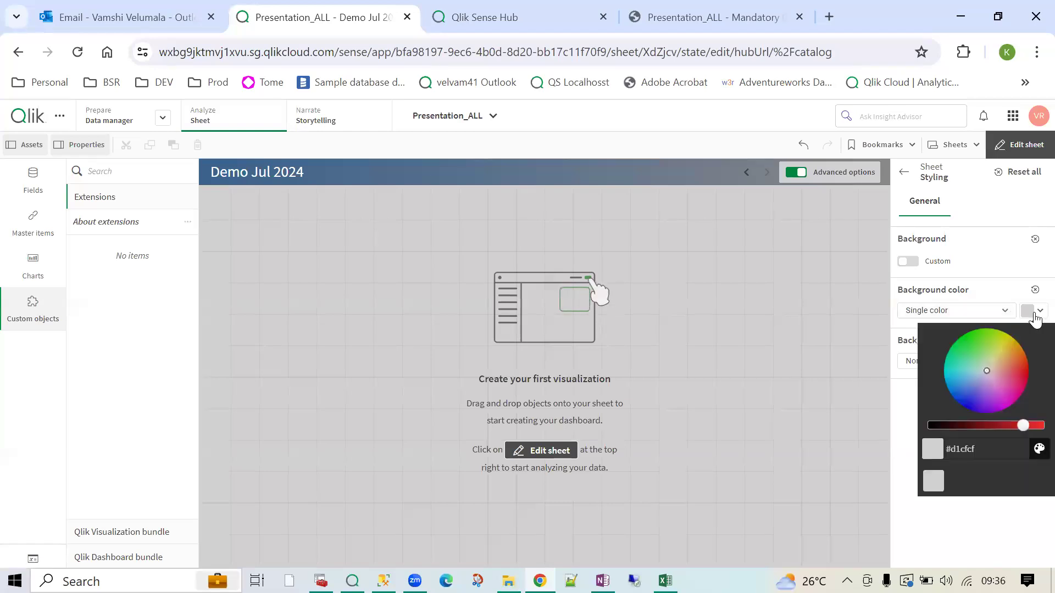
click(1039, 449)
click(933, 339)
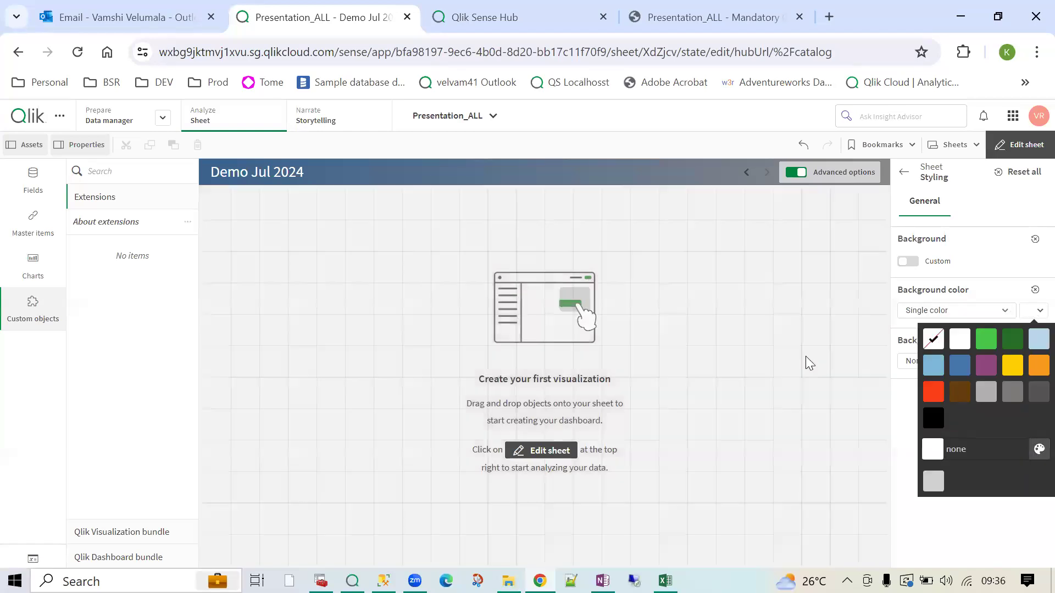
click(700, 330)
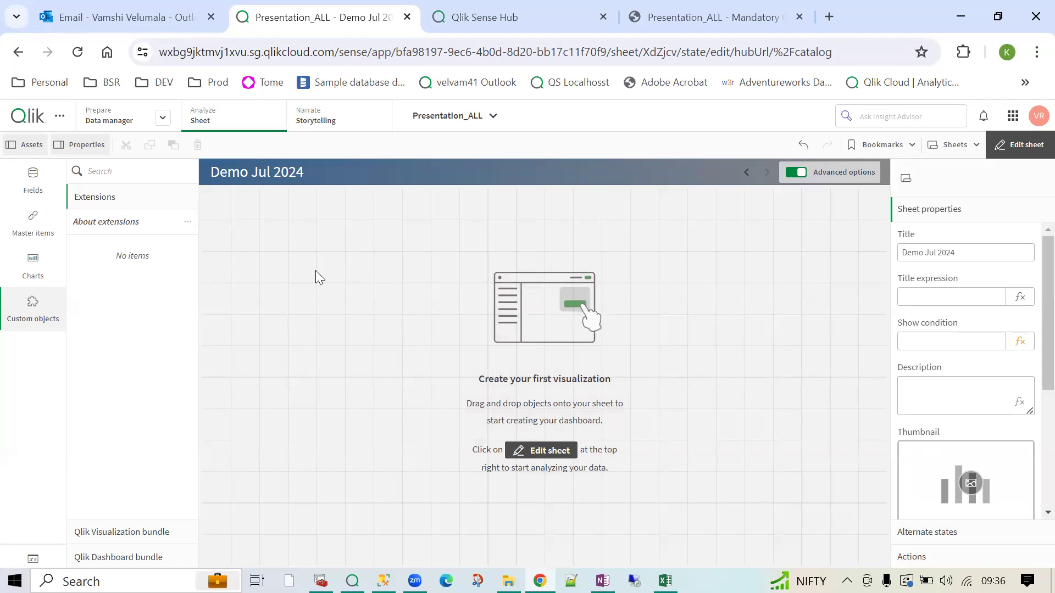
- Try Medium and Narrow grid spacing, then set Custom spacing with the slider at its maximum
scroll(928, 396, down, 4)
click(934, 379)
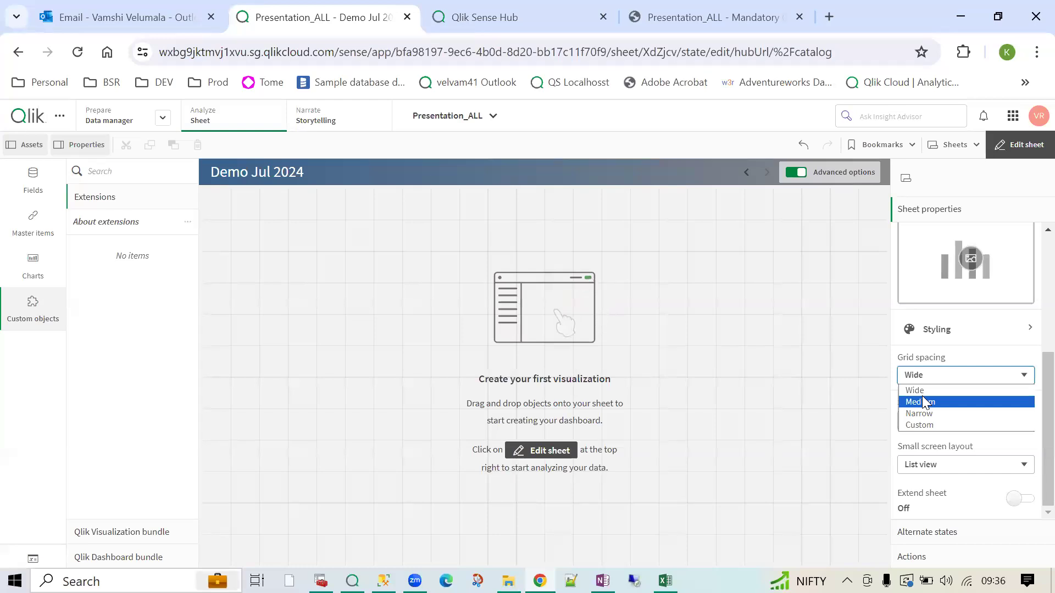
click(923, 398)
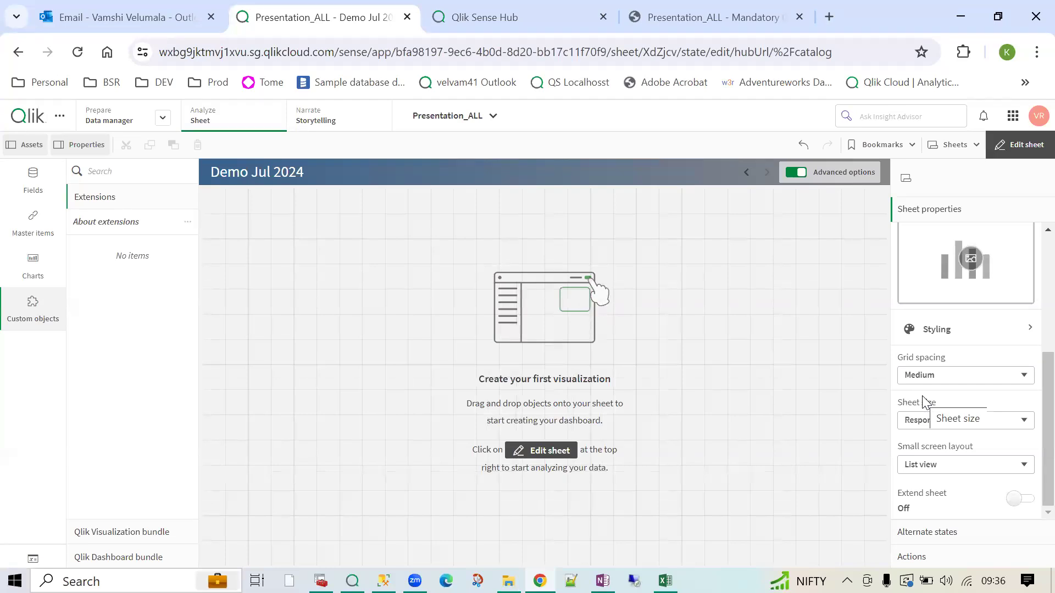
click(928, 376)
click(925, 416)
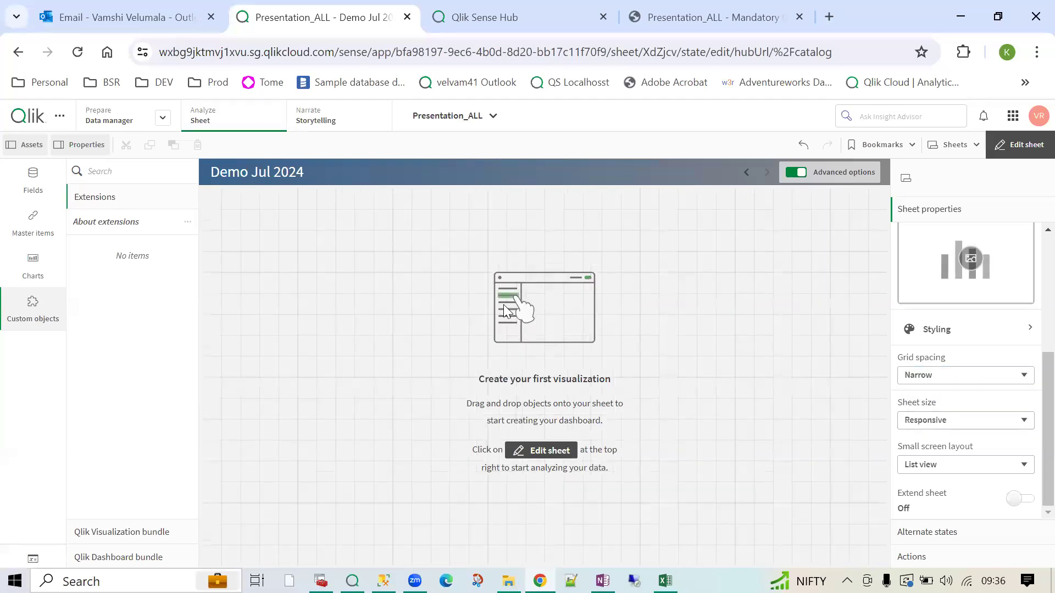
click(913, 379)
click(927, 425)
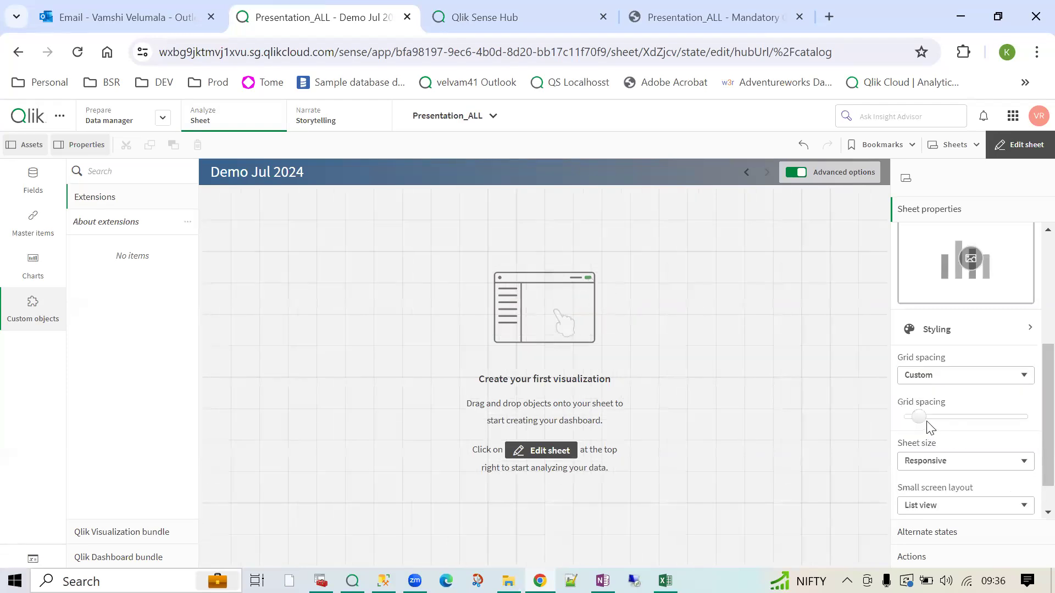
drag(920, 418, 1028, 417)
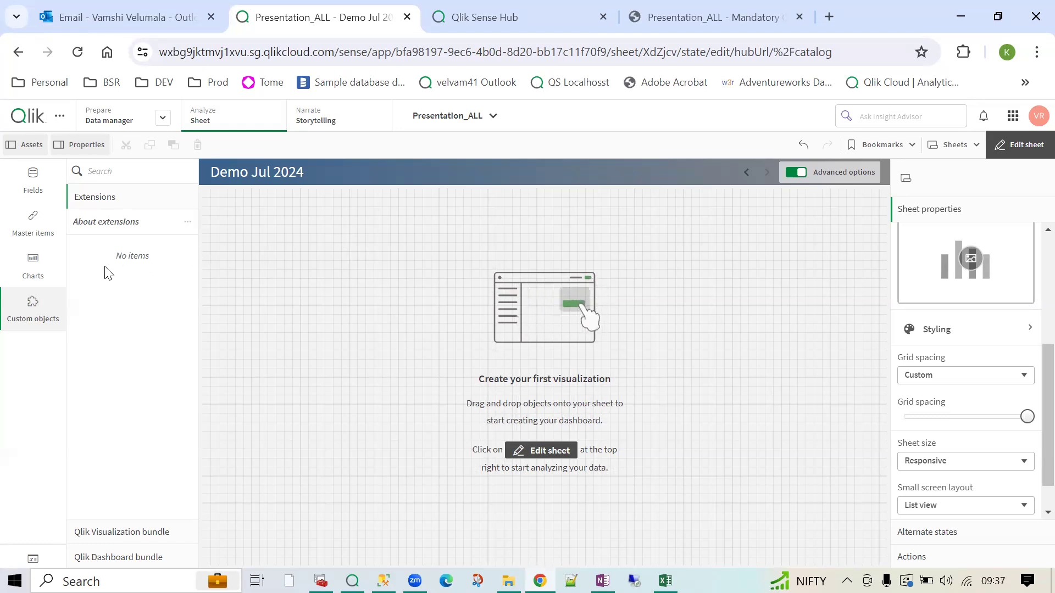
click(33, 261)
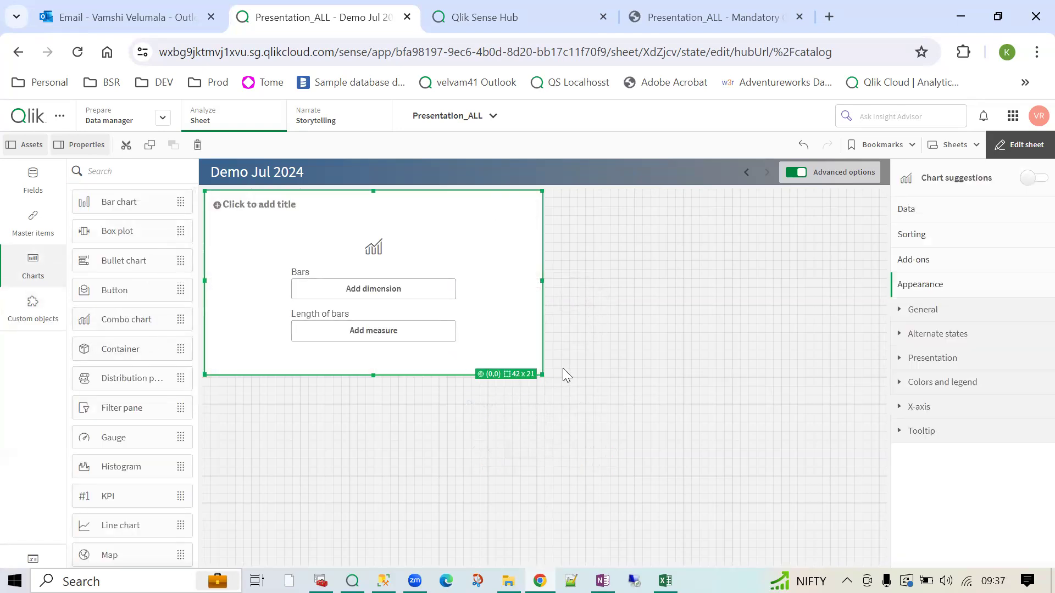
- Shrink the new bar chart into the top-left corner and set the sheet's grid spacing to Wide
drag(543, 375, 350, 300)
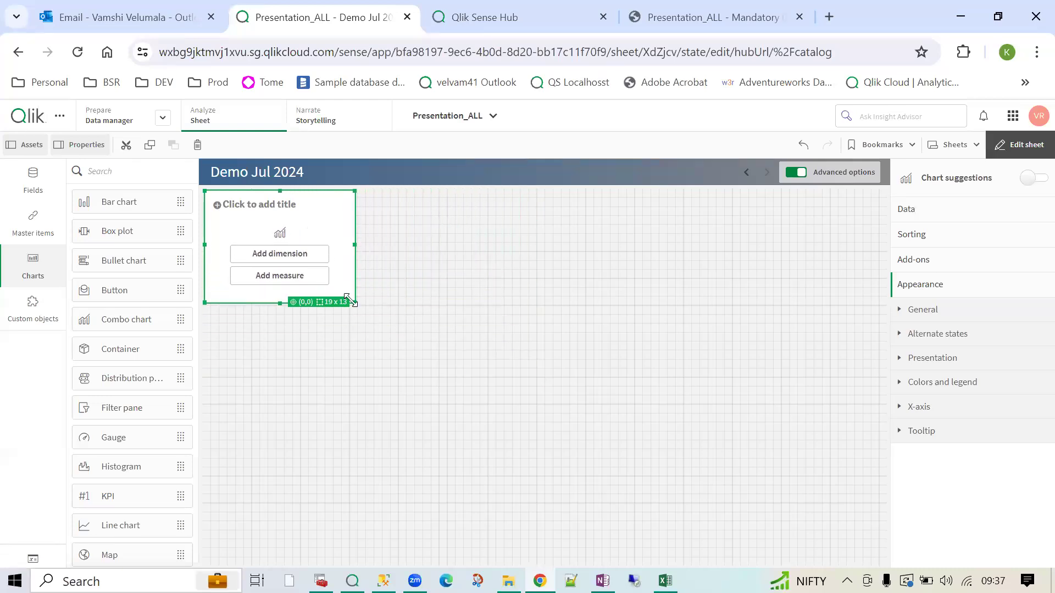
click(569, 306)
scroll(984, 396, down, 3)
click(943, 334)
click(941, 348)
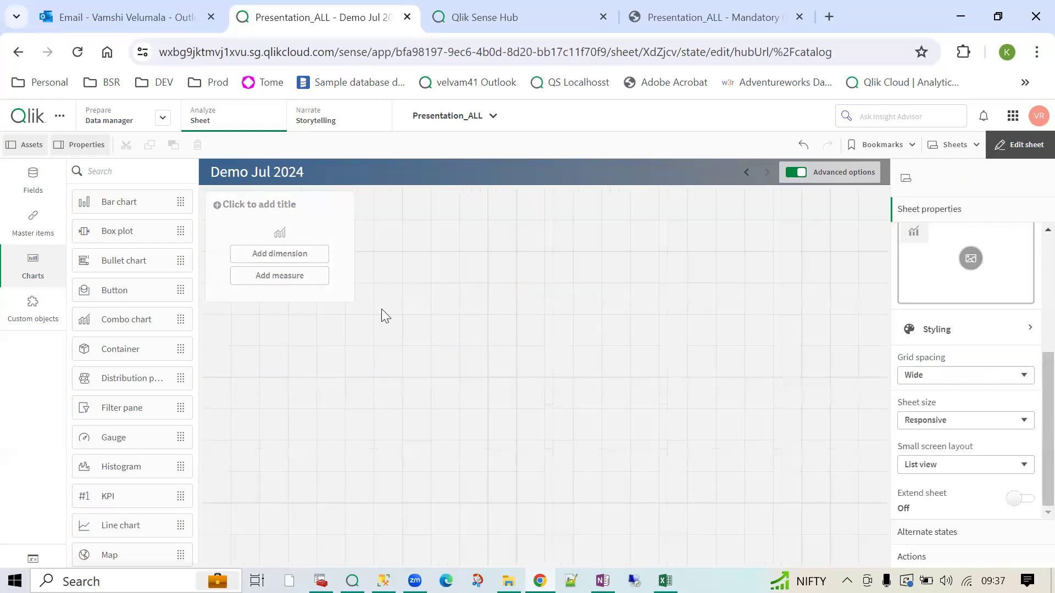
- Enlarge the empty bar chart to 6 x 5 cells and switch the grid spacing to Custom
click(350, 295)
drag(353, 301, 368, 346)
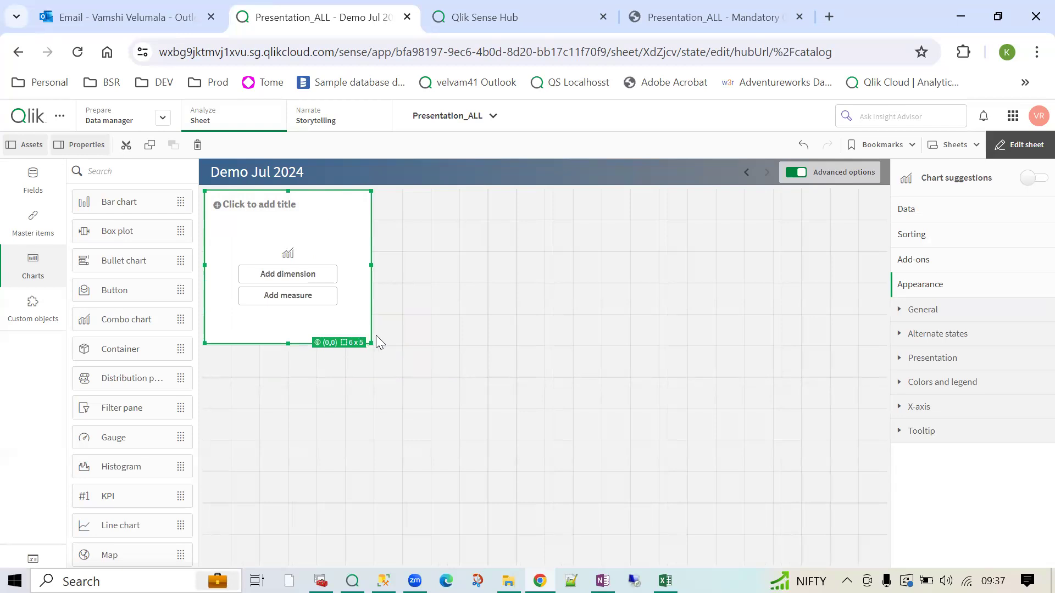
click(780, 345)
scroll(967, 385, down, 5)
click(961, 379)
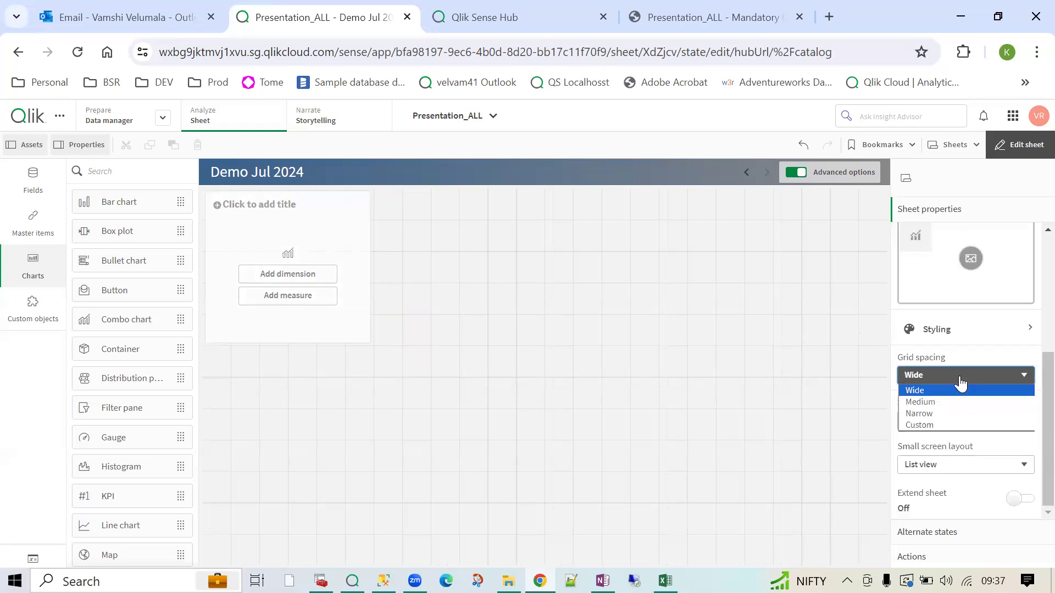
click(952, 423)
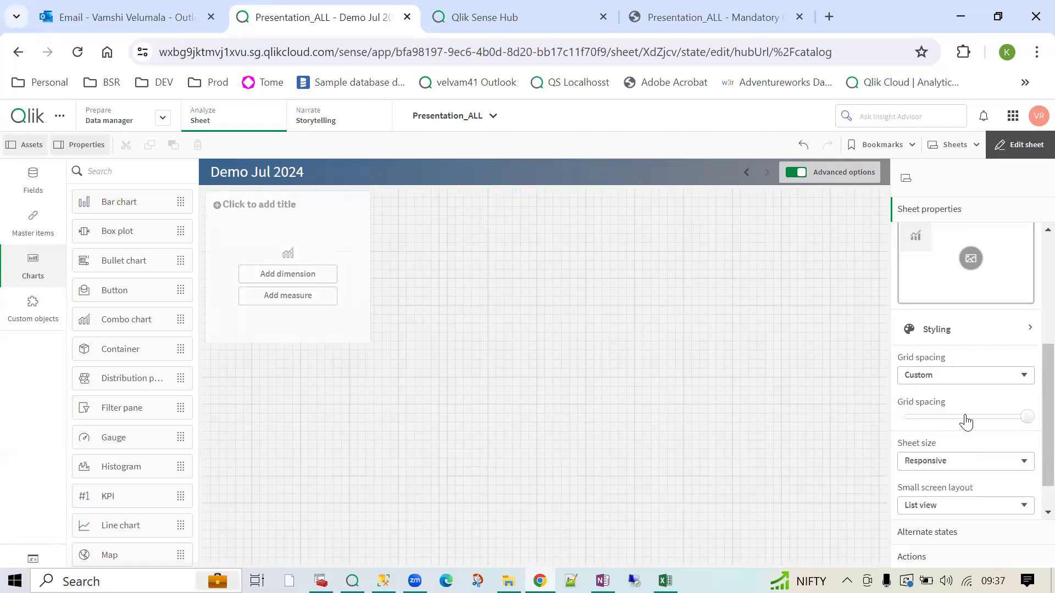
click(333, 301)
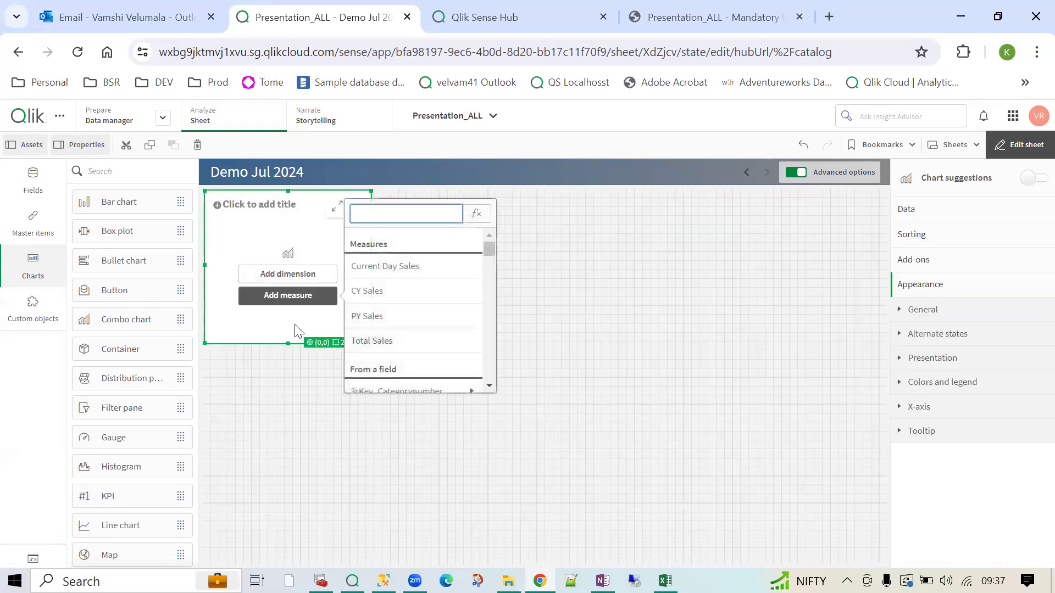
key(Escape)
click(492, 306)
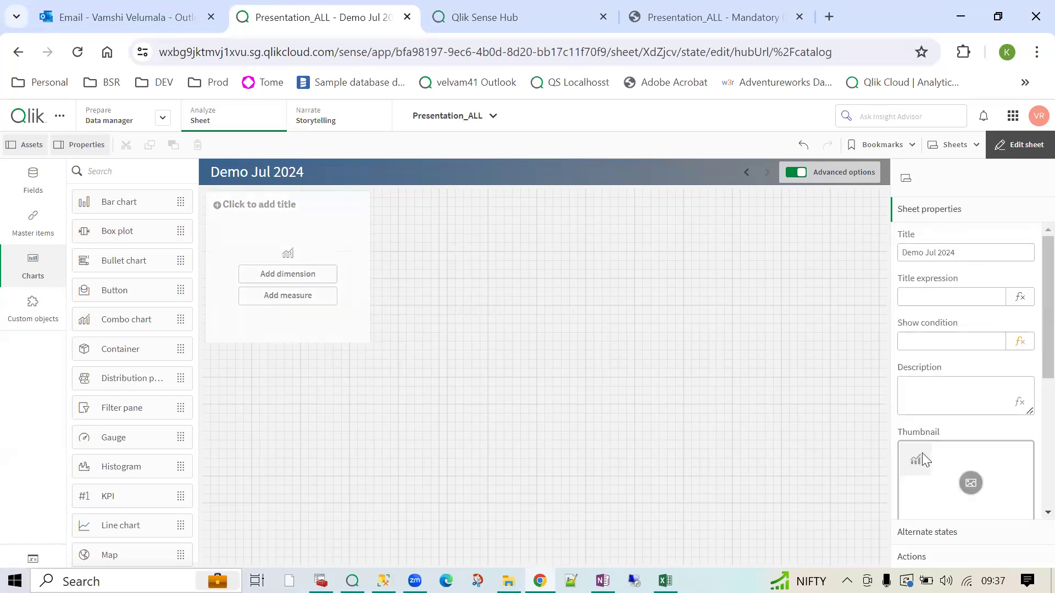
scroll(922, 453, down, 4)
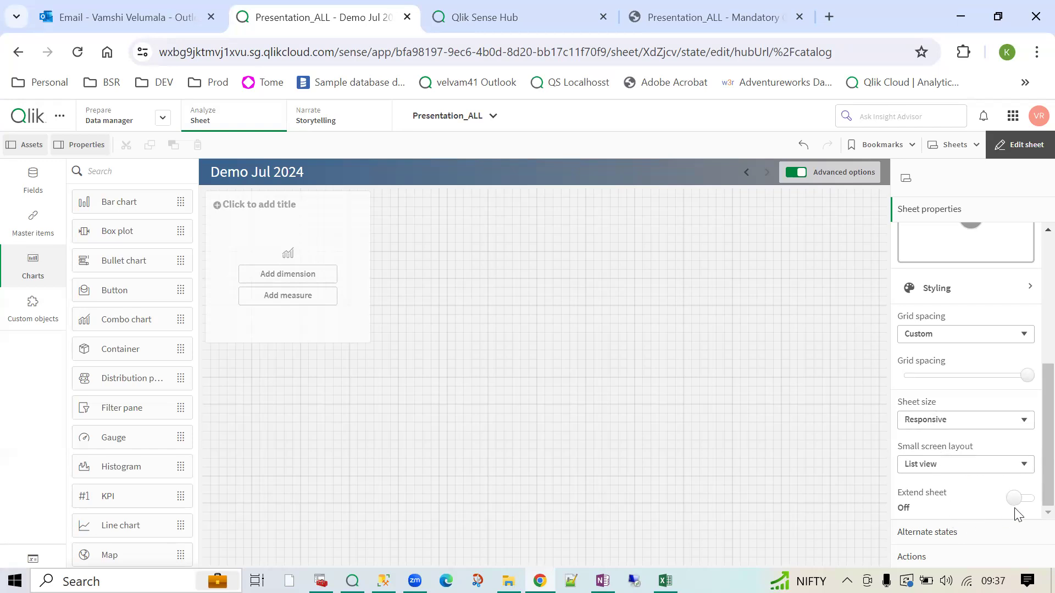
click(490, 429)
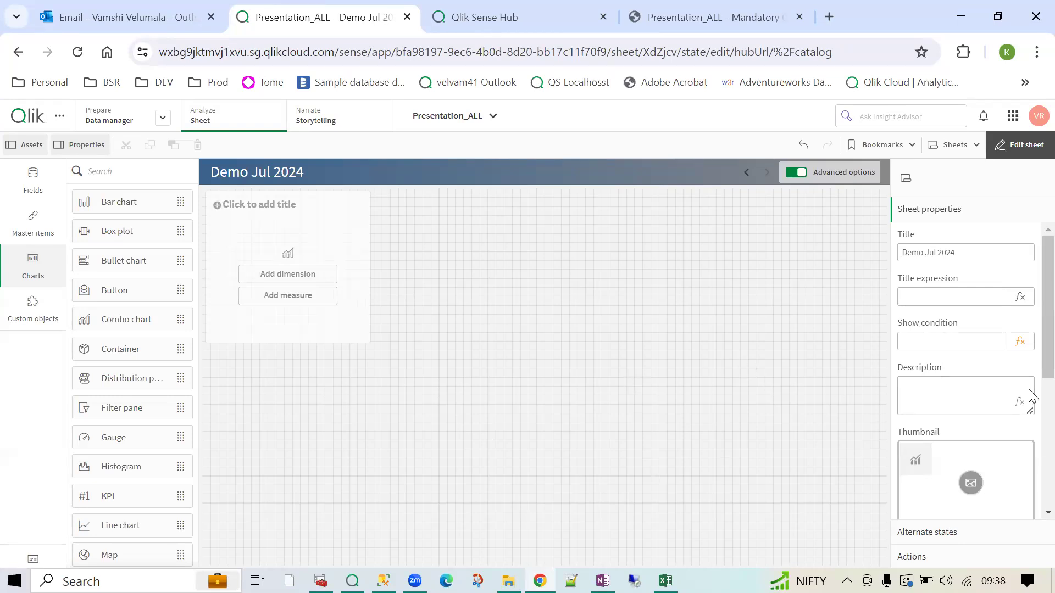
scroll(1029, 371, down, 5)
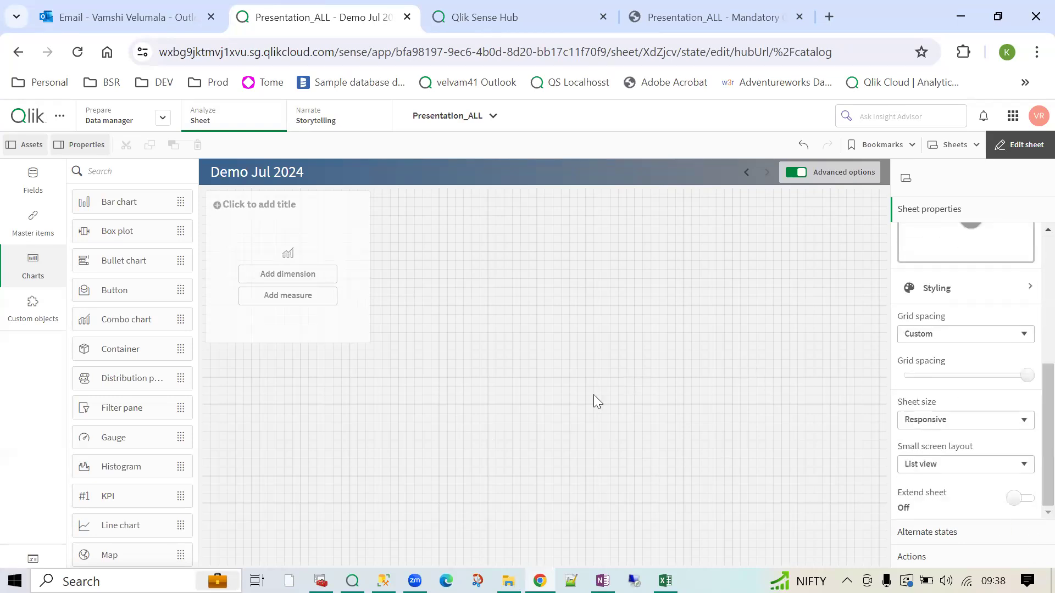
- Turn on Extend sheet and lengthen the Demo Jul 2024 canvas further down
click(1014, 499)
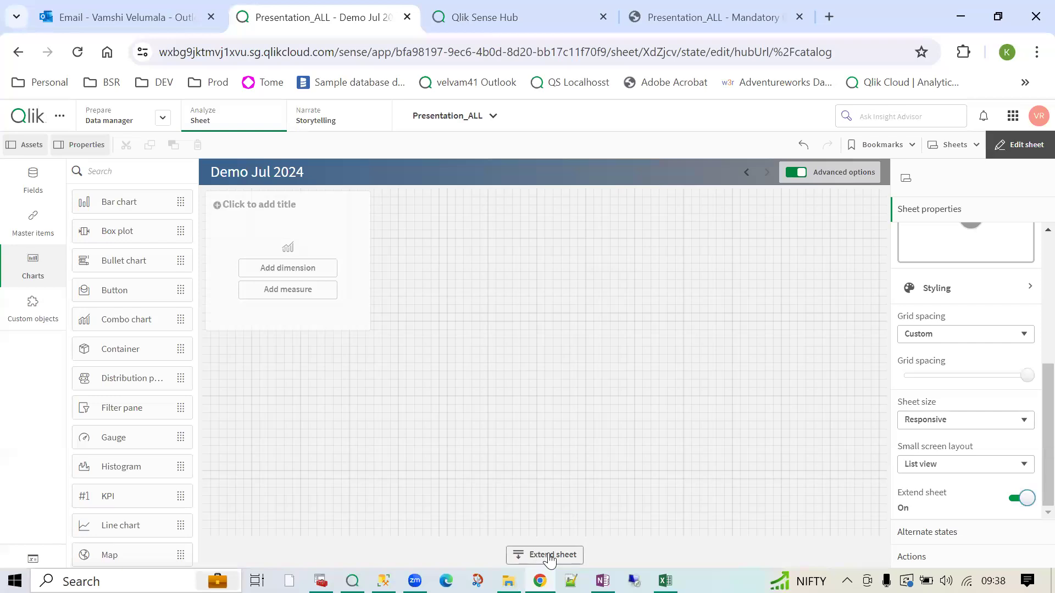
click(550, 556)
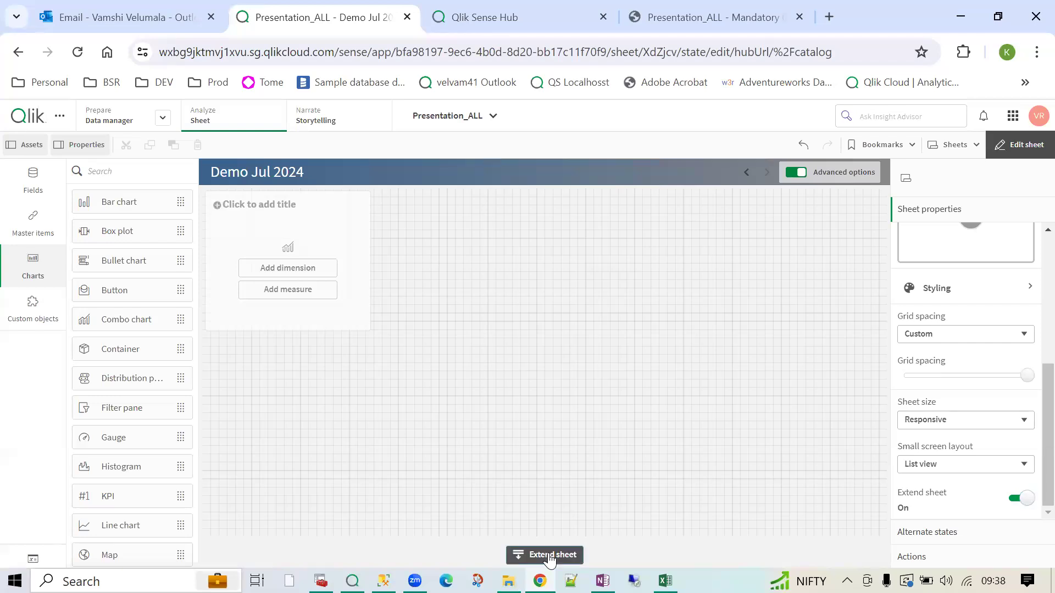
scroll(486, 387, up, 3)
scroll(476, 397, down, 3)
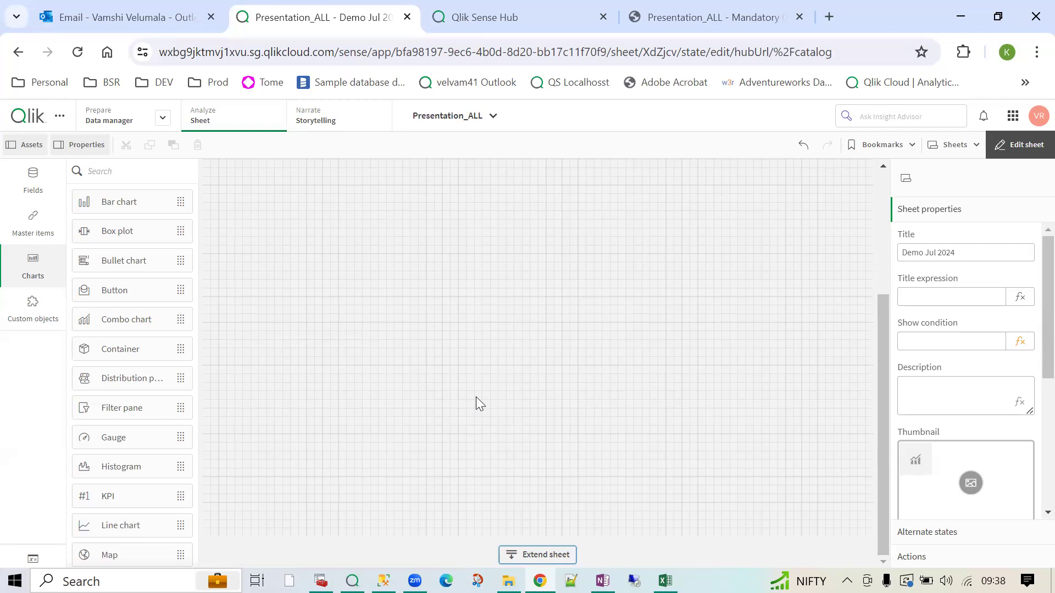
scroll(924, 429, down, 5)
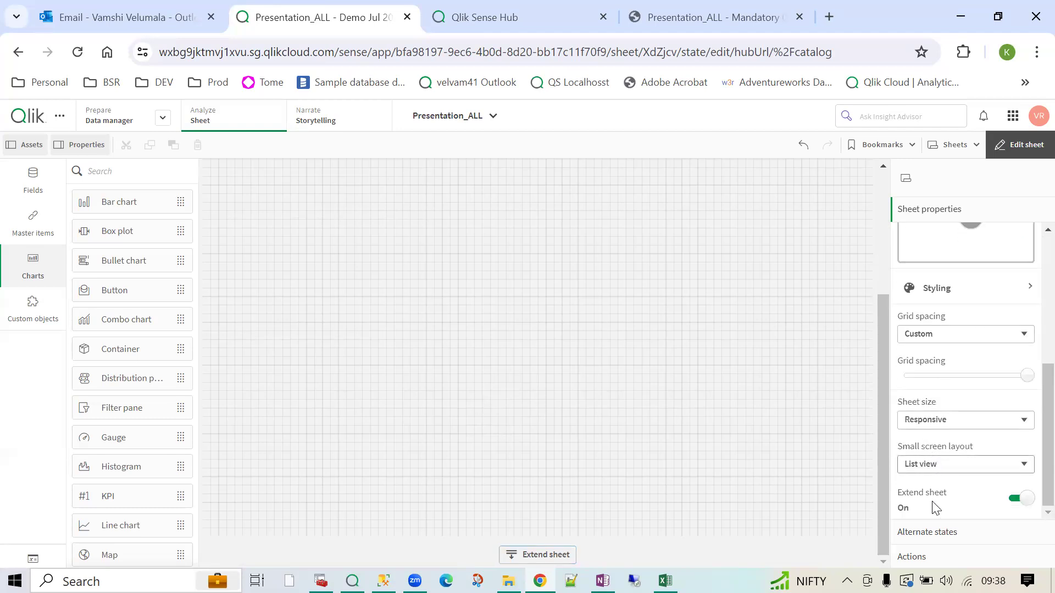
- Review the sheet's Alternate states and Actions settings, then leave edit mode
click(926, 533)
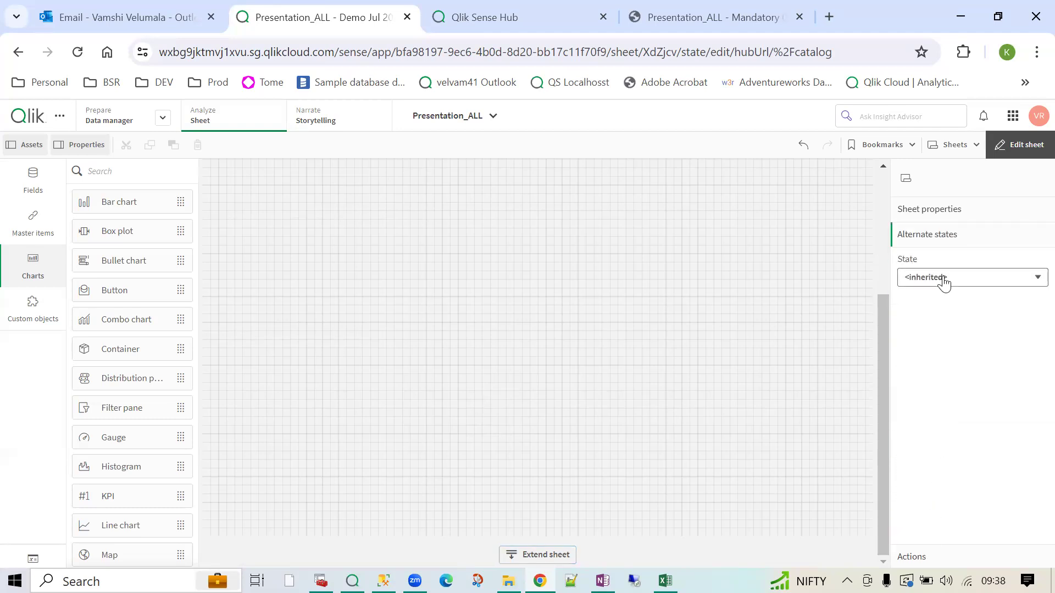
click(915, 557)
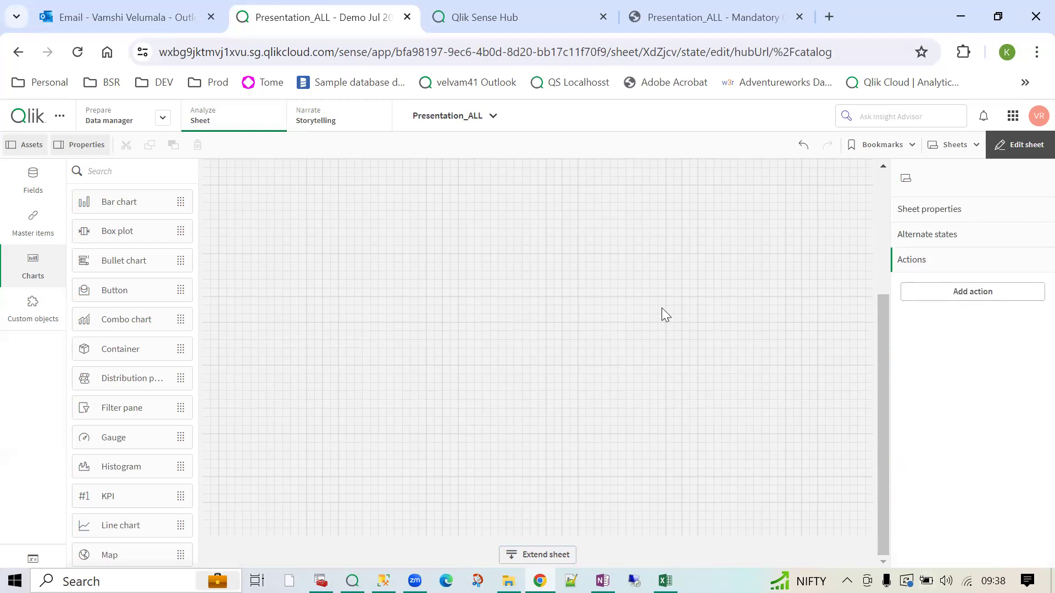
click(1025, 146)
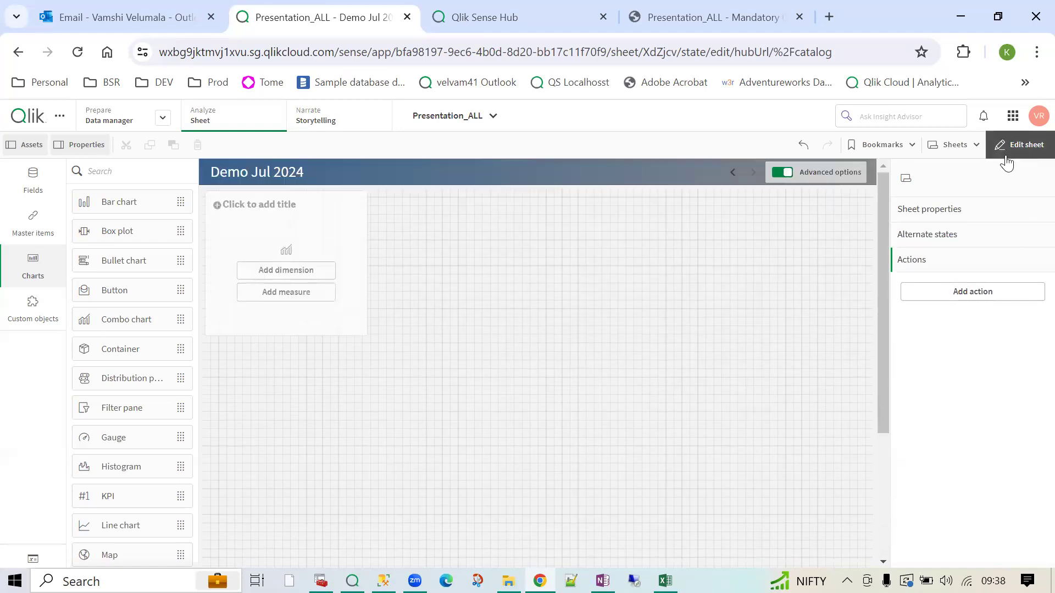
click(964, 154)
- On the Mandatory Charts -1 sheet, clear the Year 2022 selection
click(548, 421)
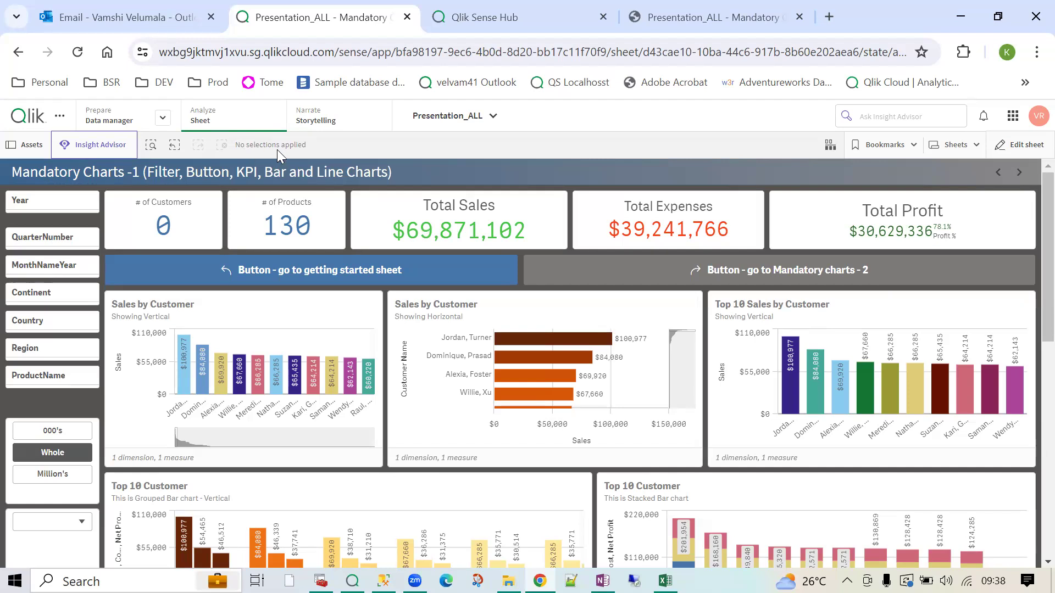
click(1020, 172)
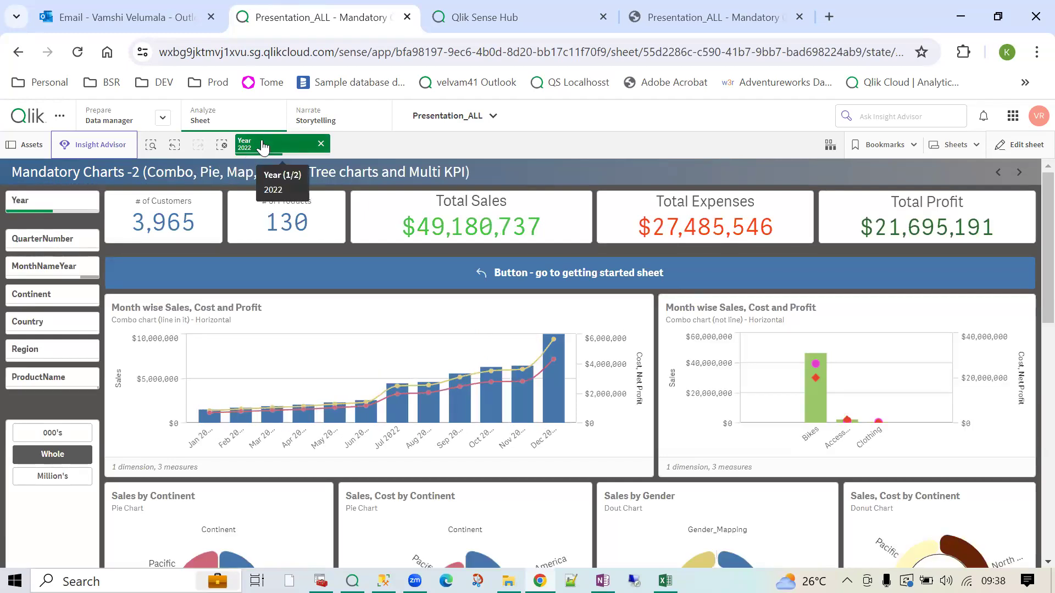
click(262, 144)
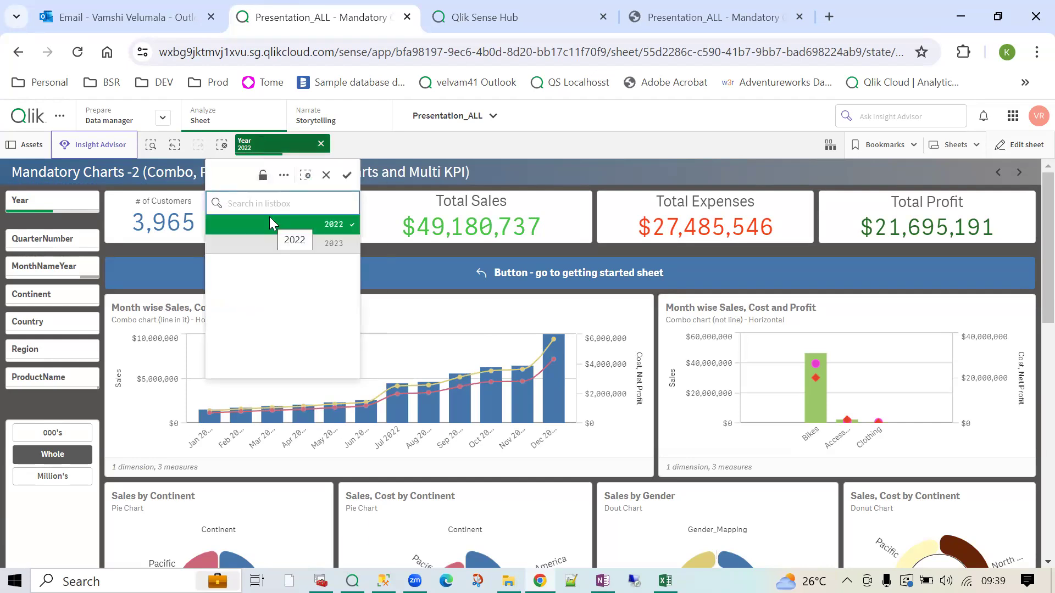
click(521, 170)
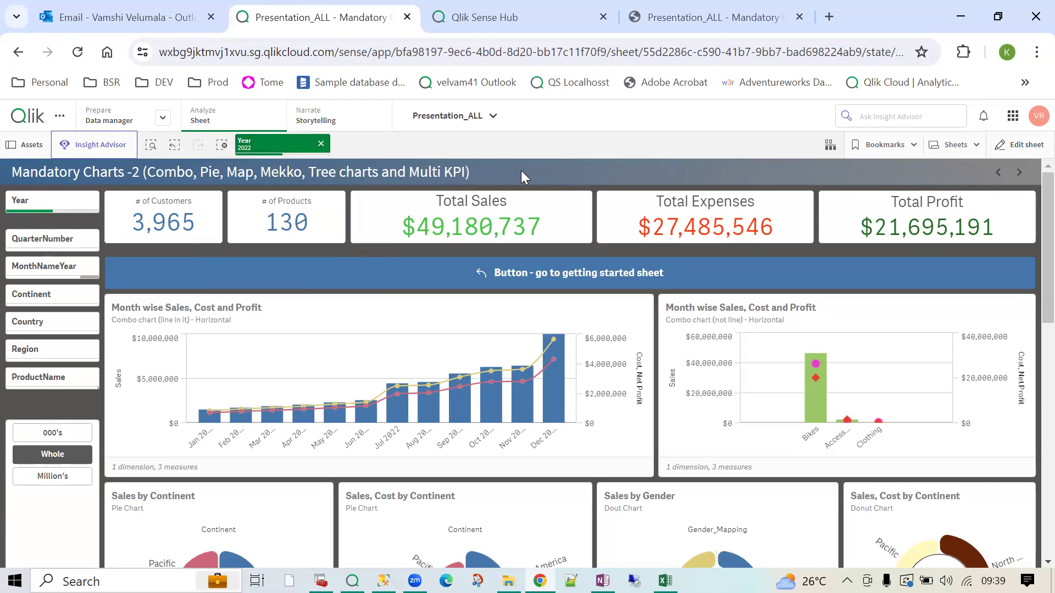
click(998, 173)
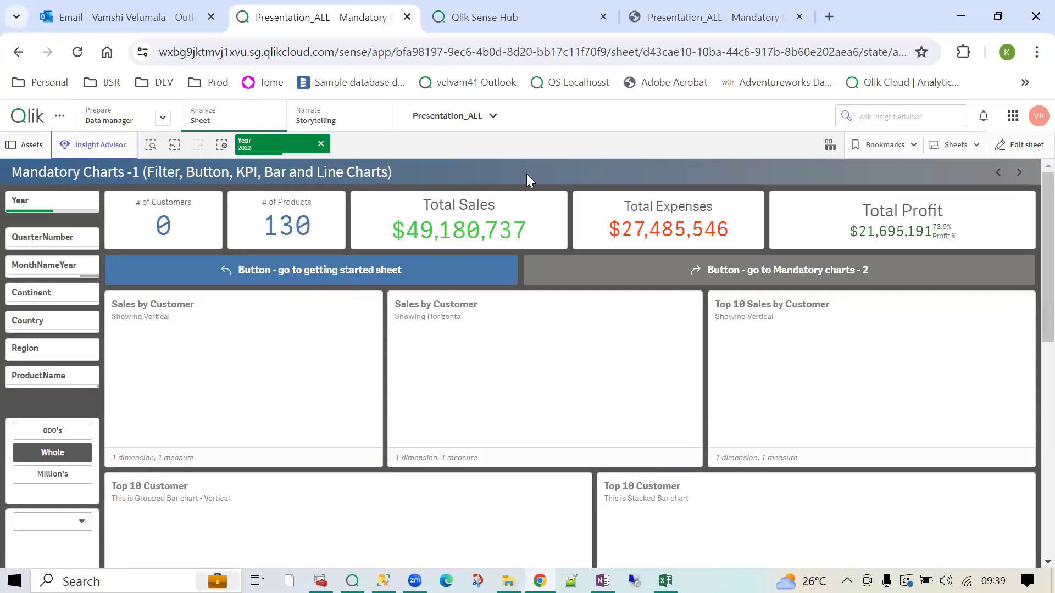
click(321, 144)
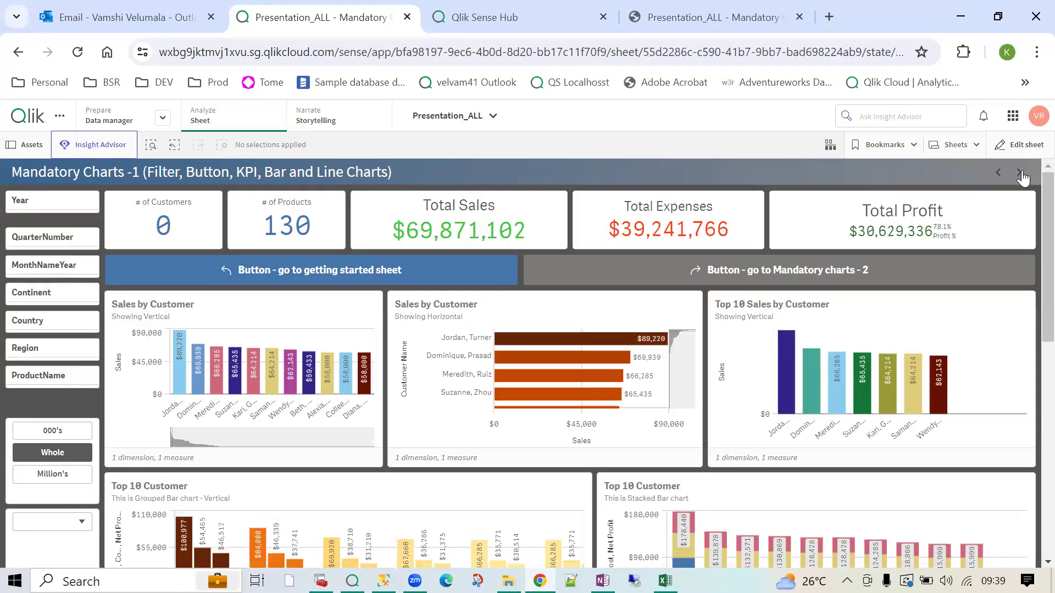
click(1021, 173)
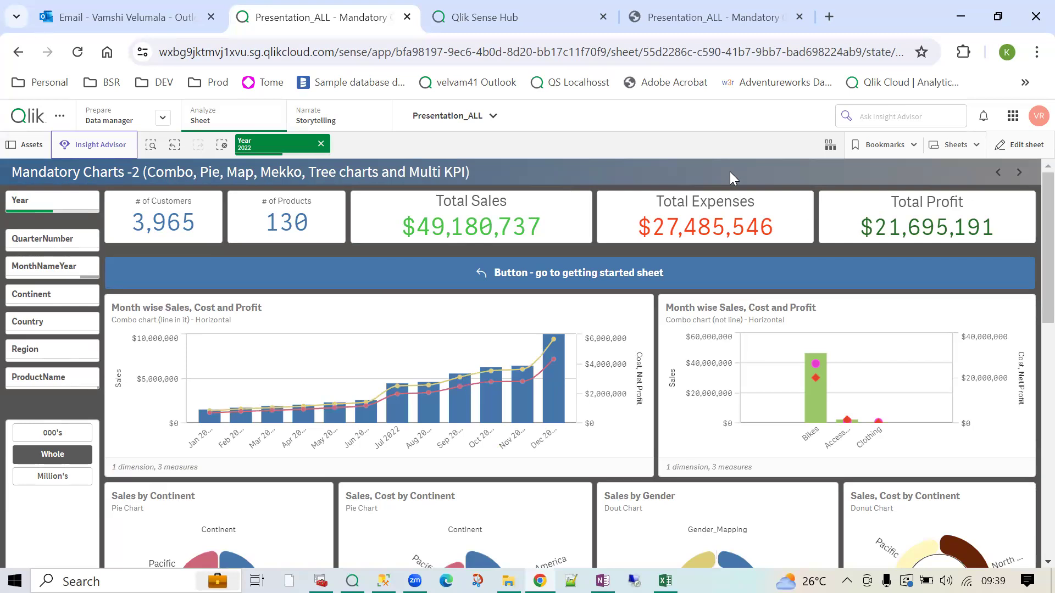
- Return to the Demo Jul 2024 sheet and put it into edit mode
click(955, 148)
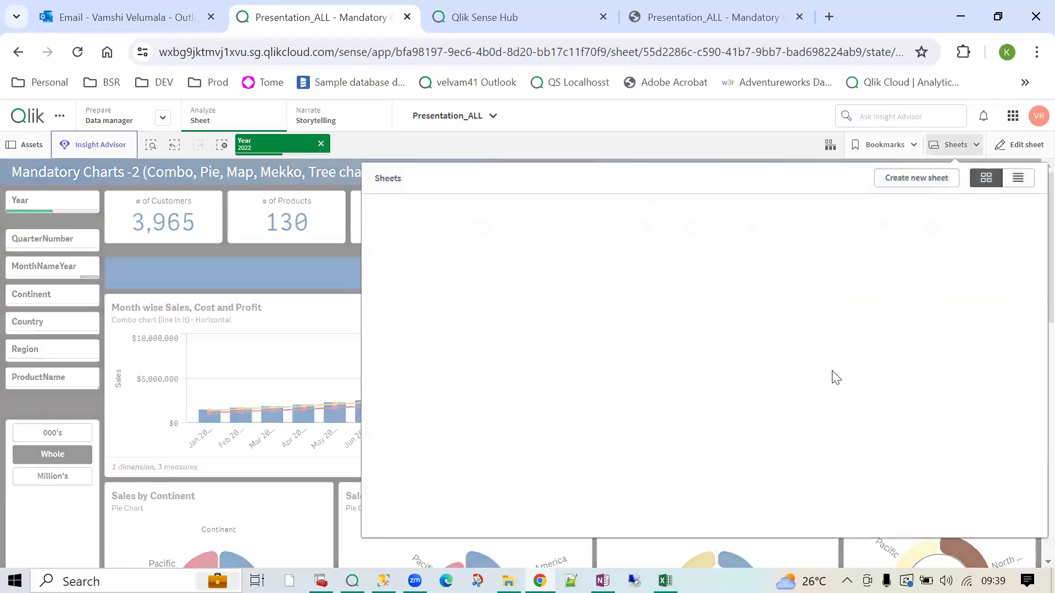
scroll(571, 438, down, 3)
click(572, 438)
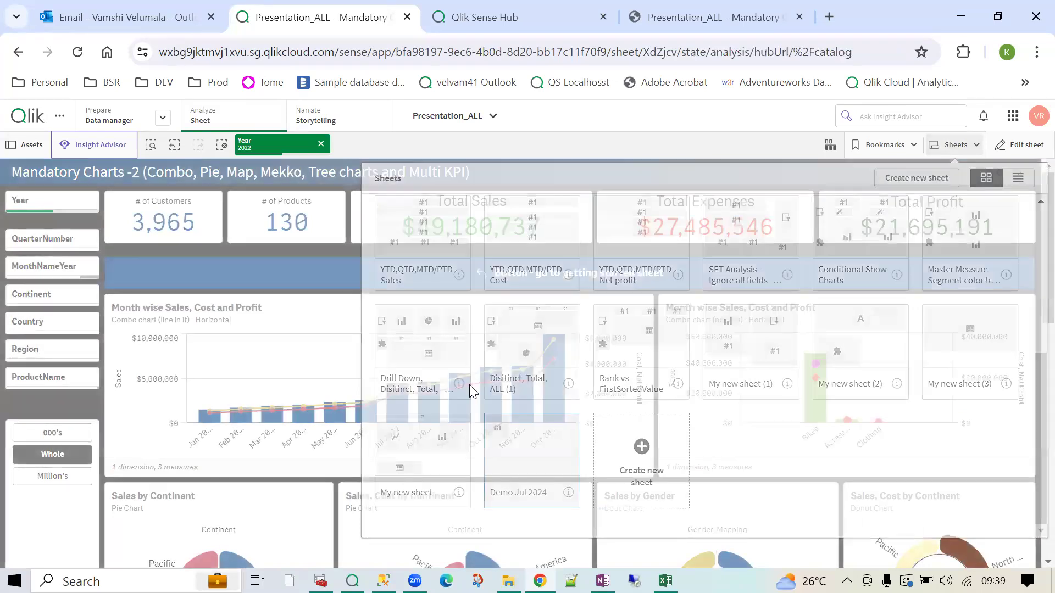
click(1027, 154)
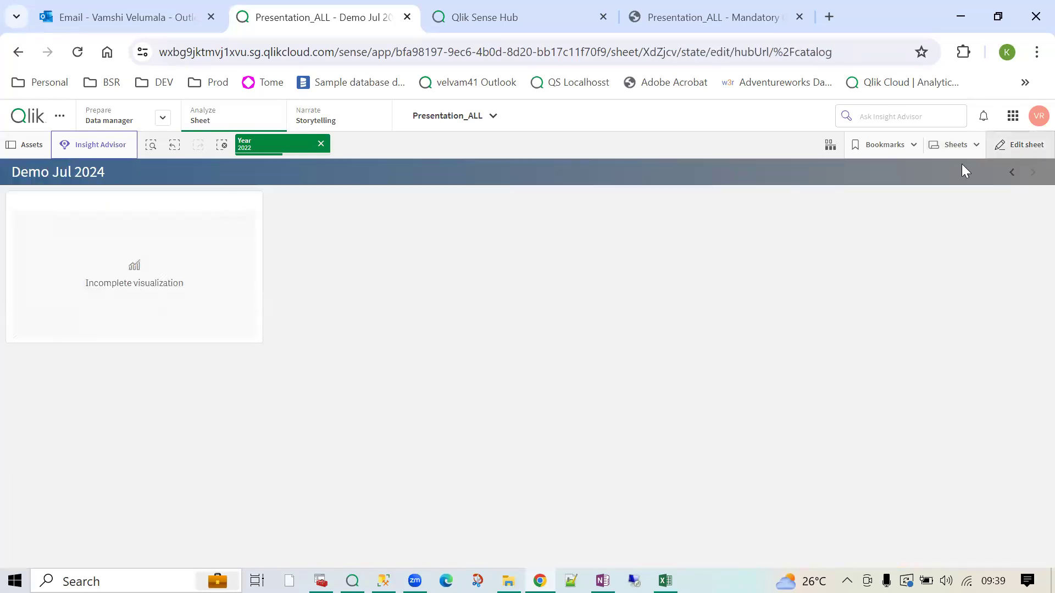
- Delete the empty chart, then undo to bring it back
click(336, 318)
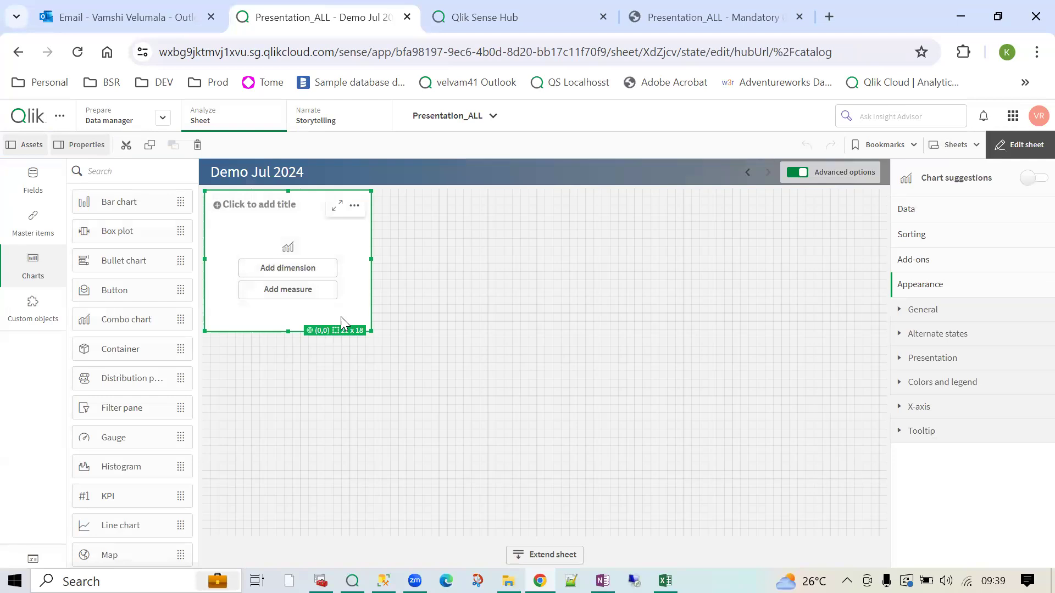
key(Delete)
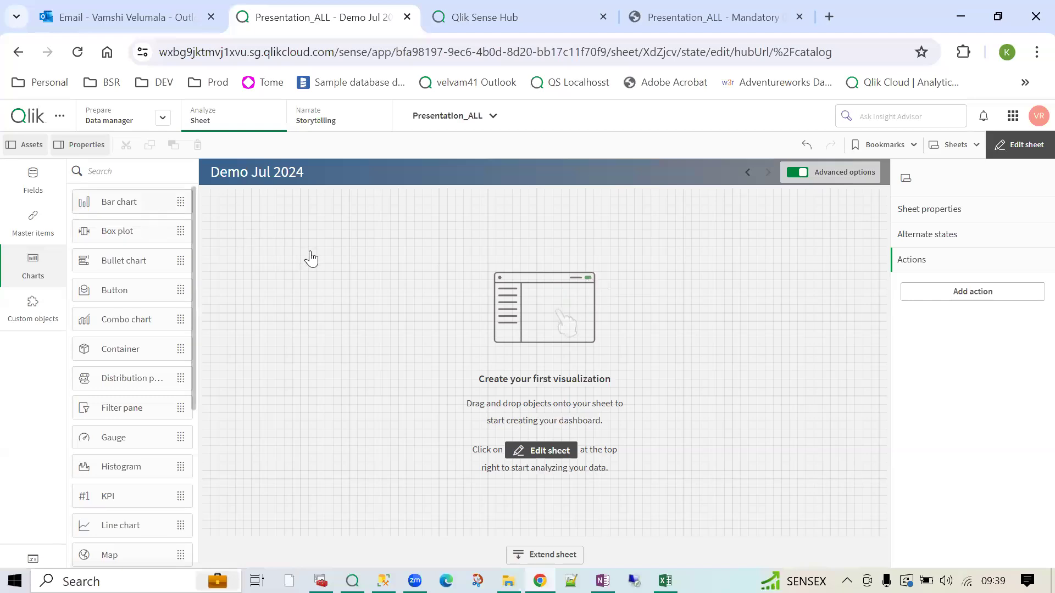
key(ctrl+z)
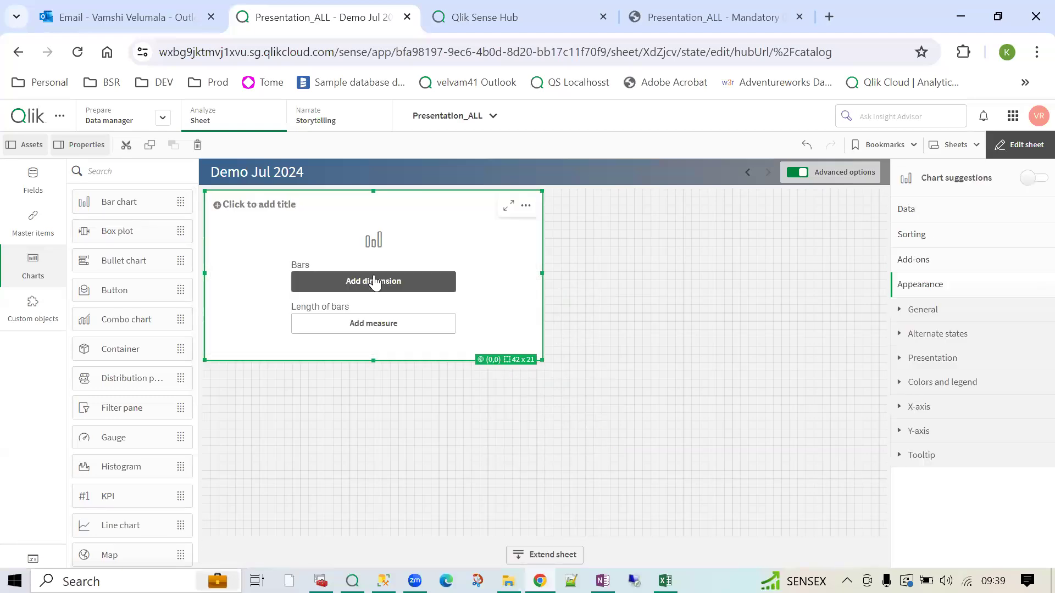
- Give the bar chart Customer Name as dimension and Total Sales as measure, enlarged to 63 x 33
click(375, 281)
click(361, 325)
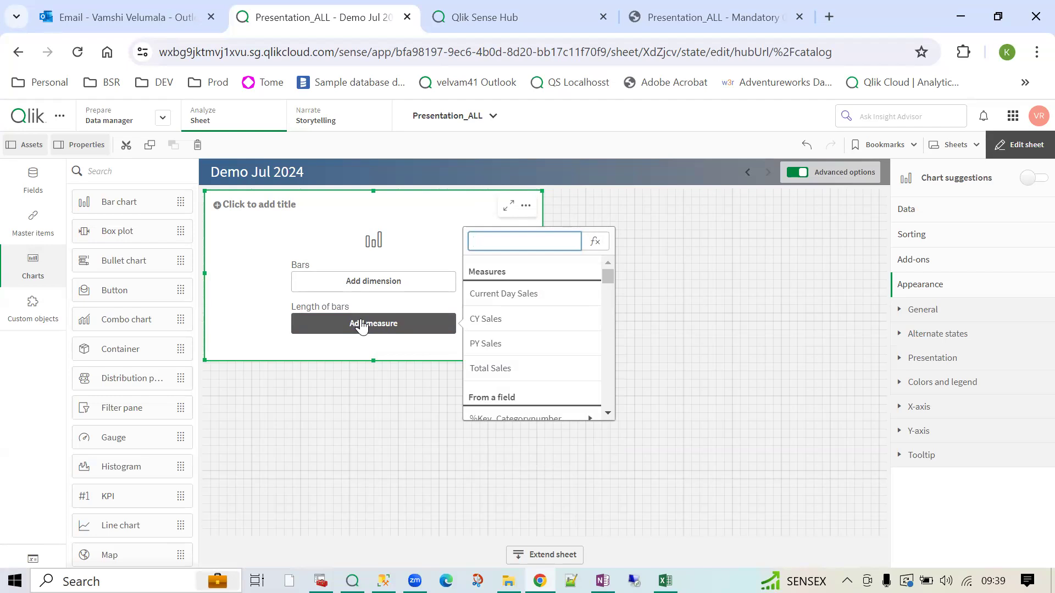
click(361, 282)
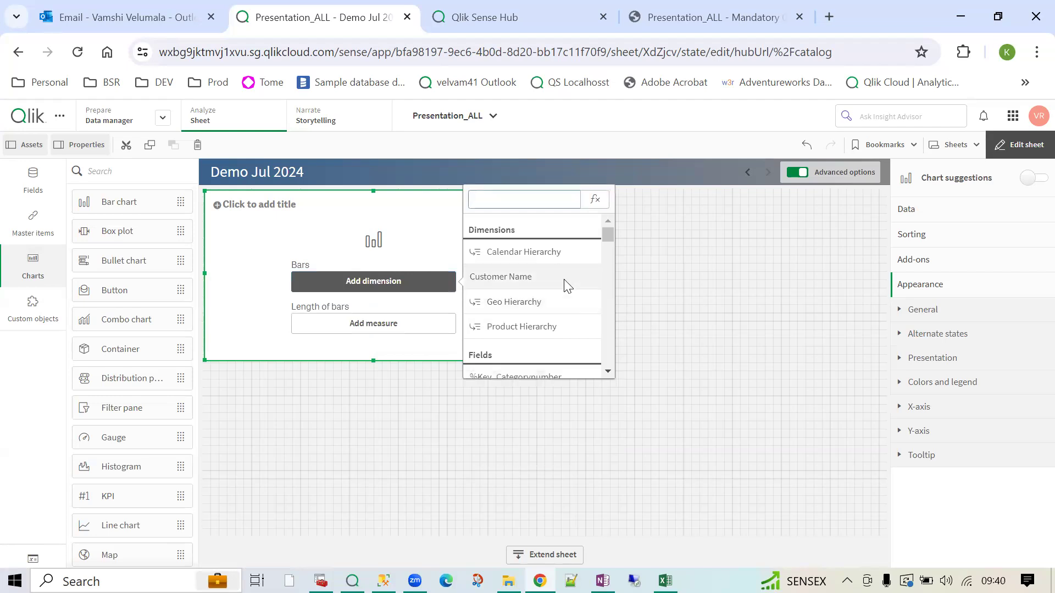
click(565, 279)
click(377, 323)
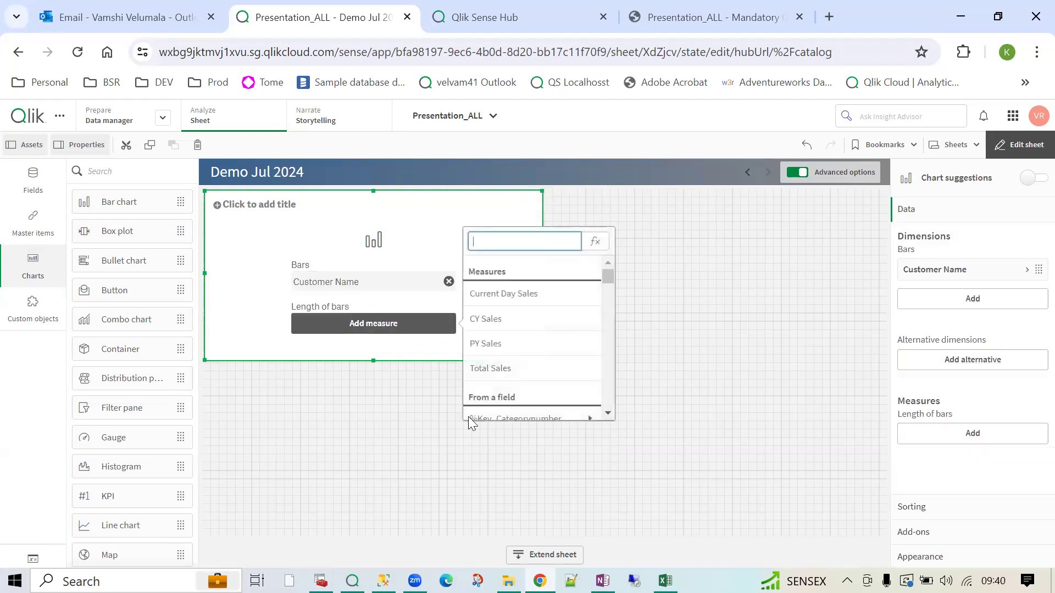
click(501, 368)
drag(533, 352, 713, 459)
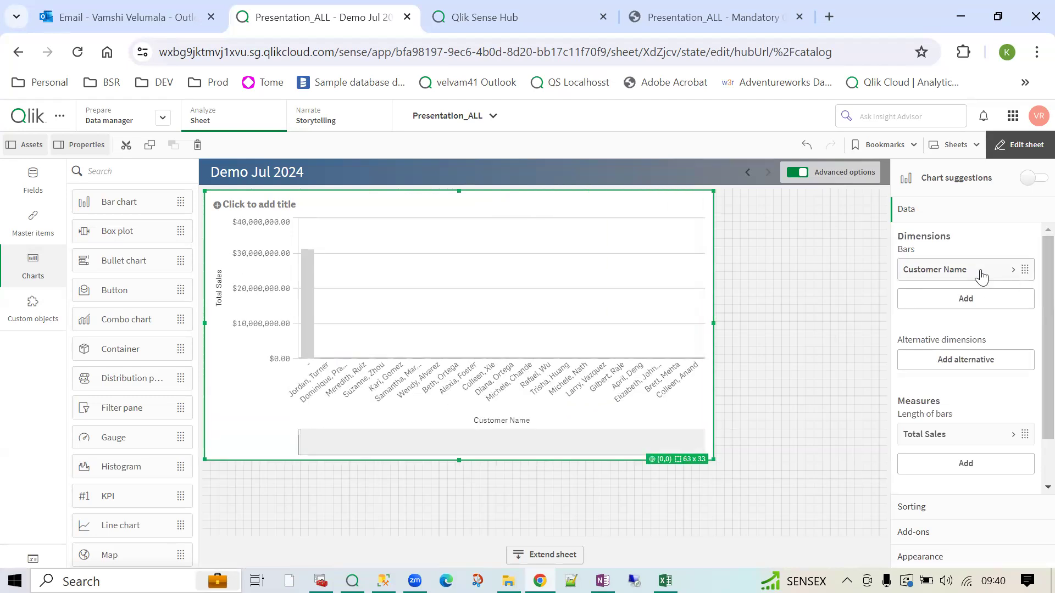
- Exclude null values from the Customer Name dimension
click(982, 270)
click(912, 341)
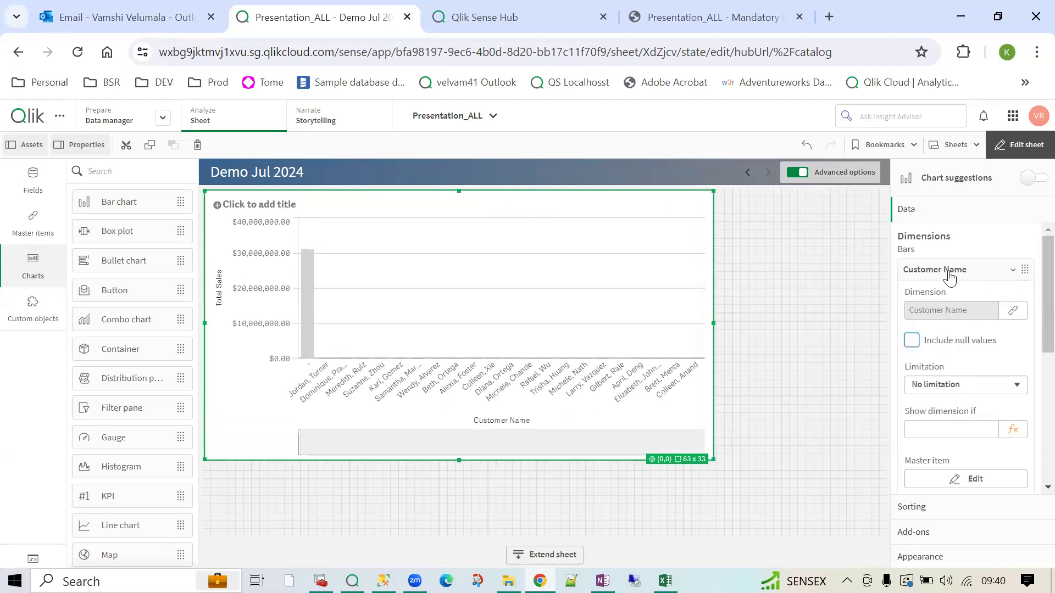
click(948, 277)
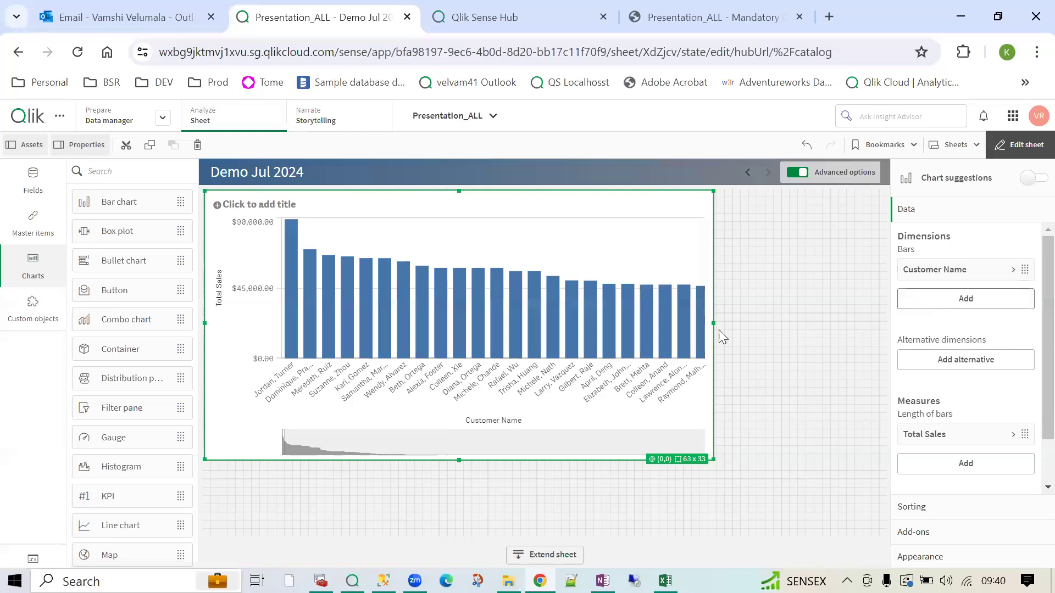
- Shrink the bar chart to 35 x 23 and place a CategoryName filter pane to its right
drag(713, 460, 599, 410)
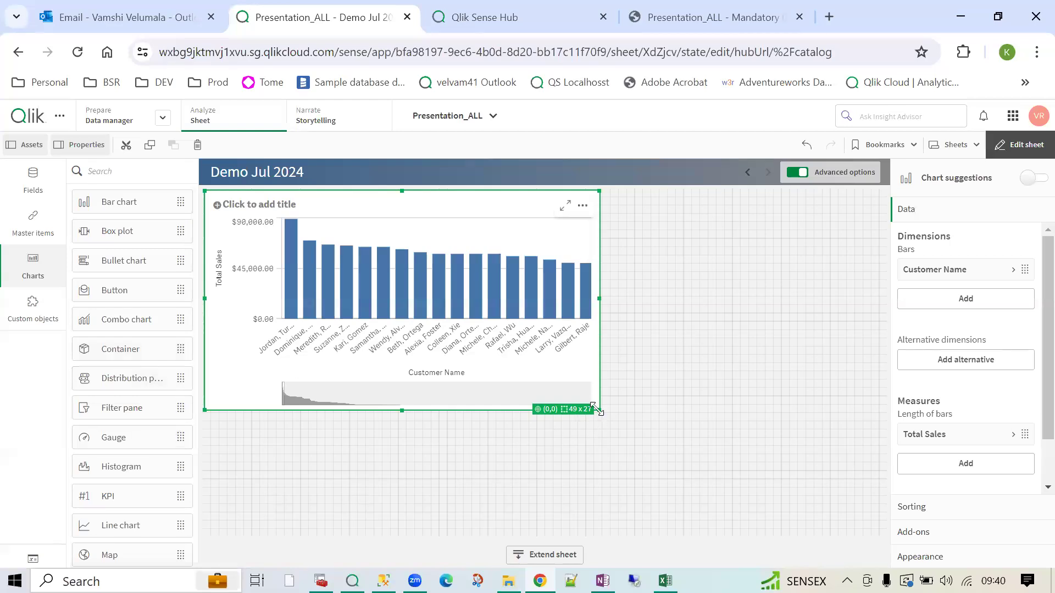
drag(596, 407, 484, 376)
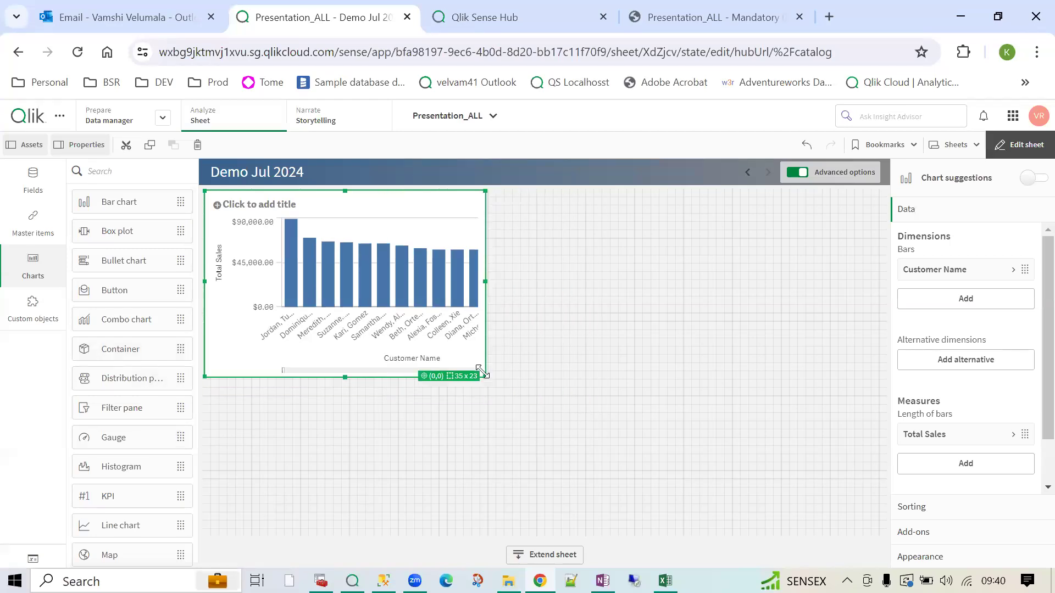
click(32, 190)
drag(124, 464, 669, 281)
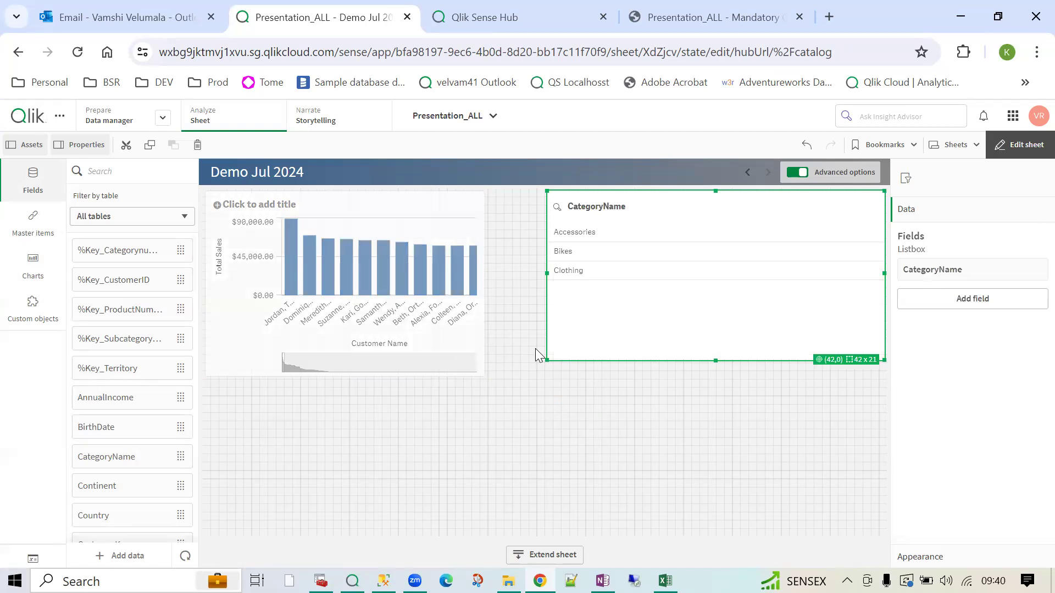
- Drag the Total Sales master measure onto the sheet, dismissing the invalid-action warning
scroll(115, 484, down, 4)
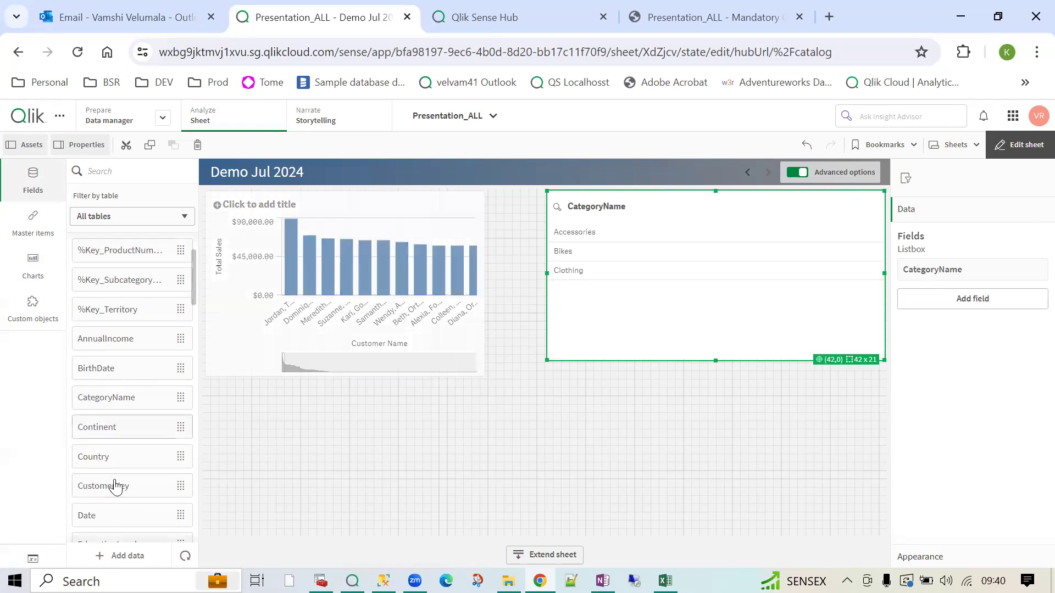
scroll(115, 485, down, 3)
click(33, 223)
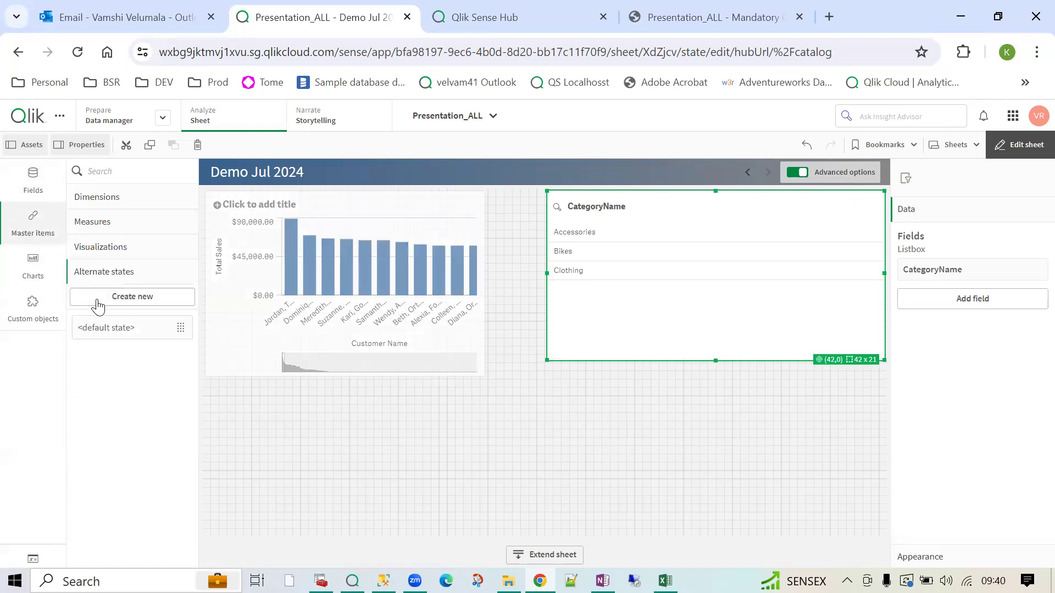
click(94, 222)
drag(117, 376, 713, 290)
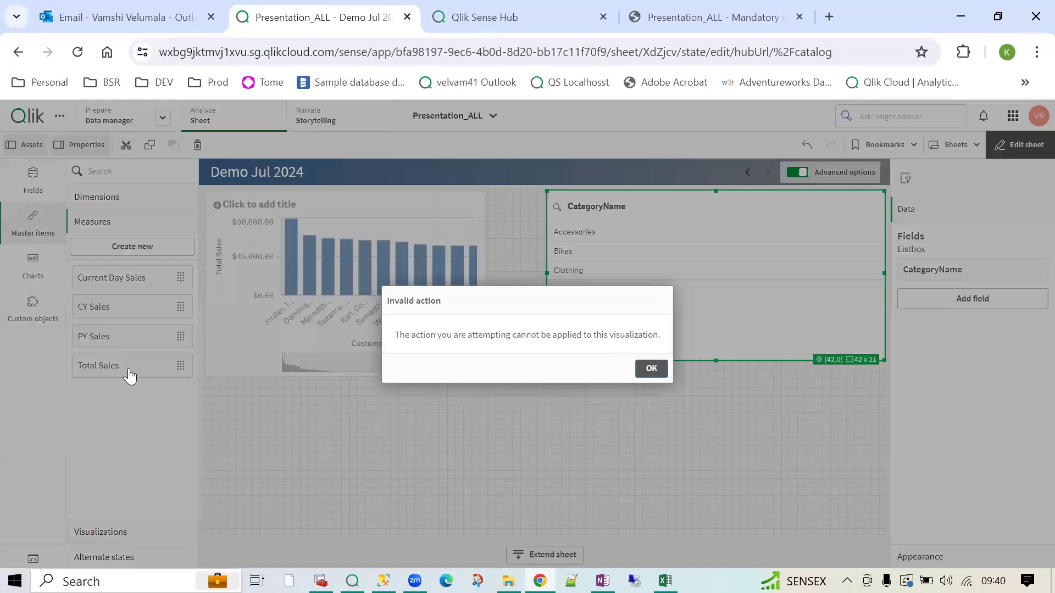
click(652, 369)
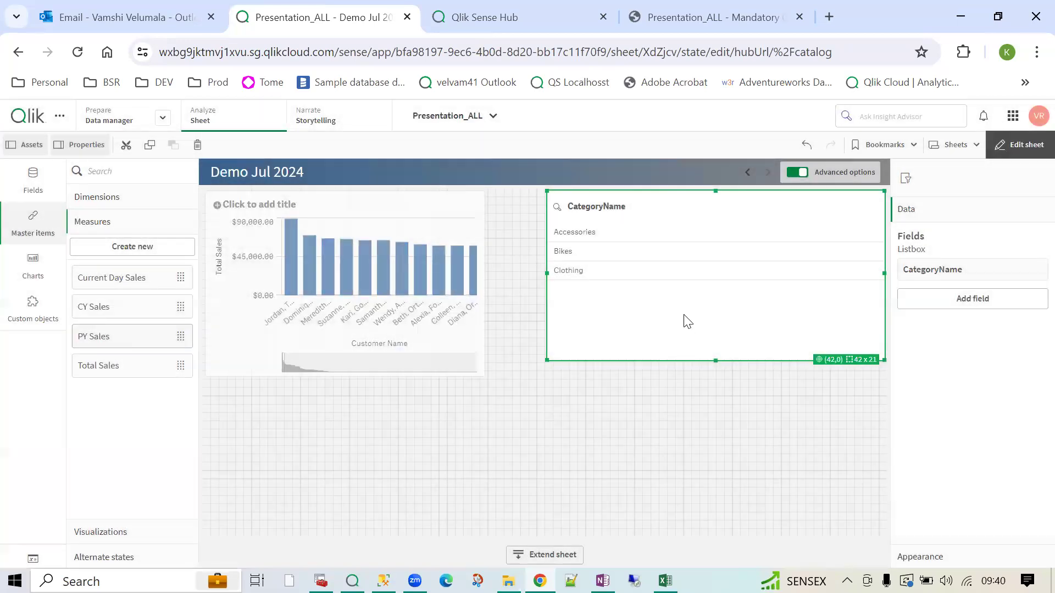
drag(110, 366, 204, 354)
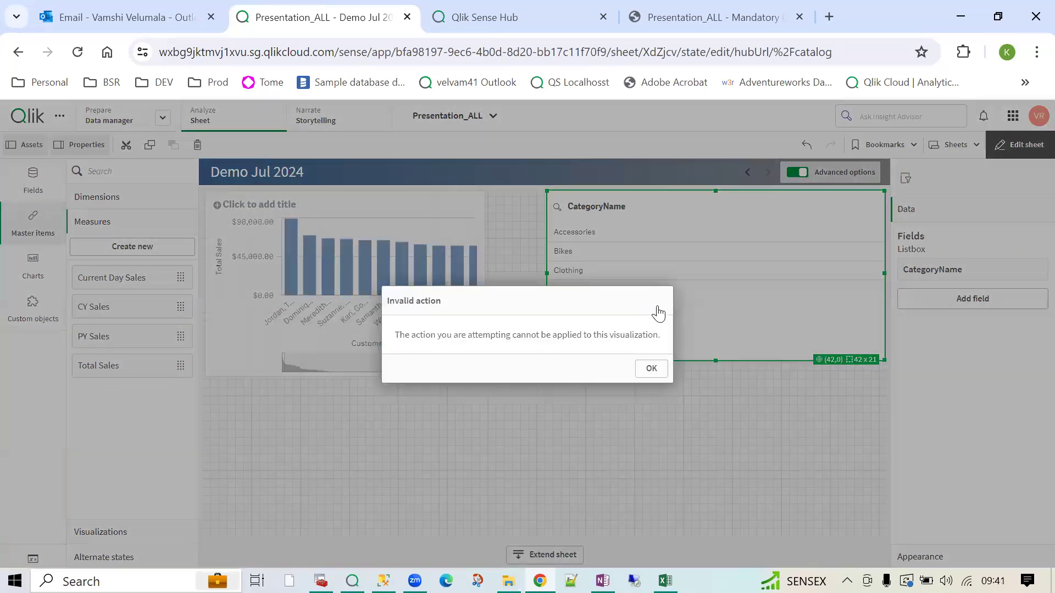
- Delete the CategoryName list box and convert the Total Sales KPI into a gauge
click(651, 368)
key(Delete)
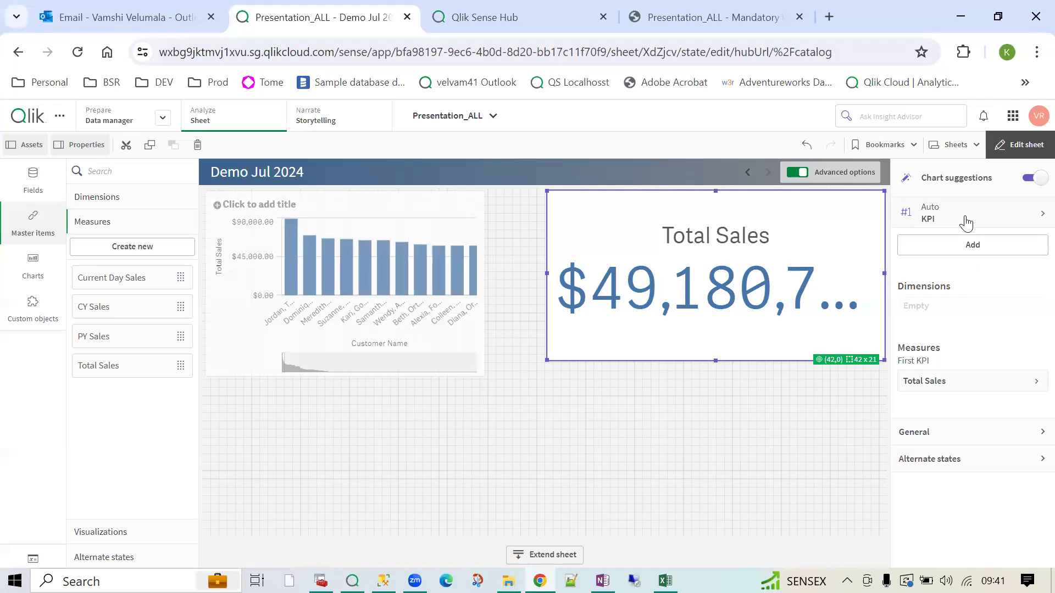
click(966, 222)
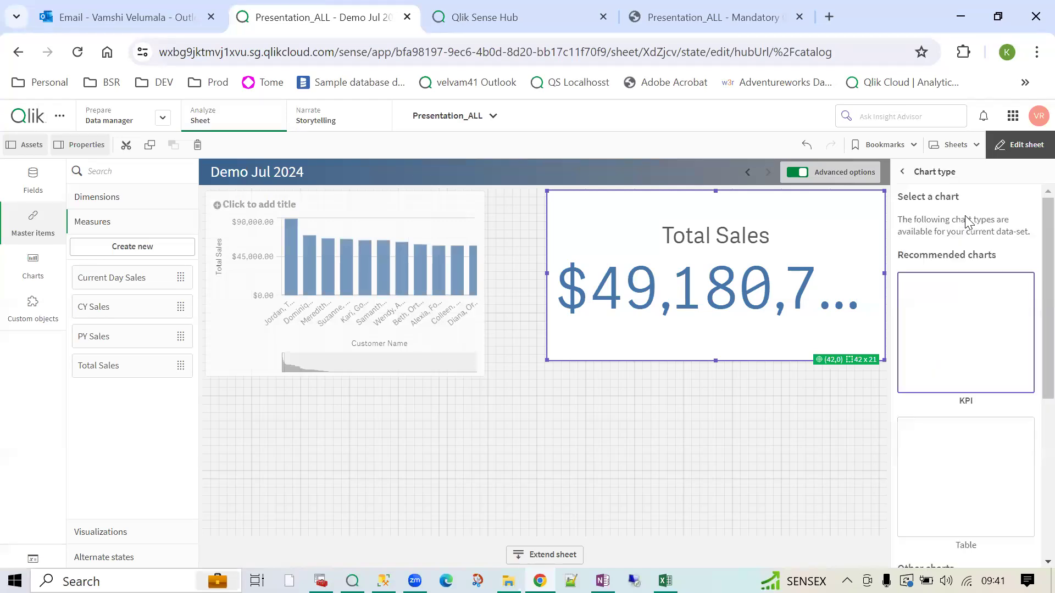
scroll(956, 395, down, 5)
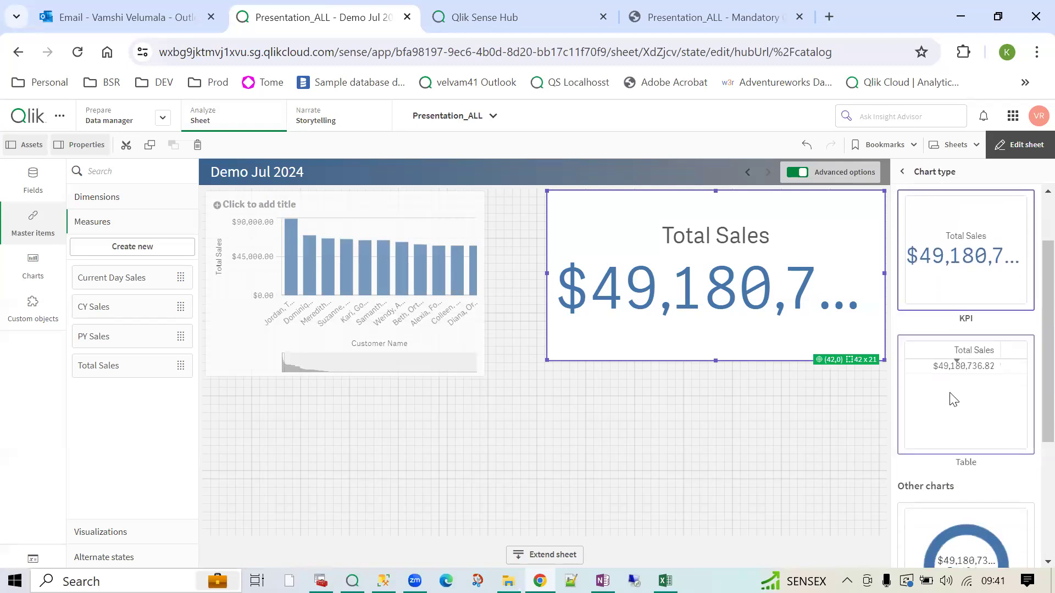
scroll(945, 428, down, 1)
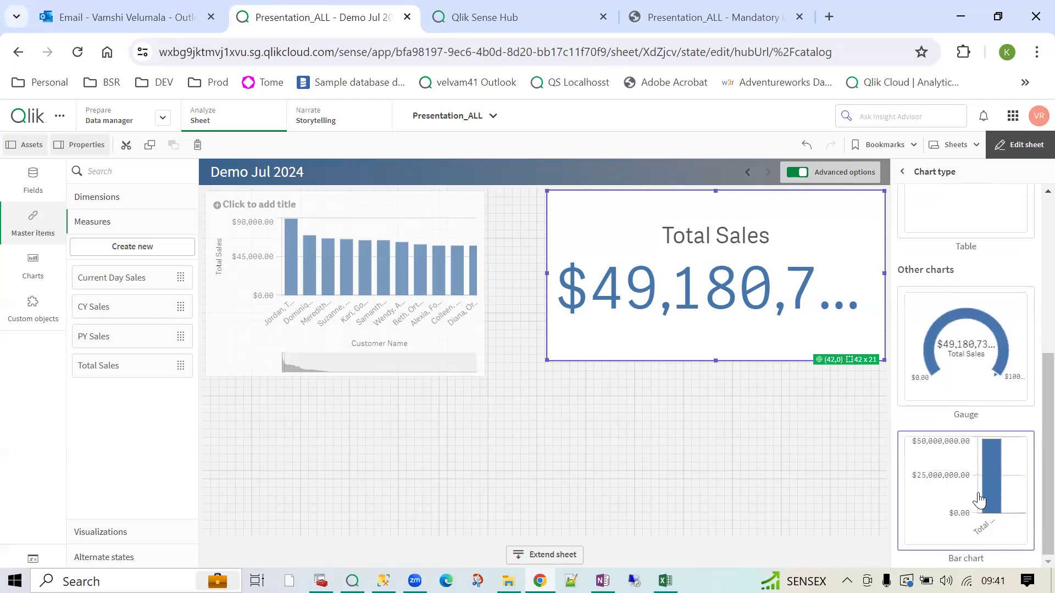
scroll(956, 385, up, 3)
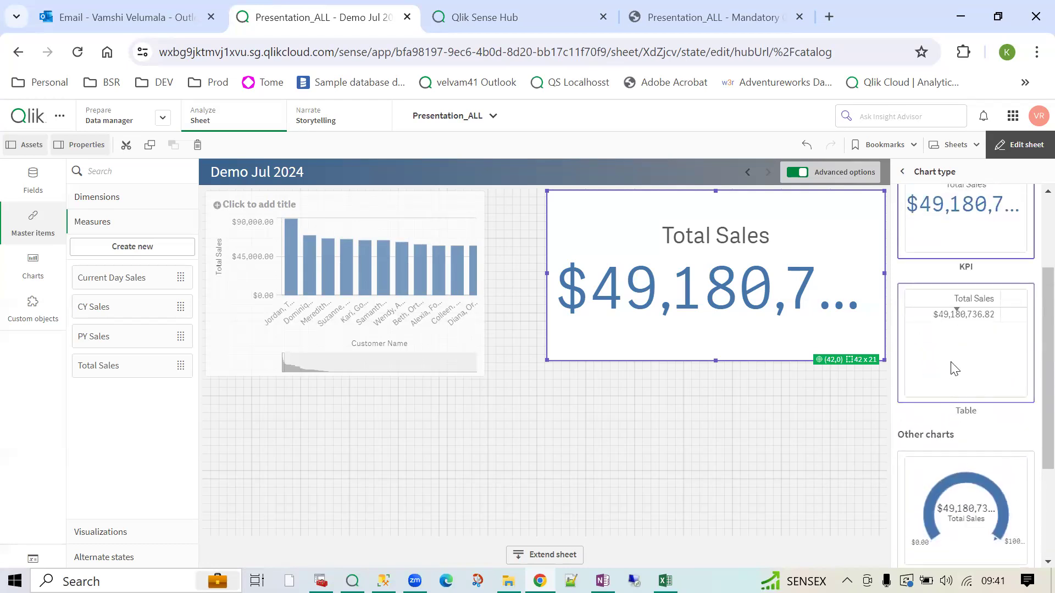
scroll(951, 363, down, 3)
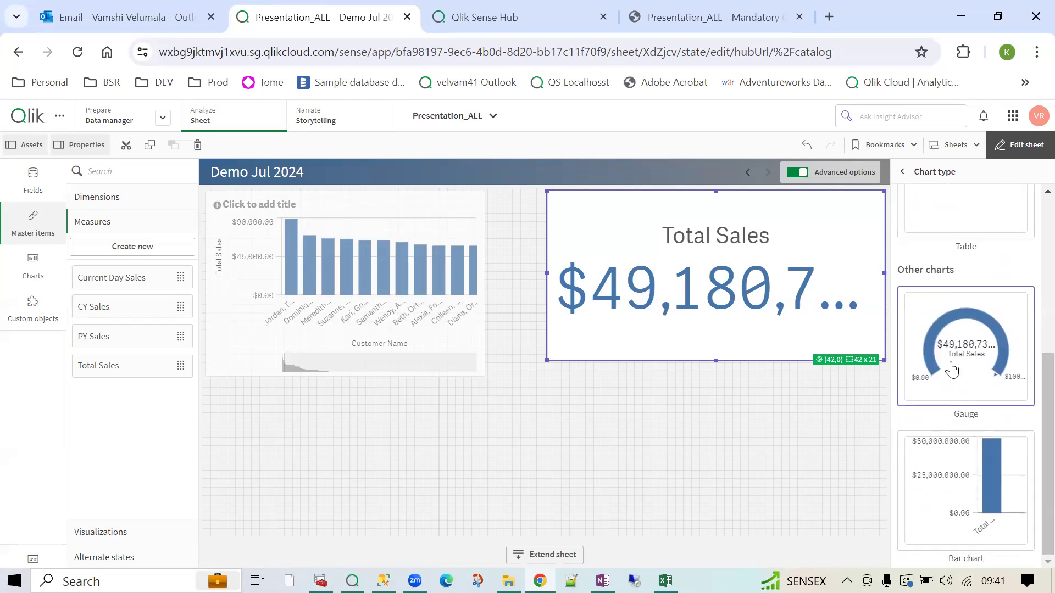
click(950, 363)
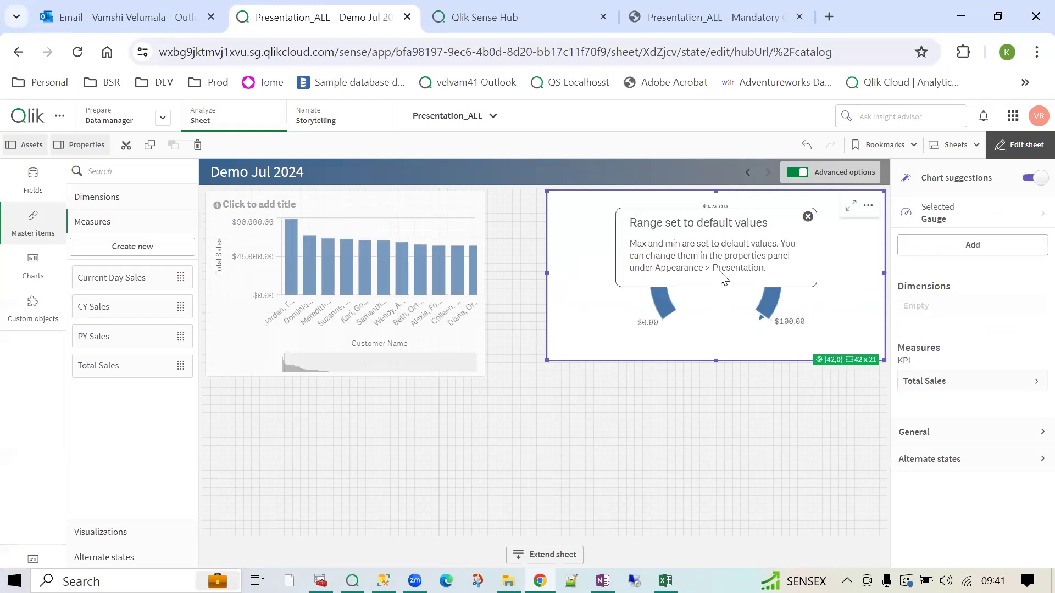
click(807, 217)
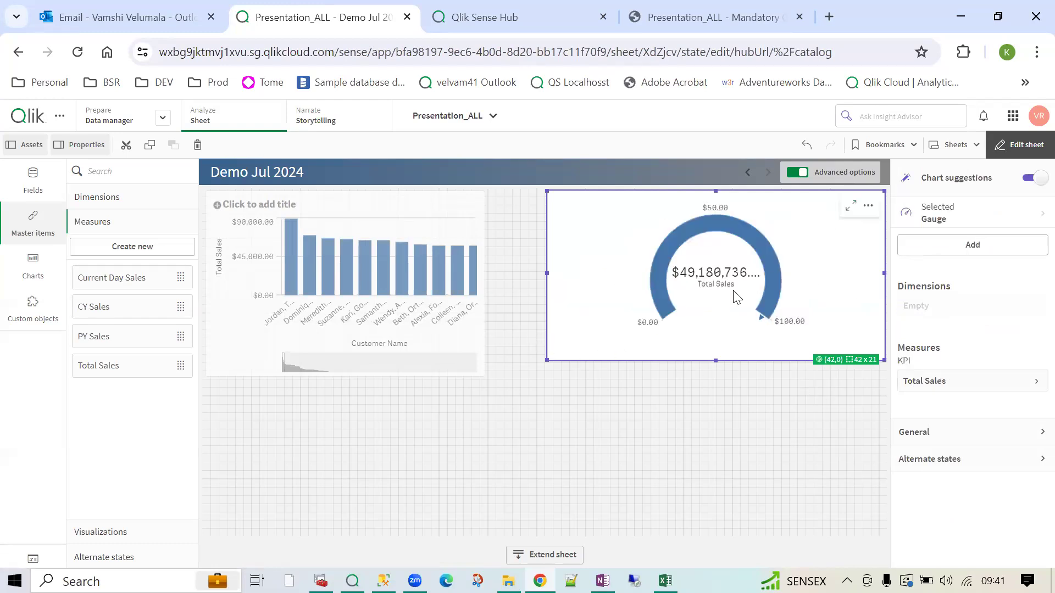
click(32, 264)
click(32, 182)
- Drop CategoryName onto the Total Sales chart, then change its chart type to Pie chart
drag(118, 463, 748, 274)
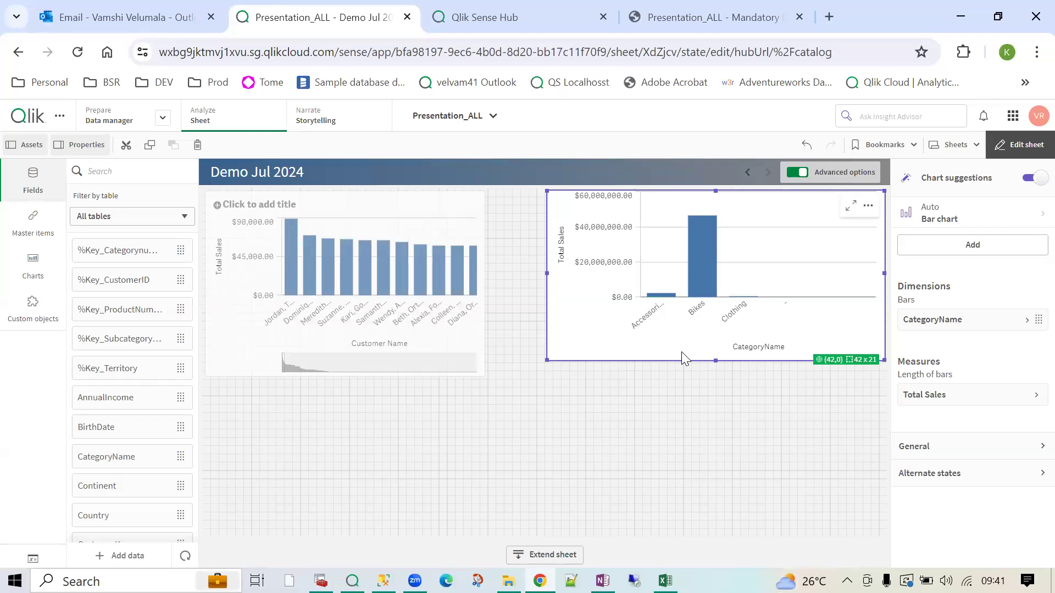
click(994, 215)
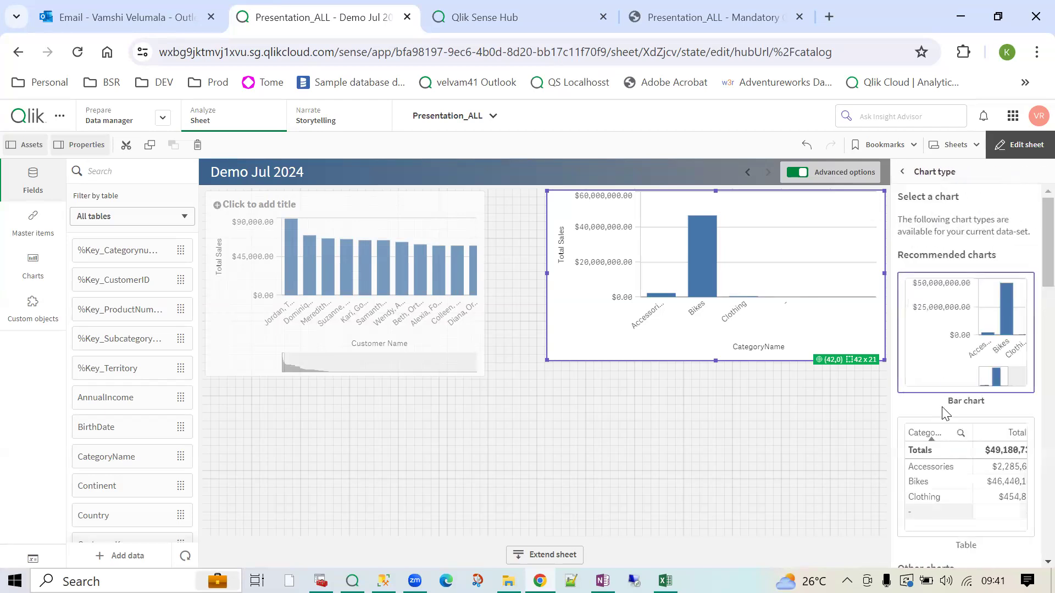
scroll(956, 384, down, 3)
scroll(956, 396, down, 2)
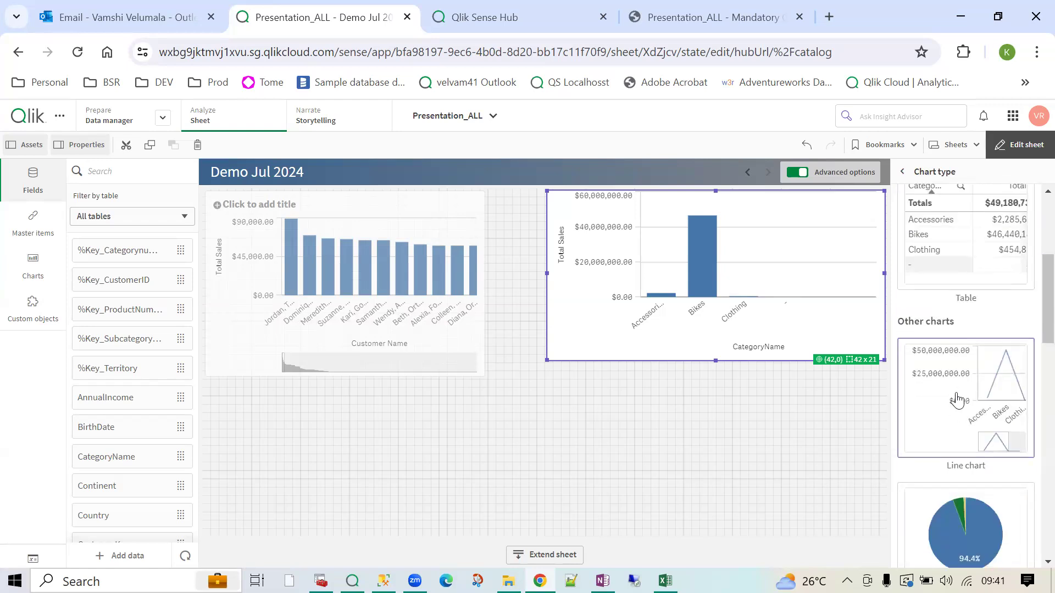
scroll(959, 409, down, 3)
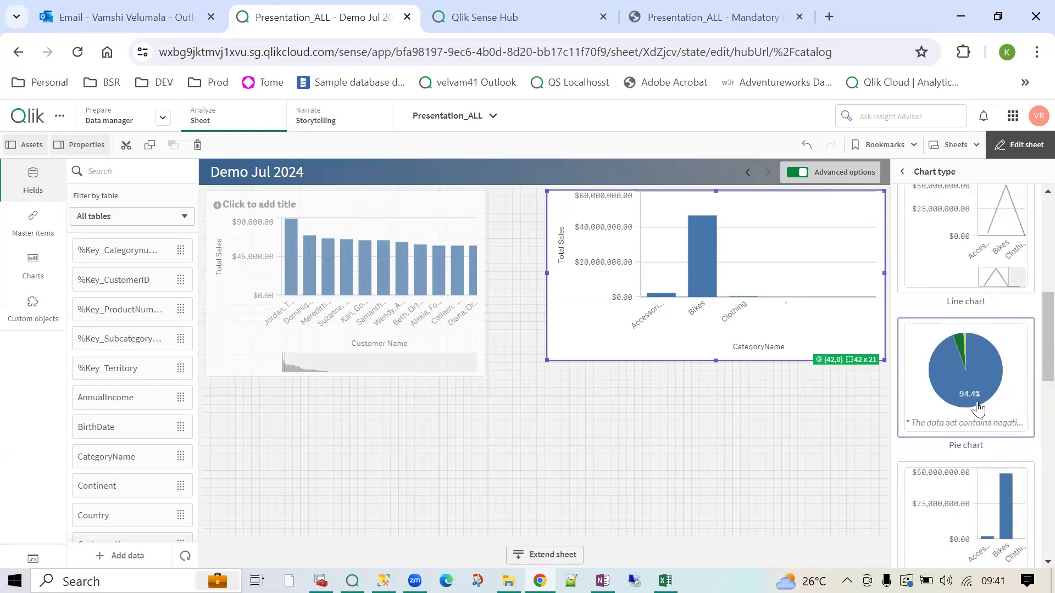
click(978, 407)
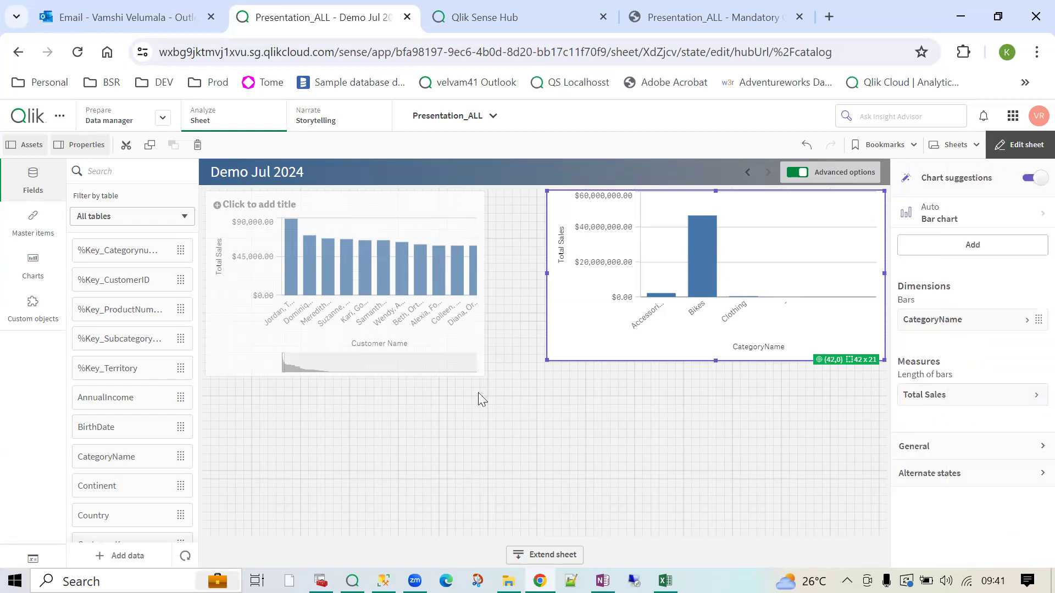
- Enlarge the category pie chart and add Country as a dimension, making a wider 49 x 31 treemap
drag(547, 360, 564, 417)
scroll(118, 467, down, 5)
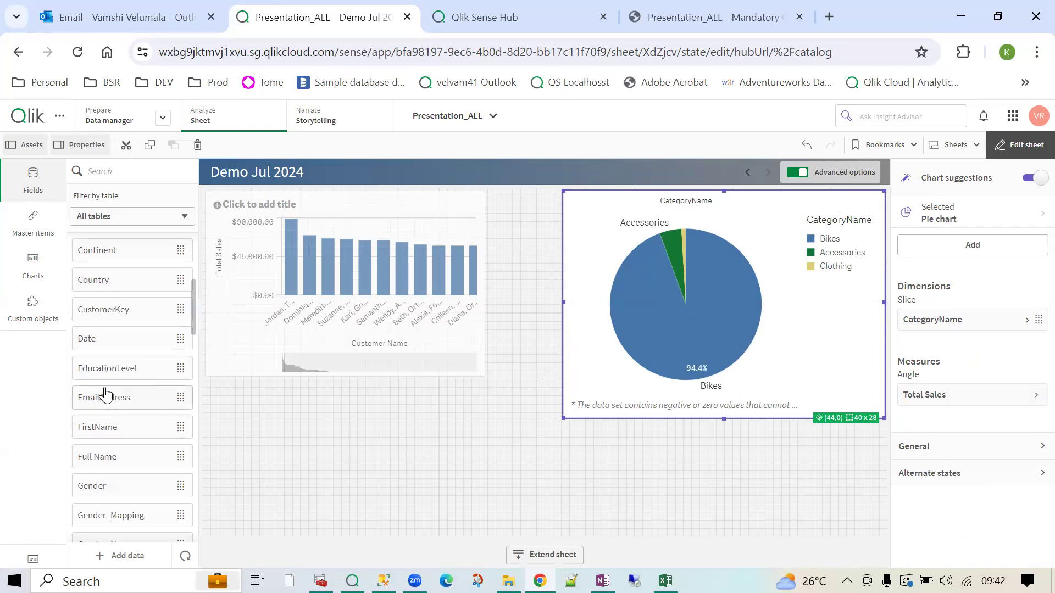
drag(94, 280, 697, 297)
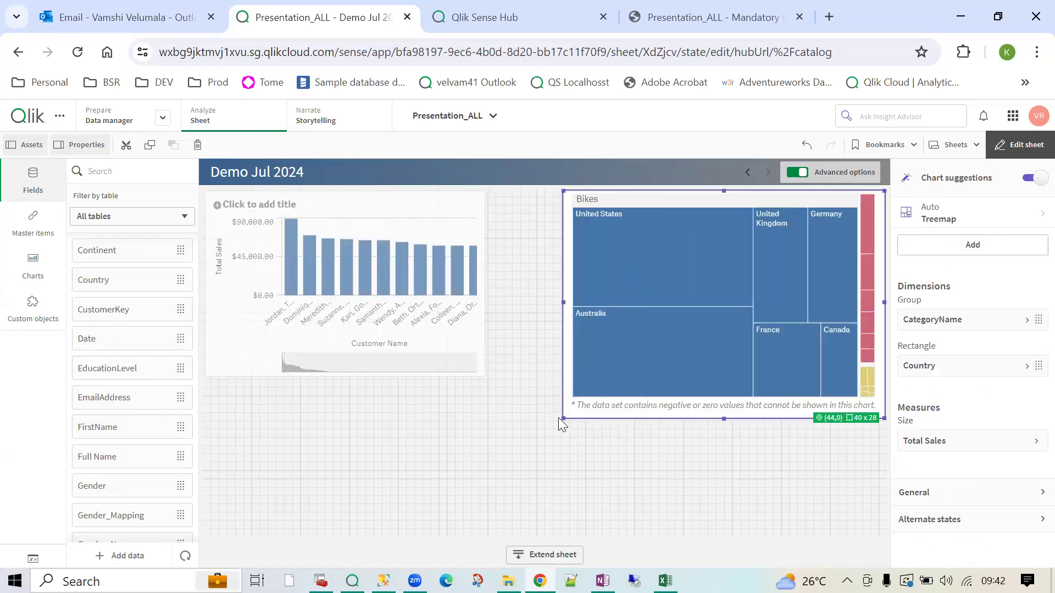
drag(562, 419, 454, 443)
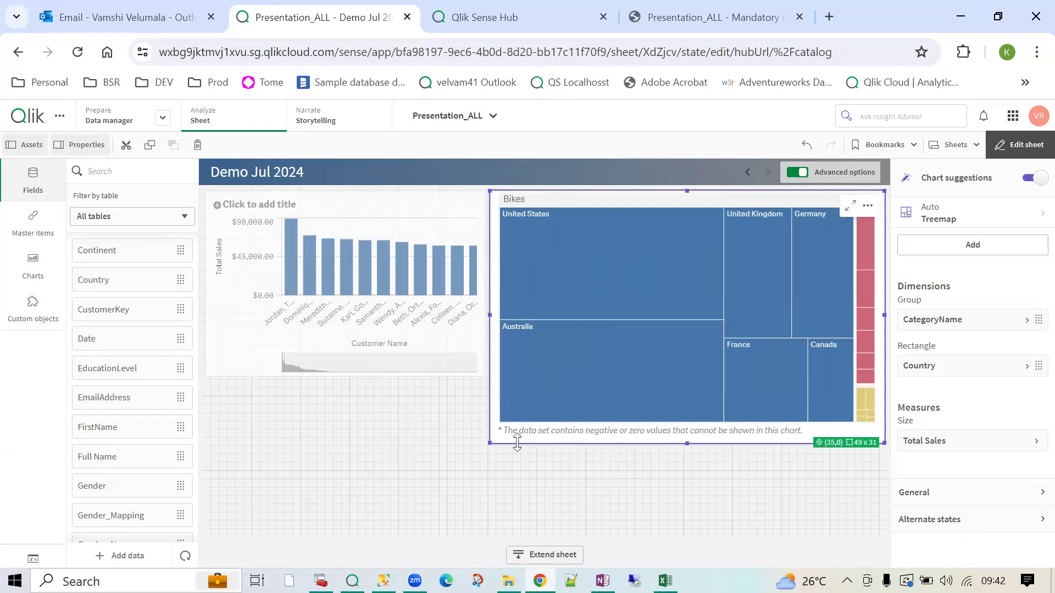
- Change the treemap to a pivot table, shorten it to fit its rows, and exit edit mode
click(1001, 219)
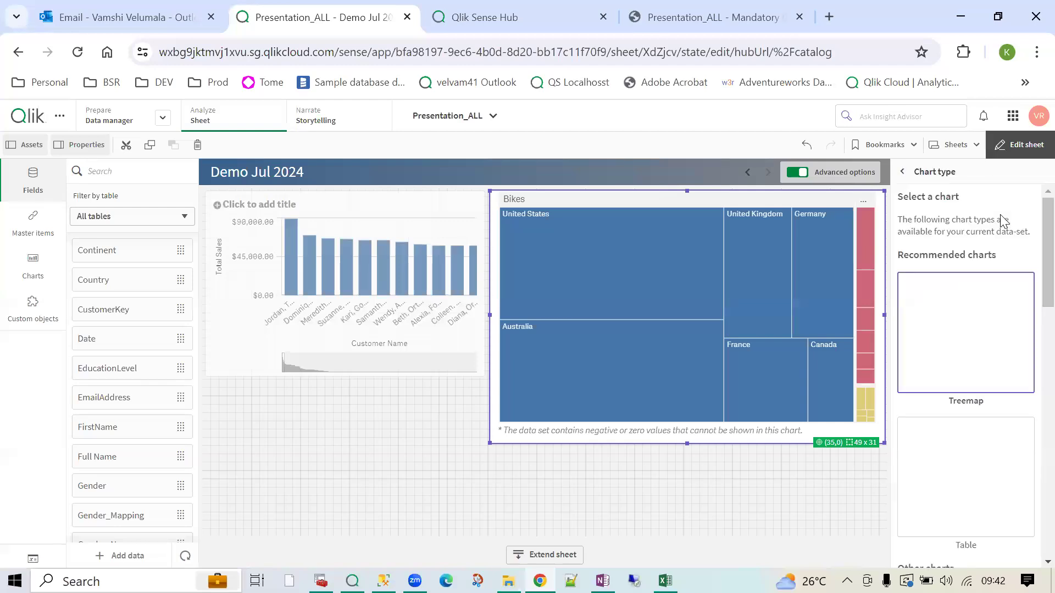
scroll(972, 418, down, 5)
scroll(974, 422, down, 5)
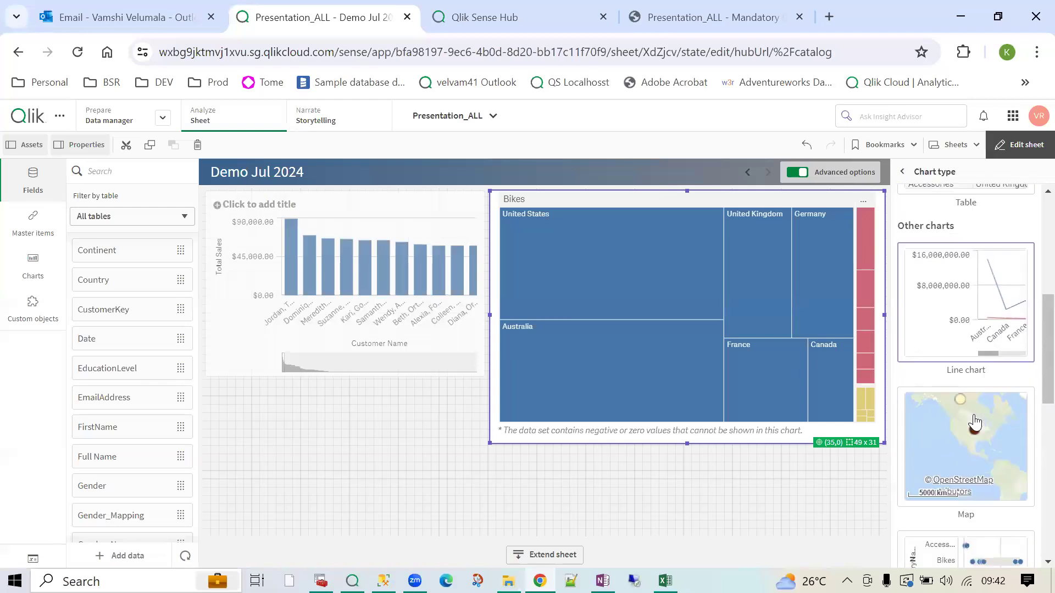
scroll(973, 411, down, 3)
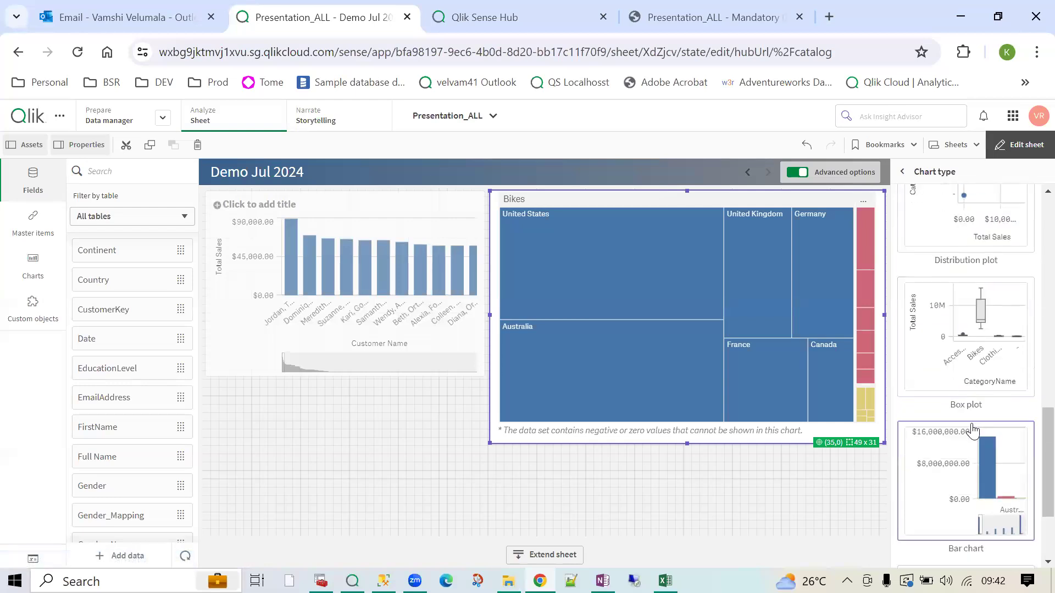
scroll(972, 351, up, 2)
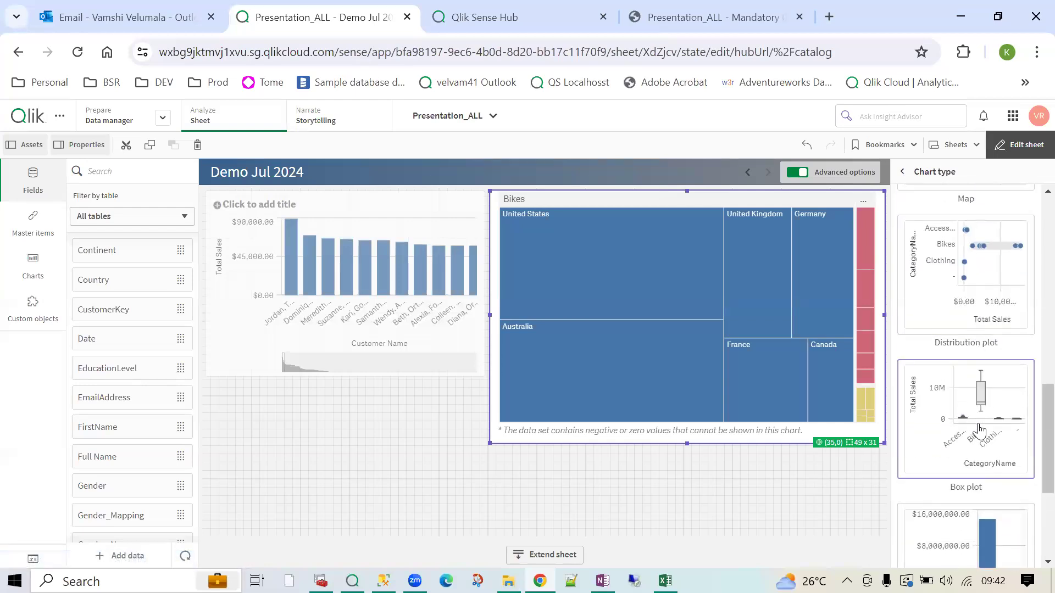
scroll(976, 431, down, 3)
scroll(983, 448, down, 1)
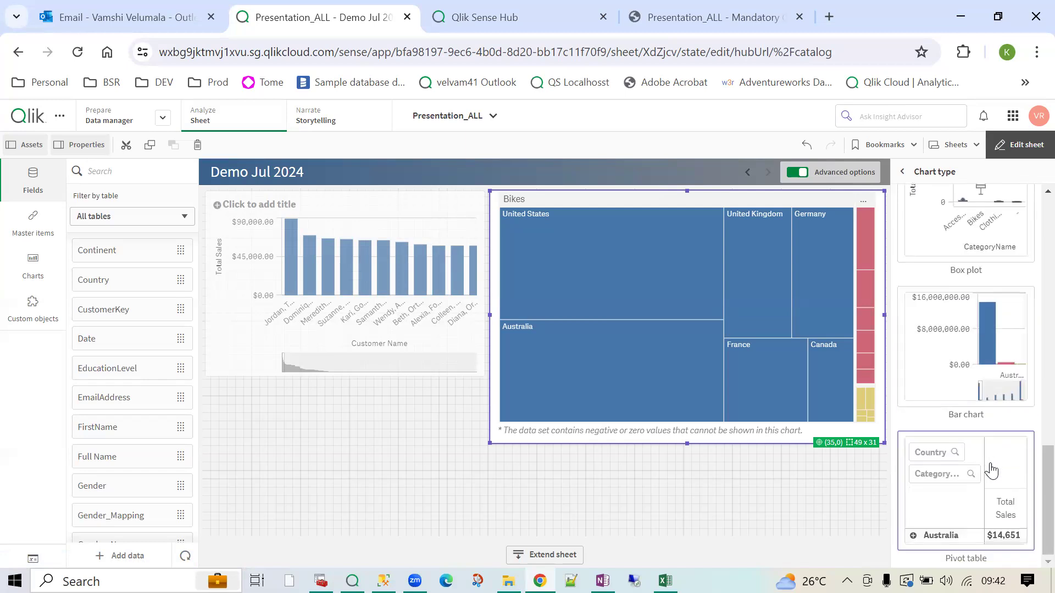
click(997, 504)
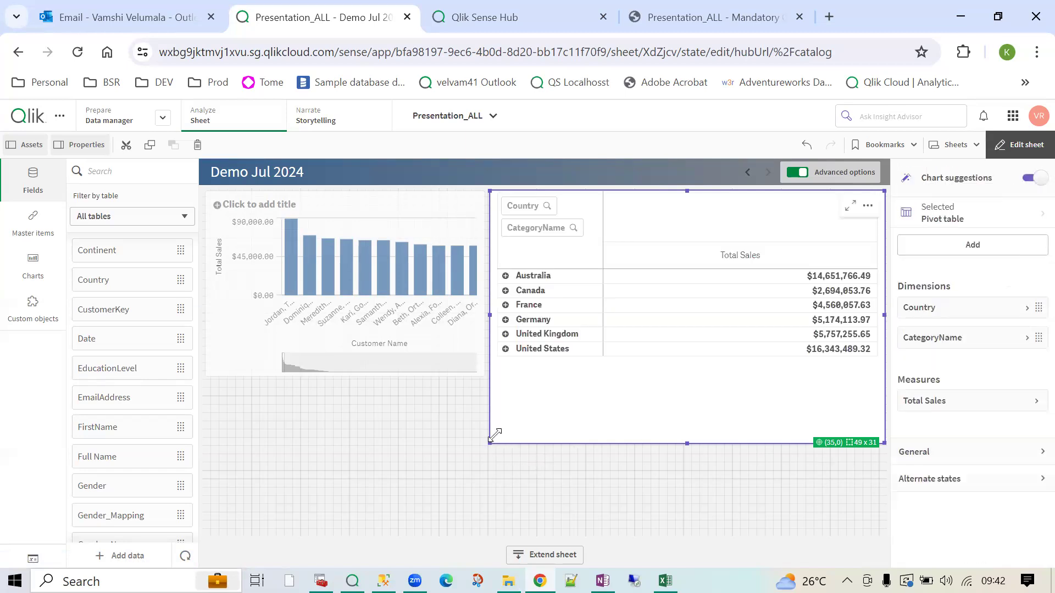
drag(494, 431, 508, 375)
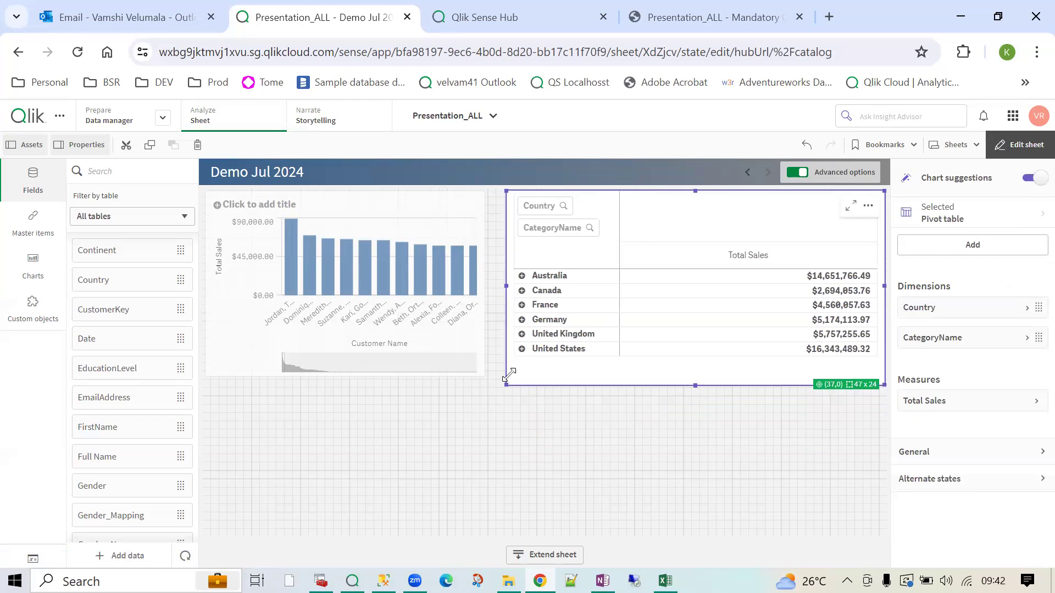
click(1027, 147)
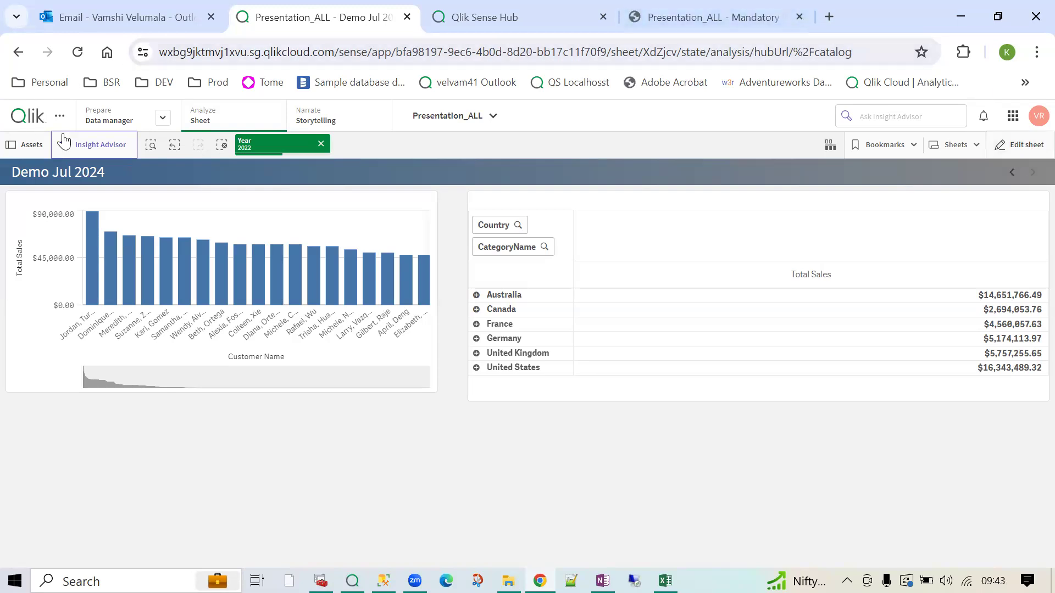
- Open Insight Advisor and clear the Year 2022 selection
click(95, 137)
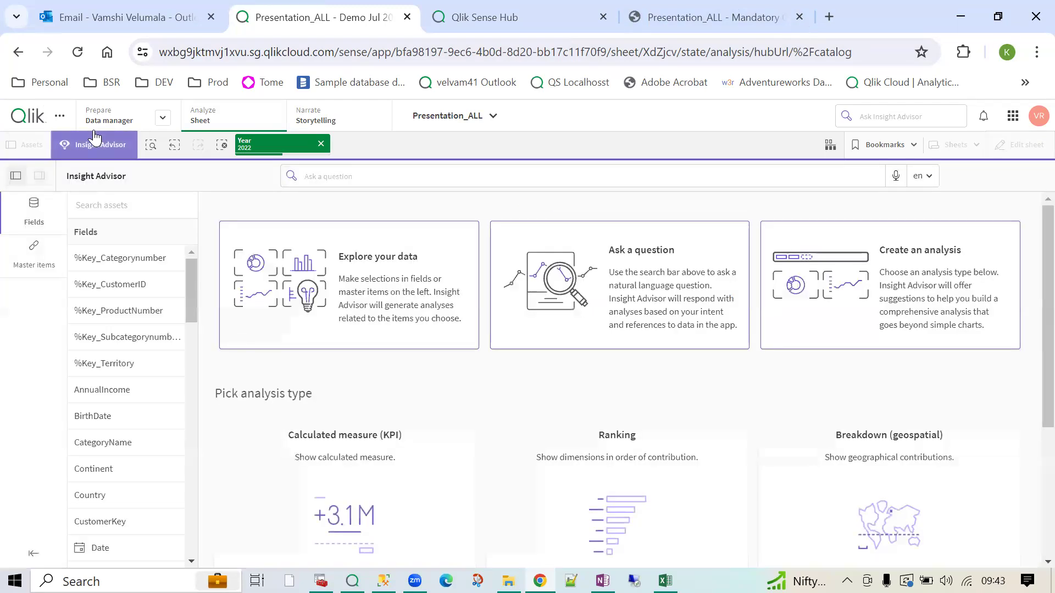
click(222, 146)
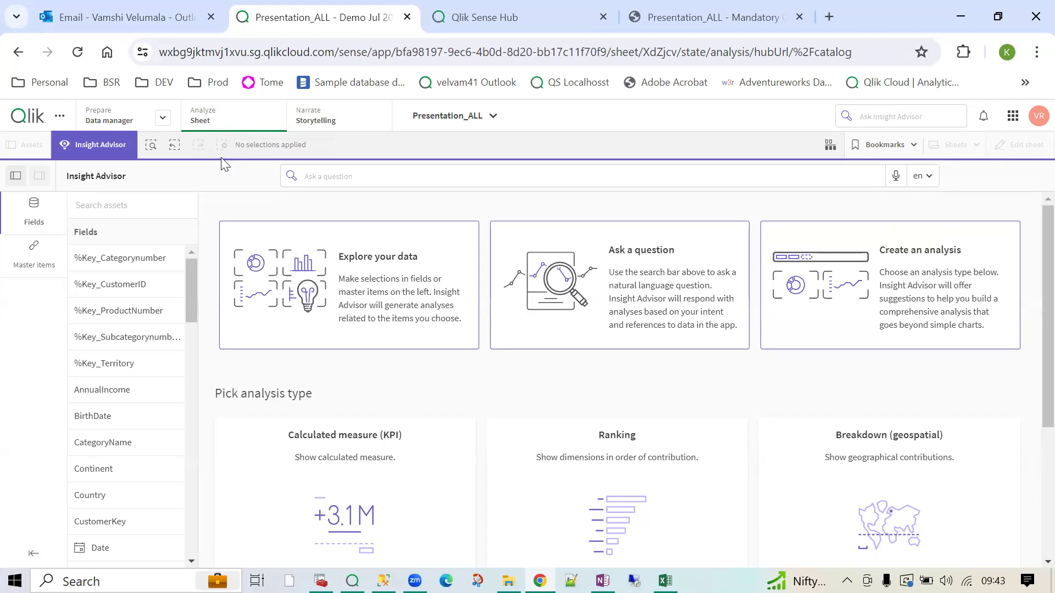
- Analyse CategoryName with the Total Sales master measure in Insight Advisor
click(173, 443)
scroll(172, 456, down, 5)
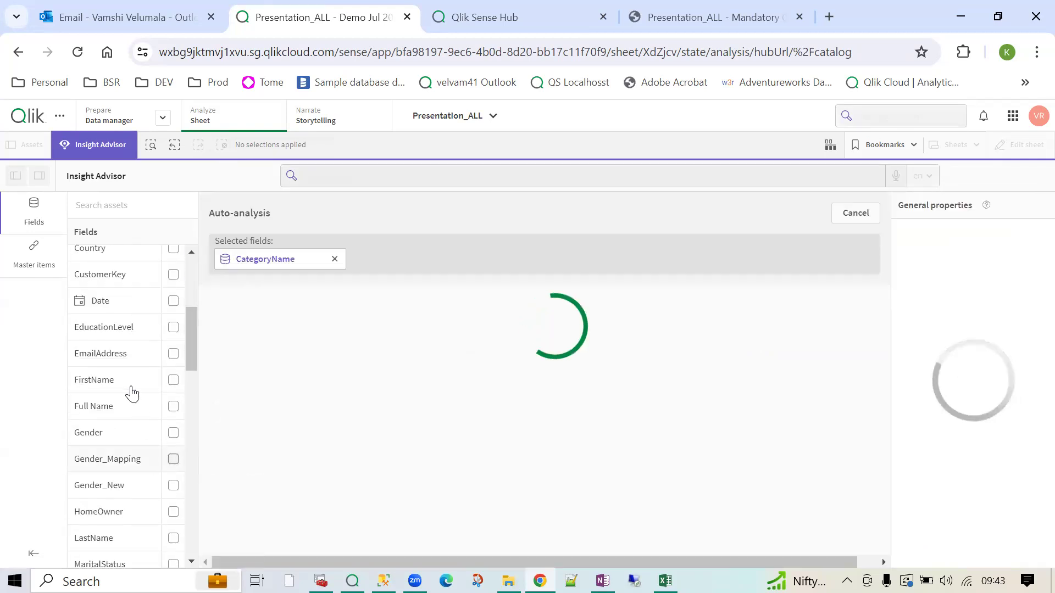
click(22, 267)
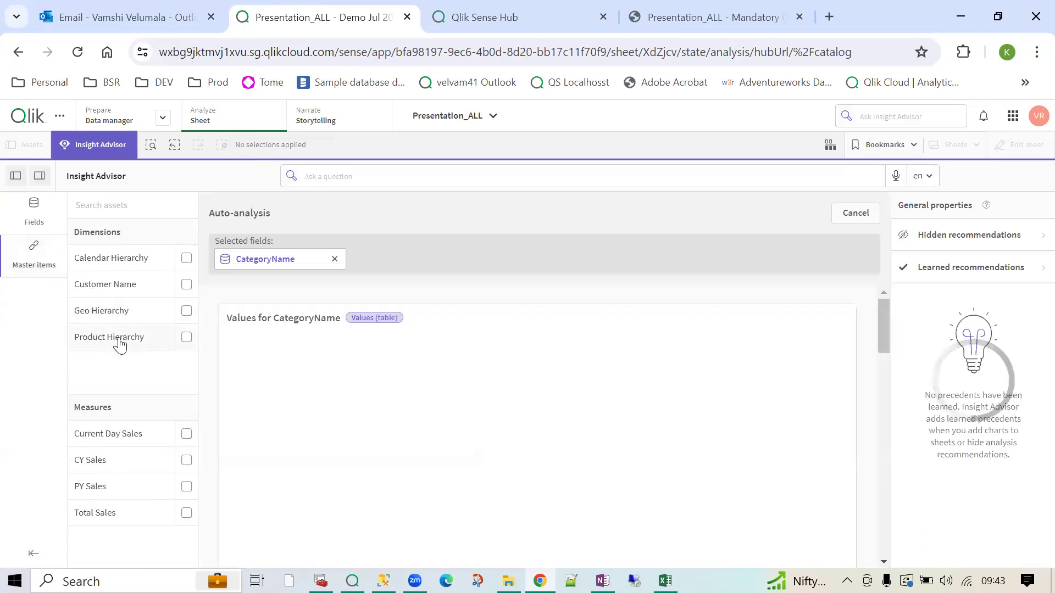
click(187, 513)
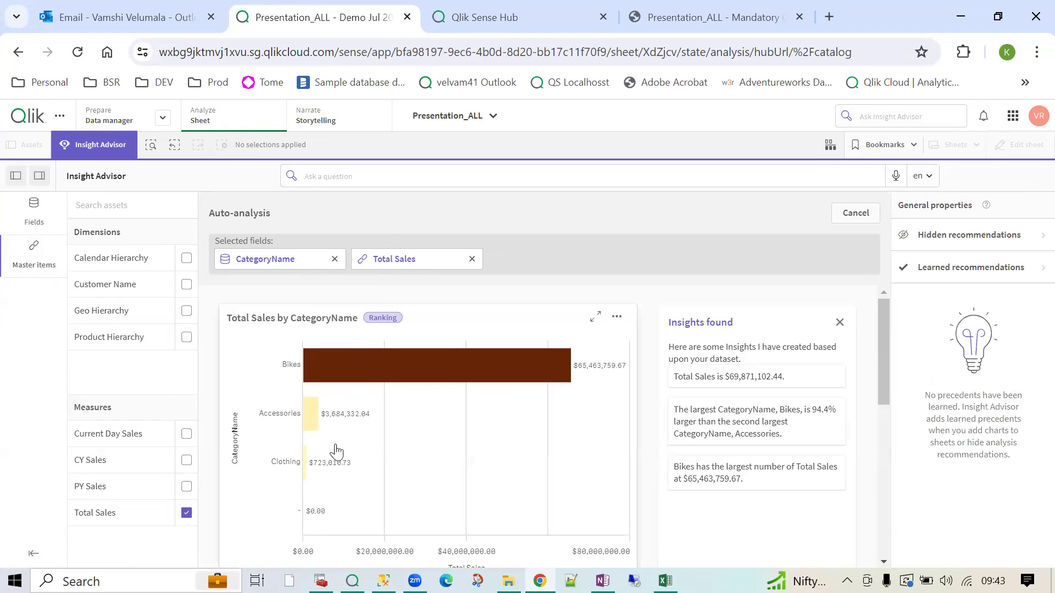
- Review the generated insights, reading bar values such as Bikes at $65,463,759.67
scroll(336, 451, down, 10)
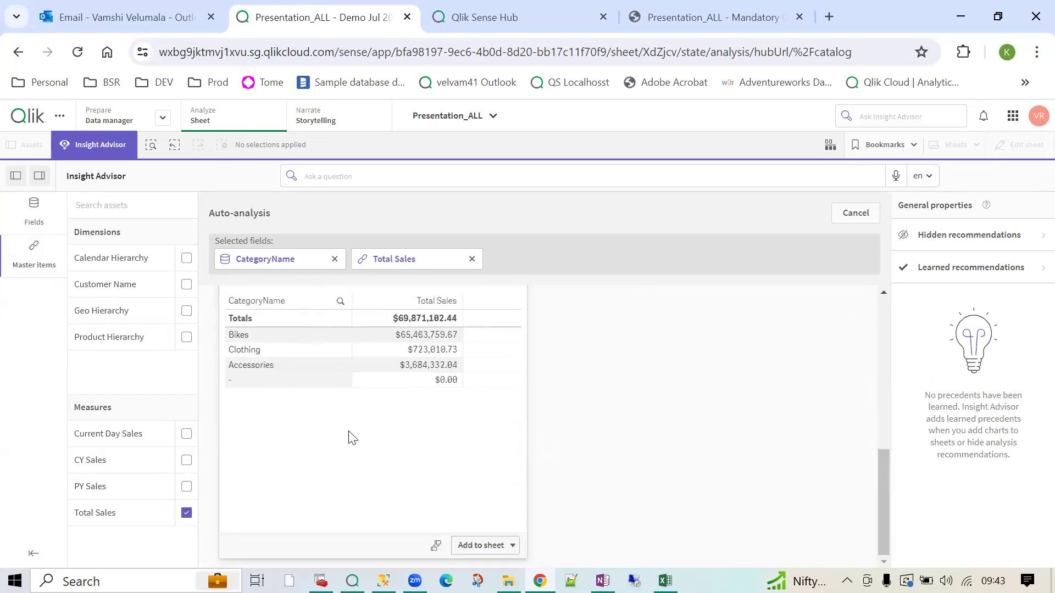
scroll(348, 437, up, 6)
scroll(541, 381, up, 3)
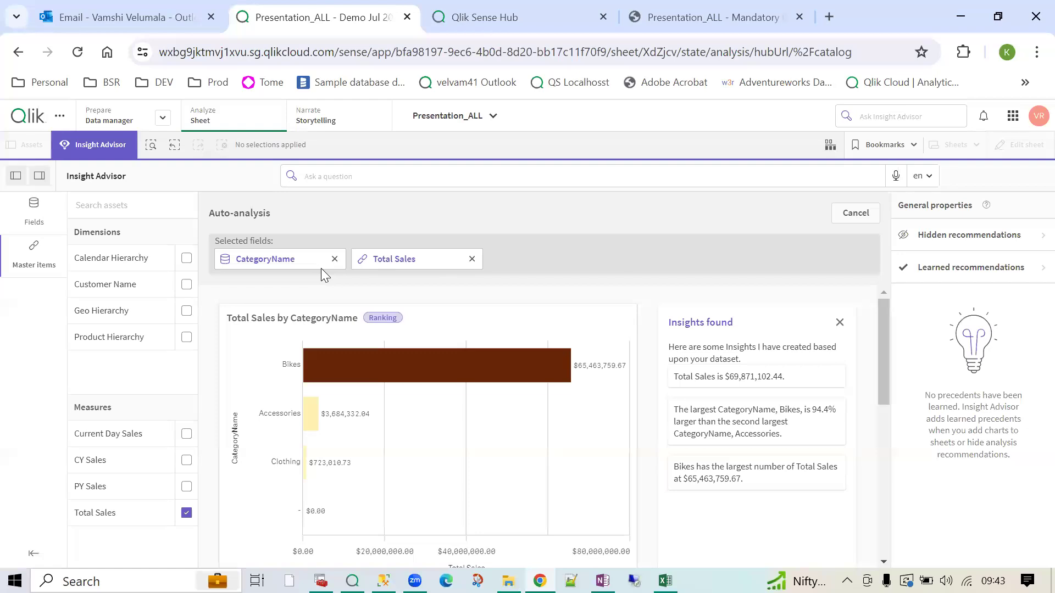
mouse_move(276, 386)
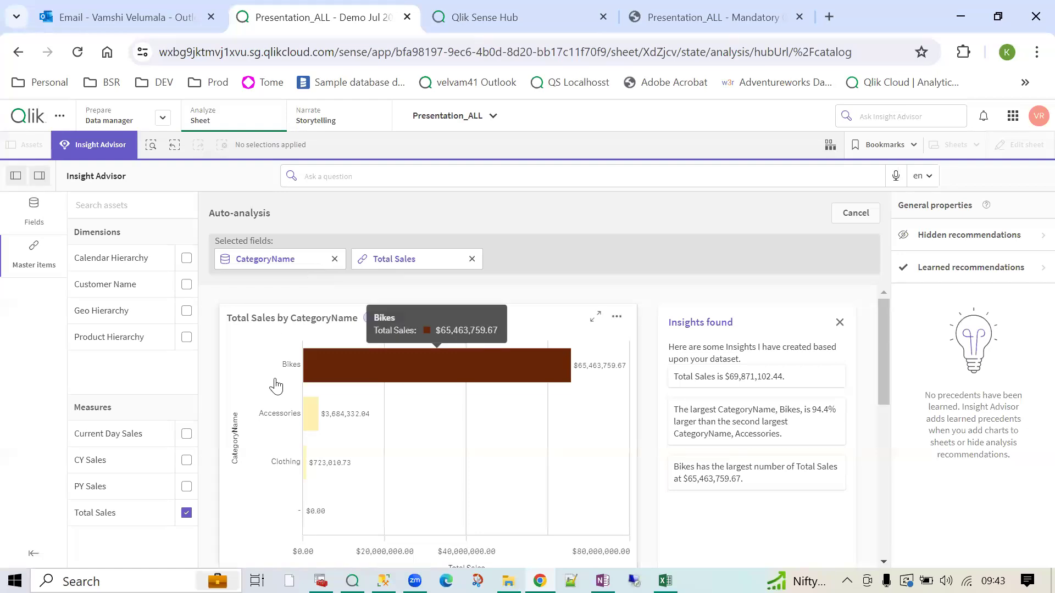
mouse_move(282, 422)
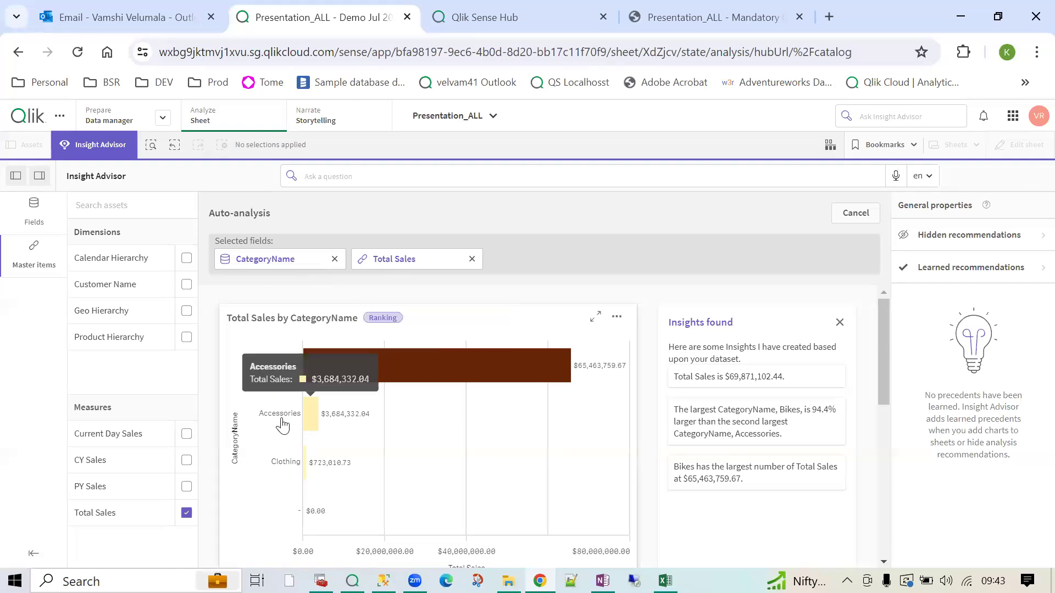
mouse_move(291, 472)
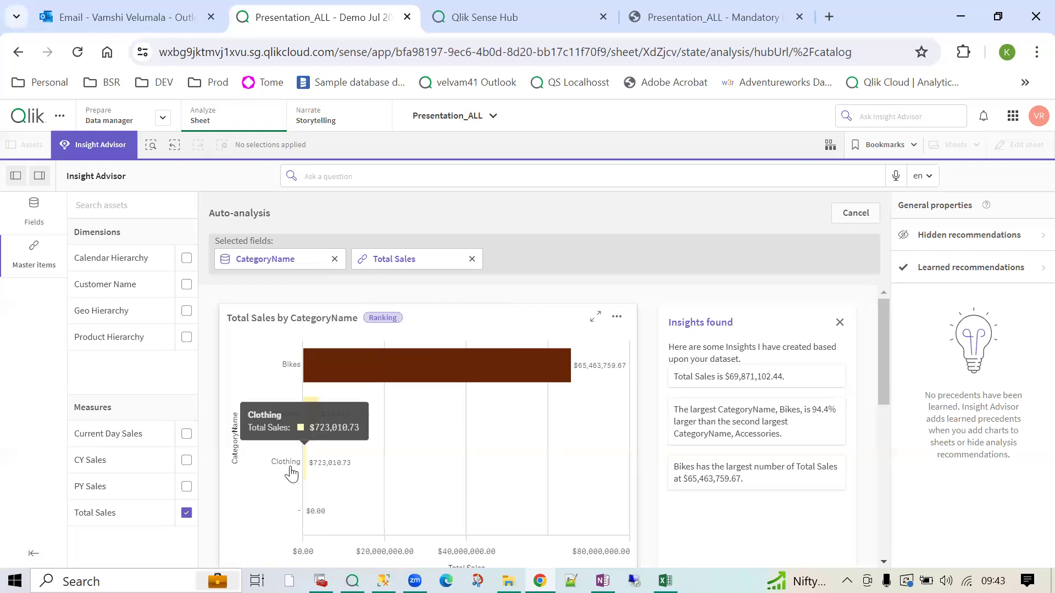
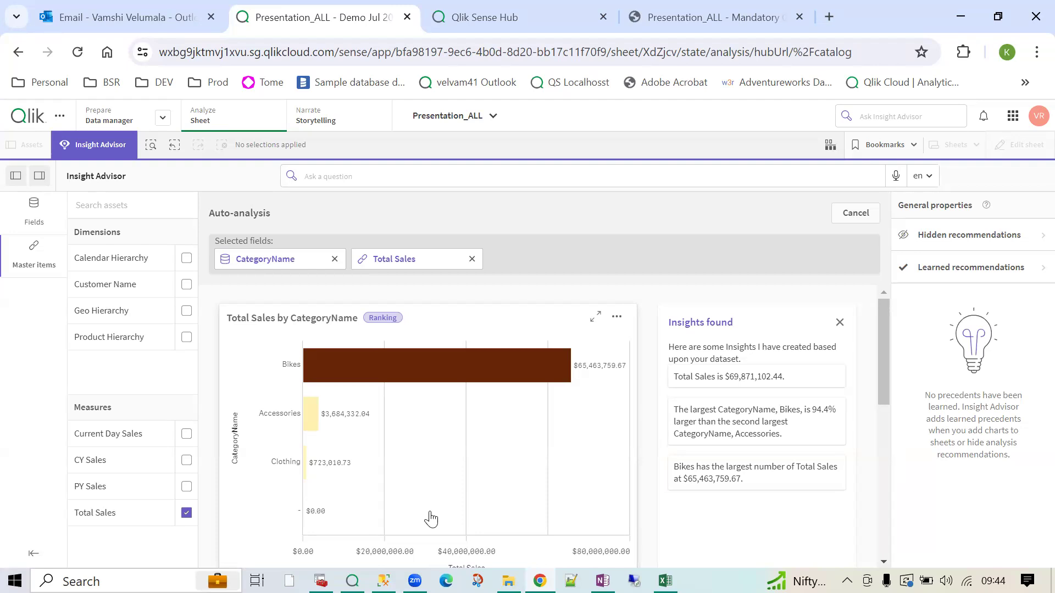
- Add Geo Hierarchy as a dimension and review the breakdown, ranking and values-table results
click(187, 312)
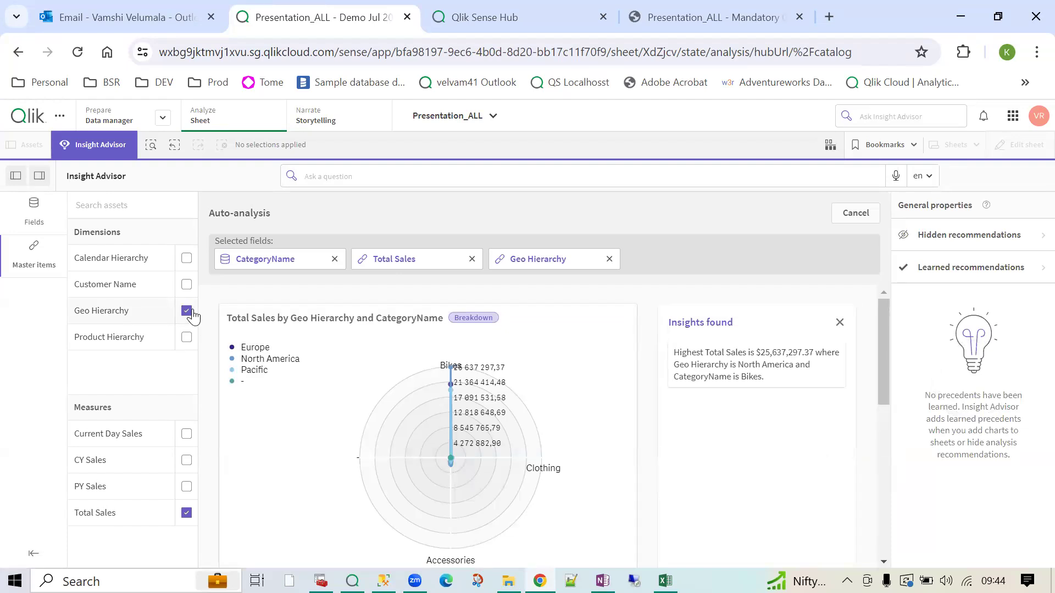
scroll(366, 396, down, 2)
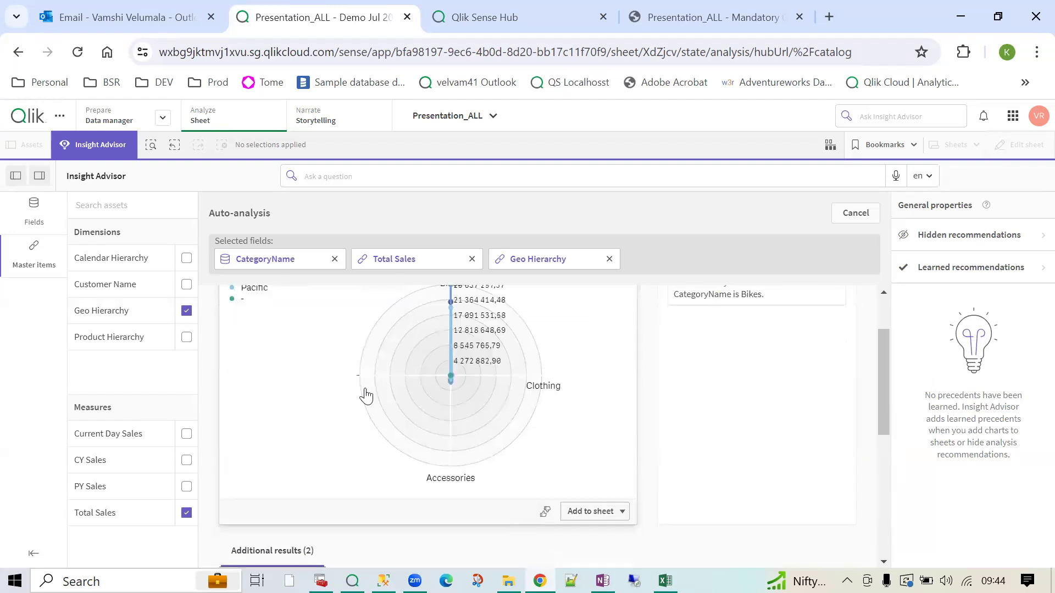
scroll(366, 396, down, 5)
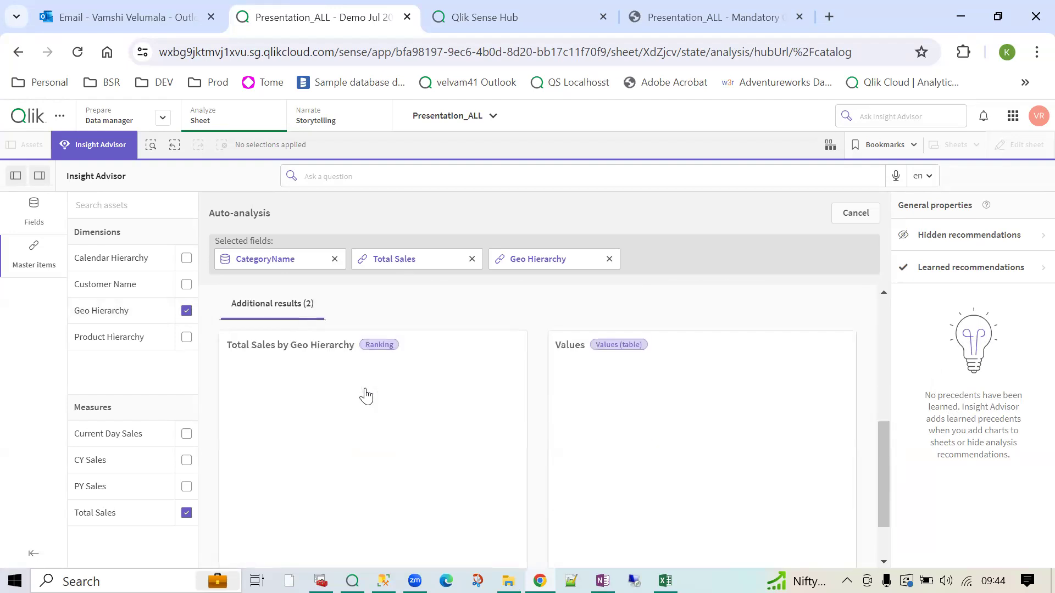
scroll(361, 448, down, 2)
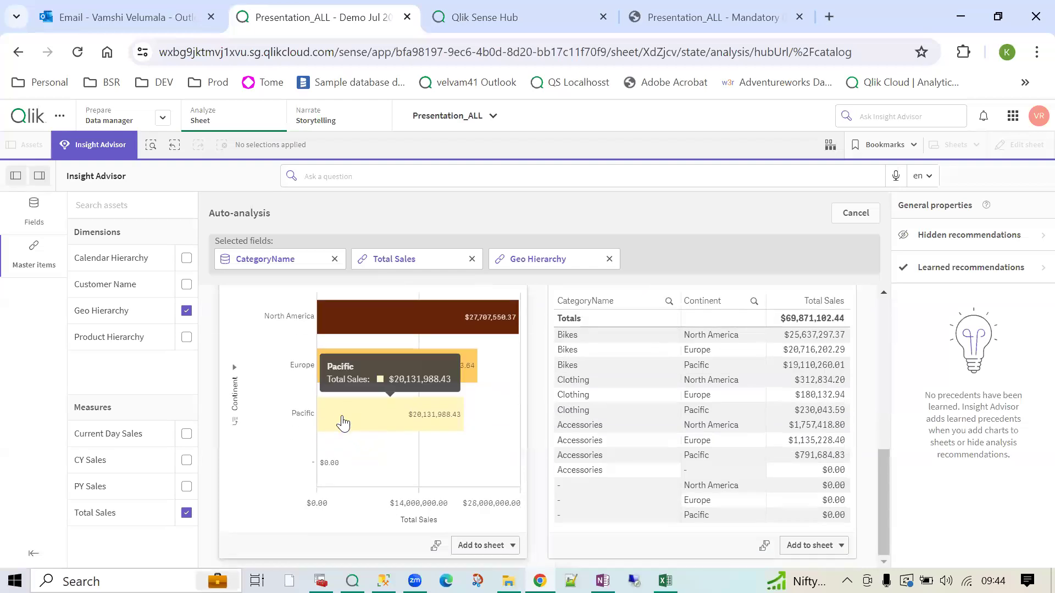
scroll(385, 434, up, 2)
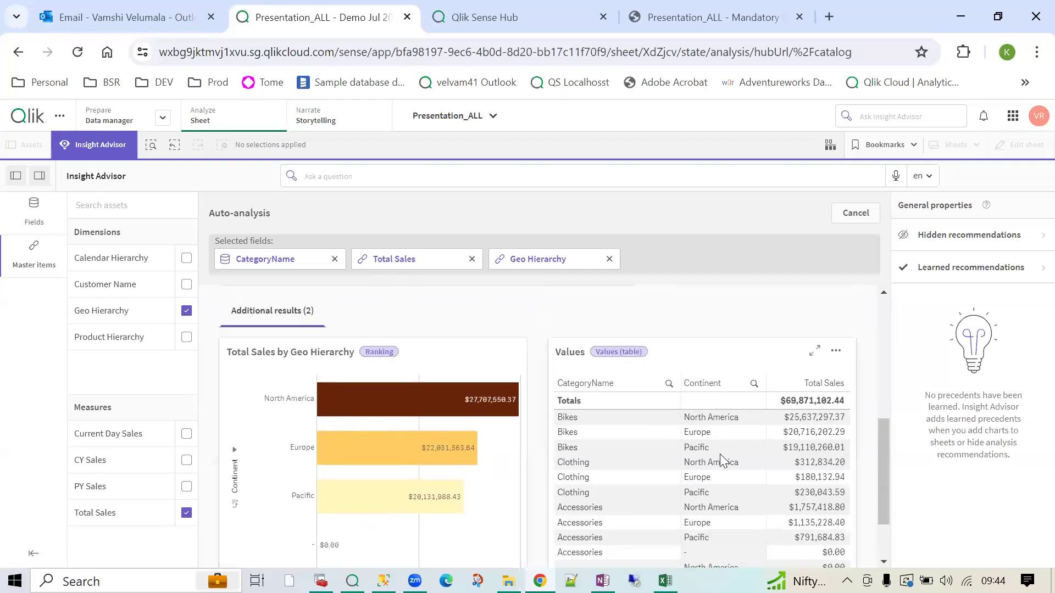
scroll(527, 445, up, 5)
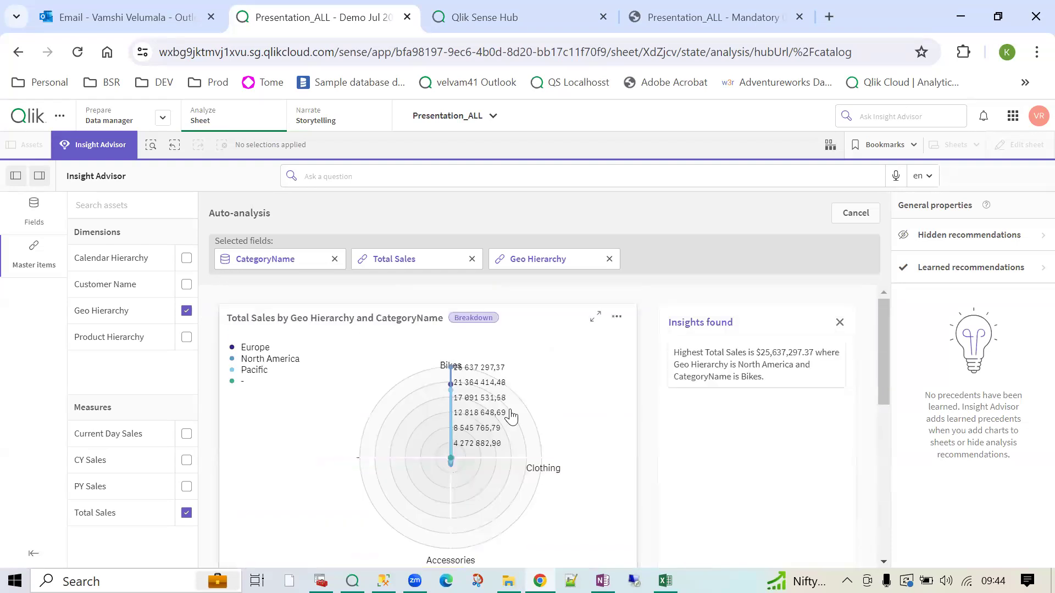
scroll(510, 418, down, 2)
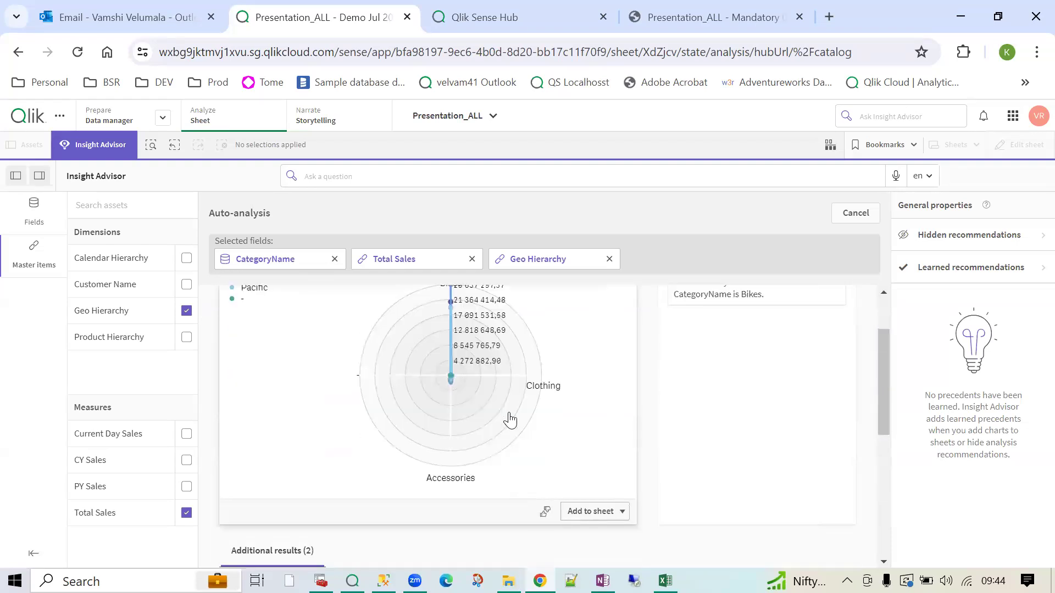
- Send the radar breakdown chart and the Geo Hierarchy bar chart to the Demo Jul 2024 sheet
click(596, 512)
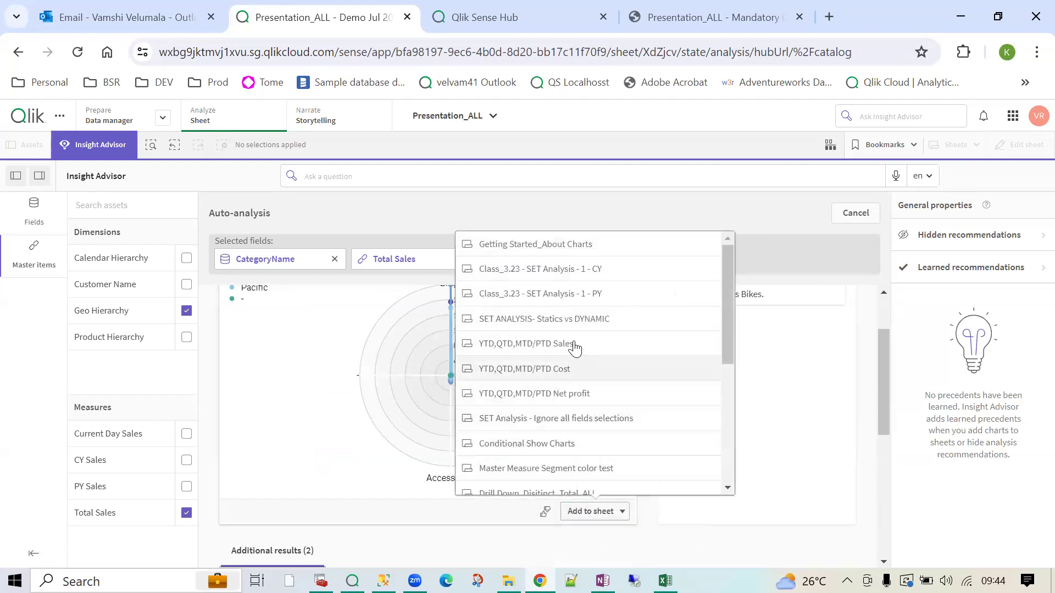
scroll(570, 326, down, 3)
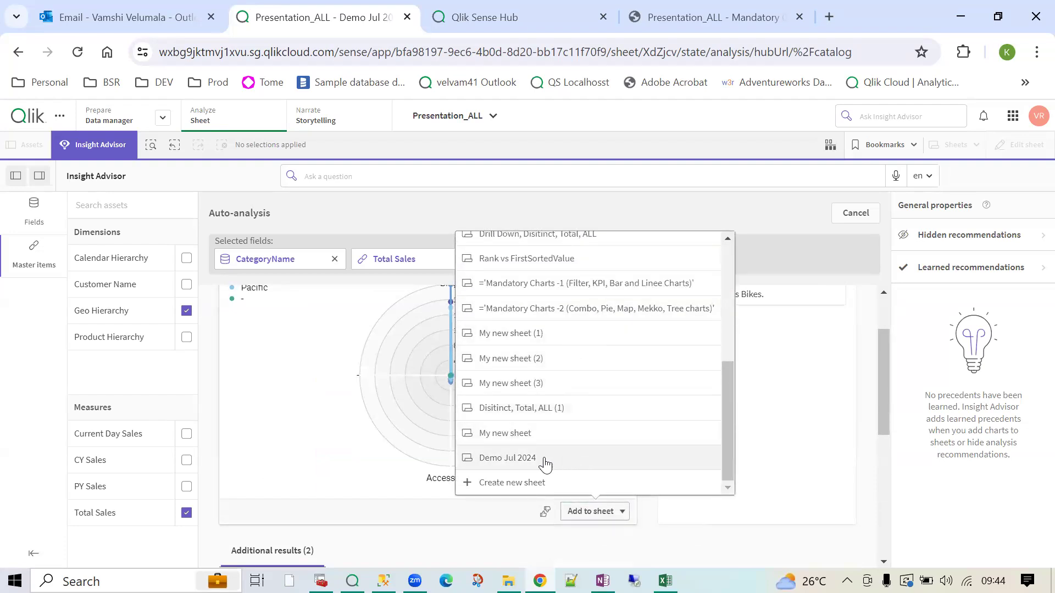
click(510, 460)
scroll(500, 539, down, 3)
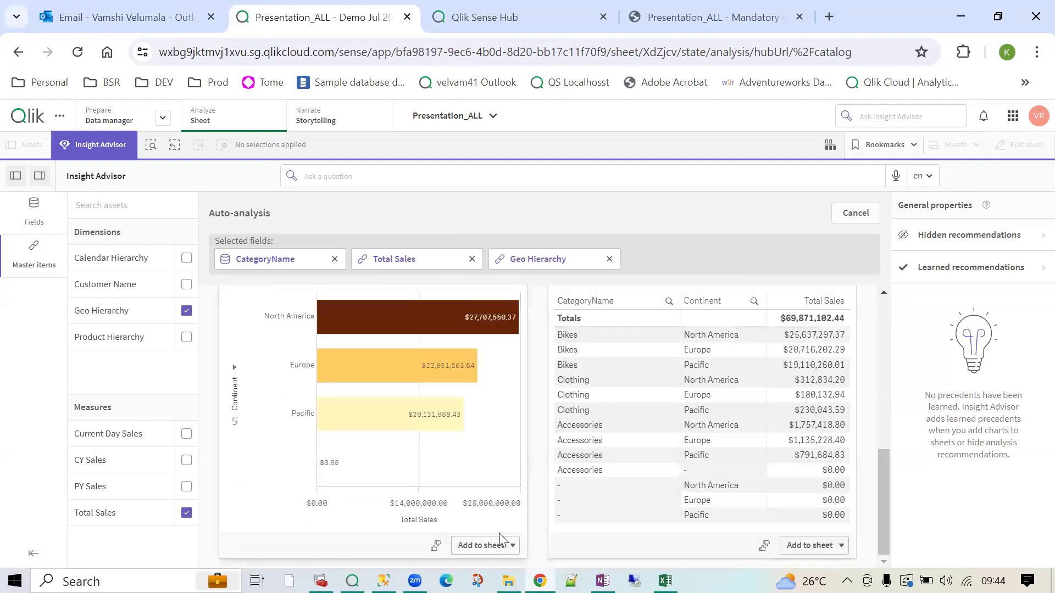
click(501, 544)
scroll(485, 483, down, 5)
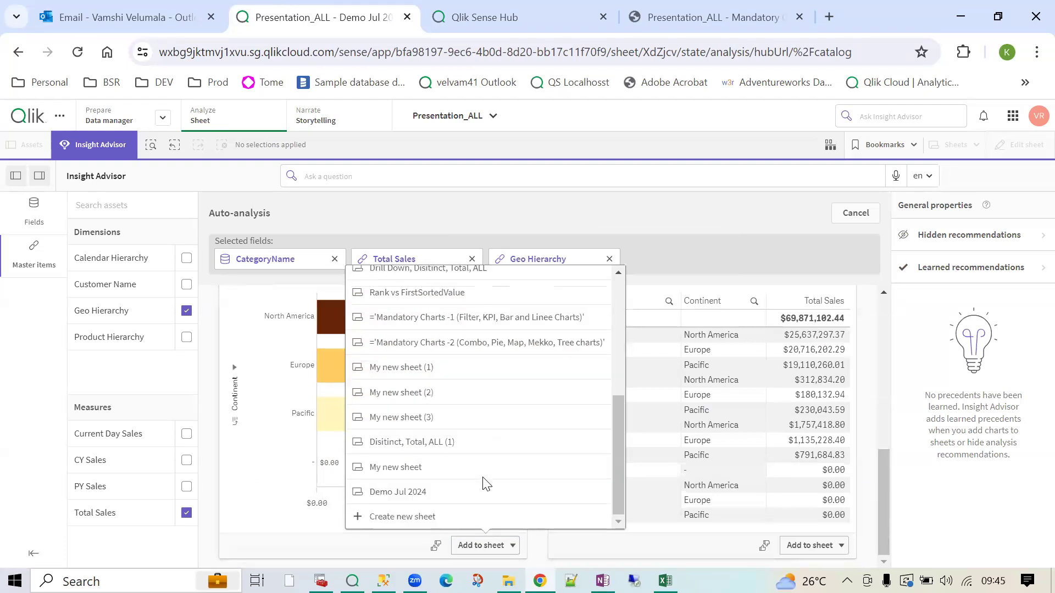
click(457, 500)
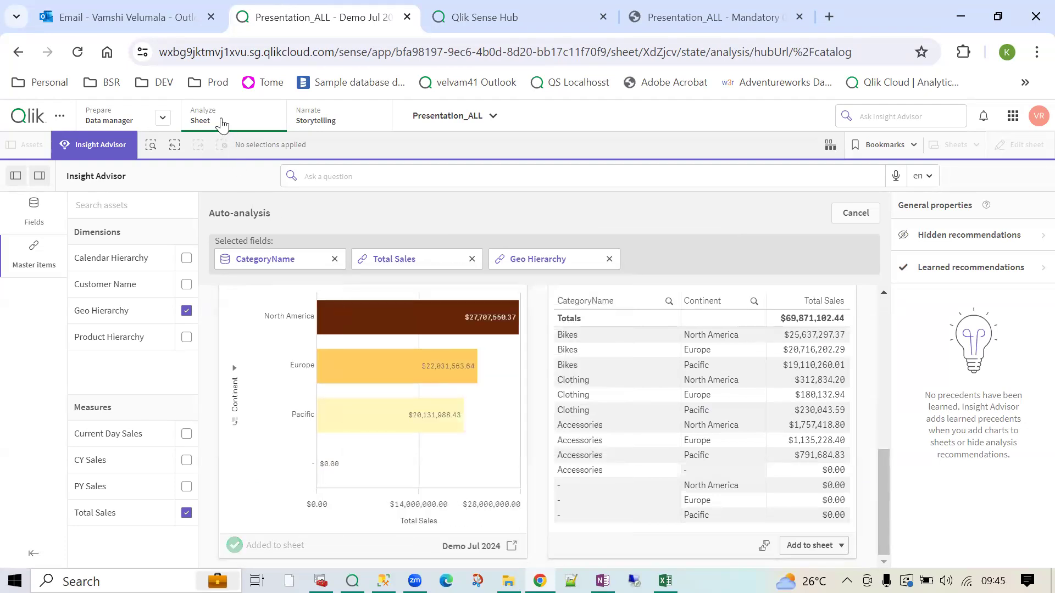
- Leave Insight Advisor to inspect values on the two new geo charts, then return to it
click(71, 154)
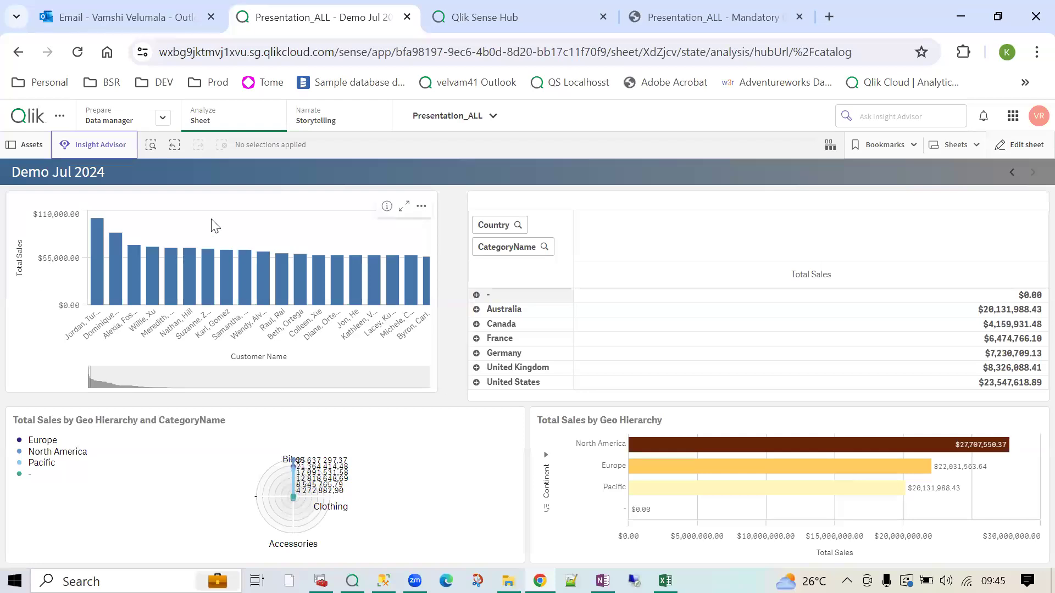
mouse_move(226, 264)
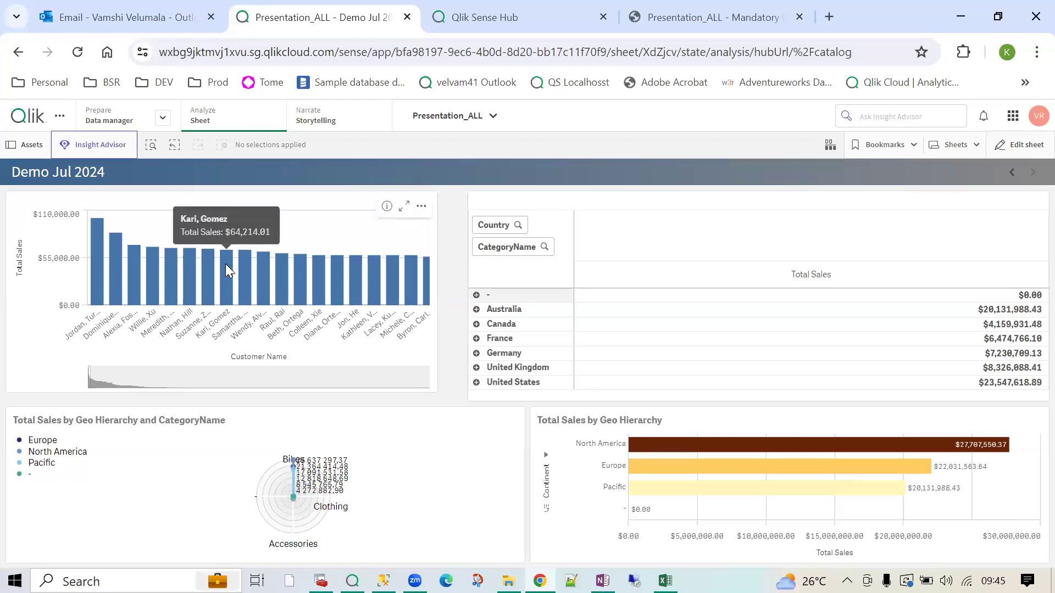
mouse_move(605, 315)
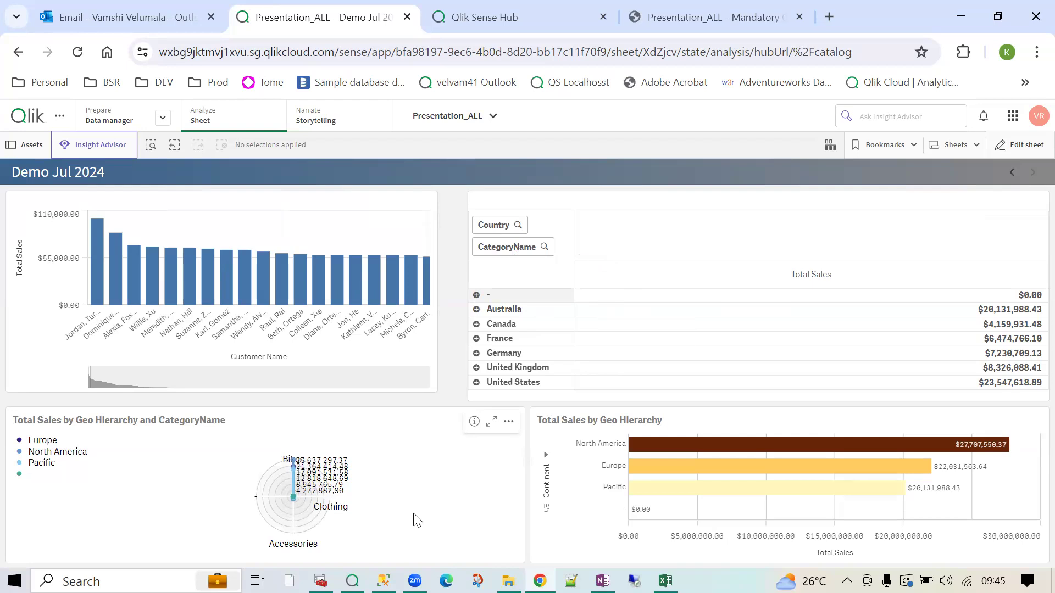
click(98, 147)
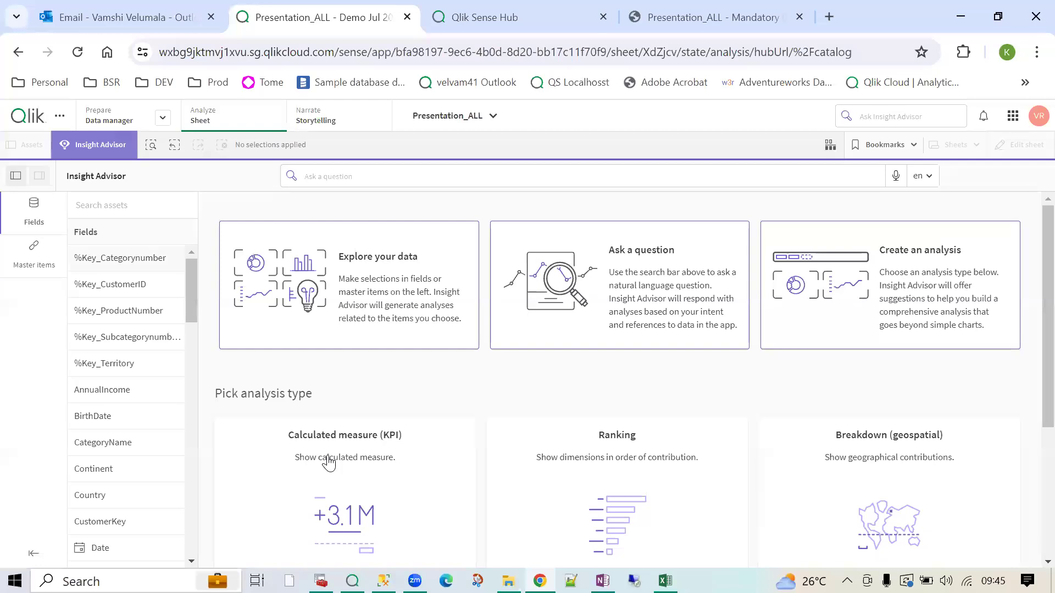
- Build a Trend over time analysis with Date as dimension and Total Sales as measure
scroll(329, 464, down, 3)
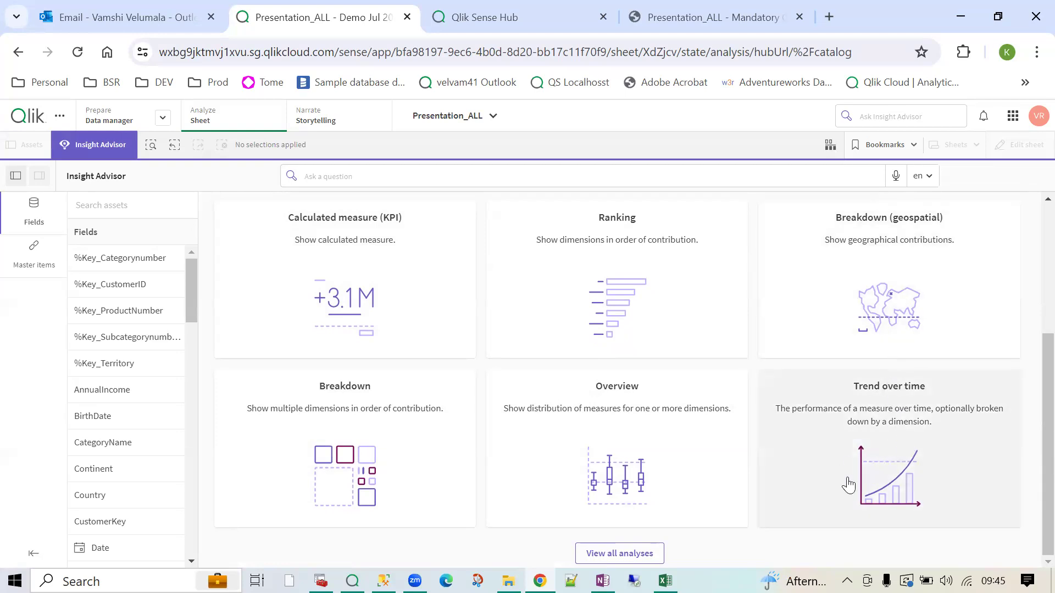
click(970, 434)
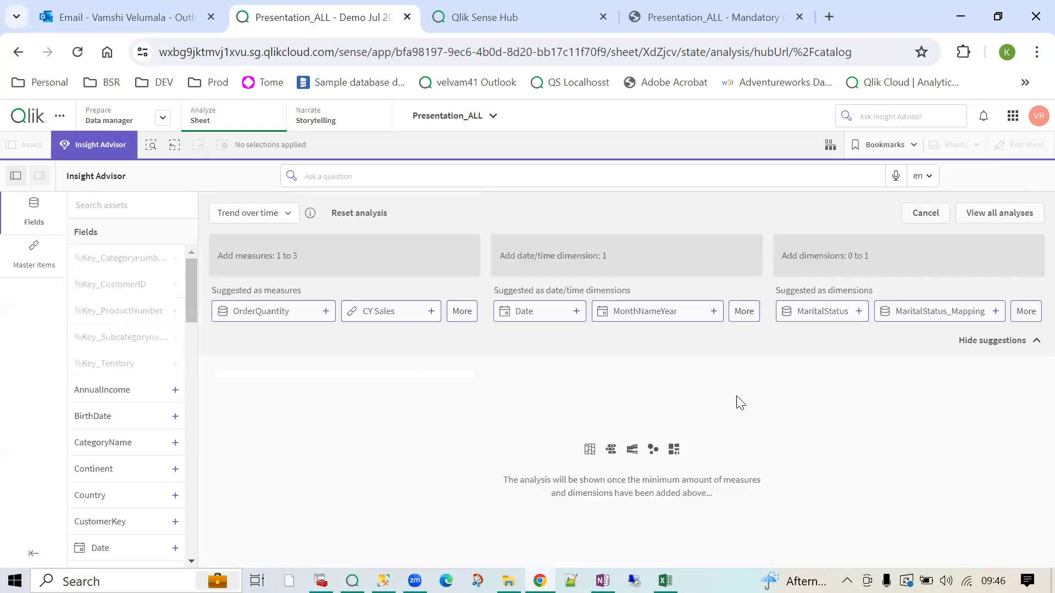
click(550, 313)
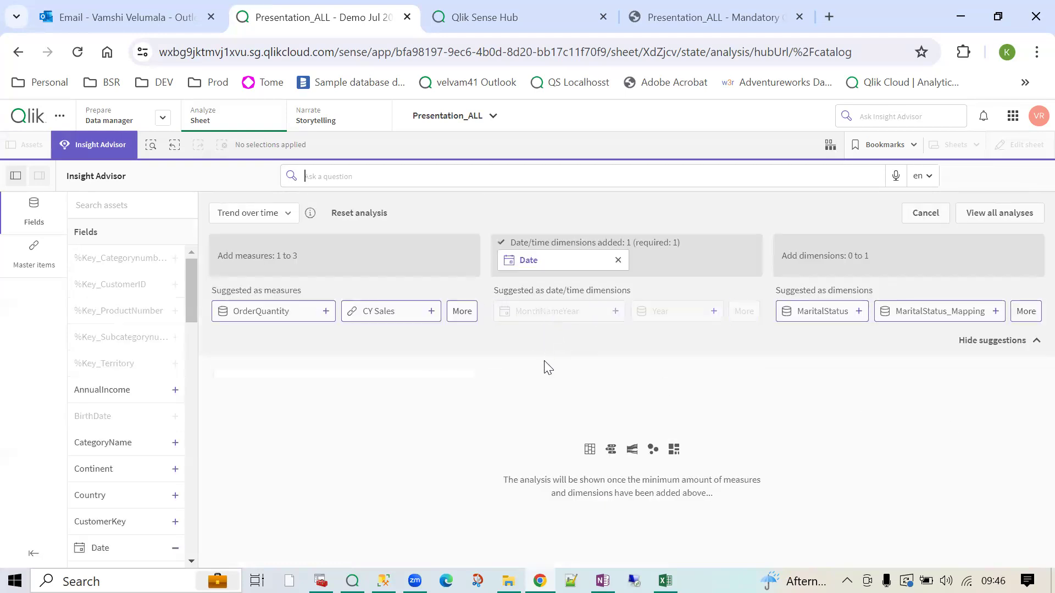
click(463, 313)
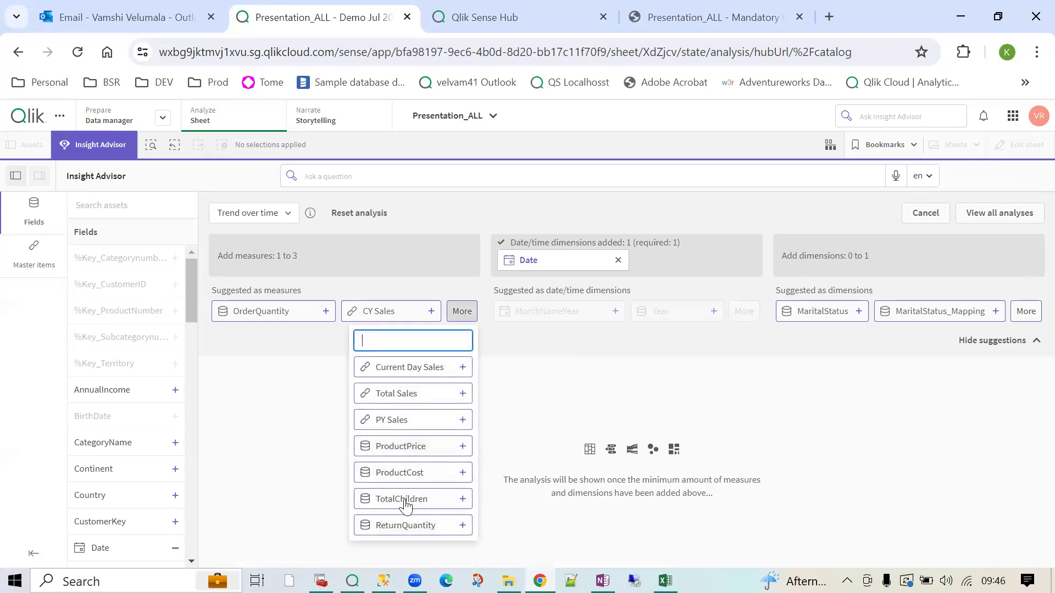
key(Return)
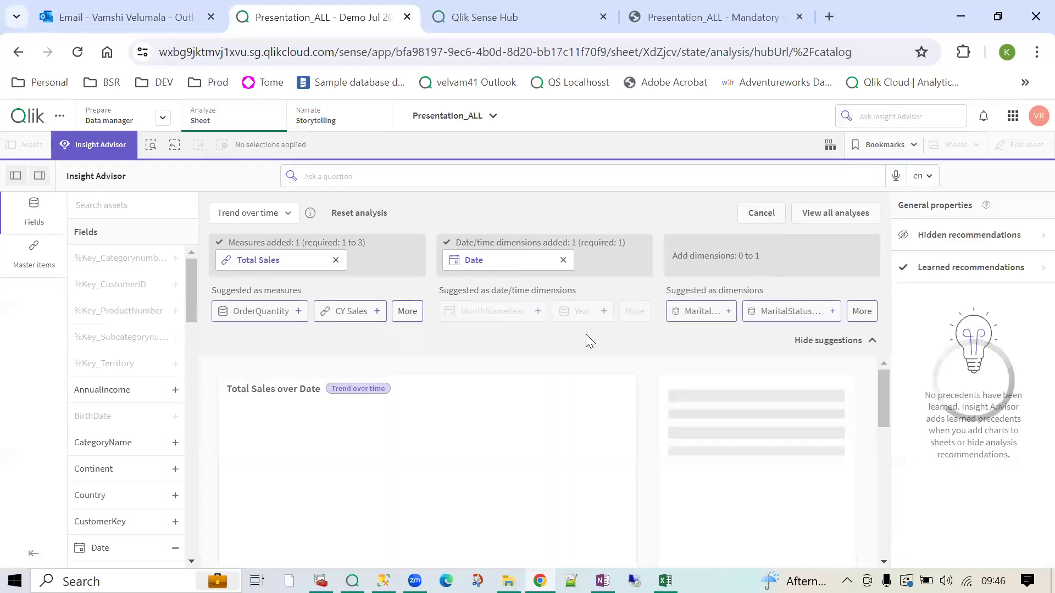
- Add the Total Sales over Date chart to Demo Jul 2024 and close Insight Advisor
drag(881, 388, 887, 408)
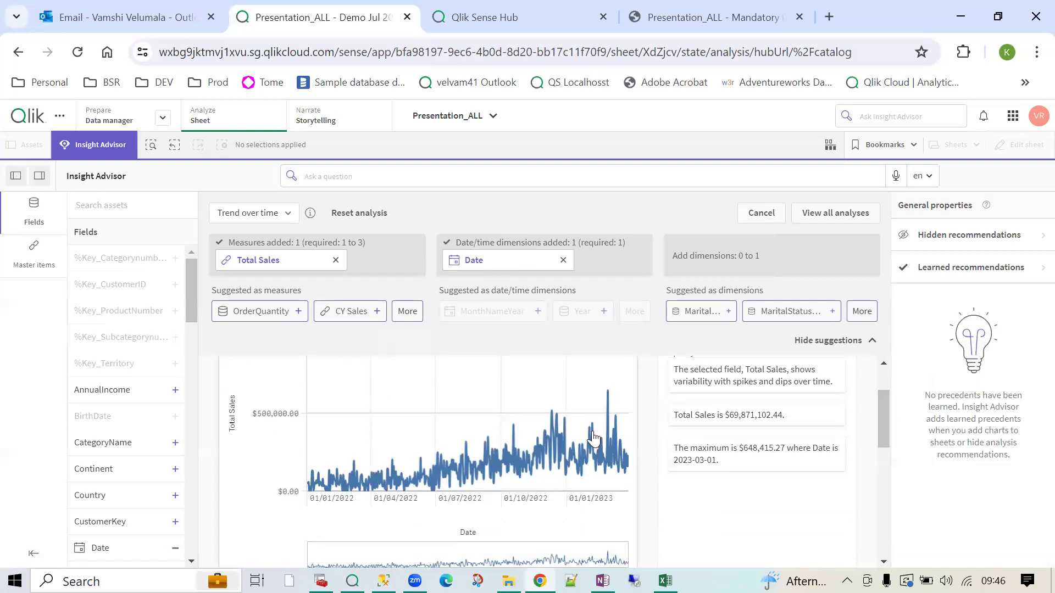
scroll(550, 501, down, 3)
scroll(425, 489, up, 3)
scroll(407, 500, down, 5)
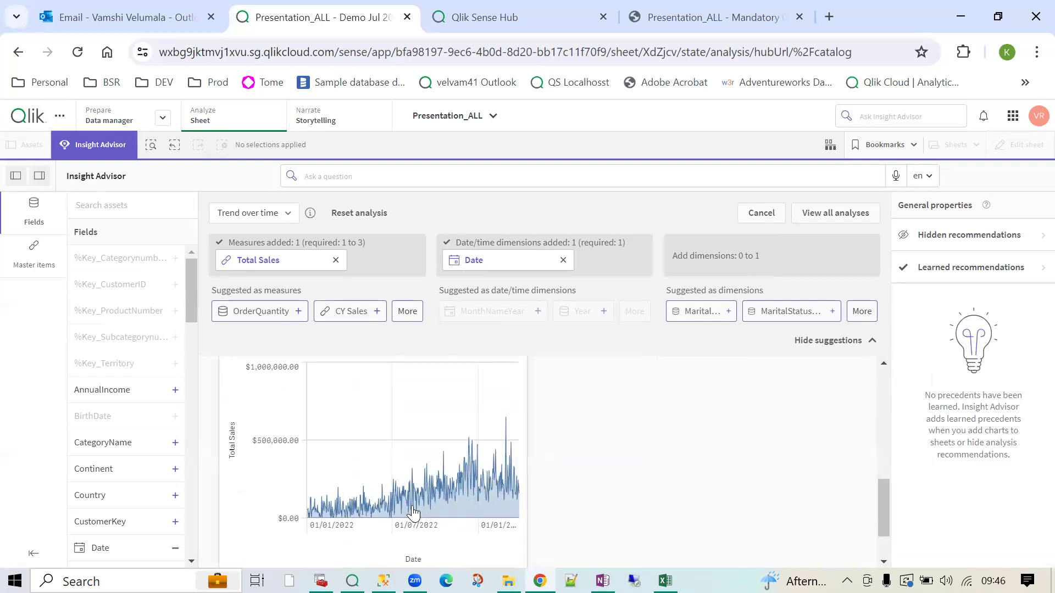
scroll(528, 476, up, 3)
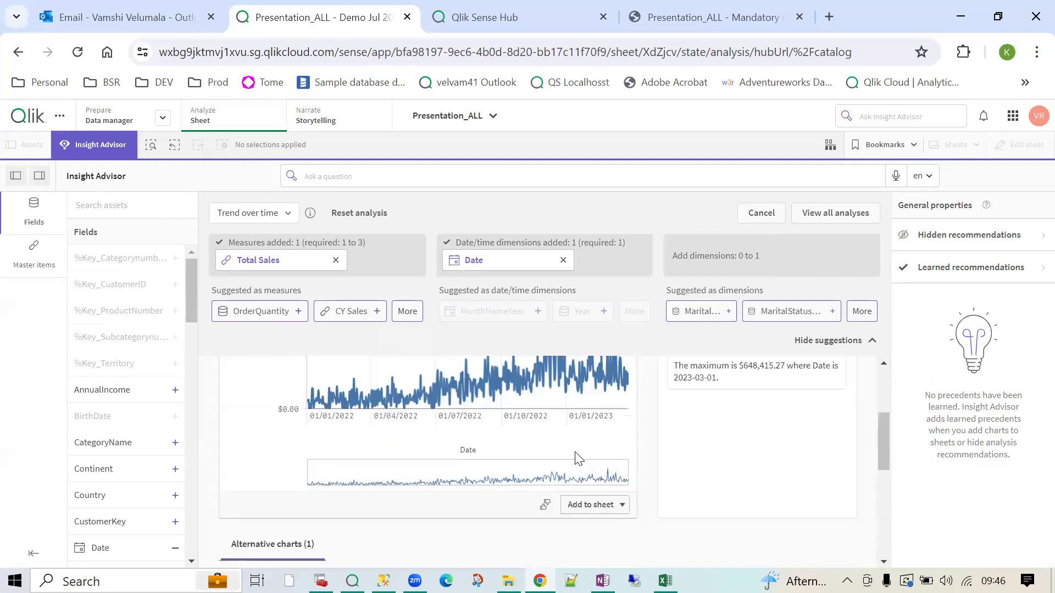
click(601, 505)
scroll(560, 465, down, 5)
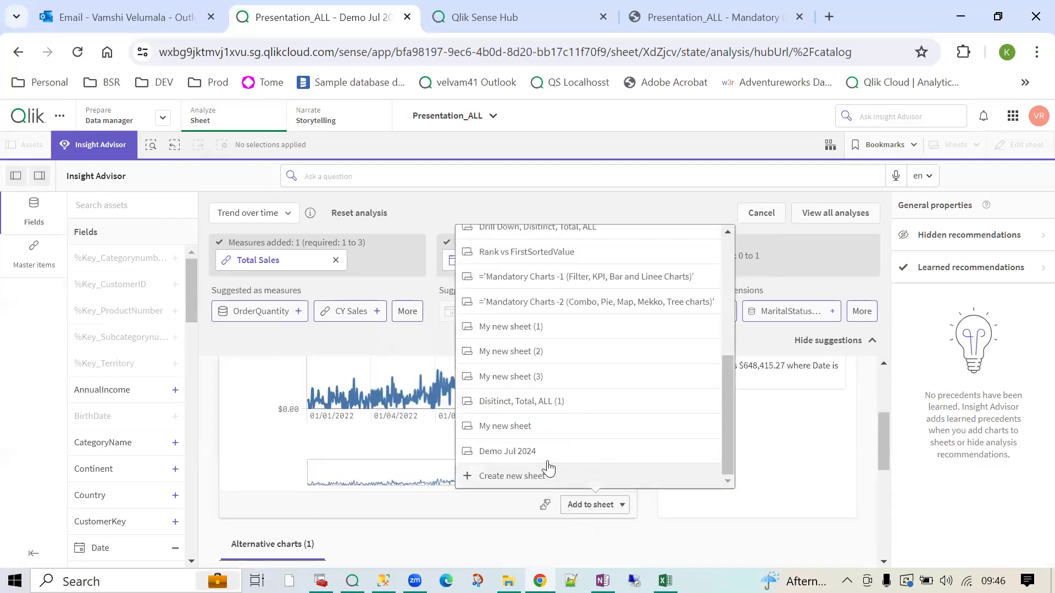
click(533, 449)
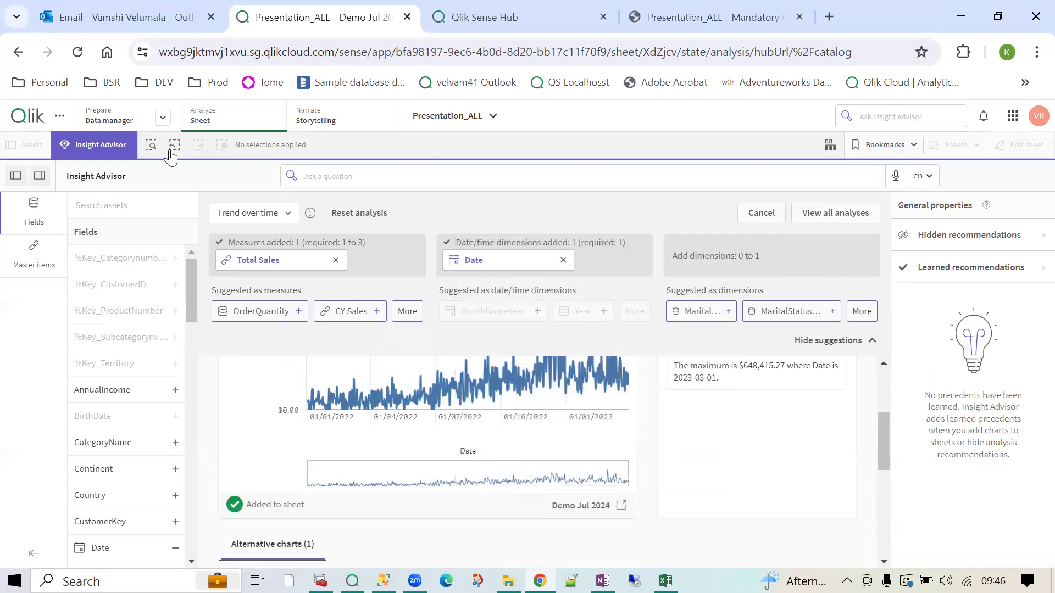
click(233, 117)
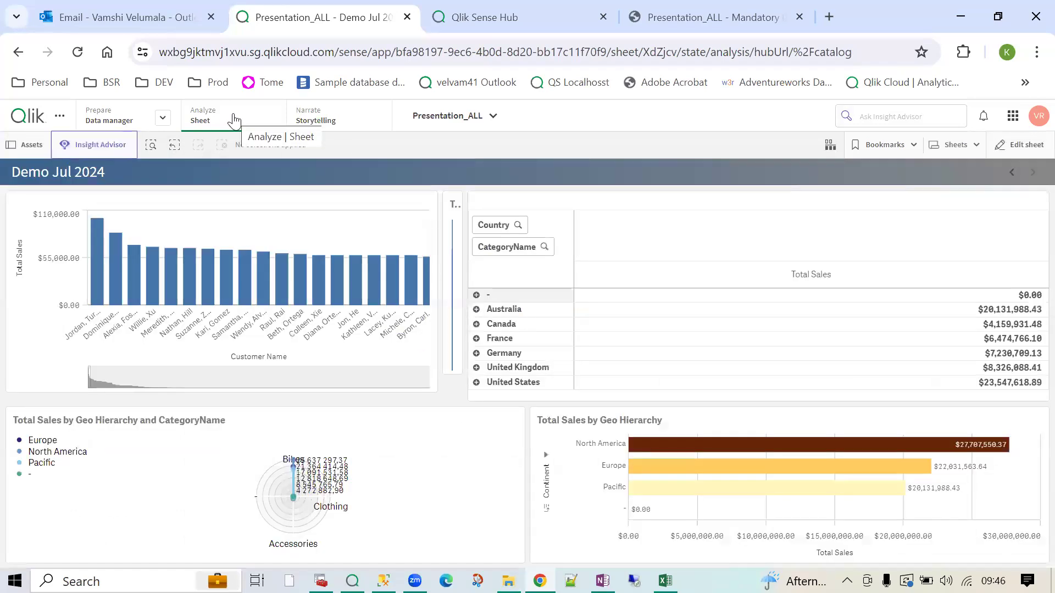
- In edit mode, narrow the Country and CategoryName pivot table and change it to a Treemap
click(1026, 145)
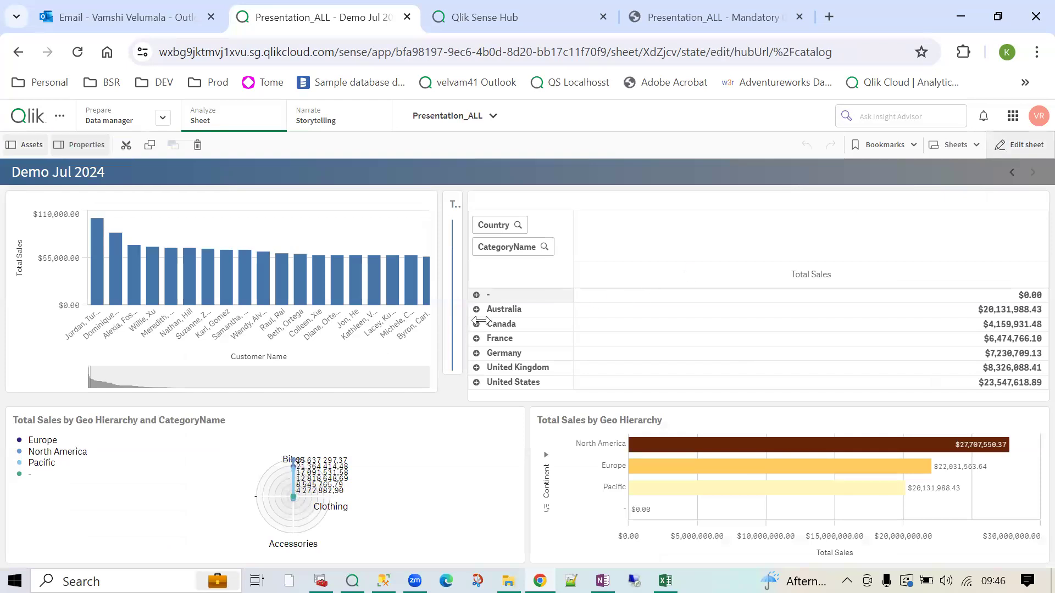
drag(507, 290, 654, 286)
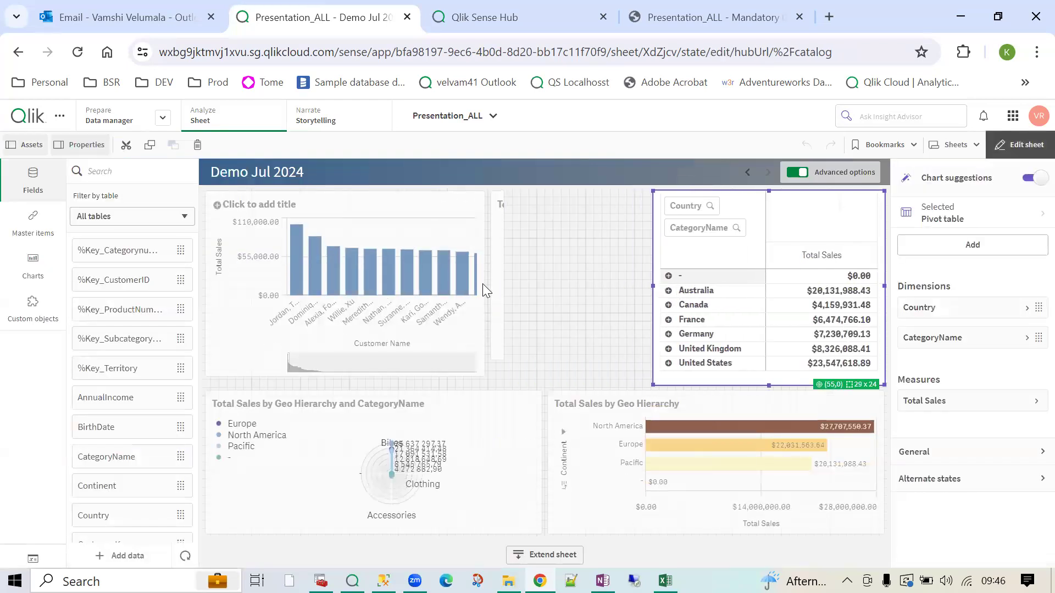
click(966, 221)
scroll(982, 456, down, 10)
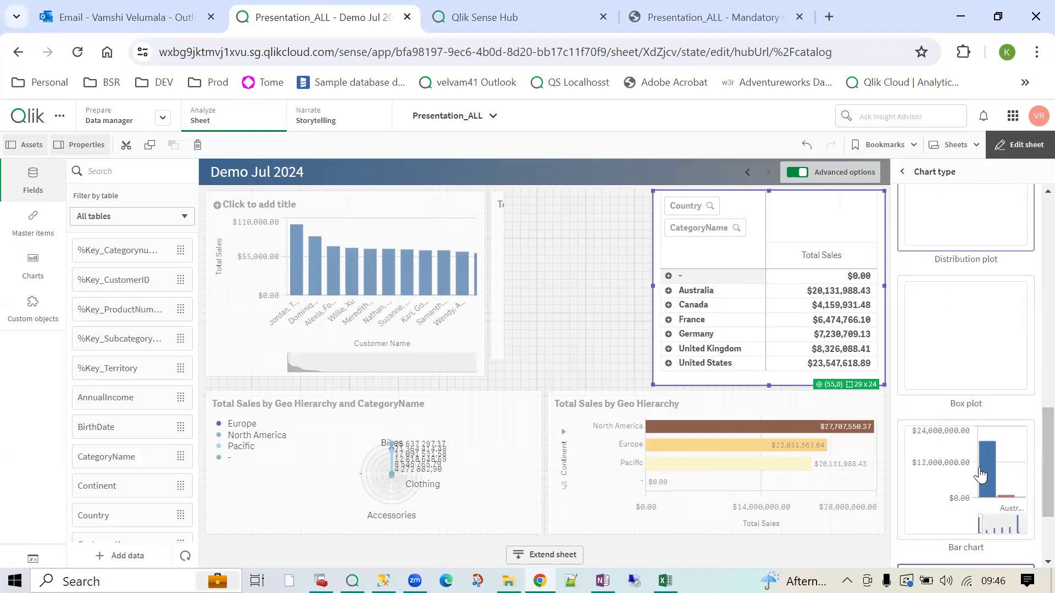
scroll(983, 494, up, 10)
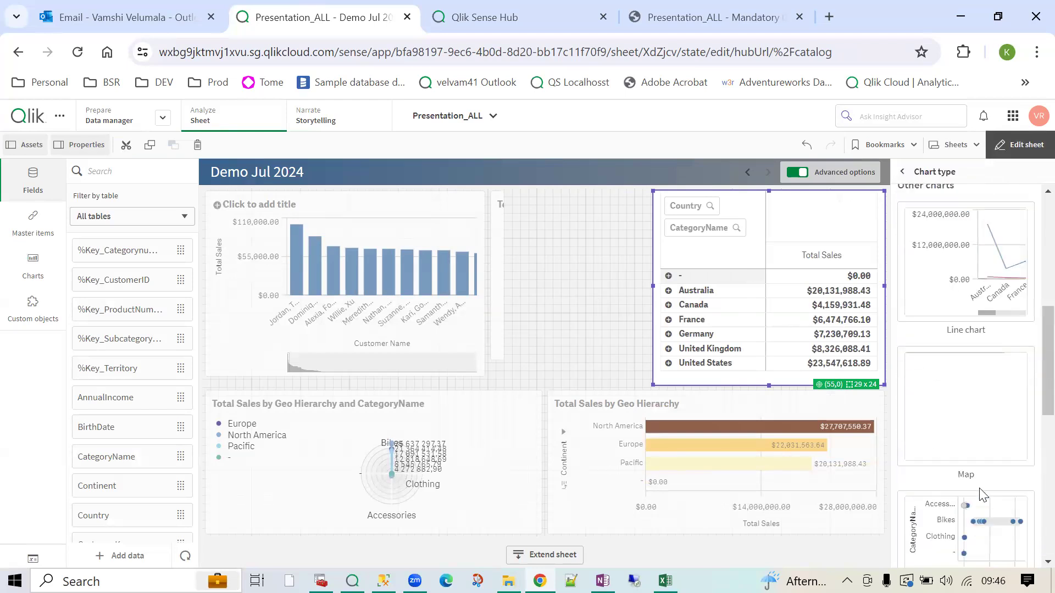
click(973, 383)
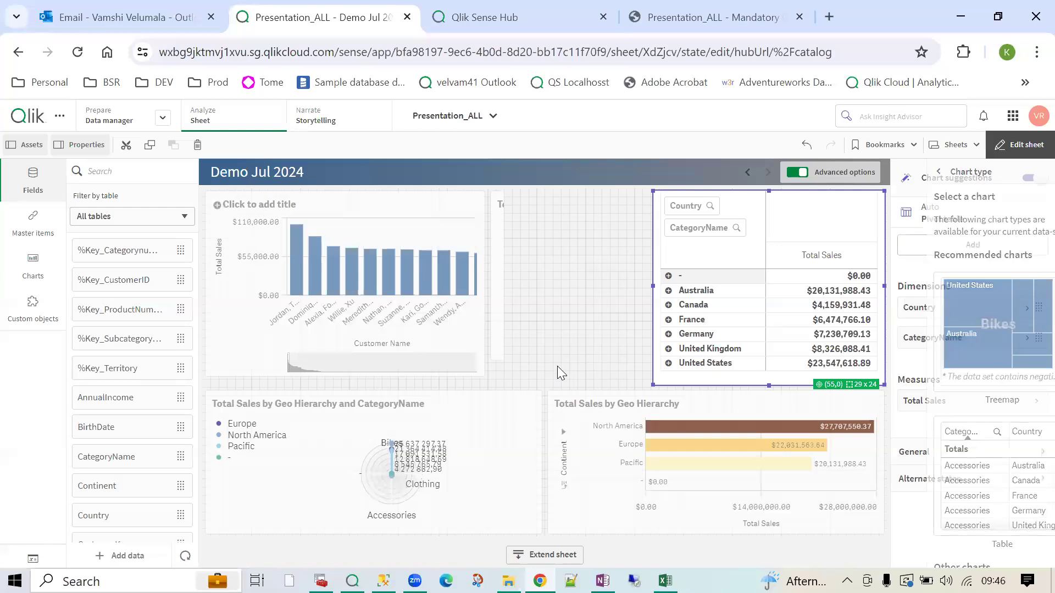
- Narrow the customer sales bar chart, widen the line chart, and move it into the bottom row
click(454, 366)
drag(480, 376, 355, 371)
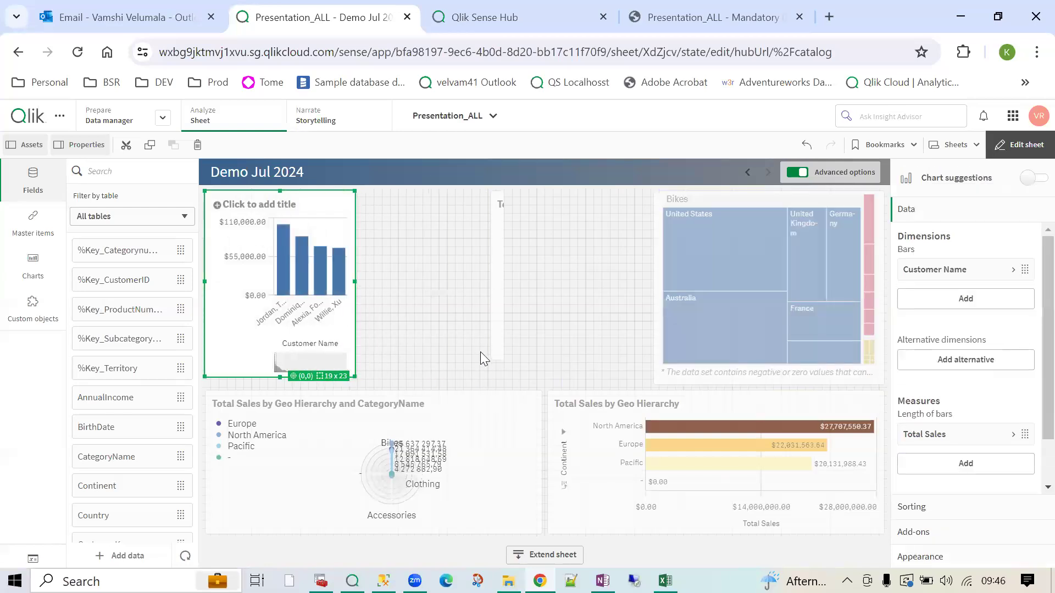
click(493, 347)
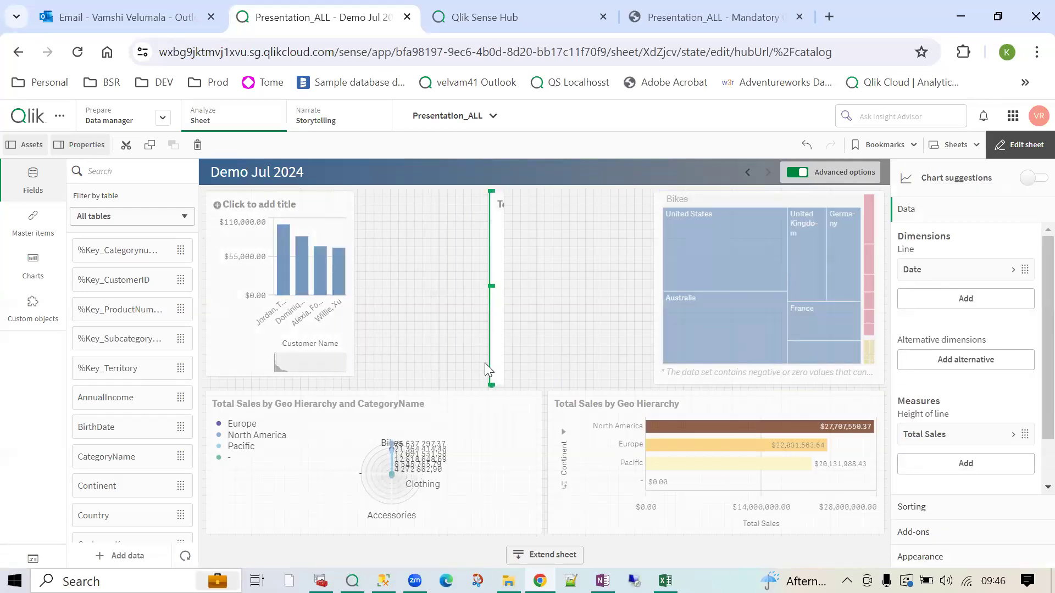
drag(485, 363, 336, 376)
drag(495, 377, 649, 385)
drag(533, 336, 541, 461)
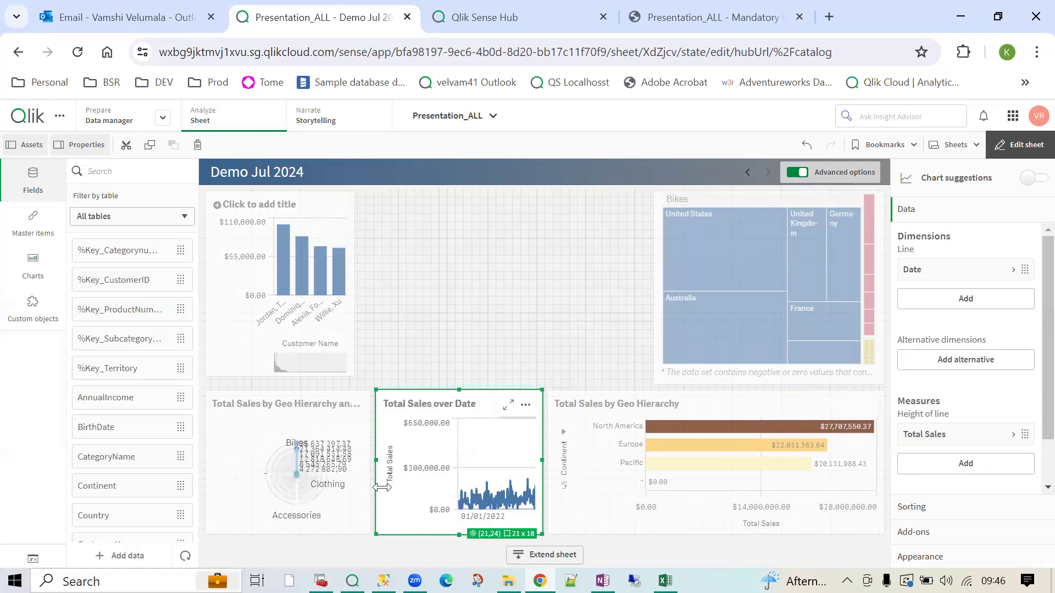
- Narrow the Geo Hierarchy chart, widen Total Sales over Date to fill the gap, and view it full screen
click(643, 490)
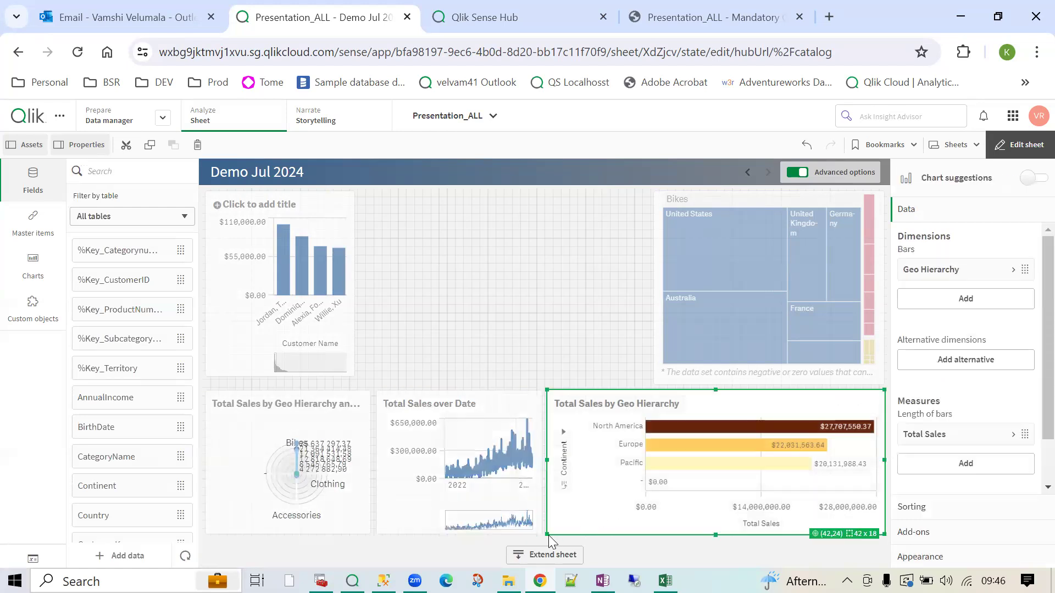
drag(548, 535, 621, 536)
click(499, 509)
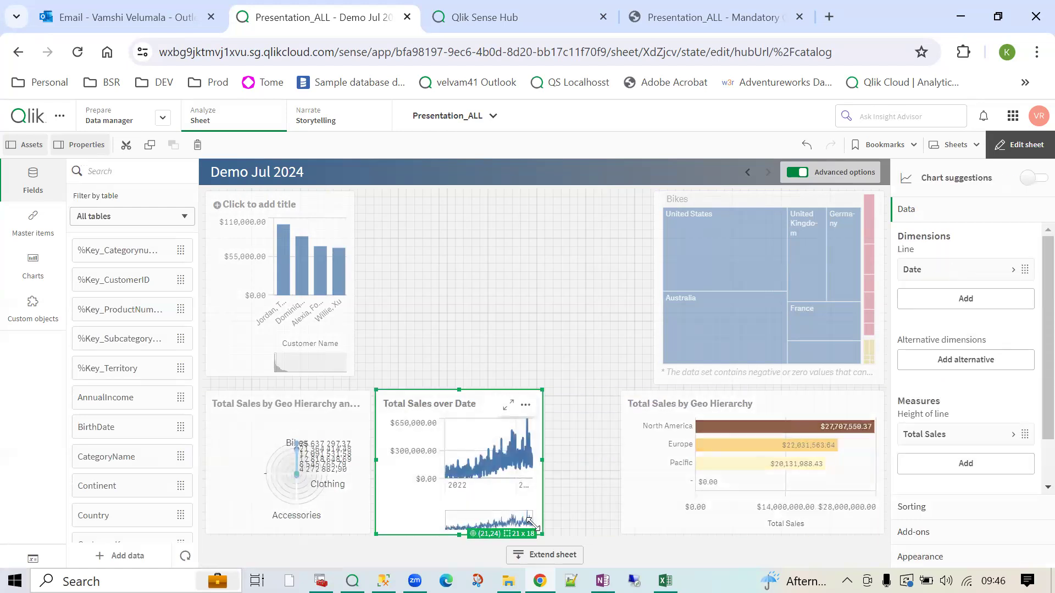
drag(541, 535, 615, 534)
click(1021, 145)
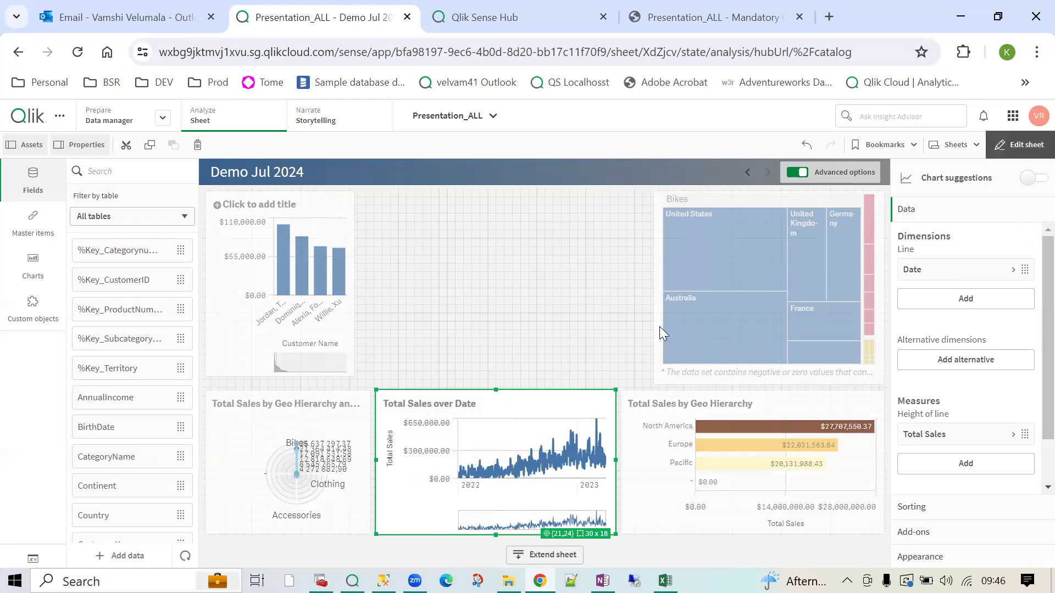
click(607, 422)
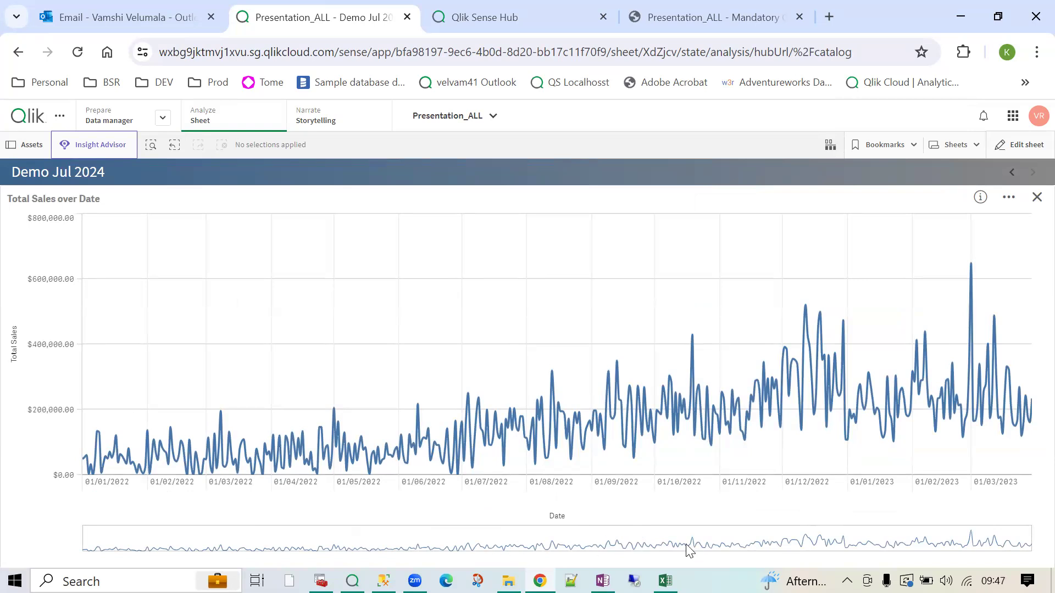
- Close and reopen the trend chart full screen, then put the sheet into edit mode
click(1036, 199)
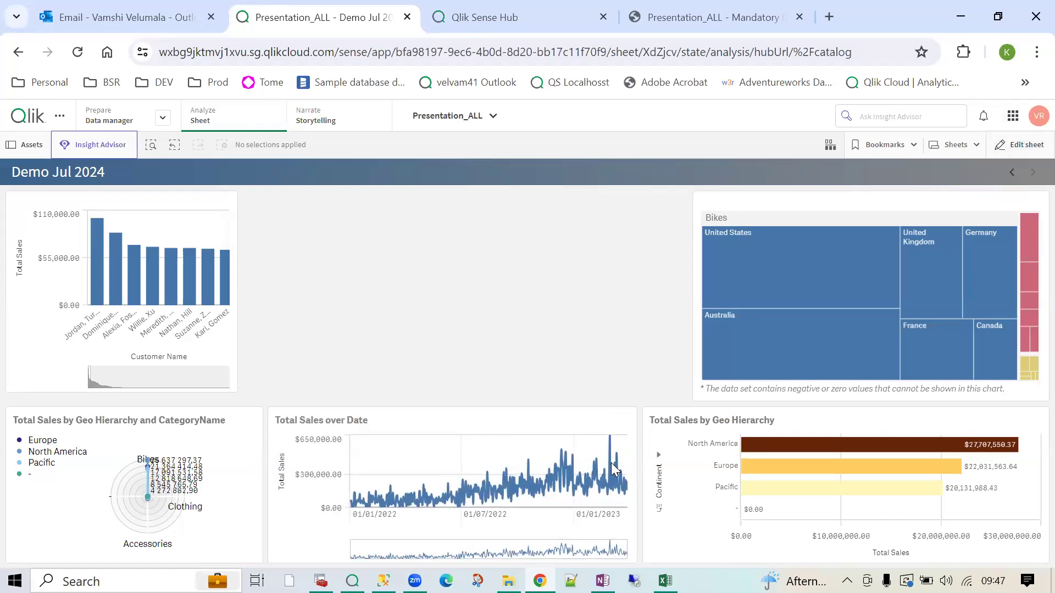
click(607, 420)
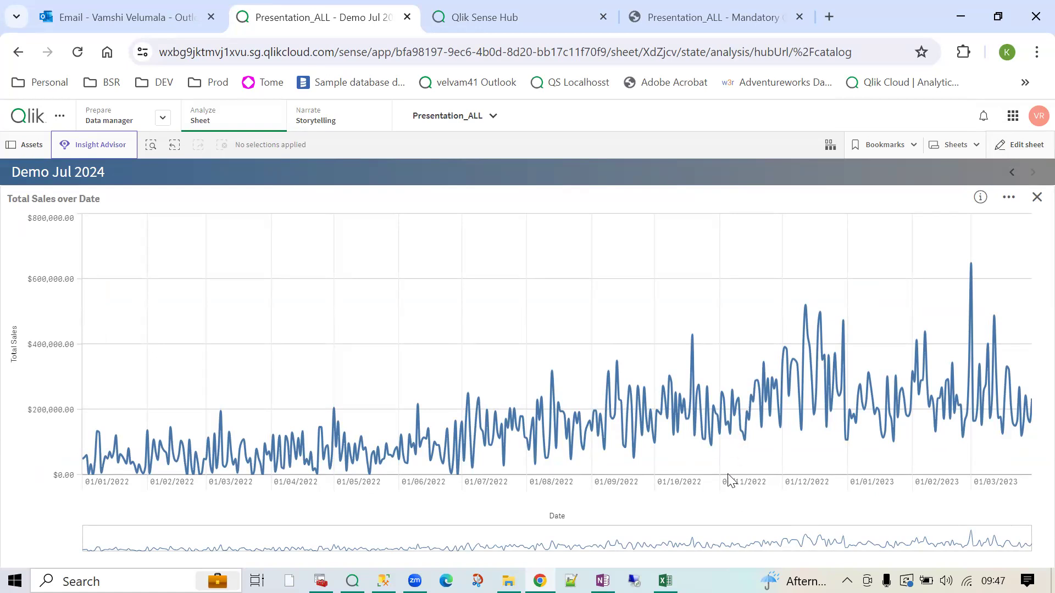
click(1014, 147)
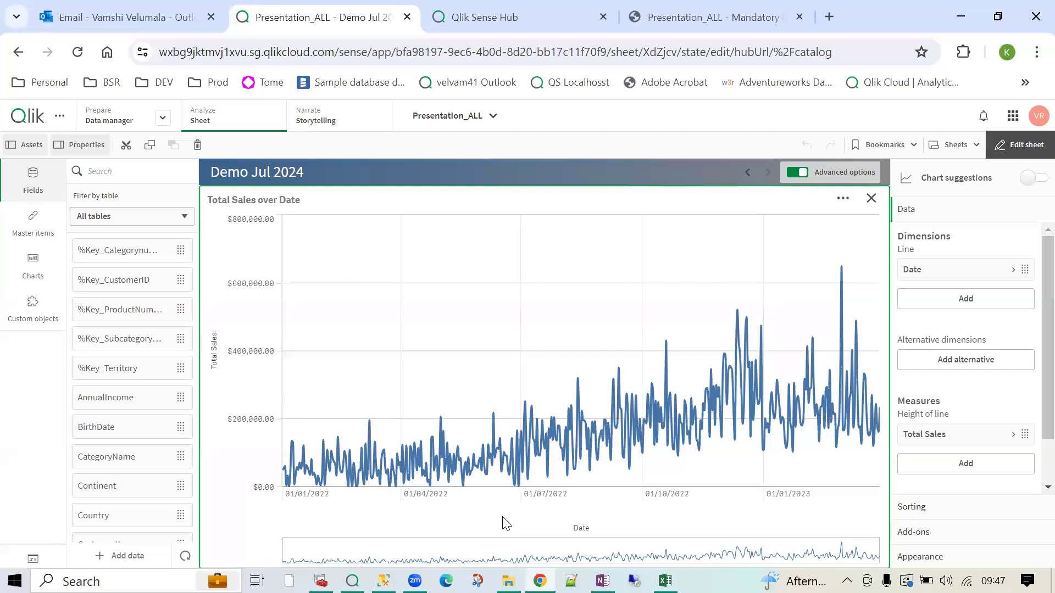
- Set the X-axis to custom and turn off the continuous date scale
scroll(1031, 484, down, 3)
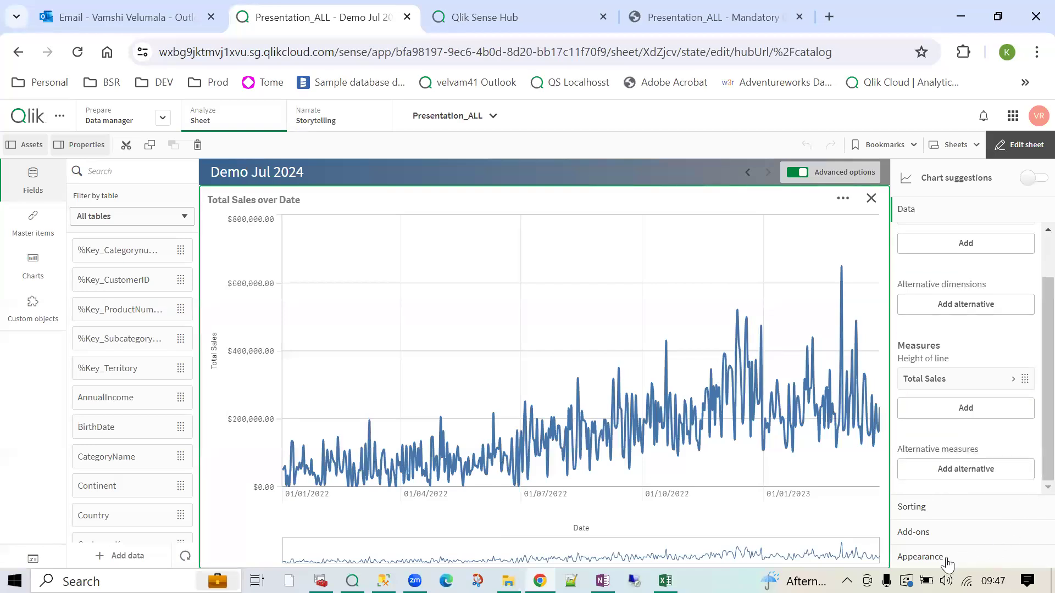
click(946, 558)
click(914, 363)
click(914, 363)
click(915, 407)
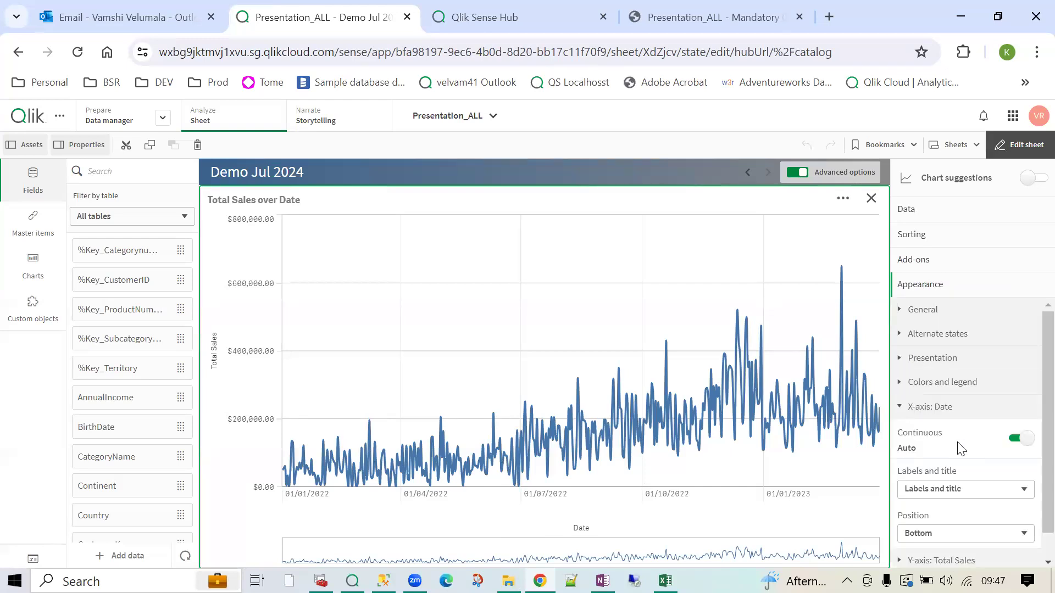
scroll(953, 519, down, 1)
click(1015, 412)
click(945, 455)
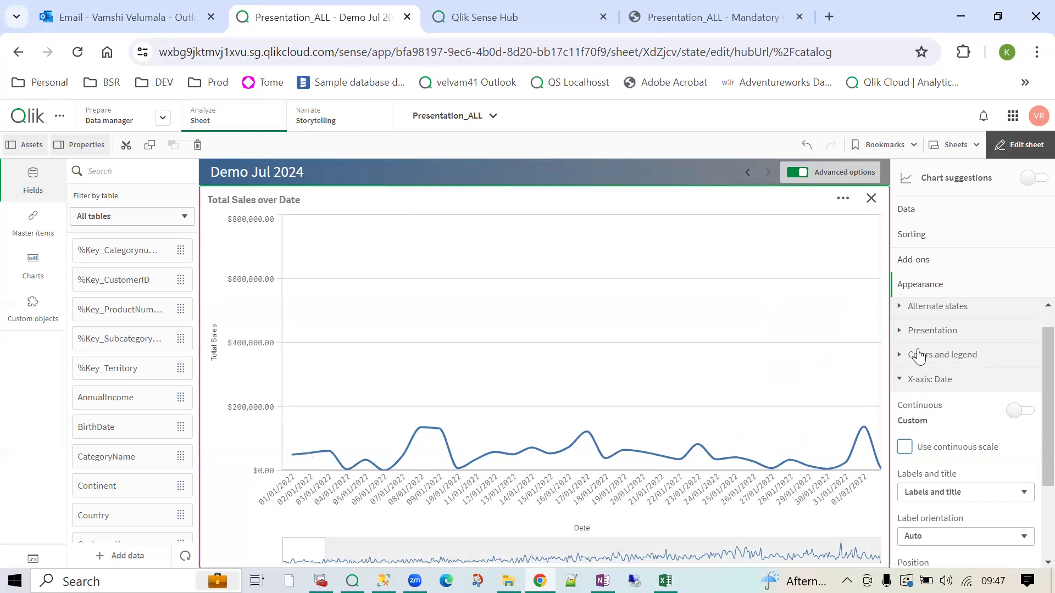
- Show data points on the line and set value labels to Auto
click(913, 331)
scroll(970, 497, down, 3)
click(954, 512)
scroll(954, 510, down, 2)
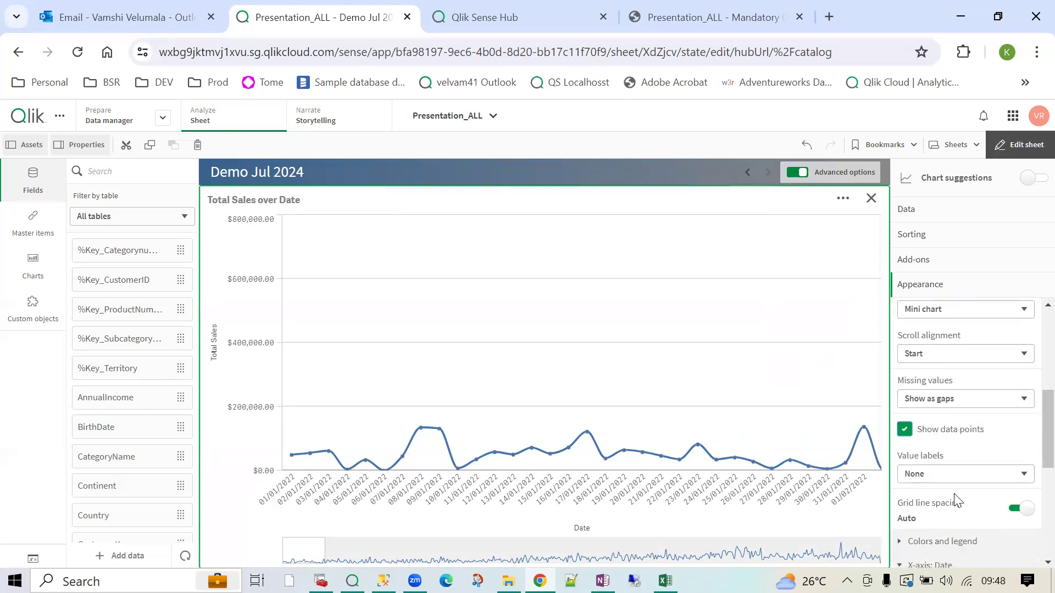
click(939, 474)
click(932, 500)
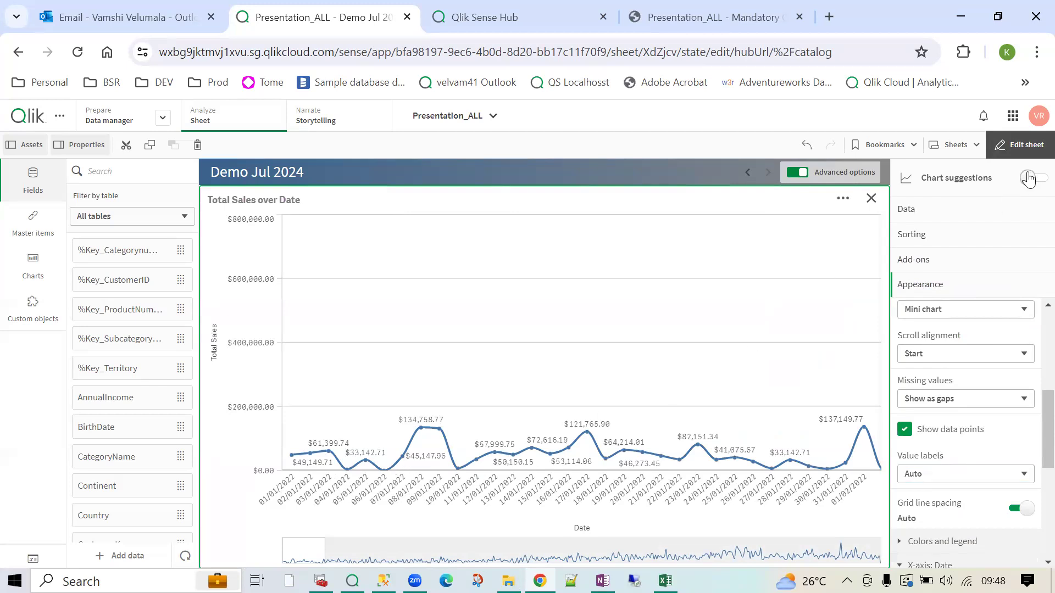
scroll(960, 521, down, 3)
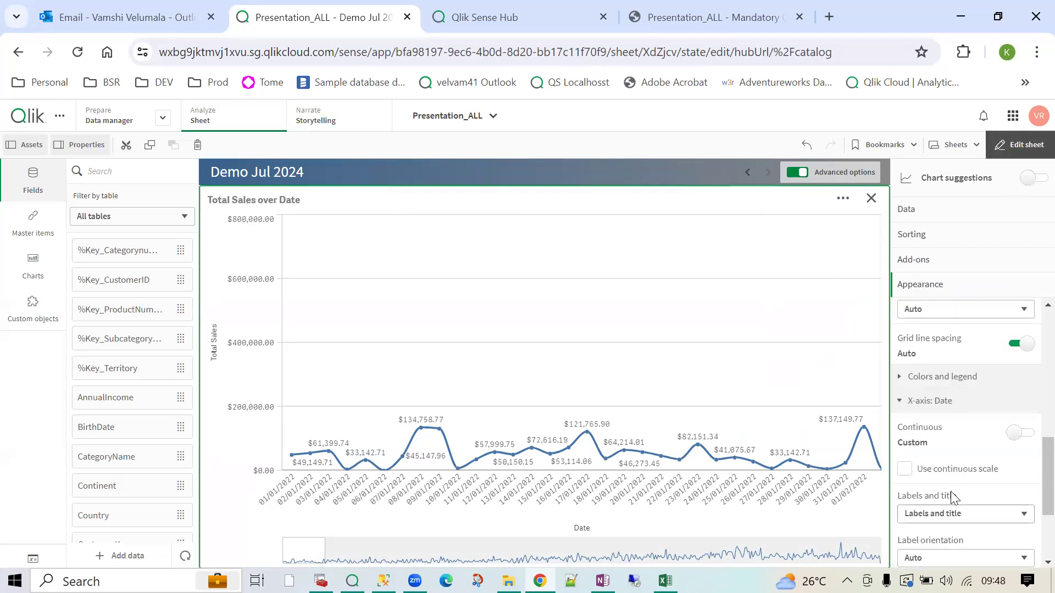
click(935, 406)
- Set colours to Custom, coloured by the Total Sales measure
click(932, 486)
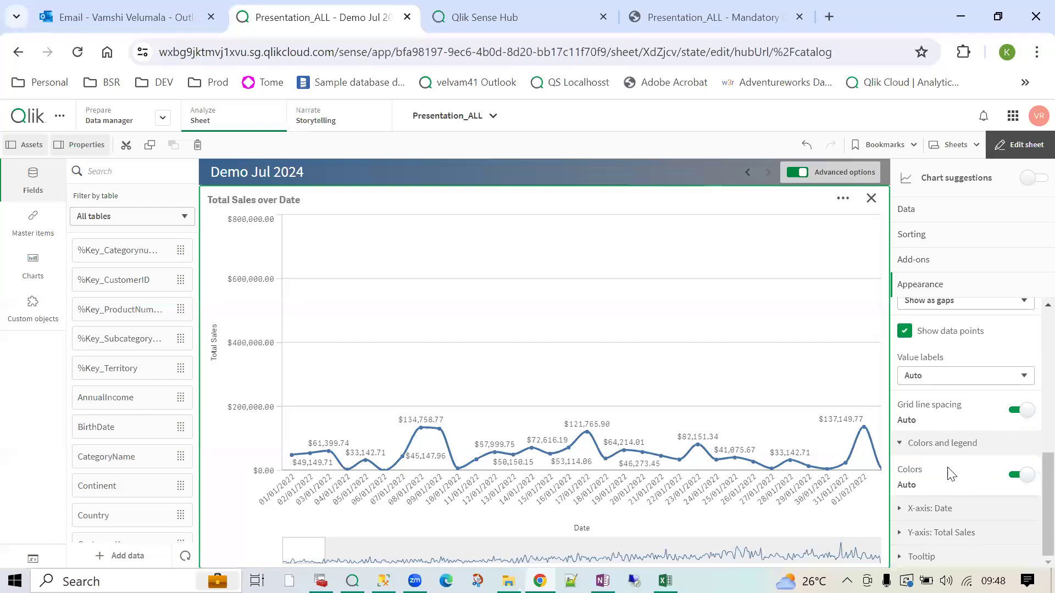
click(1023, 476)
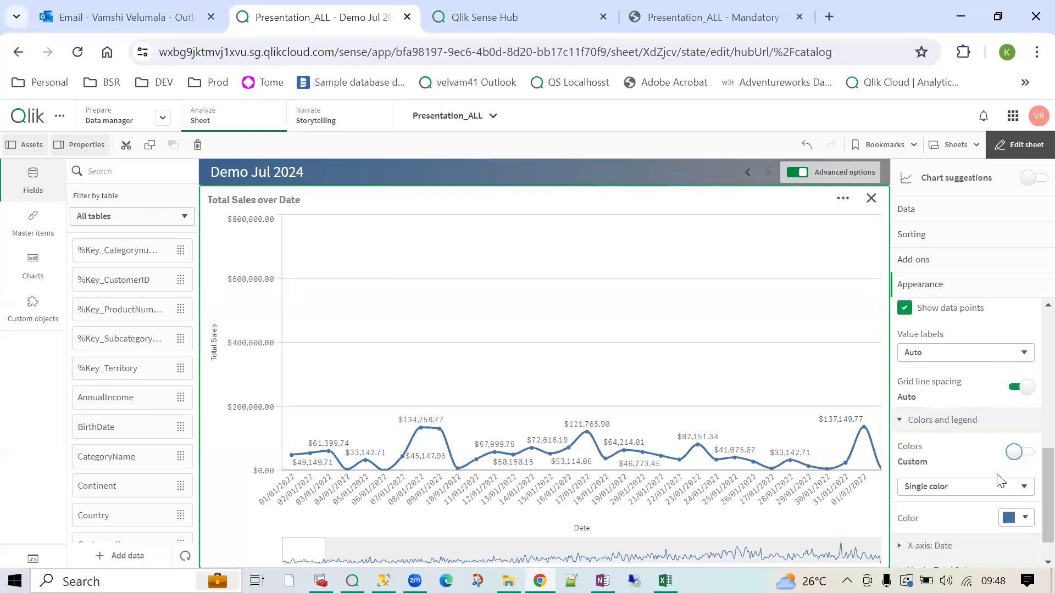
click(957, 462)
click(945, 486)
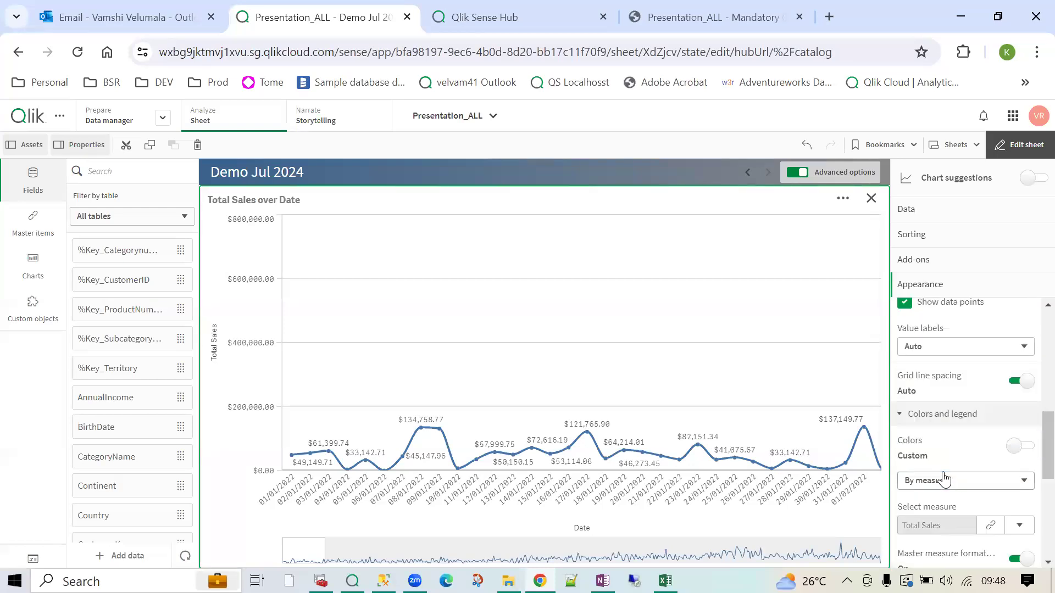
- Shift the visible dates to March 2022, then recolour the line with diverging colour classes
click(1021, 145)
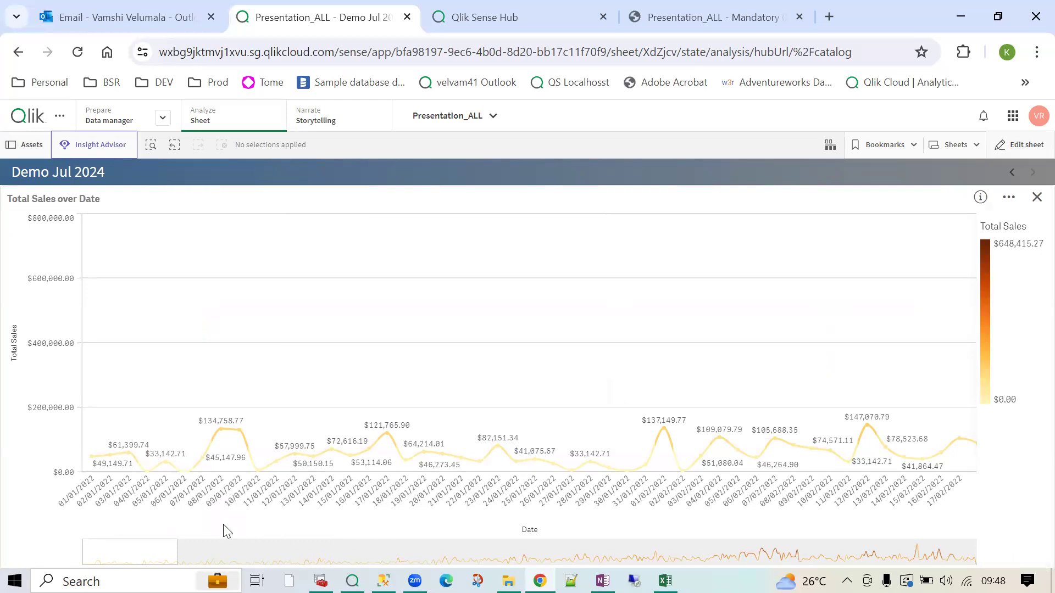
drag(138, 561, 243, 562)
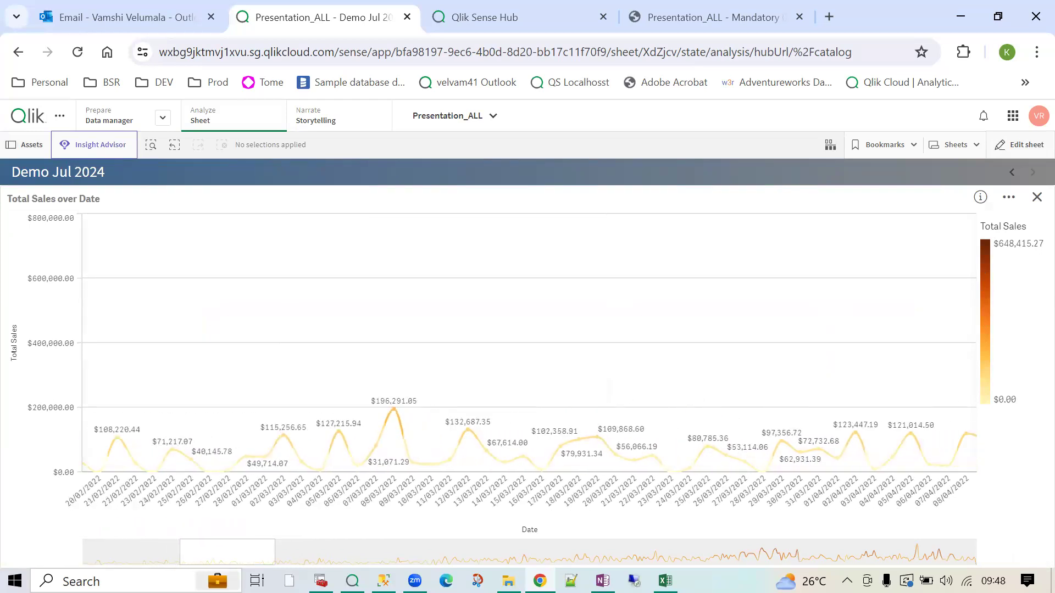
click(1019, 144)
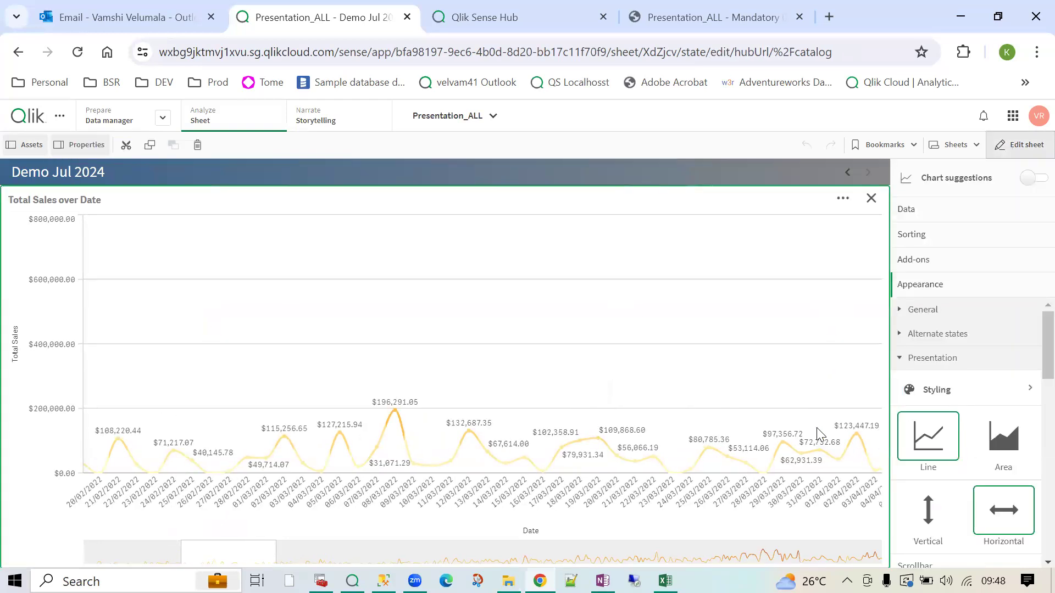
scroll(997, 470, down, 10)
scroll(984, 468, up, 4)
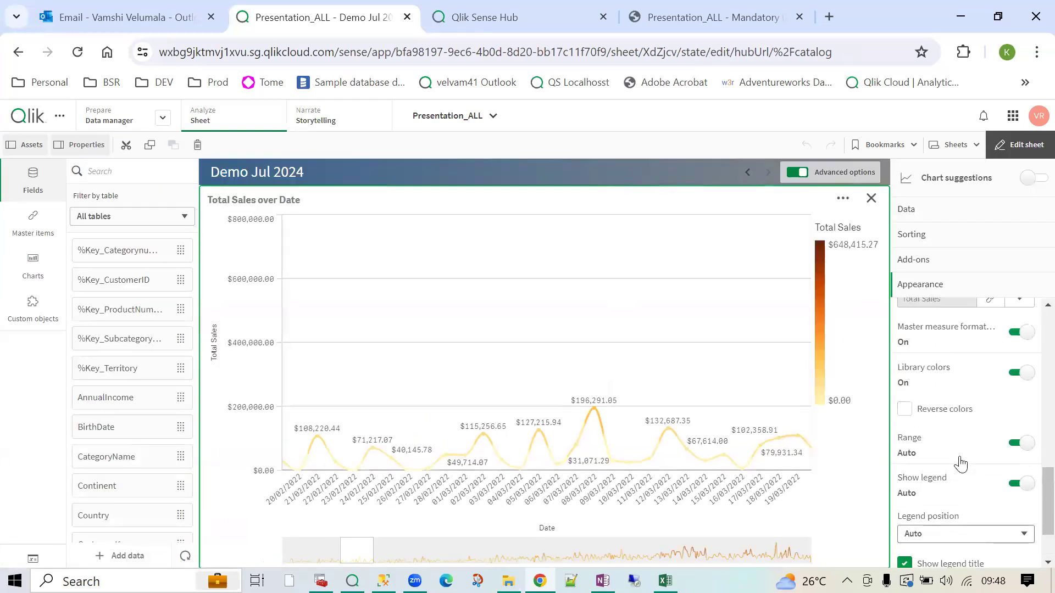
click(1021, 456)
scroll(989, 516, down, 5)
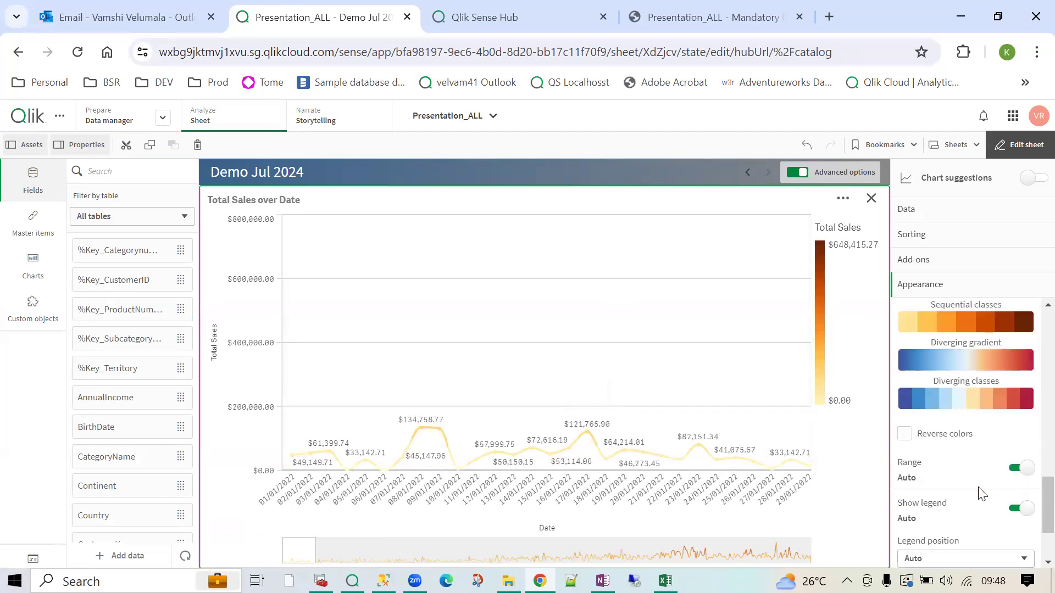
click(969, 411)
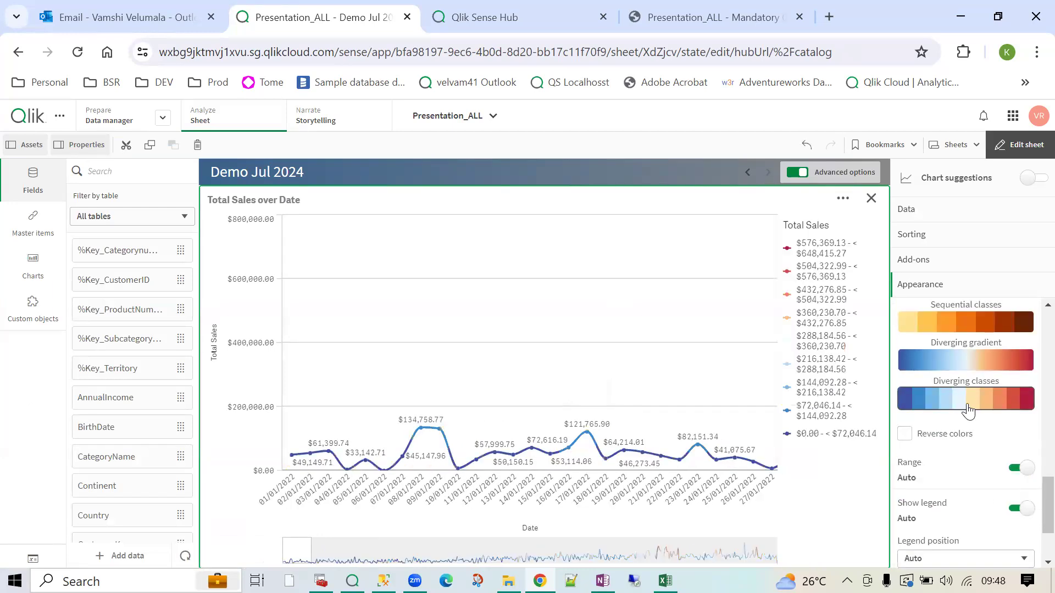
click(1017, 144)
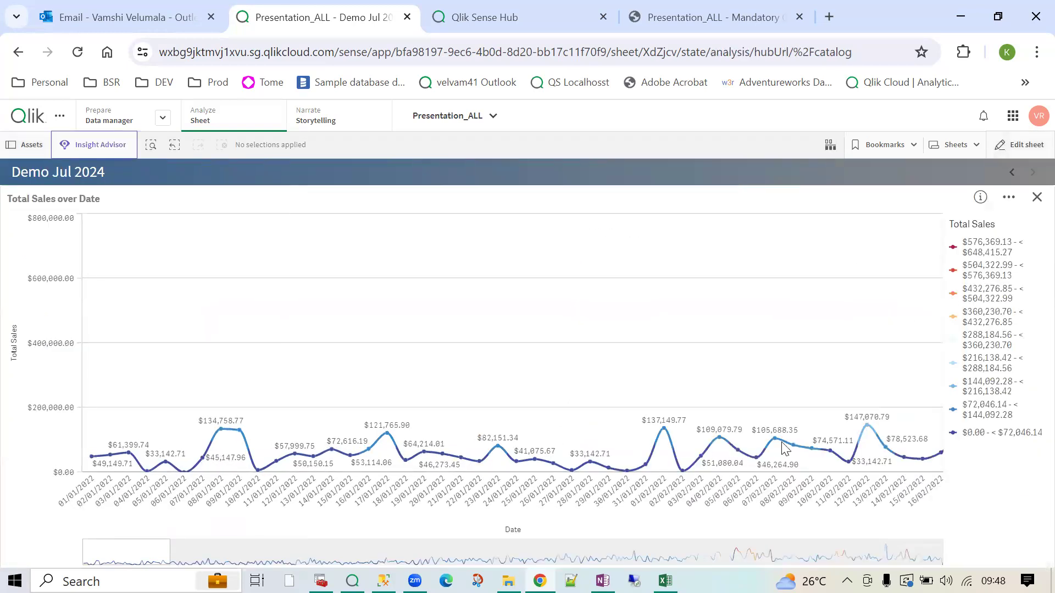
- Filter the sales chart to 07/09–15/09/2022, then close the enlarged chart and clear the Date selection
drag(173, 563, 586, 470)
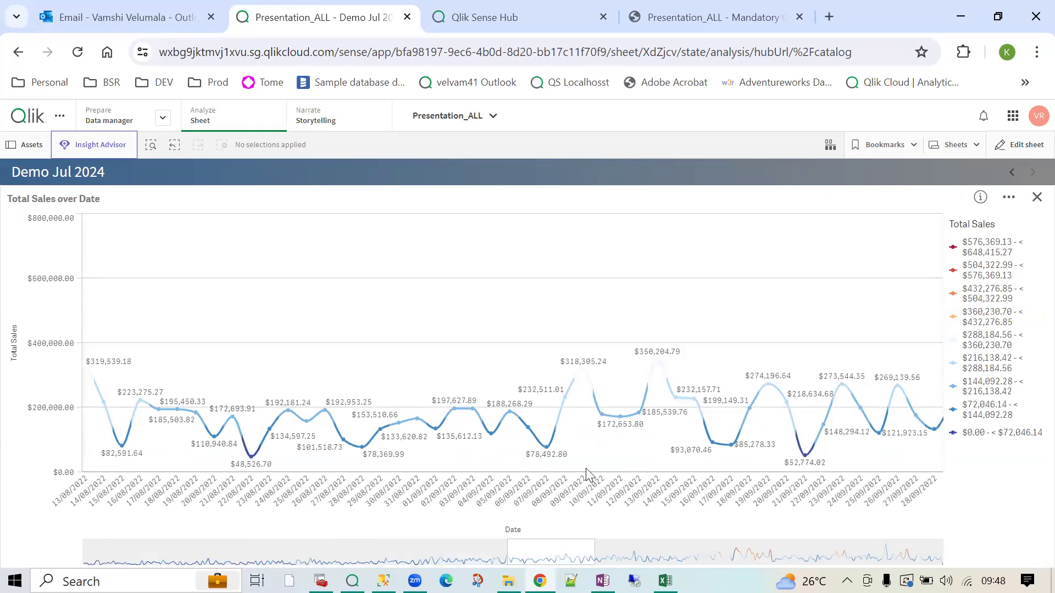
drag(559, 363, 617, 445)
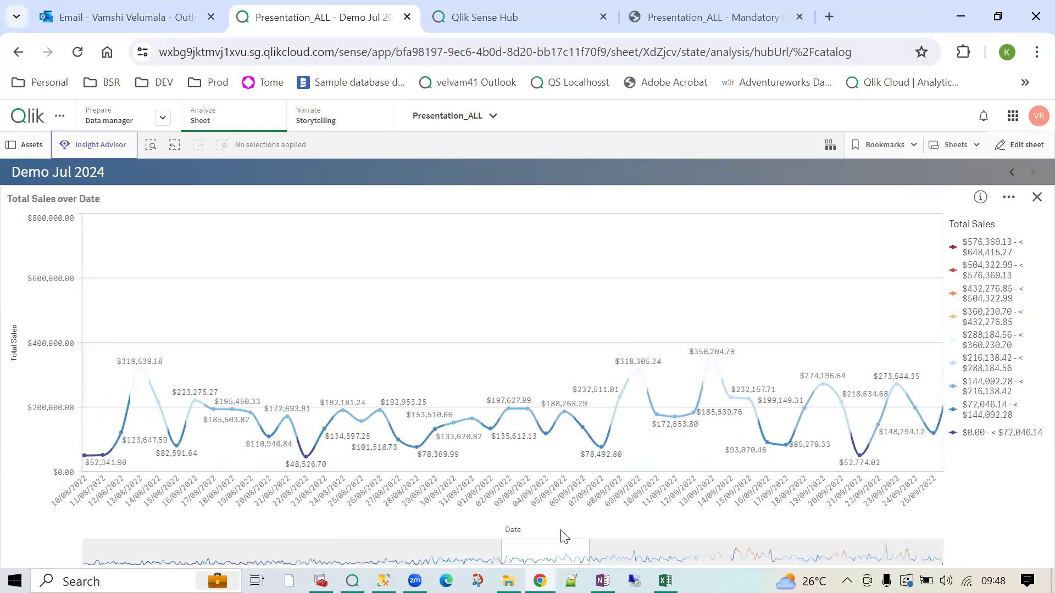
mouse_move(603, 500)
mouse_down()
mouse_move(754, 510)
mouse_move(739, 505)
mouse_up()
click(1036, 178)
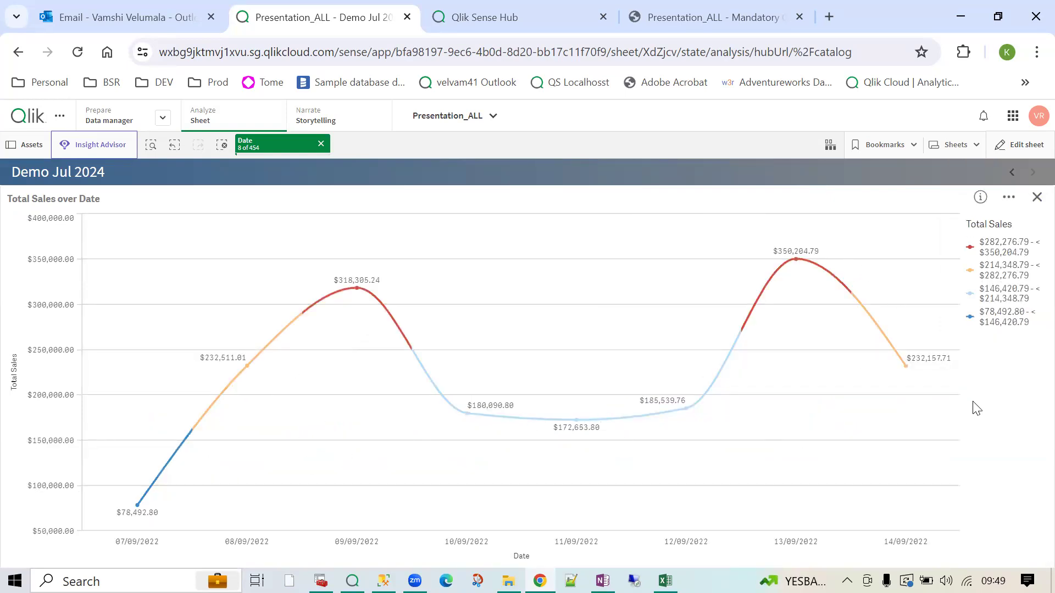
click(1037, 198)
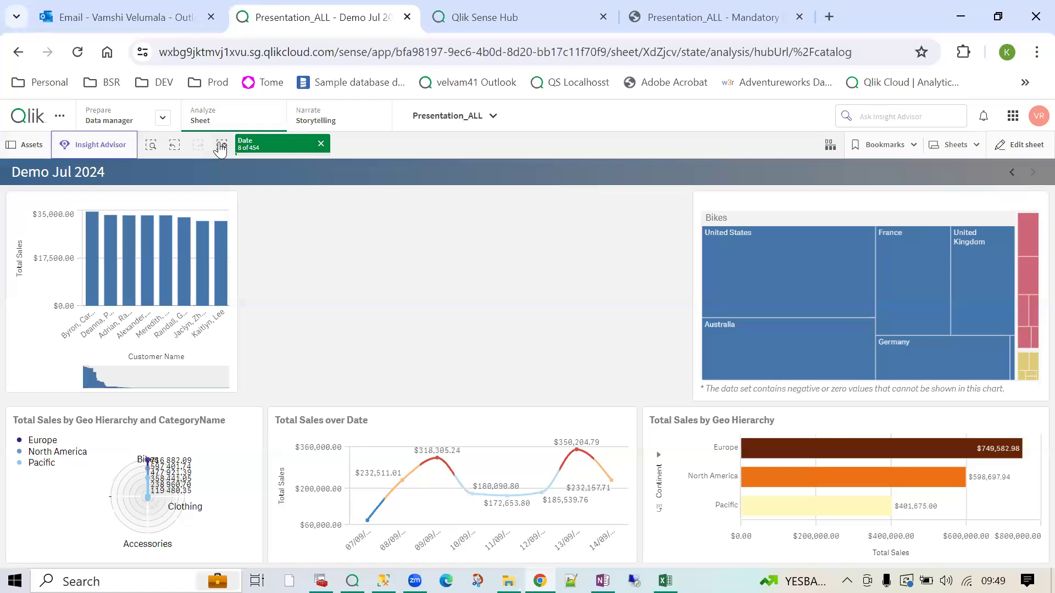
click(222, 146)
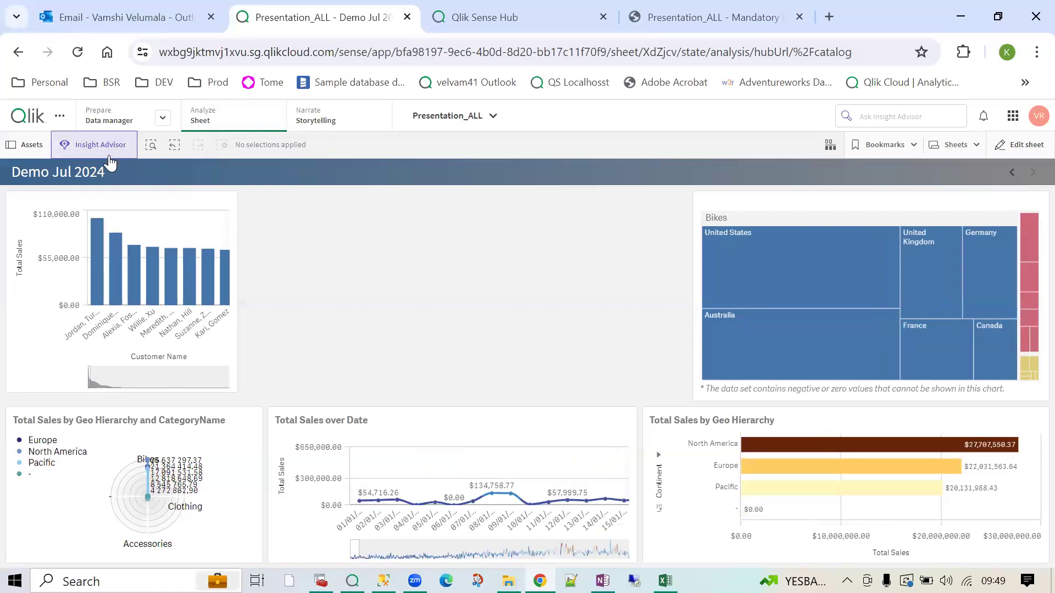
- Open Insight Advisor and list every analysis type, such as Year to date, Correlation and Process control
click(105, 149)
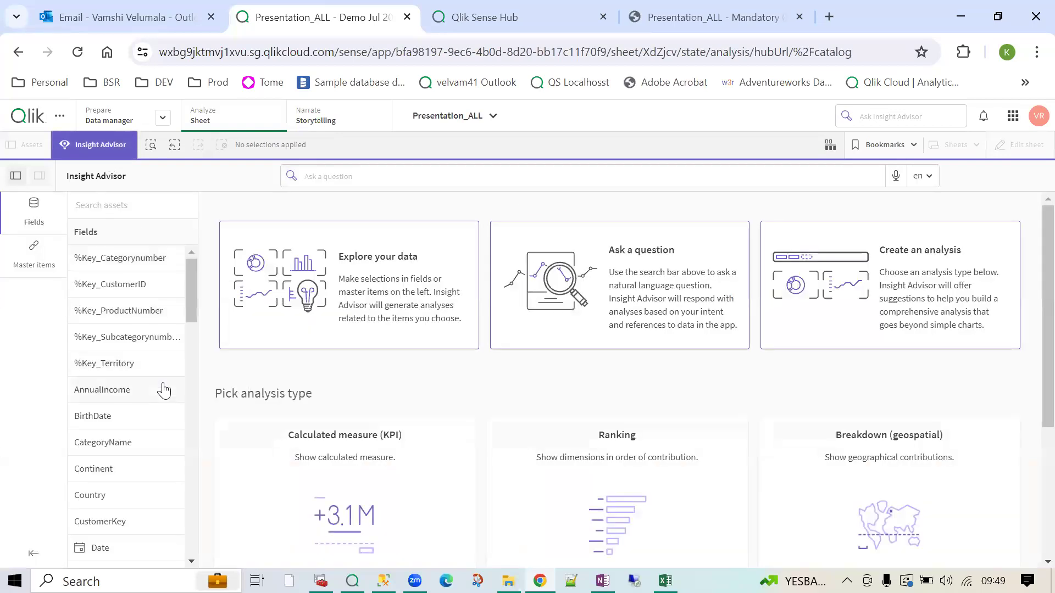
scroll(163, 392, down, 3)
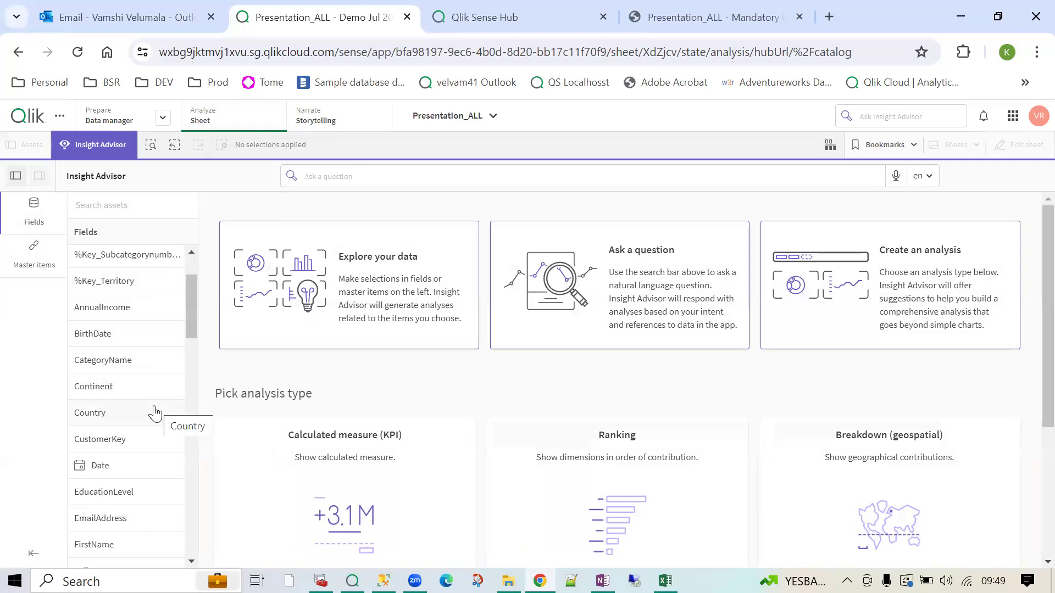
scroll(542, 484, down, 3)
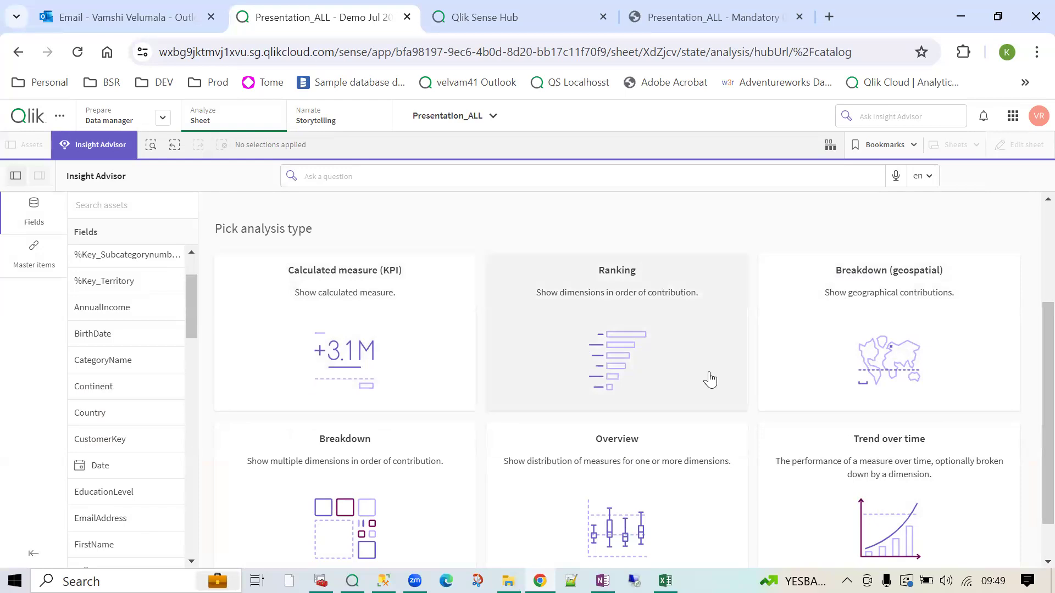
scroll(765, 427, down, 1)
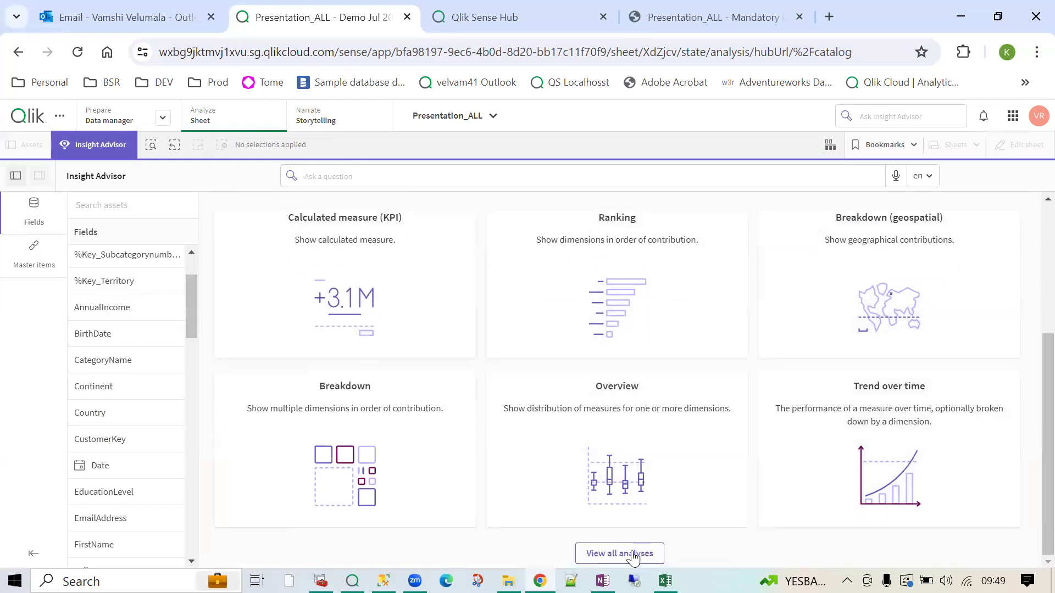
click(620, 554)
scroll(610, 484, down, 10)
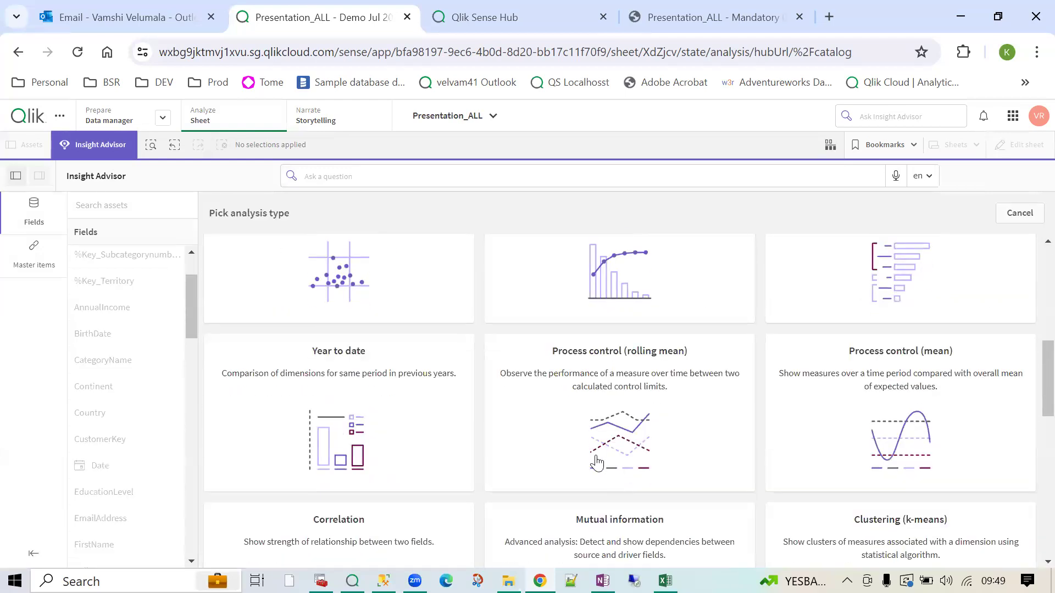
scroll(601, 467, down, 5)
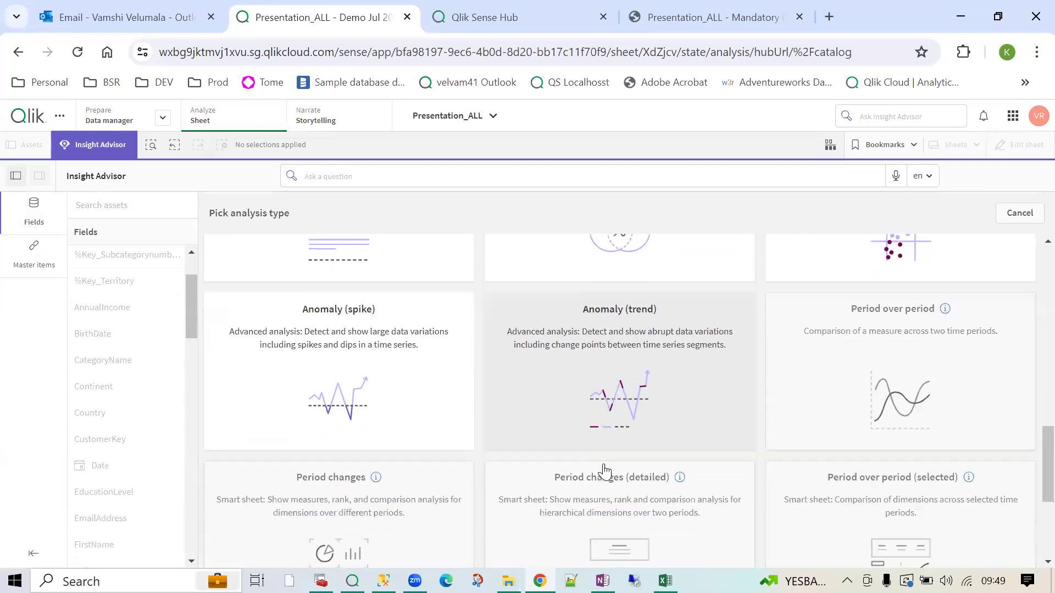
scroll(605, 470, down, 3)
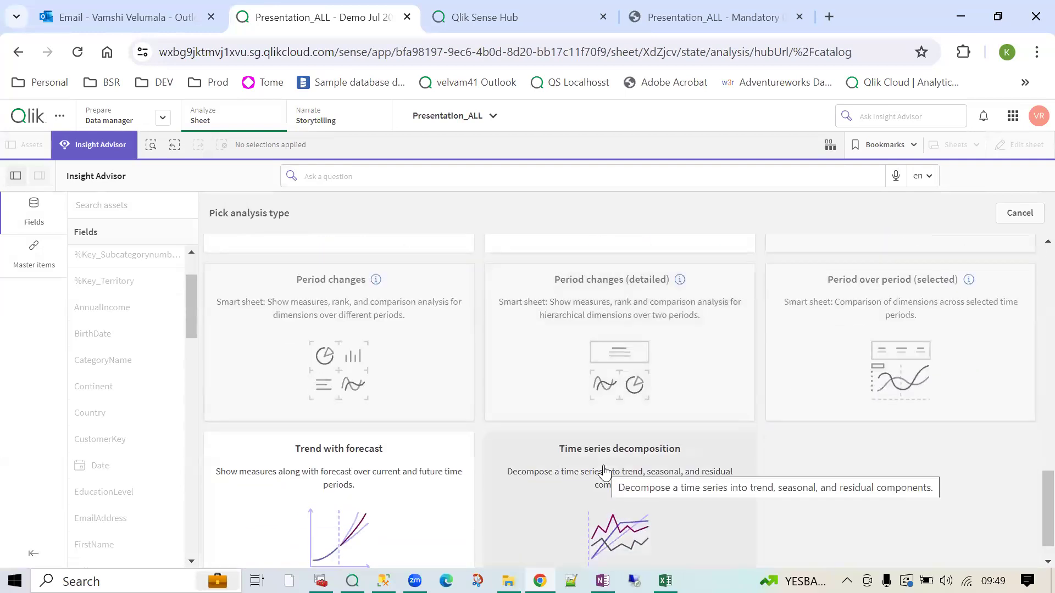
scroll(604, 471, up, 2)
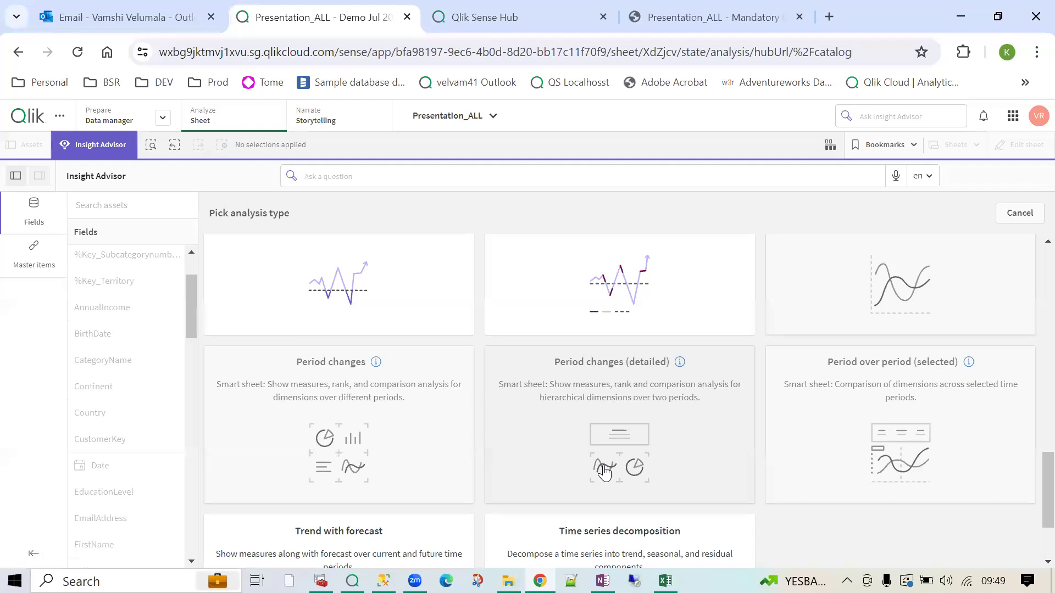
scroll(604, 471, up, 5)
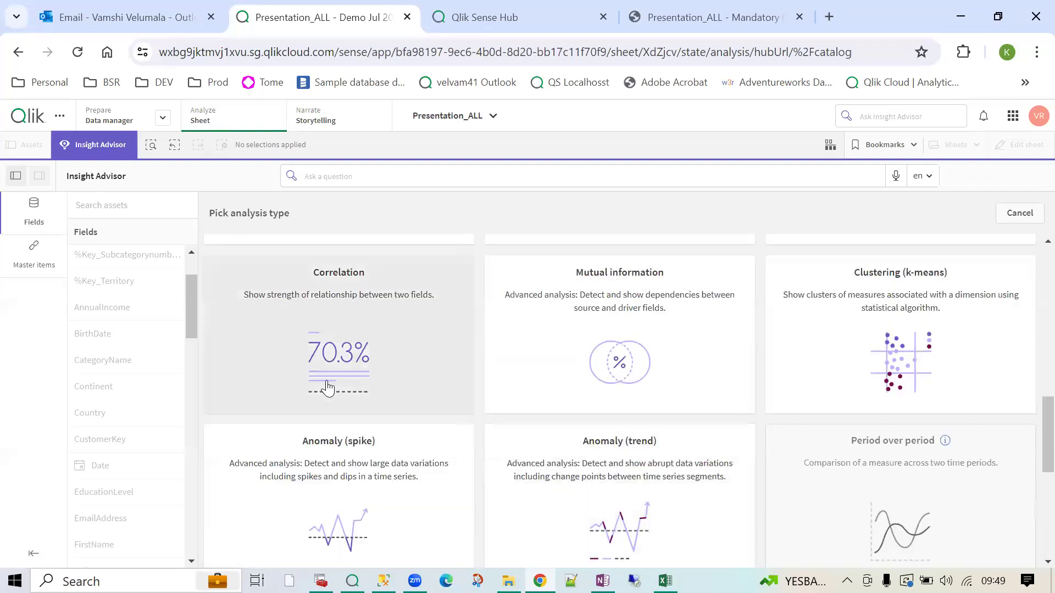
scroll(328, 388, up, 9)
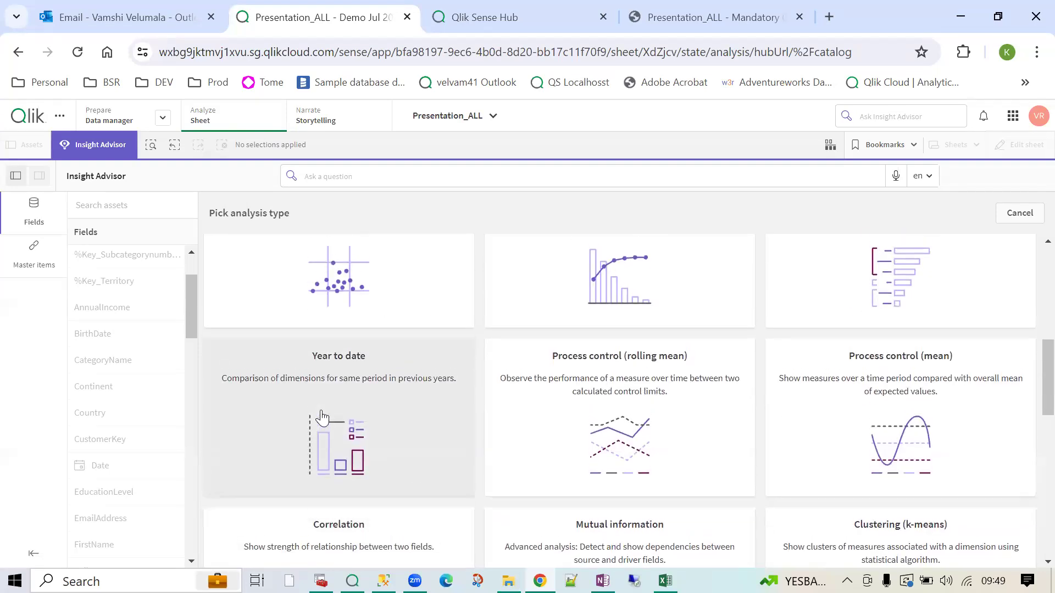
- Write the question 'What is my sales in 2022 for bikes' in Insight Advisor
click(340, 177)
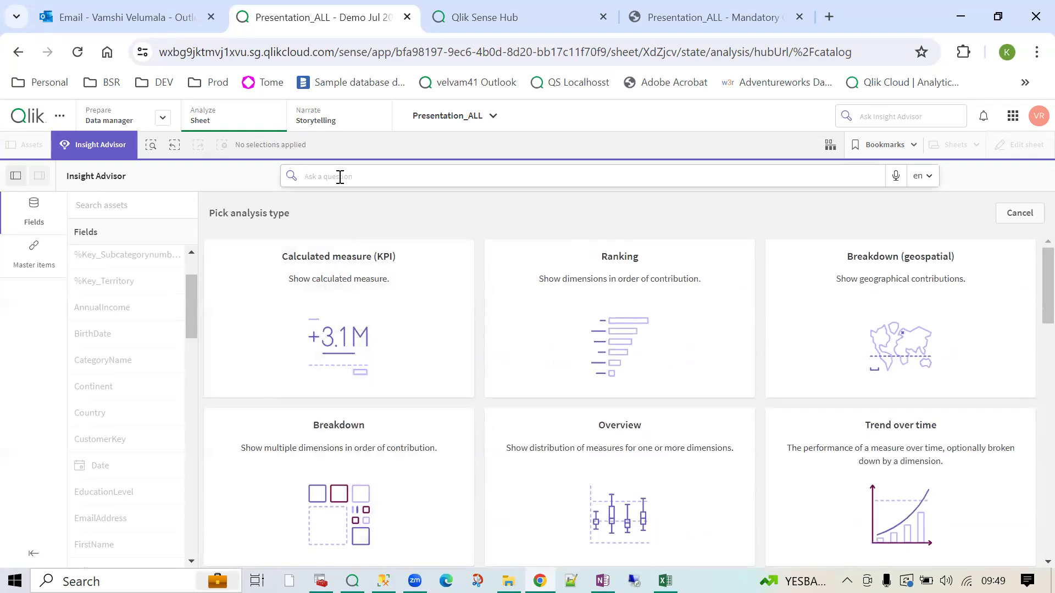
text(What is my)
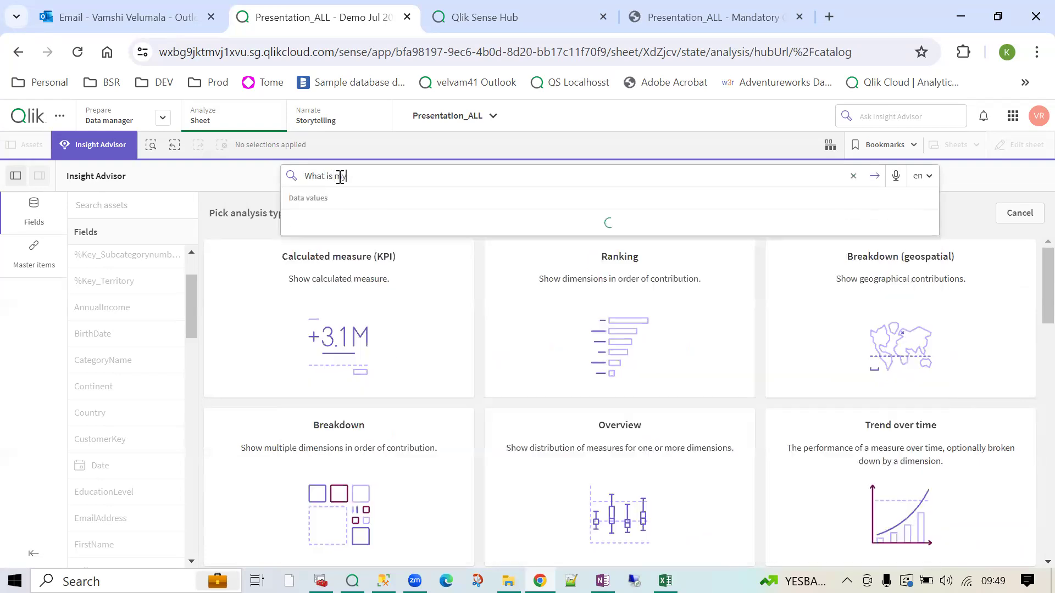
text( sales in 2022)
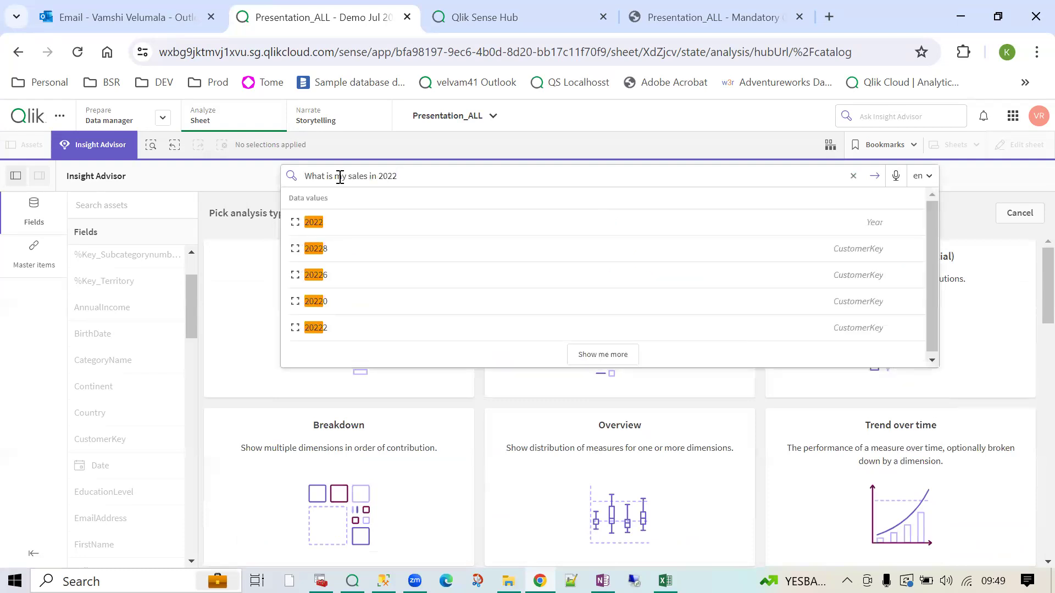
drag(436, 179, 356, 179)
click(414, 174)
text(by cat)
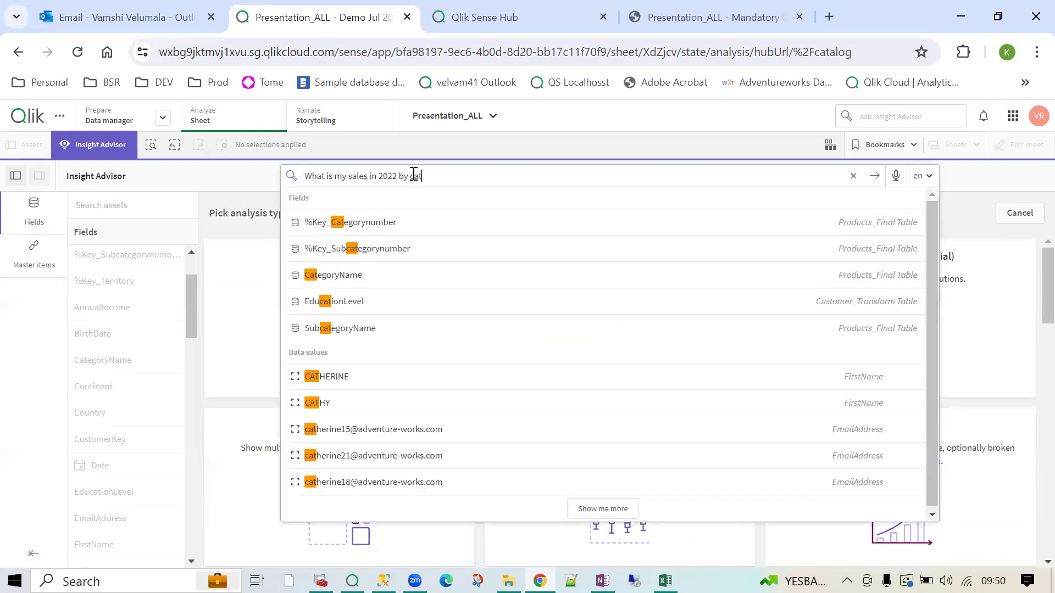
key(BackSpace)
key(BackSpace)
key(BackSpace)
key(BackSpace)
key(BackSpace)
key(BackSpace)
text(for b)
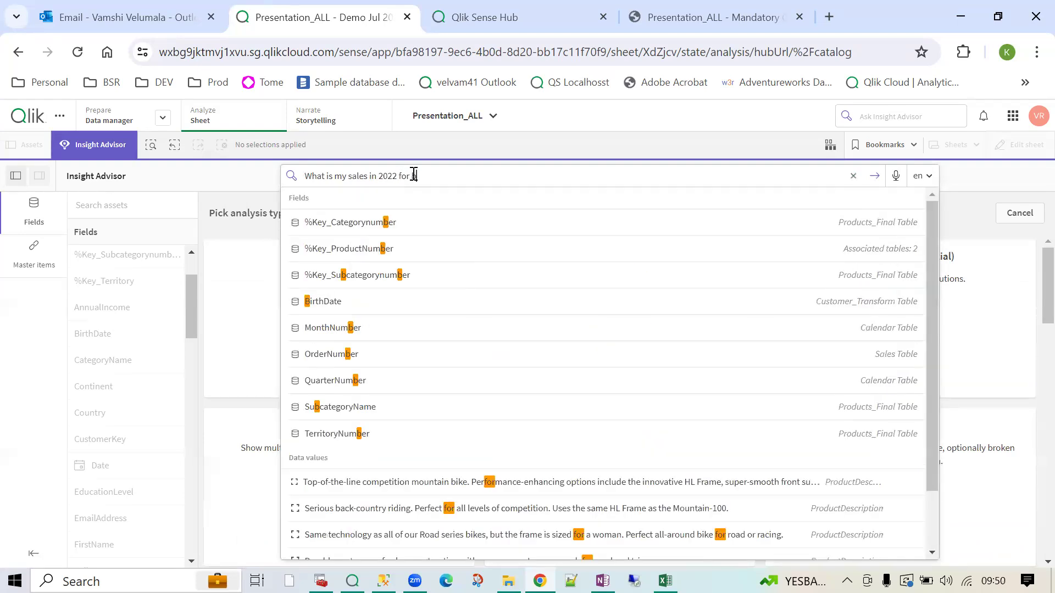
text(ikes)
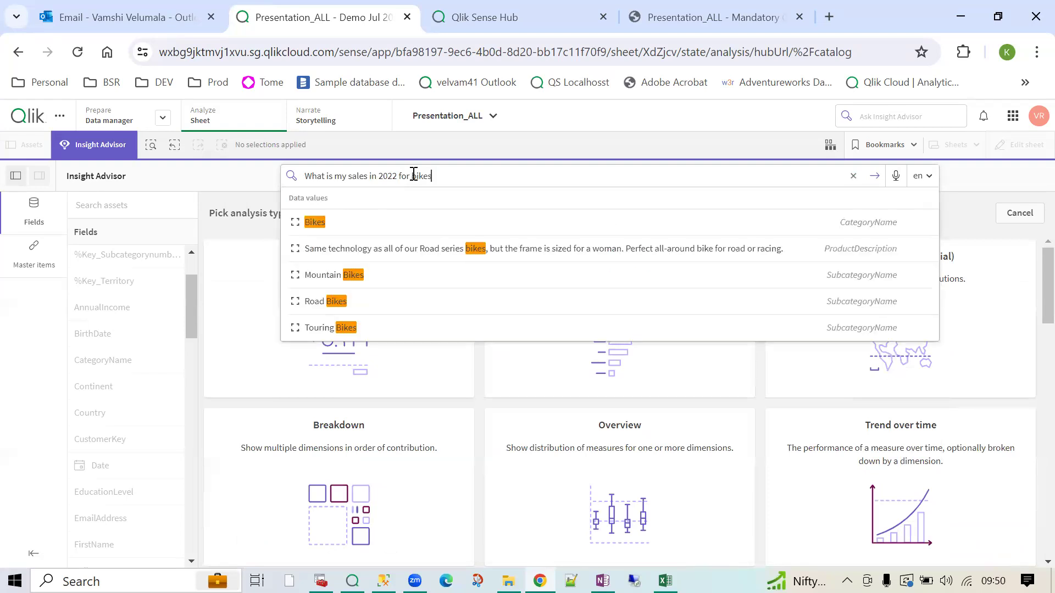
- Reword it to 'show me sales in 2022 for bikes' and submit
drag(457, 176, 317, 171)
double_click(318, 167)
key(BackSpace)
key(Delete)
key(Delete)
text(show me)
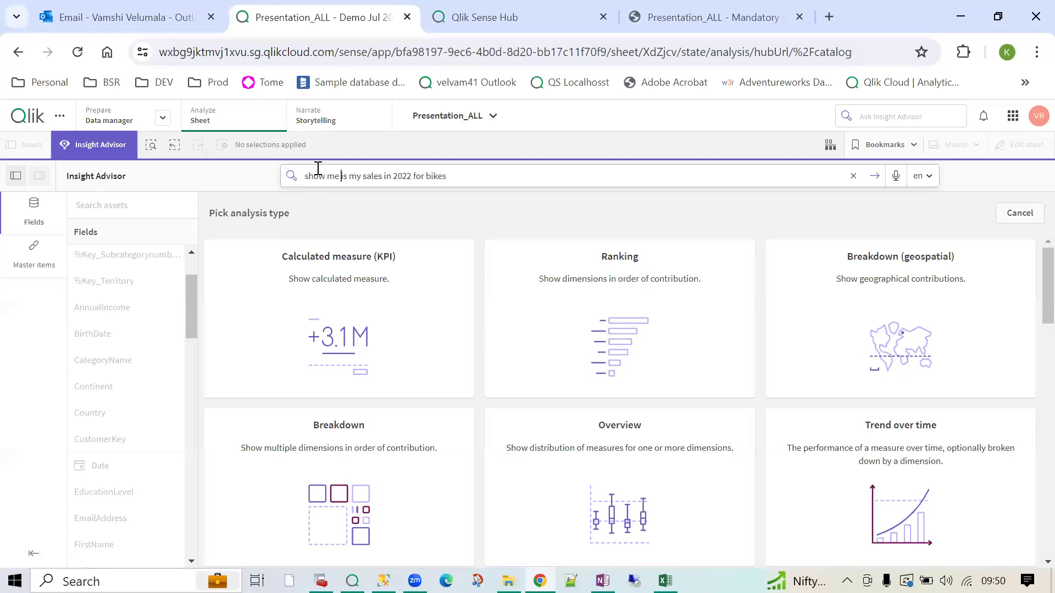
key(Delete)
key(Delete)
key(Delete)
key(Delete)
click(445, 181)
double_click(348, 175)
text(sales)
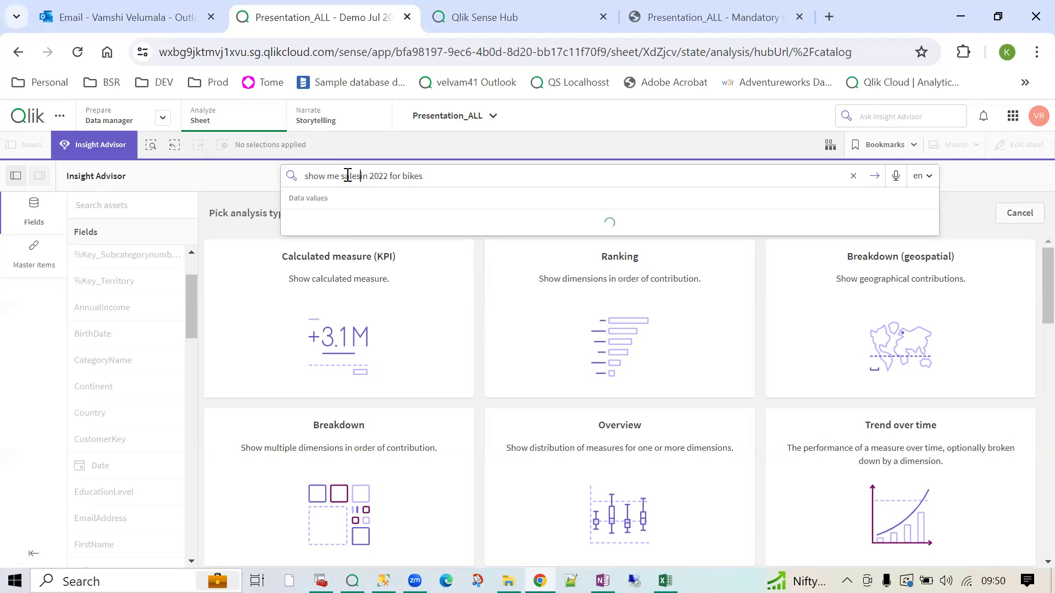
click(439, 180)
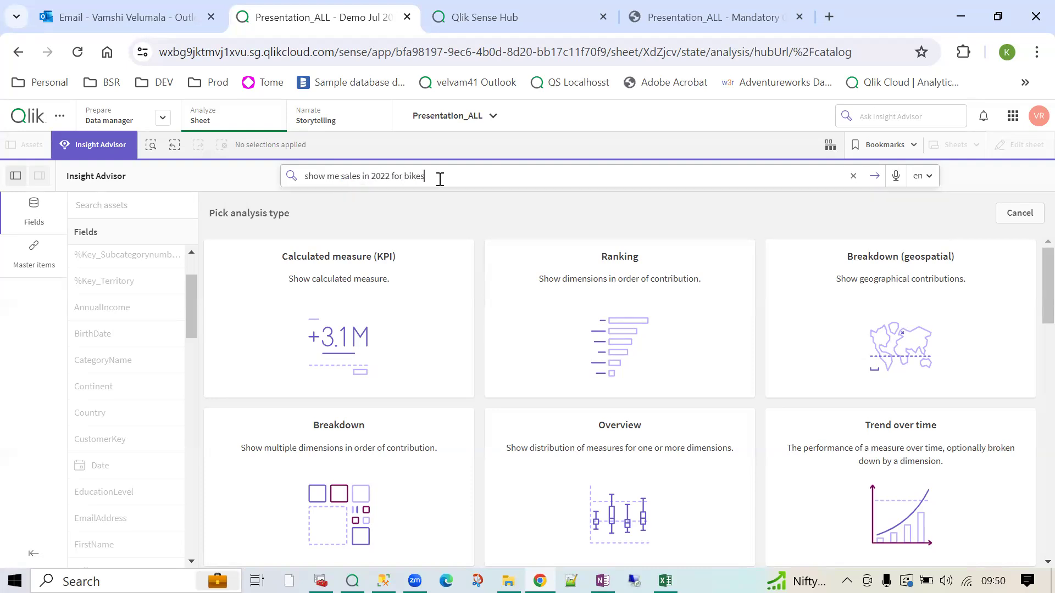
key(Return)
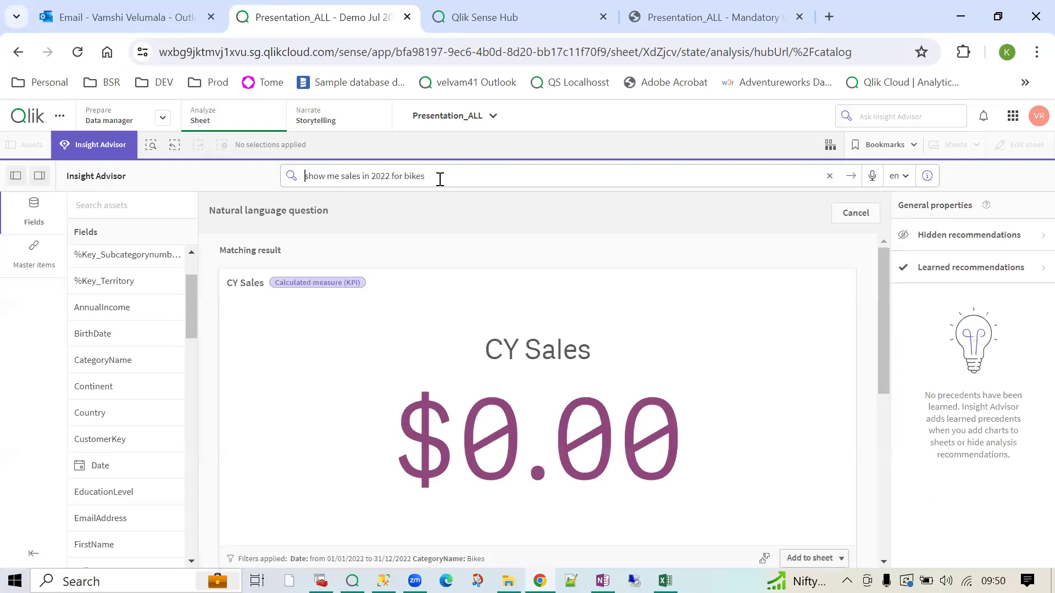
- Revise the question to 'show me total sales in 2022 for bikes' and submit it
scroll(474, 256, down, 3)
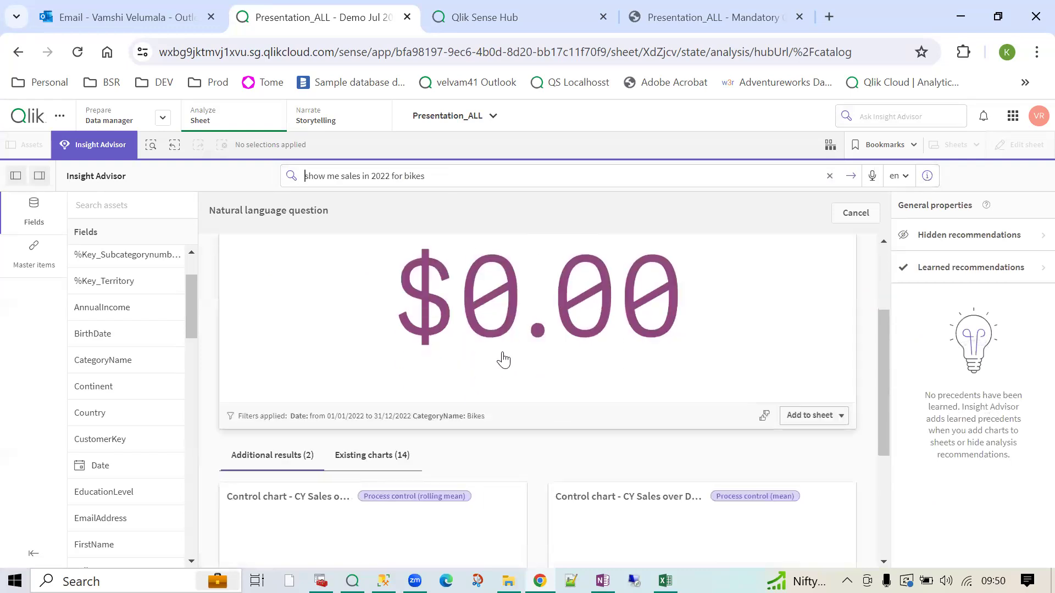
scroll(511, 352, down, 3)
scroll(511, 352, up, 6)
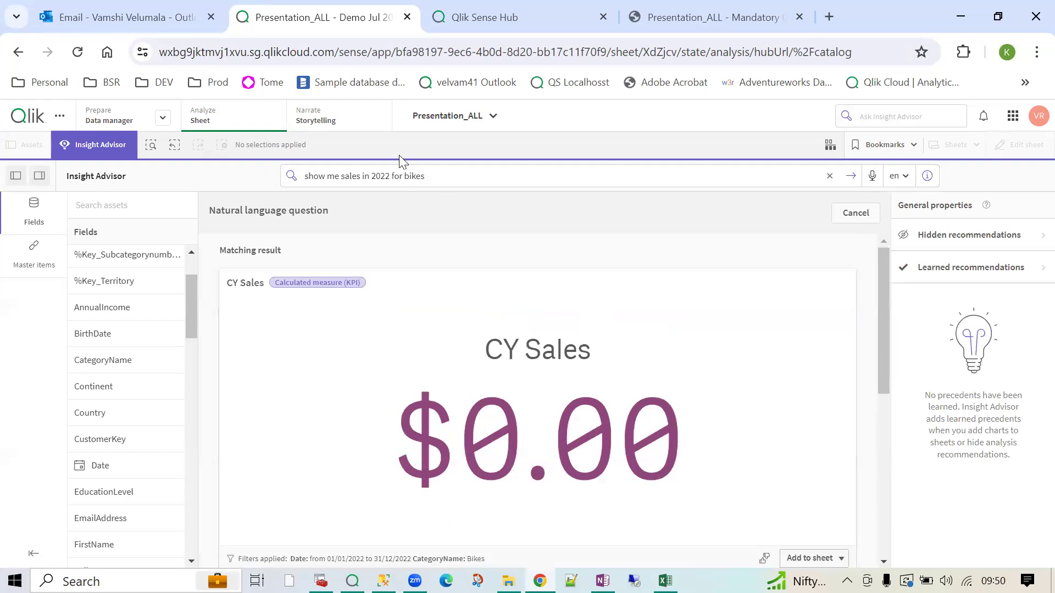
click(344, 175)
text(total)
key(Return)
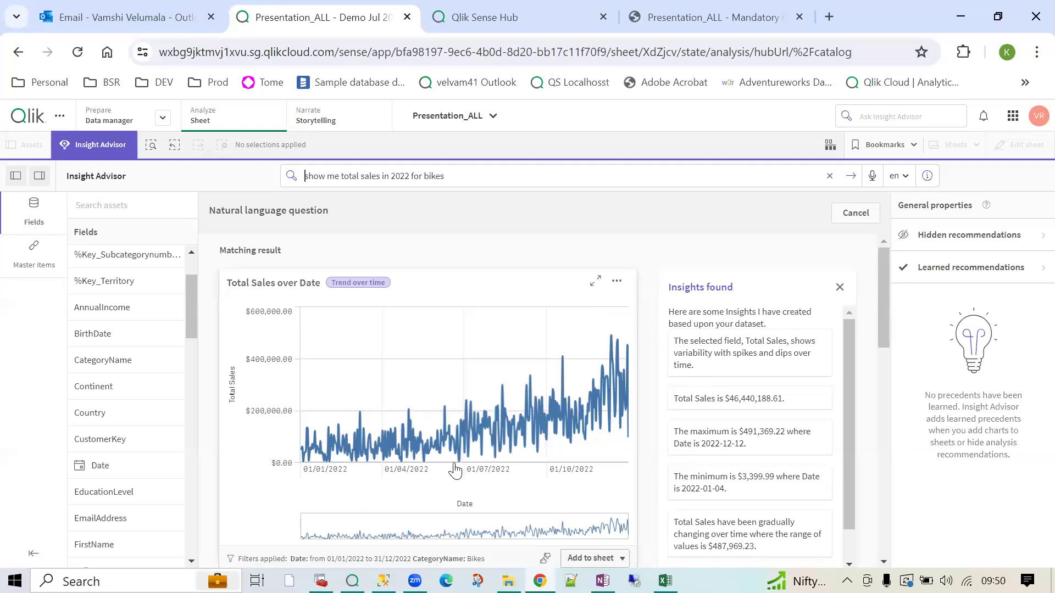
- Expand the Total Sales over Date result chart and review the question text
click(597, 283)
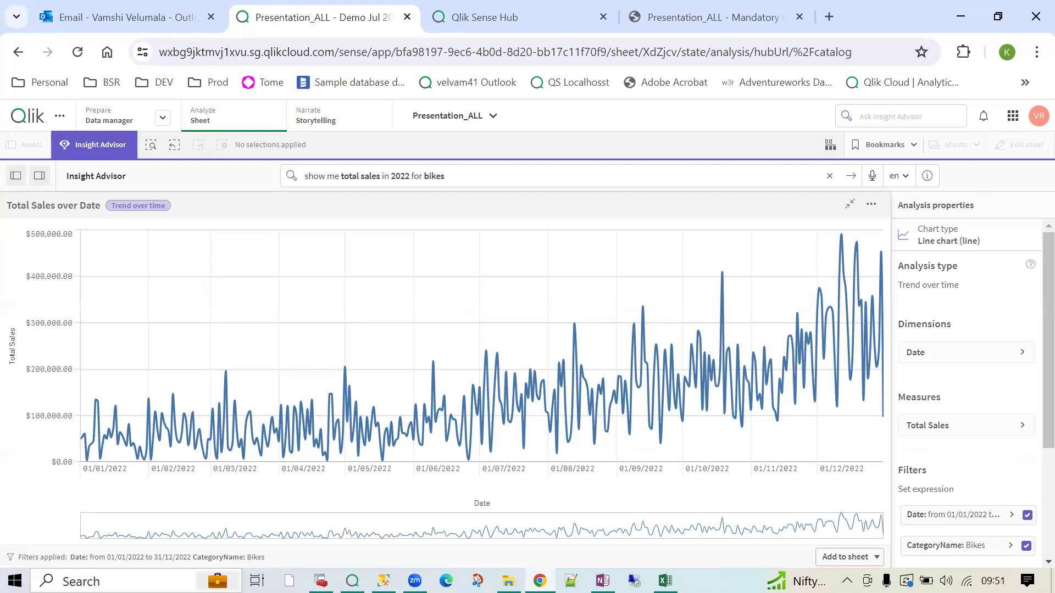
drag(446, 177, 305, 176)
click(416, 177)
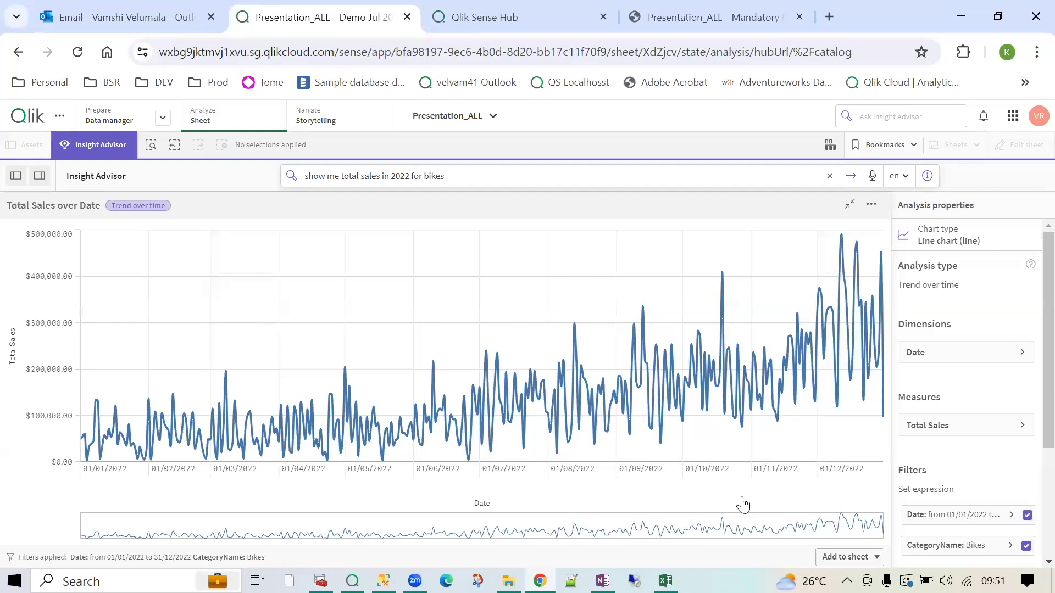
- Inspect the Date (2022) and CategoryName (Bikes) filters in Analysis properties, then return to the results
scroll(998, 489, down, 3)
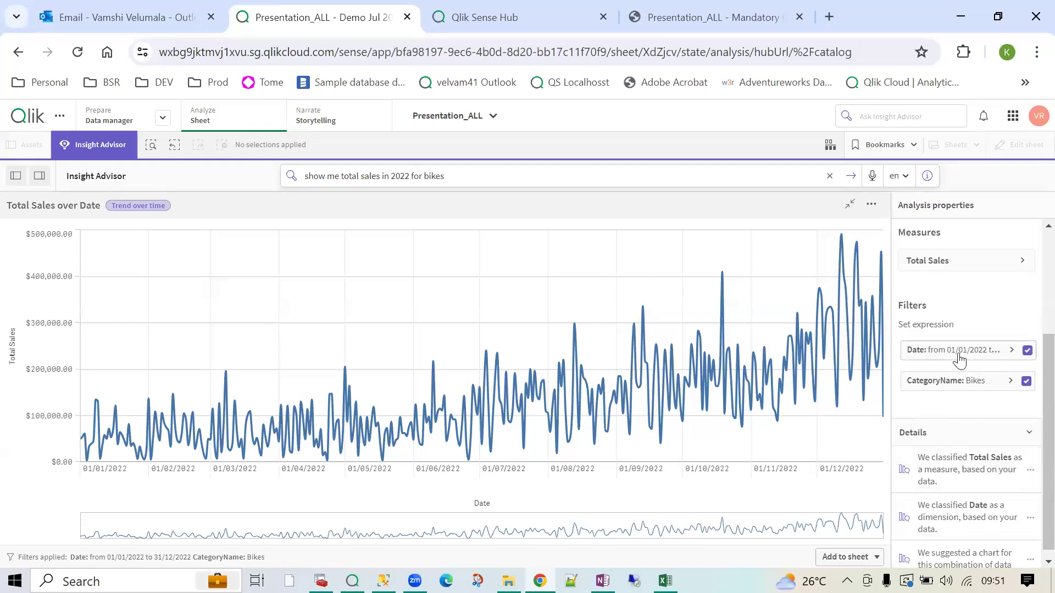
click(967, 354)
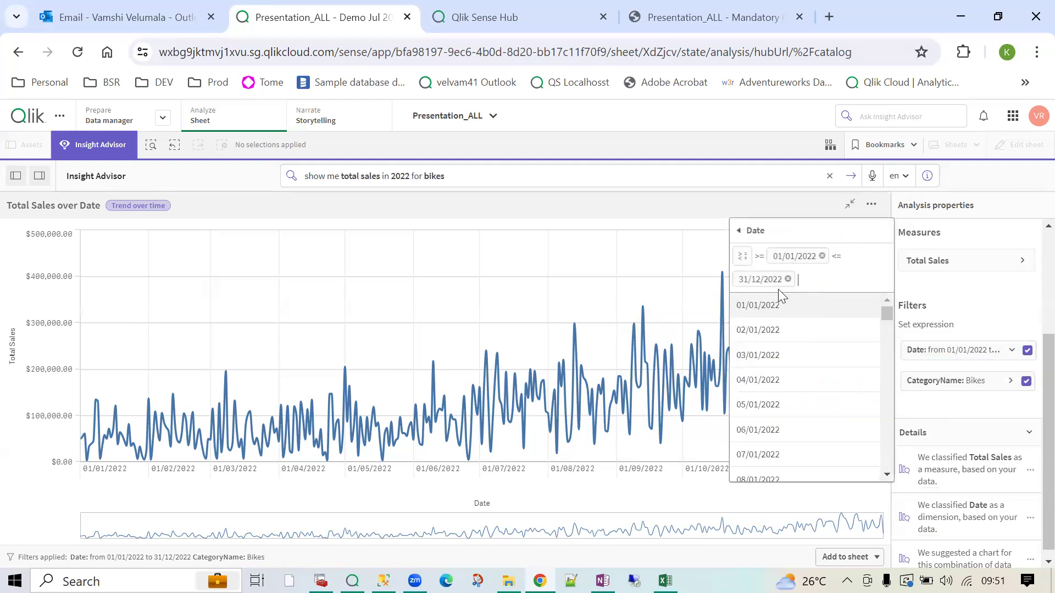
click(985, 350)
click(970, 380)
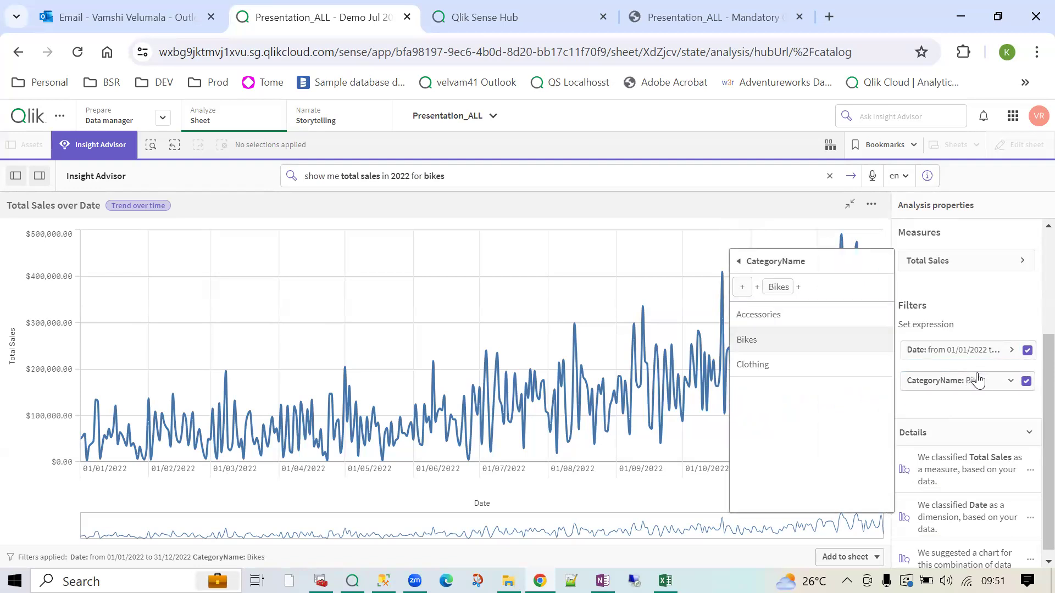
click(849, 205)
drag(884, 318, 884, 422)
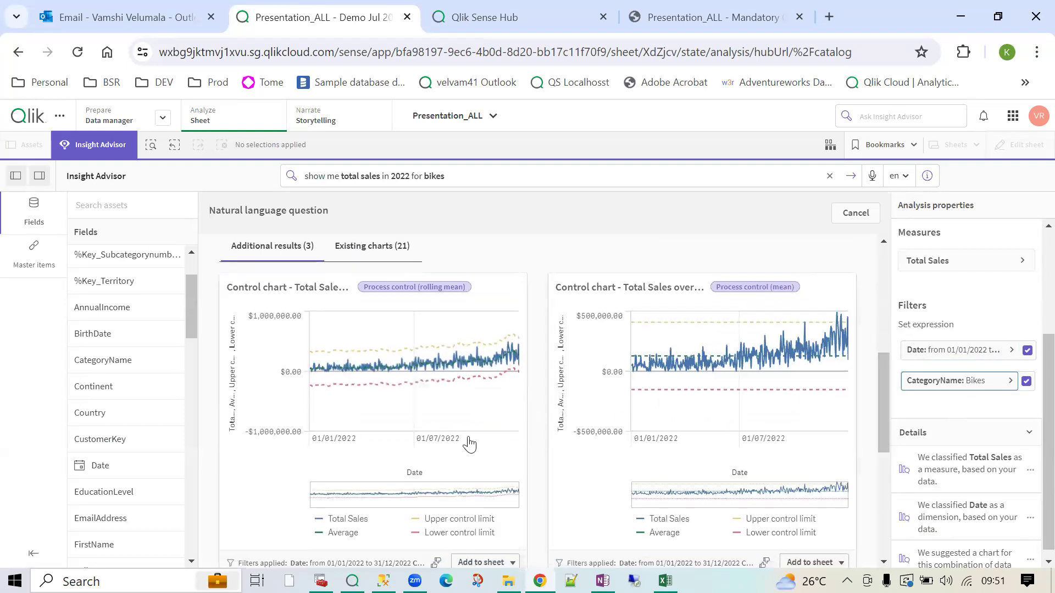
- Enlarge the Total Sales KPI card for 2022 Bikes to full size, then shrink it back
scroll(387, 456, down, 2)
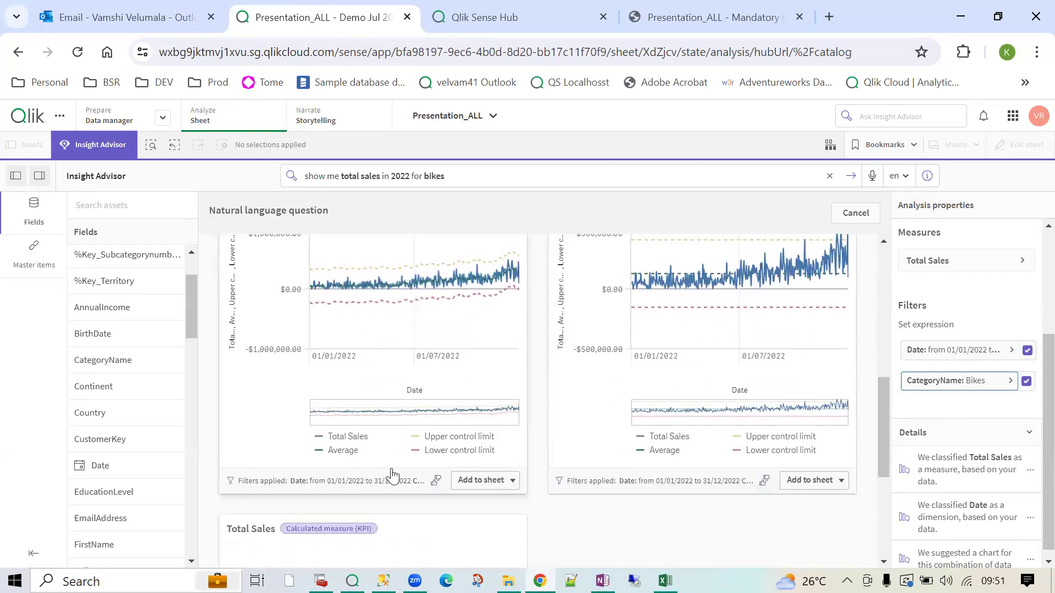
scroll(392, 476, down, 5)
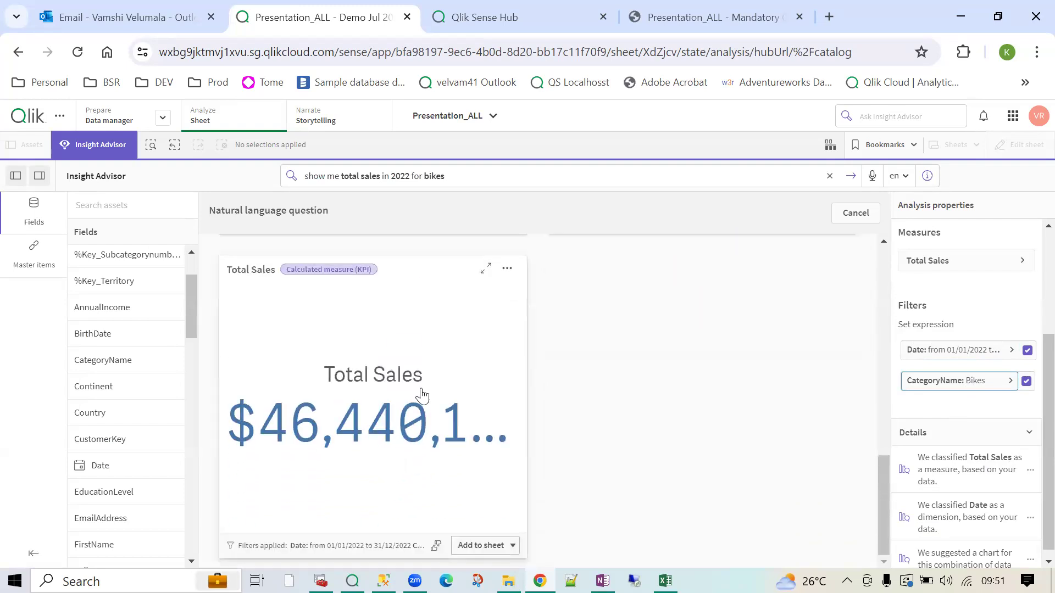
click(486, 268)
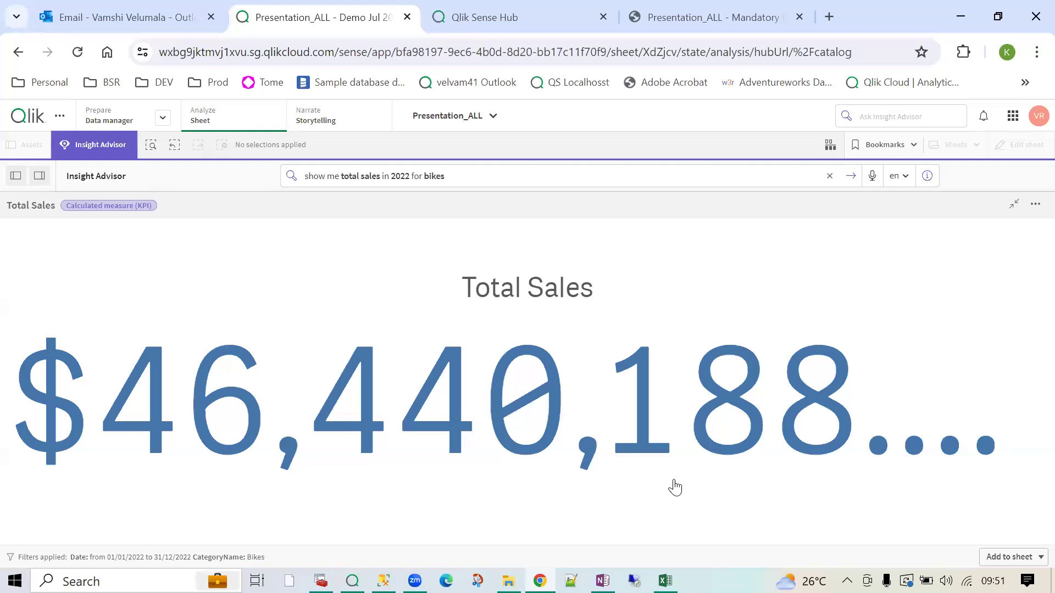
click(1014, 204)
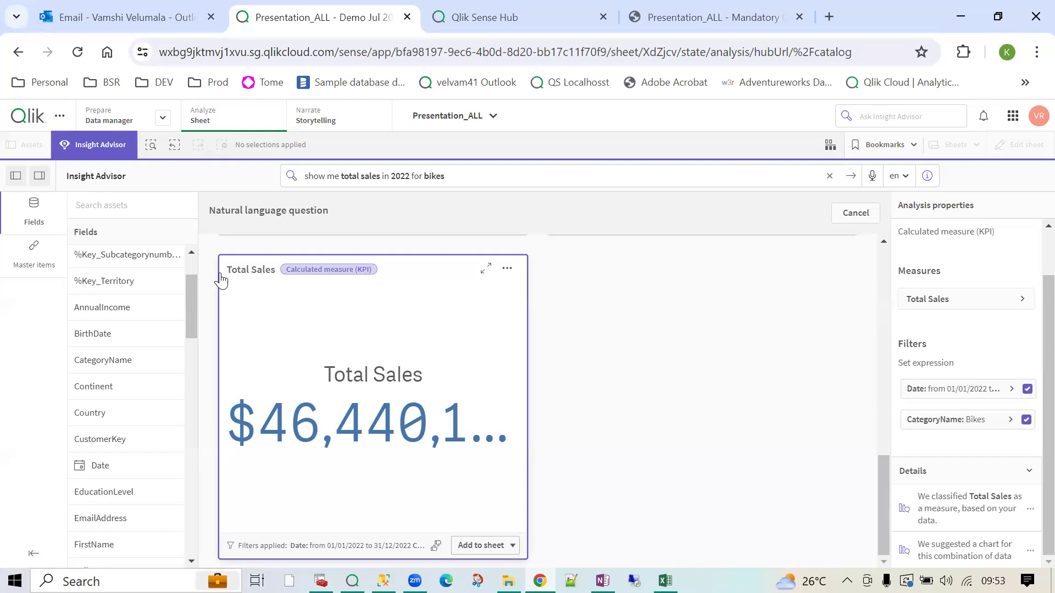
- Switch to Notepad++ showing the 1_SQL Query for data model.sql script
click(572, 580)
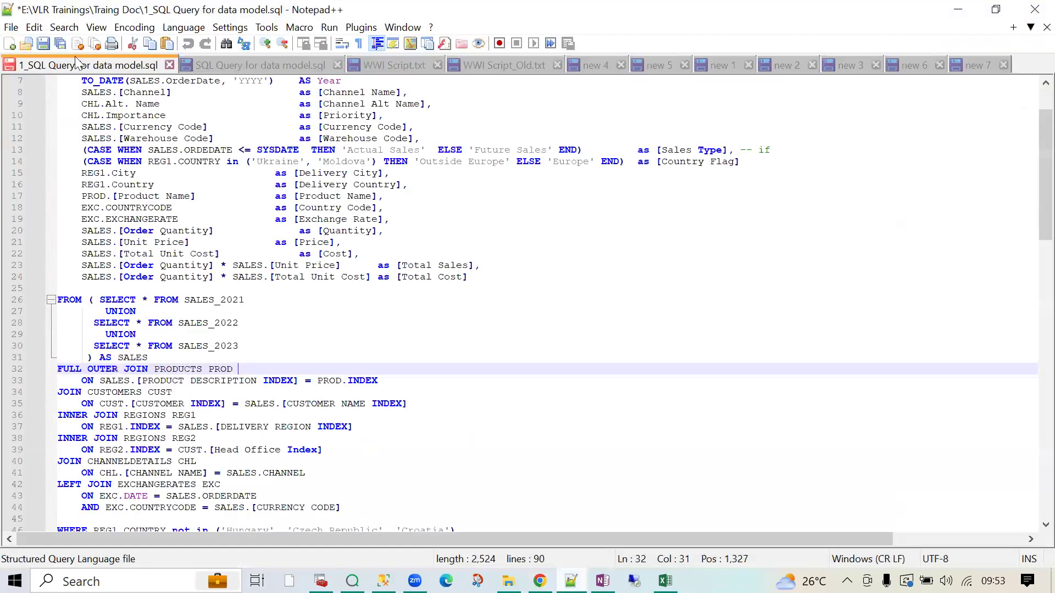
- Start a new Notepad++ document with a Database line and a Reports development line
click(10, 44)
key(Return)
key(Return)
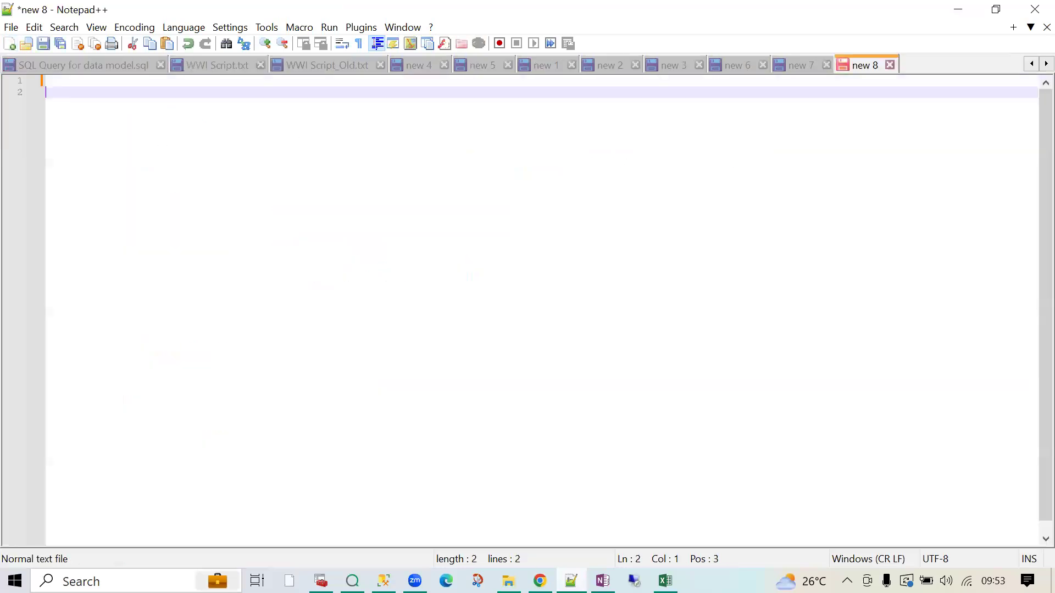
text(Drop)
key(BackSpace)
key(BackSpace)
key(BackSpace)
text(atabase)
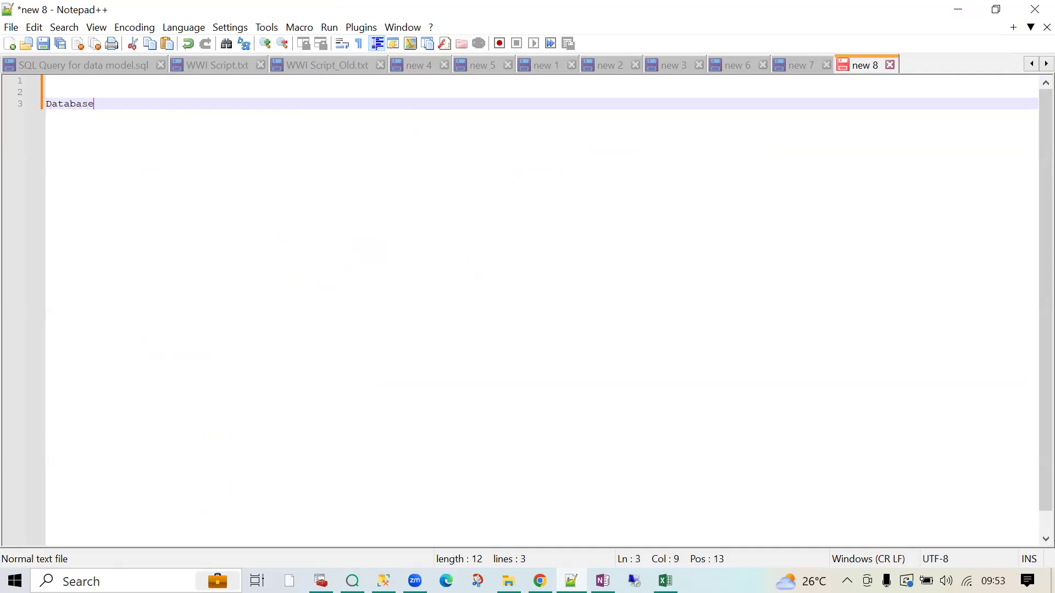
key(Return)
key(Return)
key(Return)
key(Return)
key(Return)
key(Return)
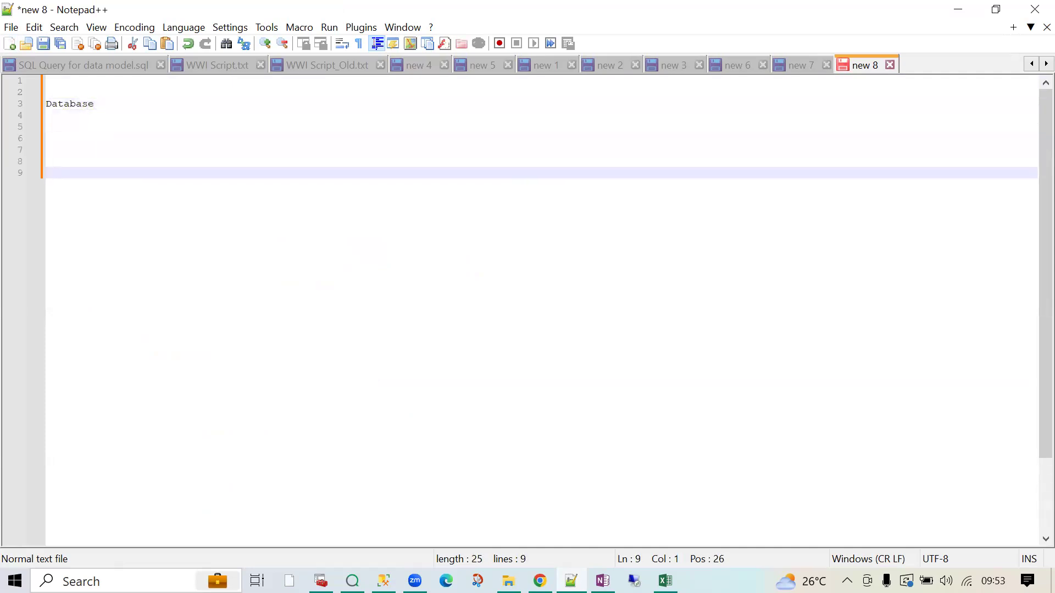
text(RE)
key(BackSpace)
text(eports develp[)
key(BackSpace)
text(oomentt)
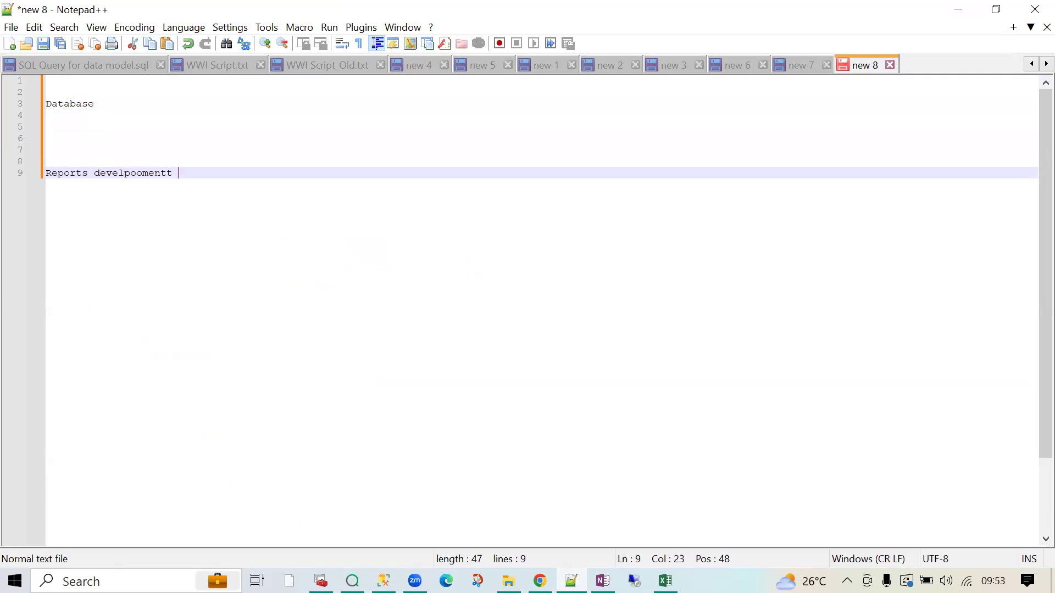
- Add Extraction, Transform and 'Data Model preparation --- 80%' lines under Database
click(127, 114)
key(Return)
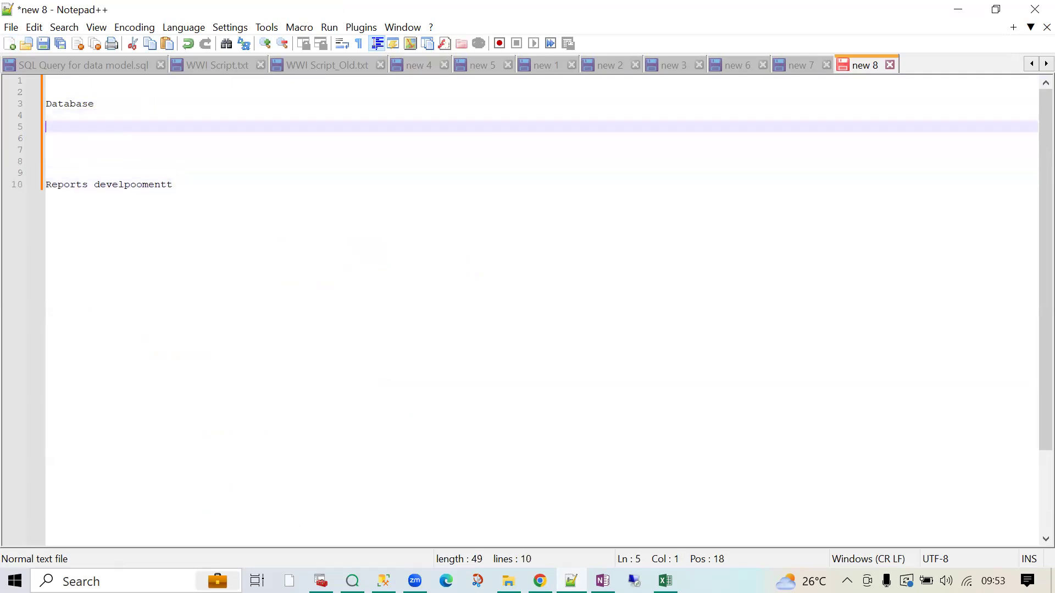
text(Exr)
text(raction)
key(Return)
text(Transf)
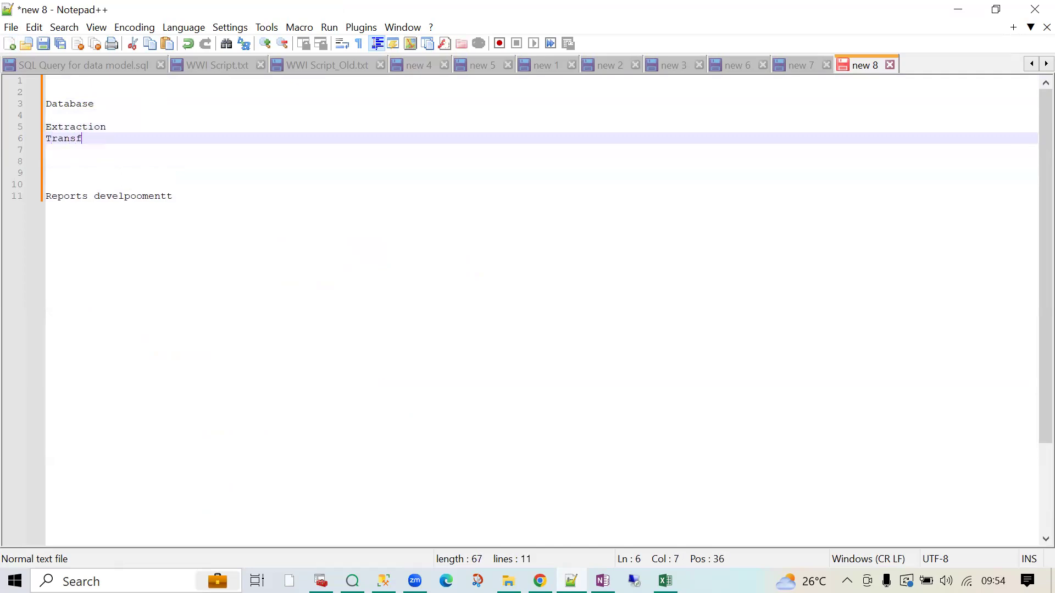
text(orm)
key(Return)
text(Da)
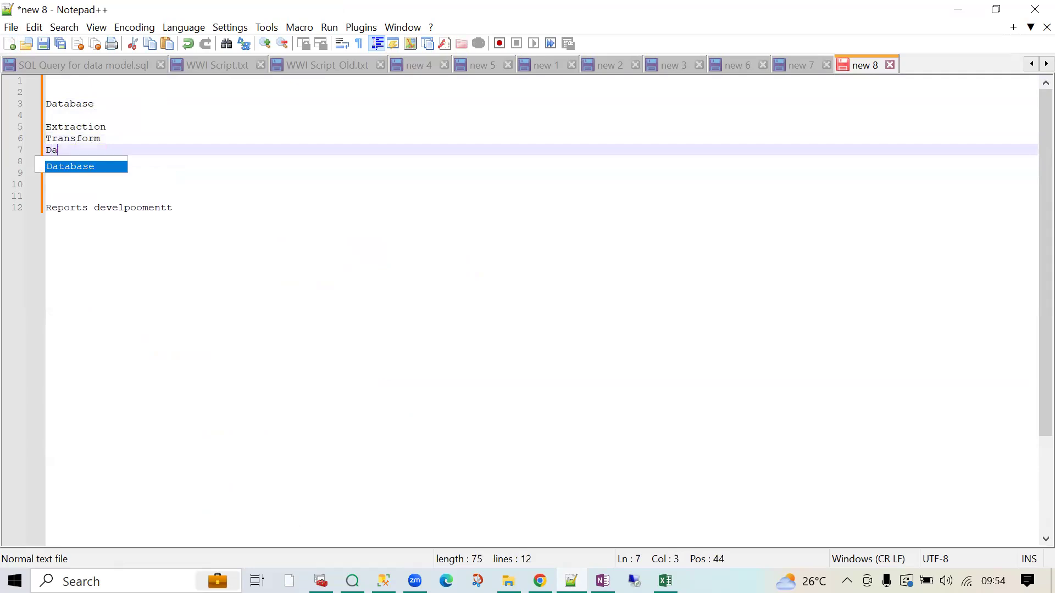
text(ta Model prep)
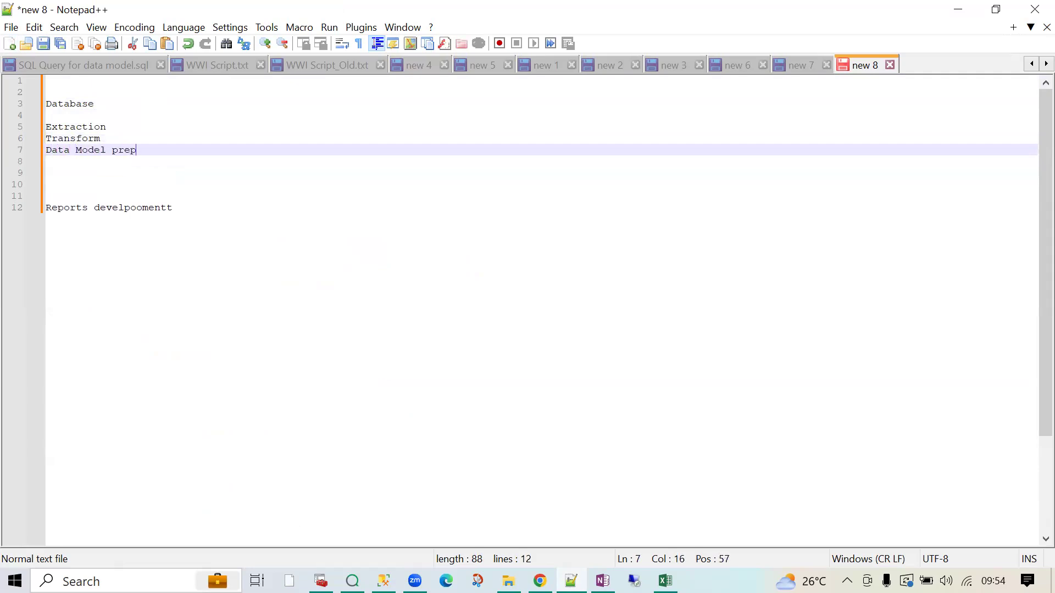
text(aration --- )
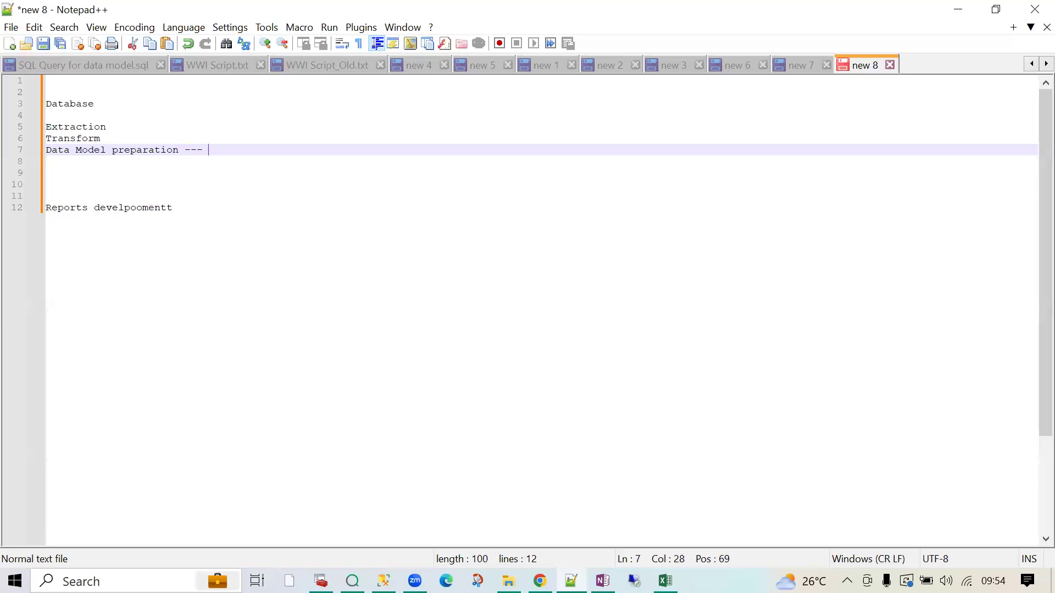
text(80%)
- Remove the extra blank lines, mark Reports '-- 10%', and add a 'security ---' line
click(81, 195)
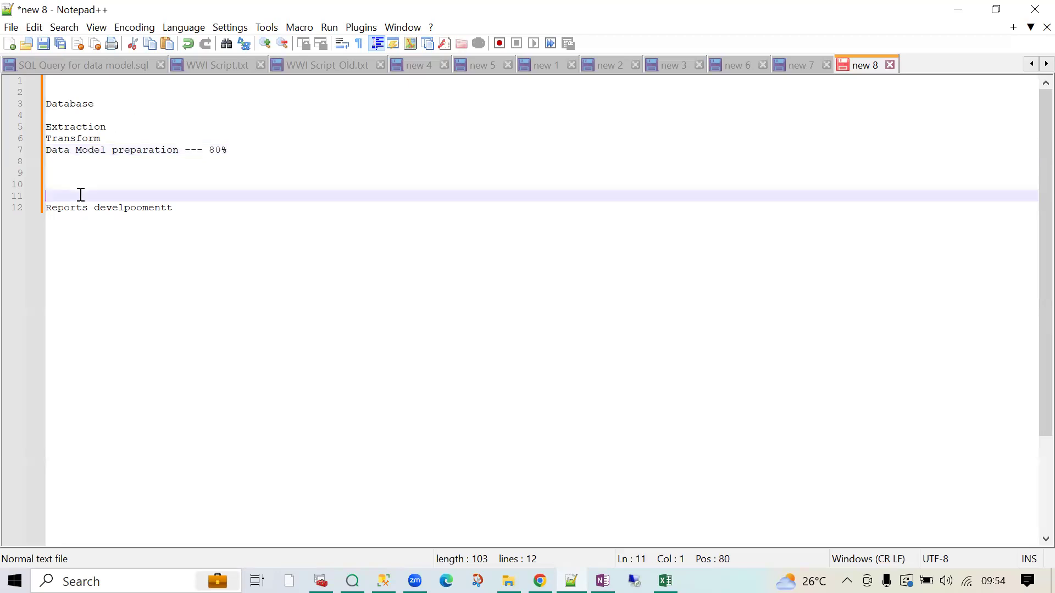
key(BackSpace)
key(BackSpace)
key(BackSpace)
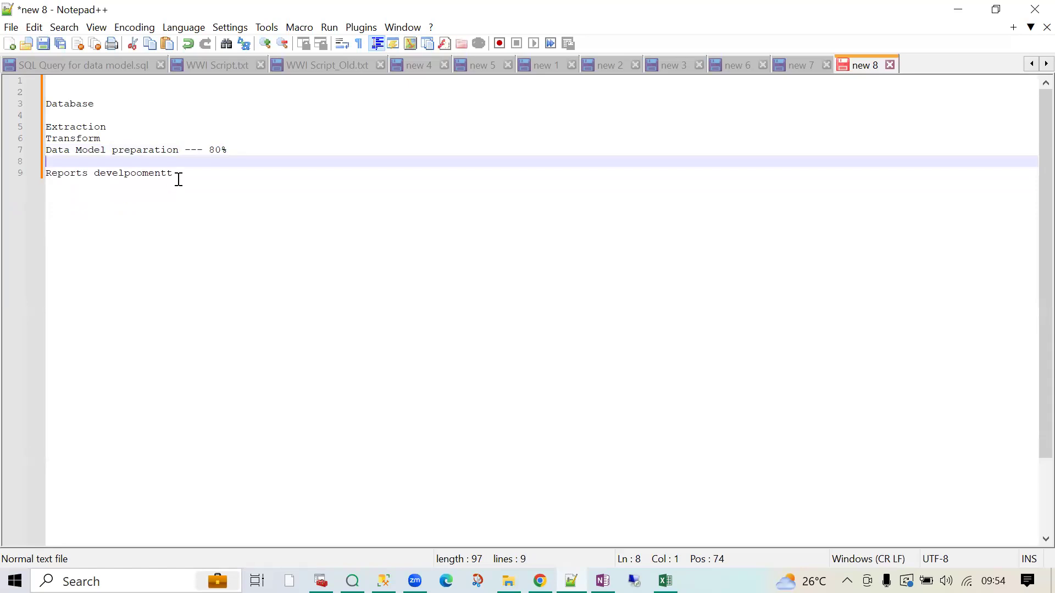
click(179, 176)
text(-)
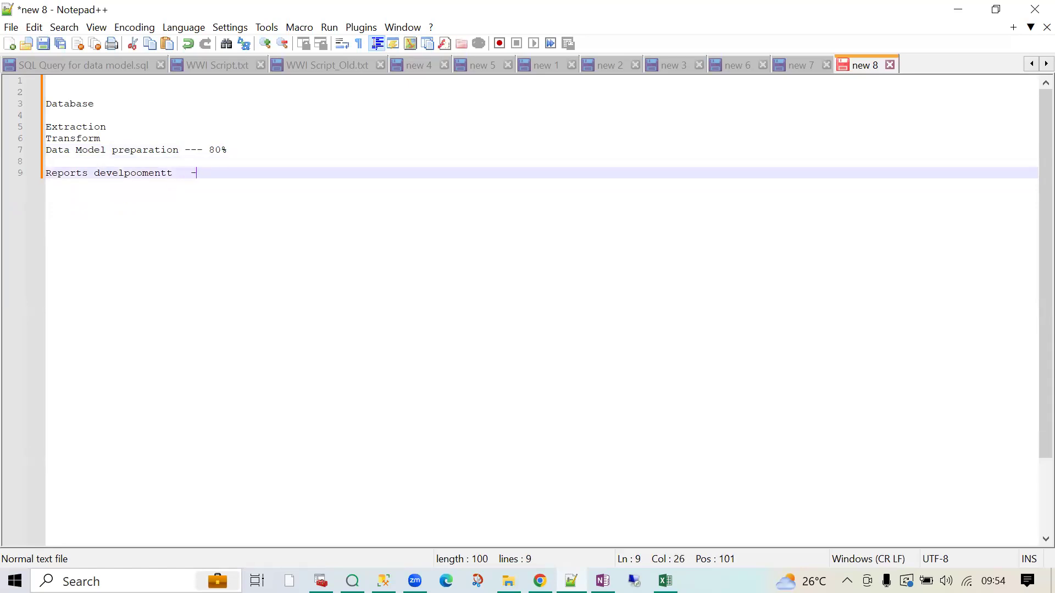
text(- 10%)
key(BackSpace)
text(%)
key(Return)
text(security imp)
key(BackSpace)
key(BackSpace)
key(BackSpace)
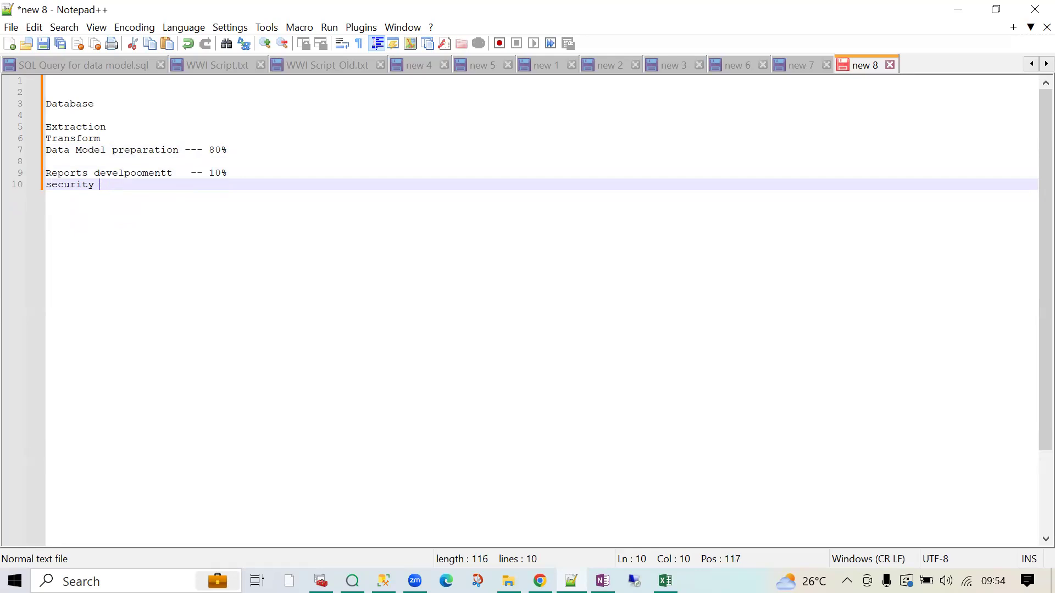
text(---)
- Complete security with '5 %' and add a final line '5% --- Adminstration'
text(5 %)
key(Return)
key(Return)
text(5% --- Adminstration)
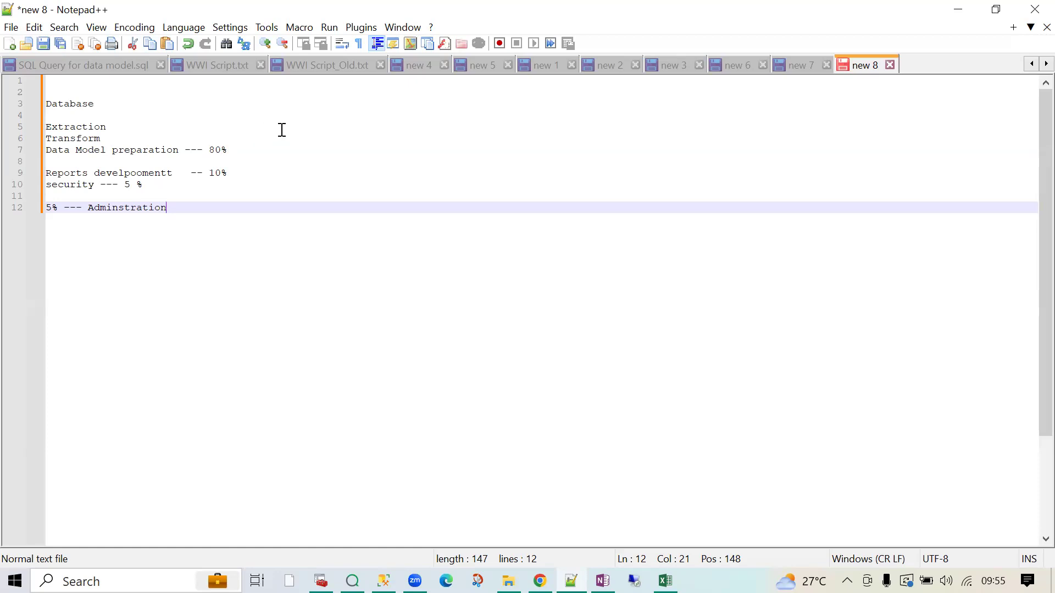
click(218, 148)
key(BackSpace)
text(6)
click(218, 169)
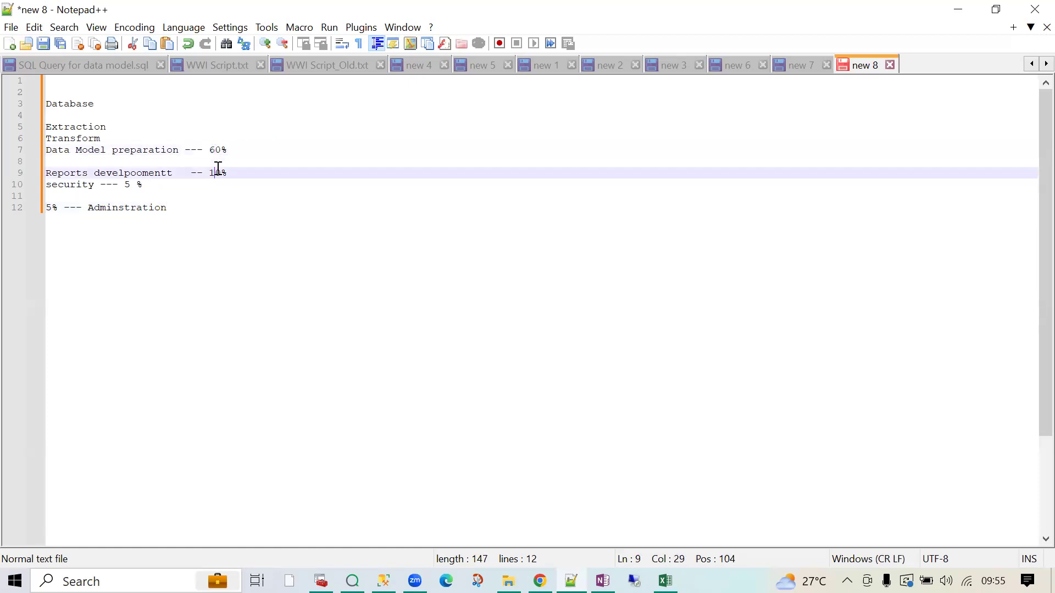
key(BackSpace)
text(4)
click(215, 150)
key(BackSpace)
text(8)
key(Down)
key(Down)
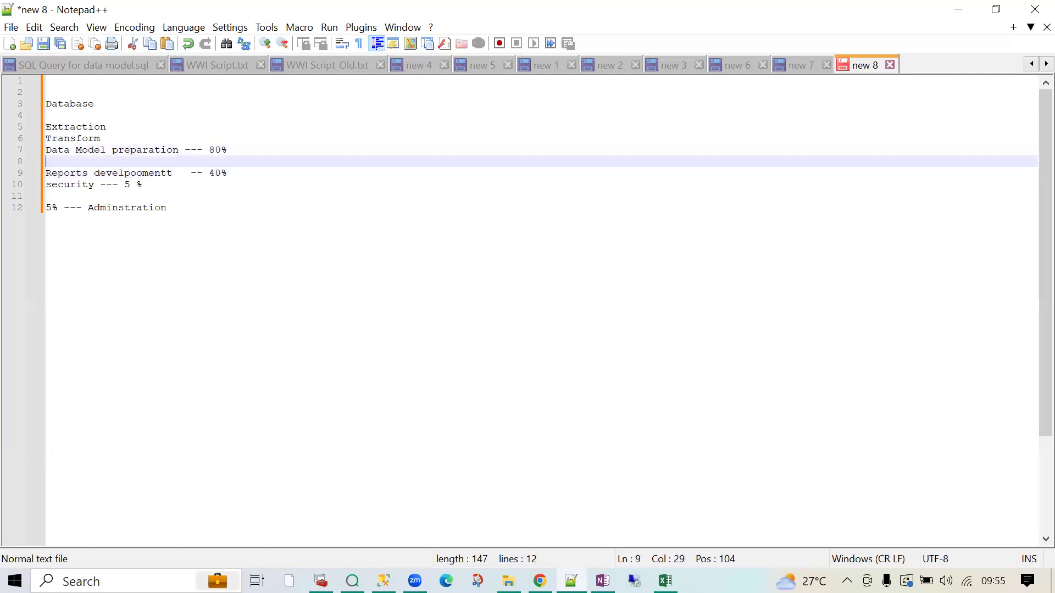
key(BackSpace)
text(1)
click(289, 225)
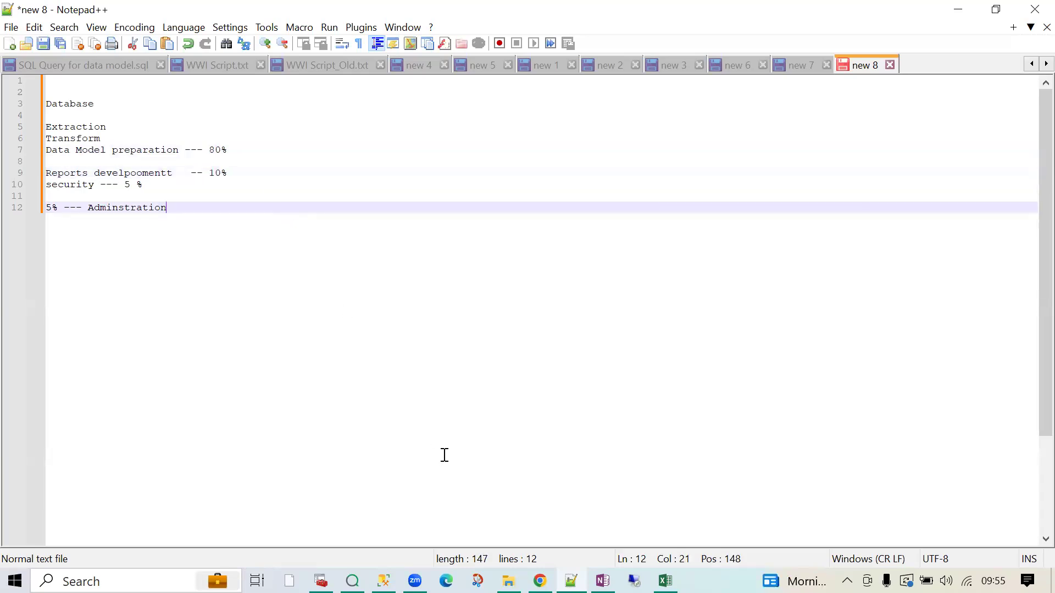
click(540, 581)
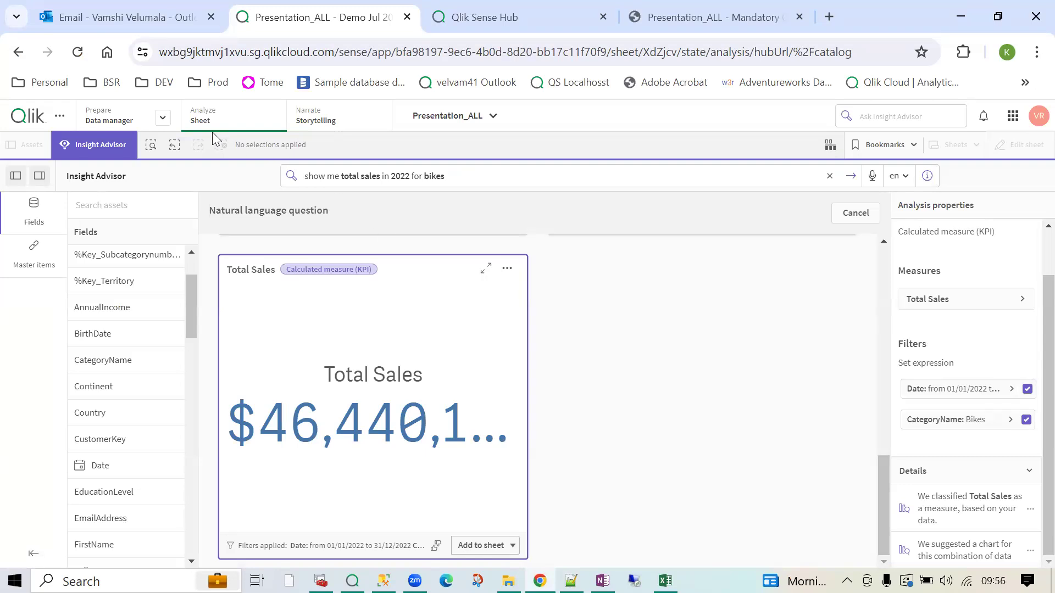
- Deselect the Total Sales KPI card and clear the 2022 bikes sales question from the box
click(210, 113)
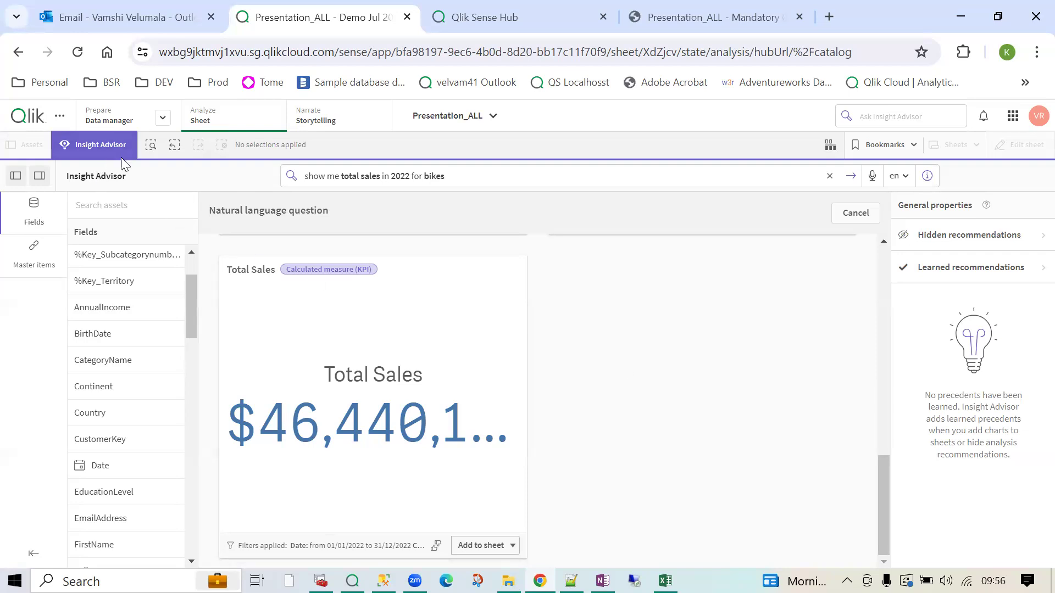
click(830, 176)
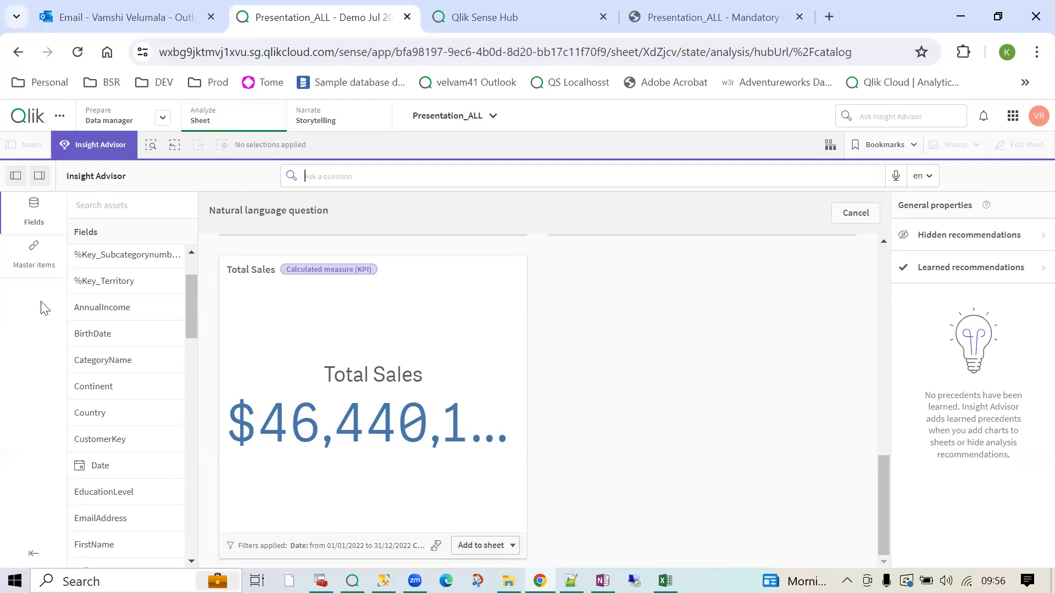
- Ask Insight Advisor the question 'total customers'
click(415, 177)
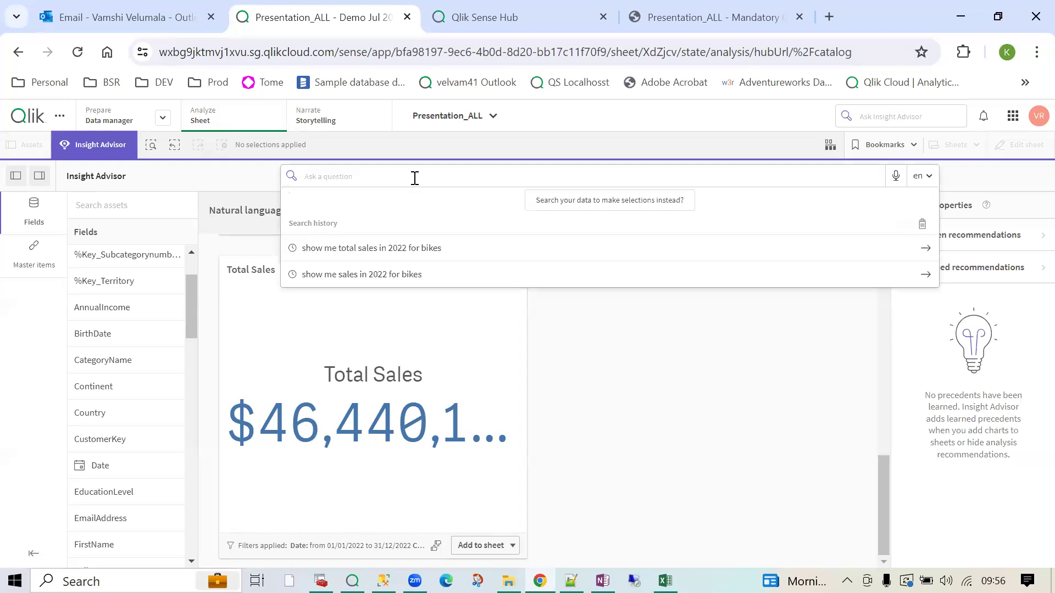
text(total customers)
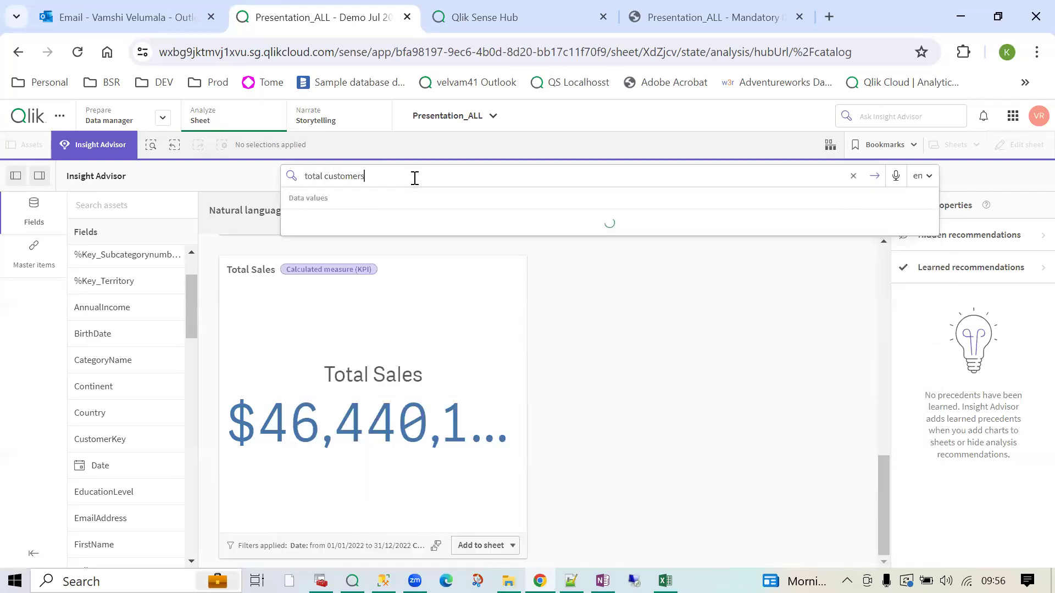
key(Return)
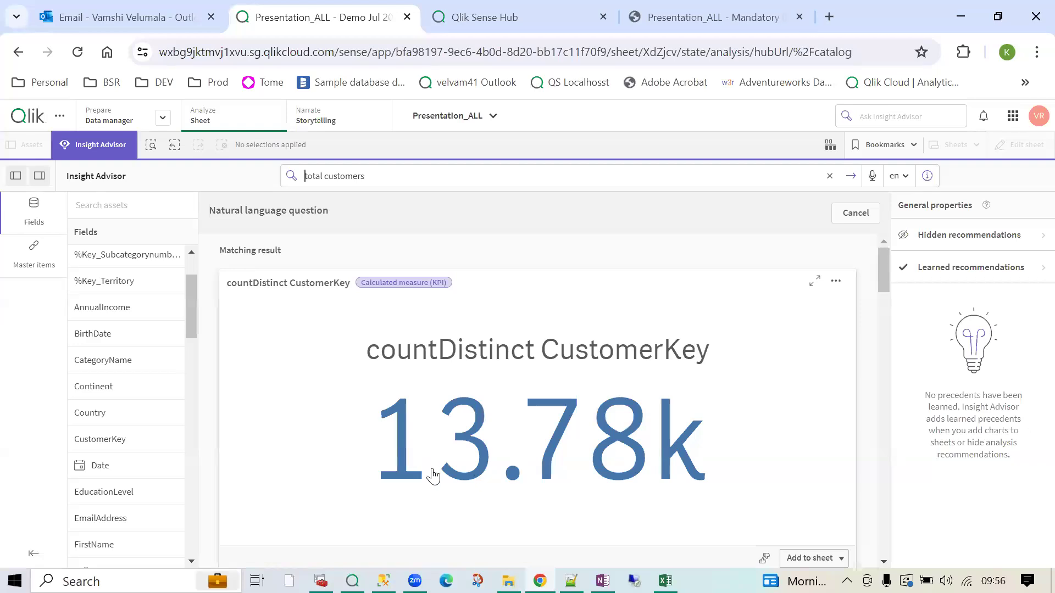
- Refine the question to 'total customers in north america' and submit it
click(392, 171)
text(in nort)
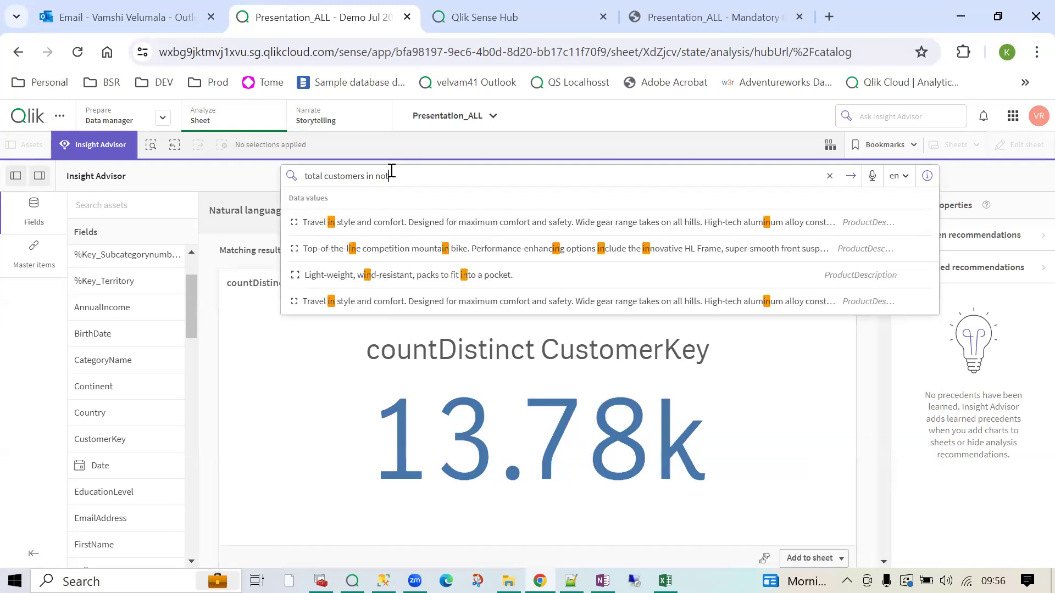
text(h america)
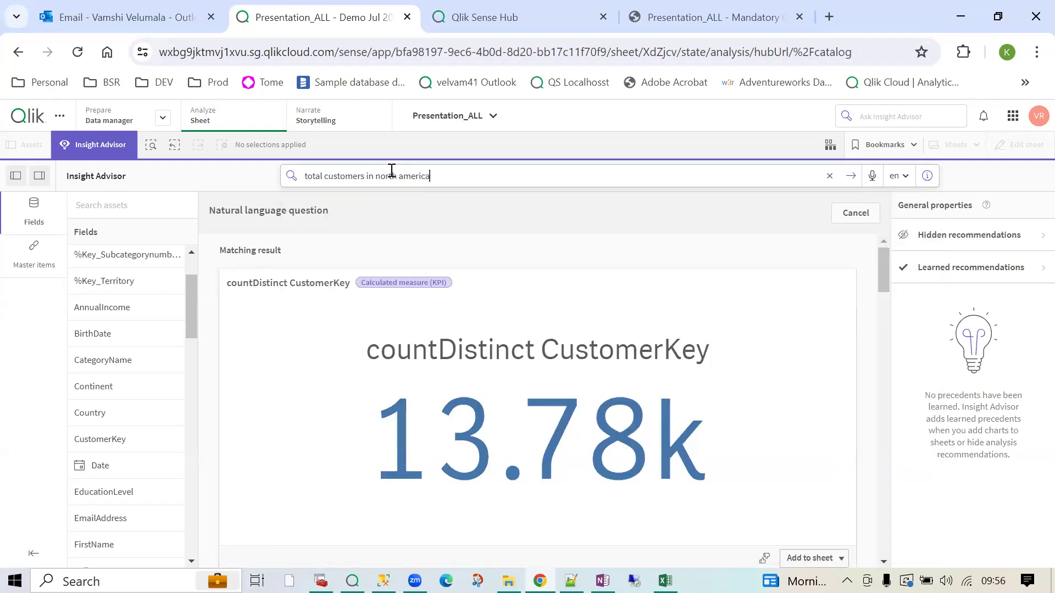
key(Return)
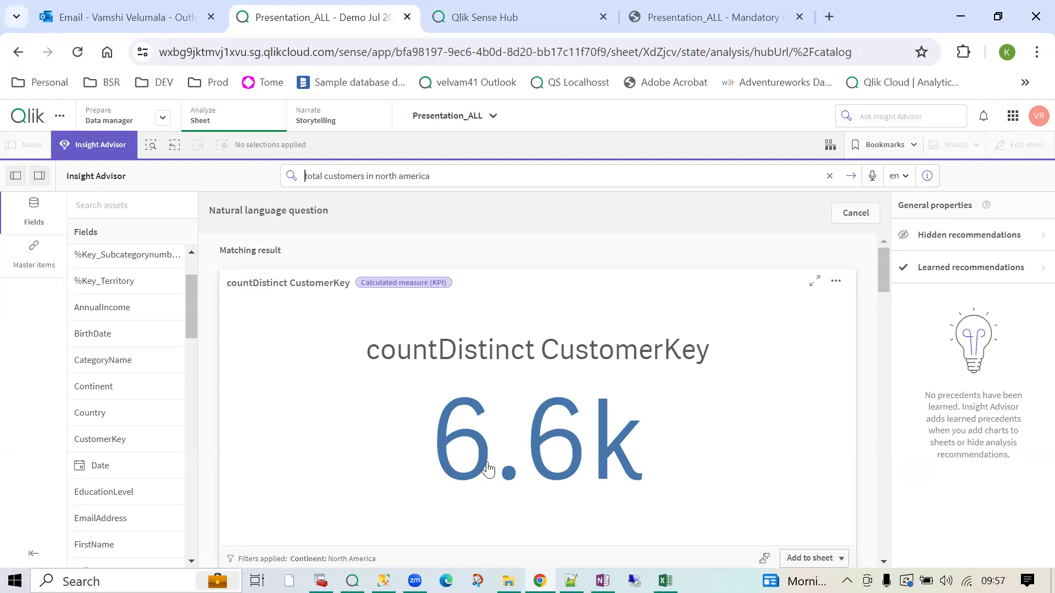
- Review the 6.6k customer result and its charts, then return to the Demo Jul 2024 sheet
scroll(488, 468, down, 6)
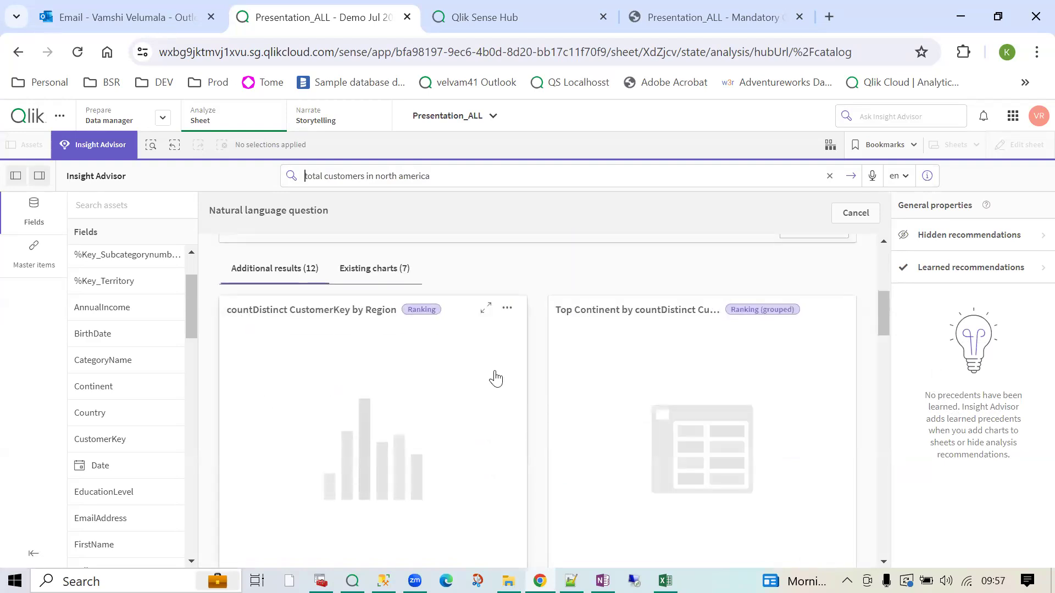
scroll(425, 261, up, 5)
drag(434, 177, 277, 176)
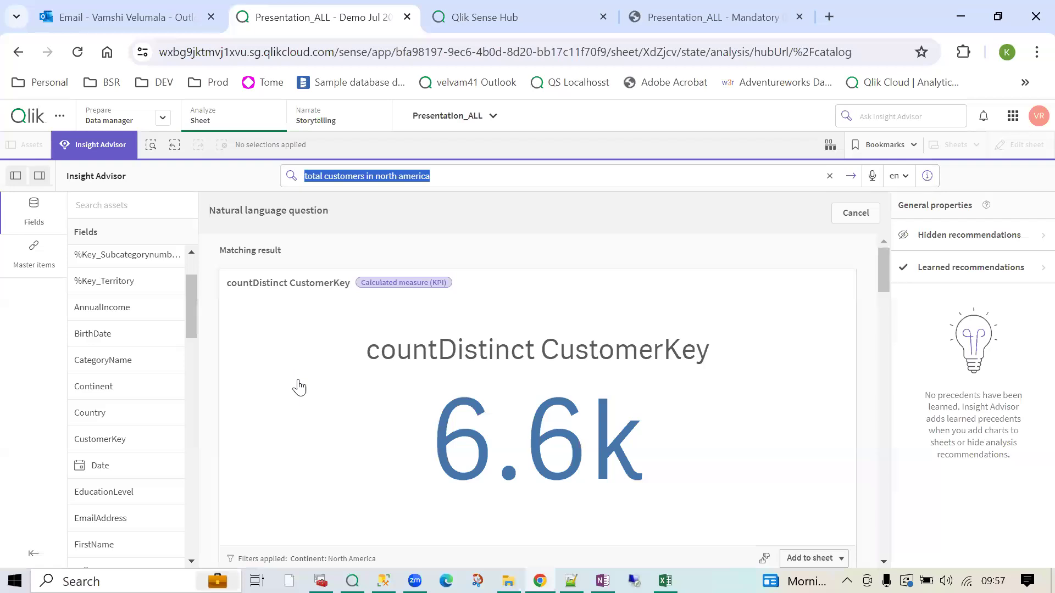
scroll(326, 456, down, 8)
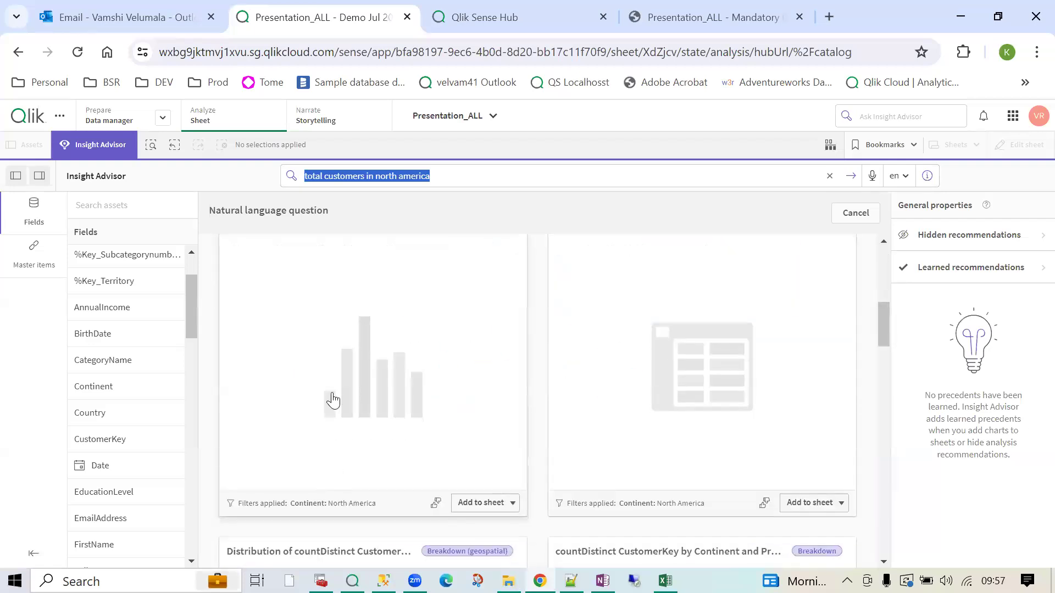
scroll(385, 407, up, 7)
scroll(401, 406, down, 5)
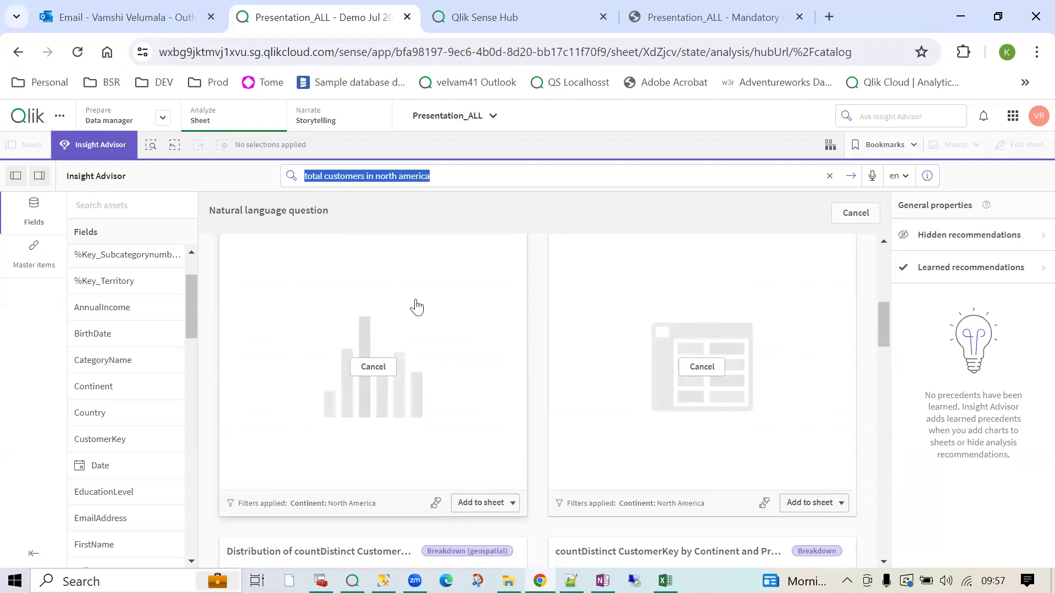
scroll(417, 293, up, 2)
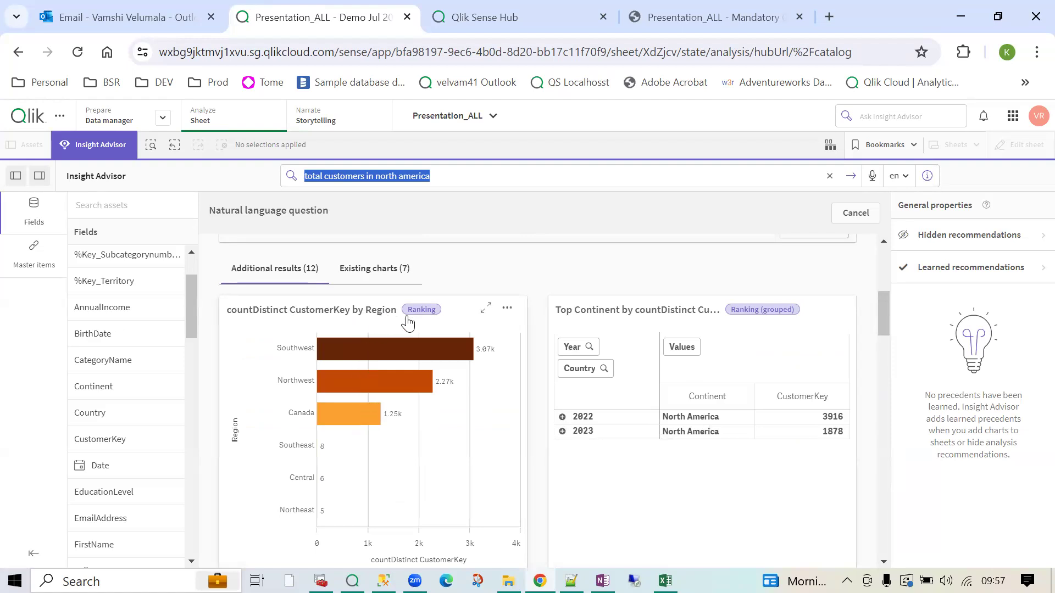
mouse_move(330, 387)
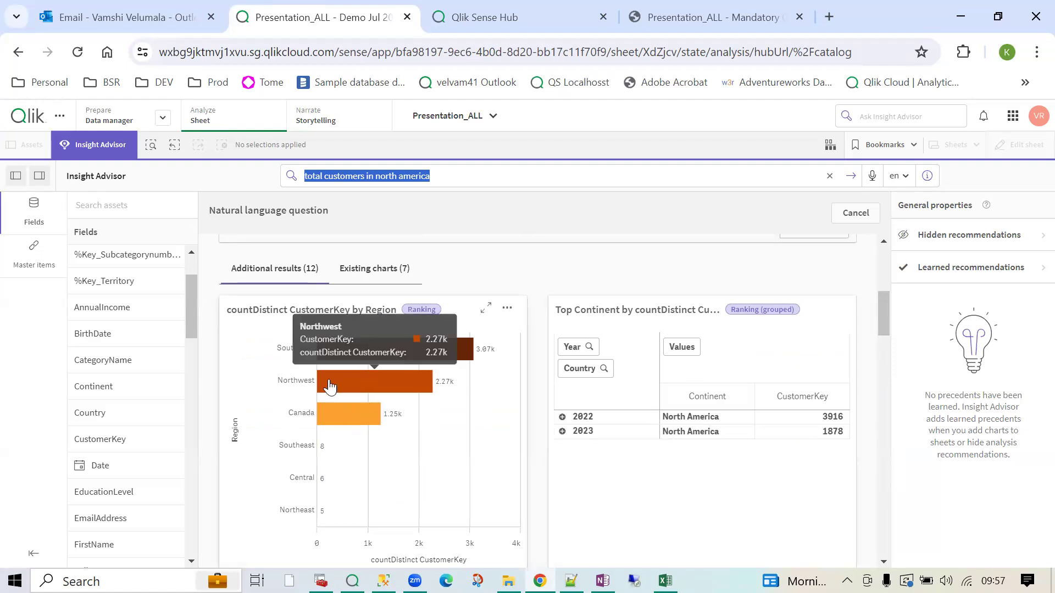
scroll(357, 426, up, 2)
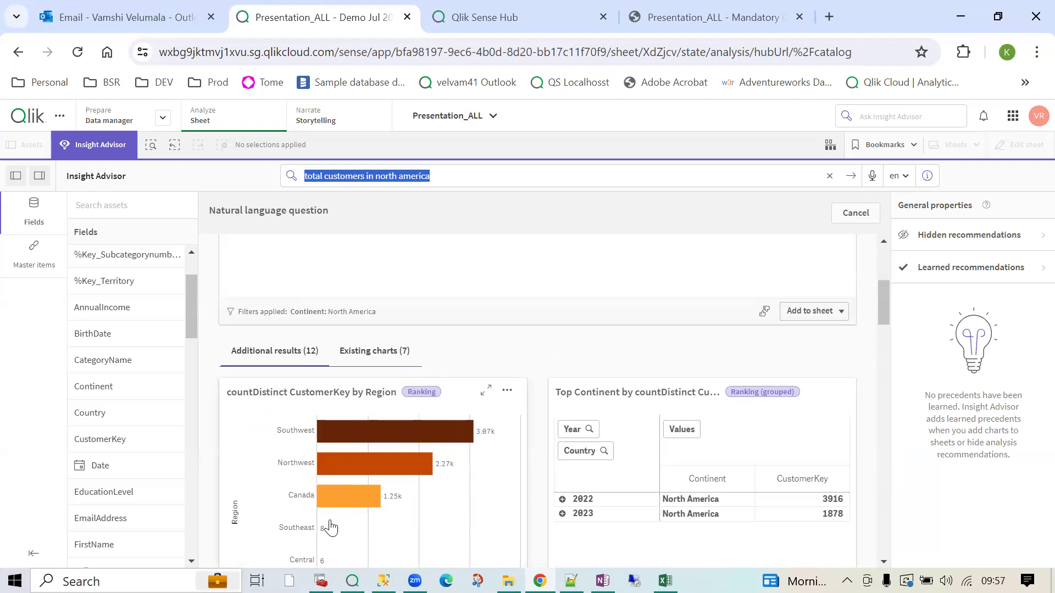
scroll(329, 522, down, 2)
scroll(319, 473, down, 2)
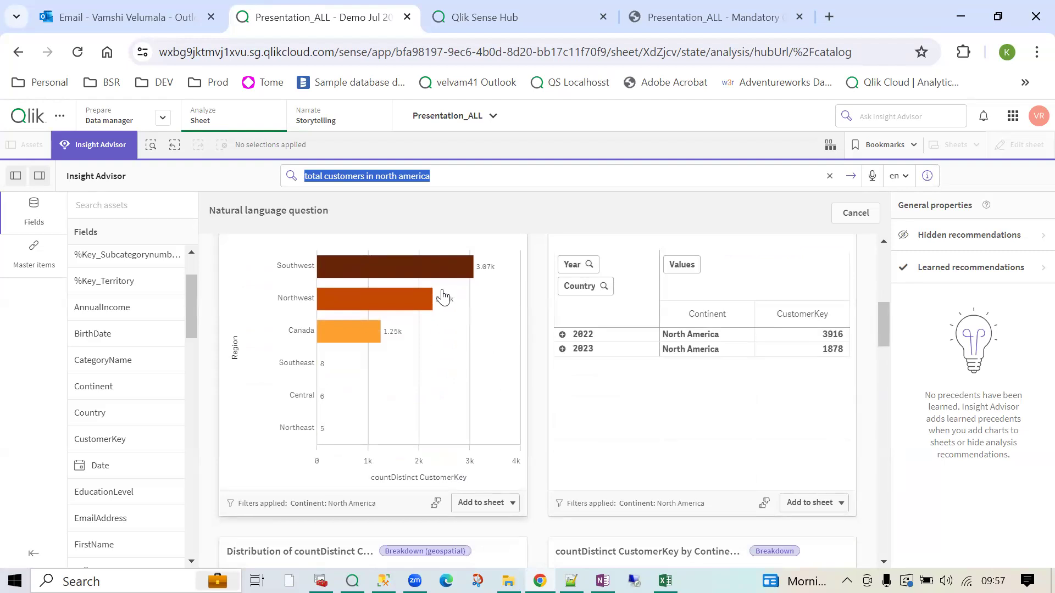
scroll(443, 297, down, 6)
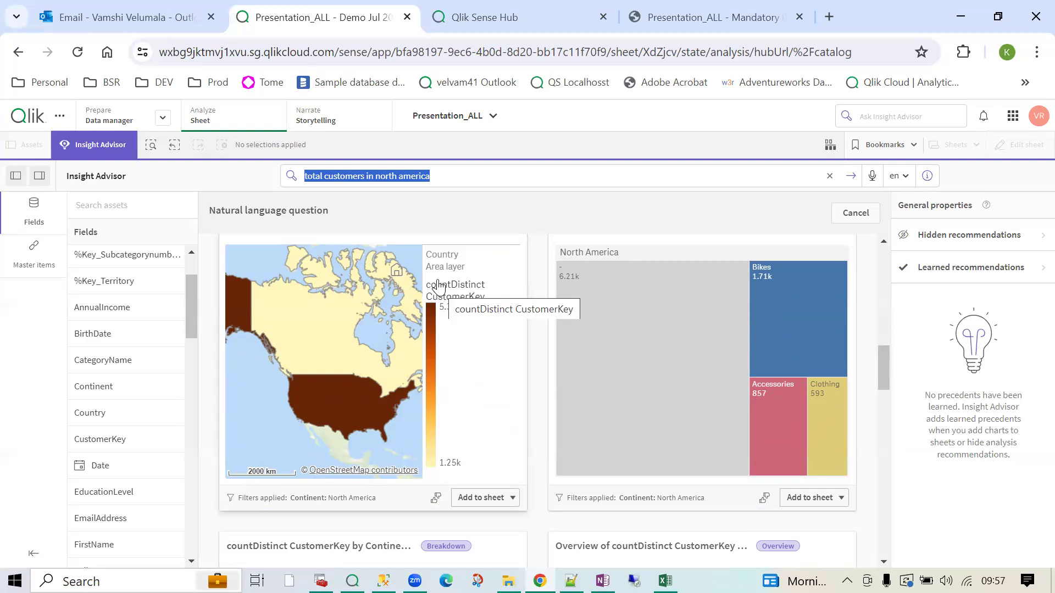
click(66, 150)
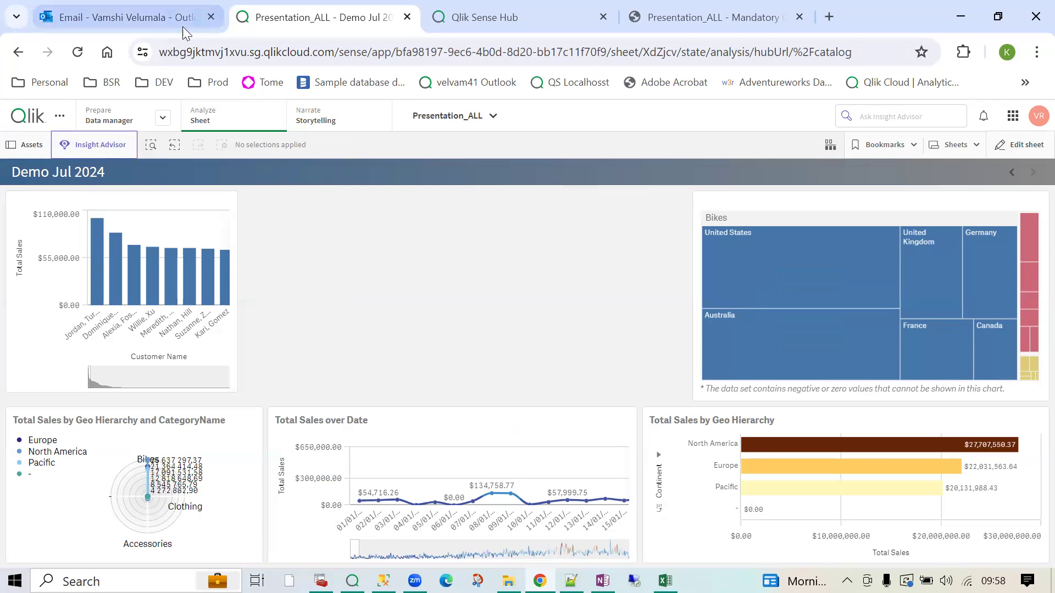
- Decline the microphone request for voice questions, keep English as the question language, and return to the sheet
click(72, 149)
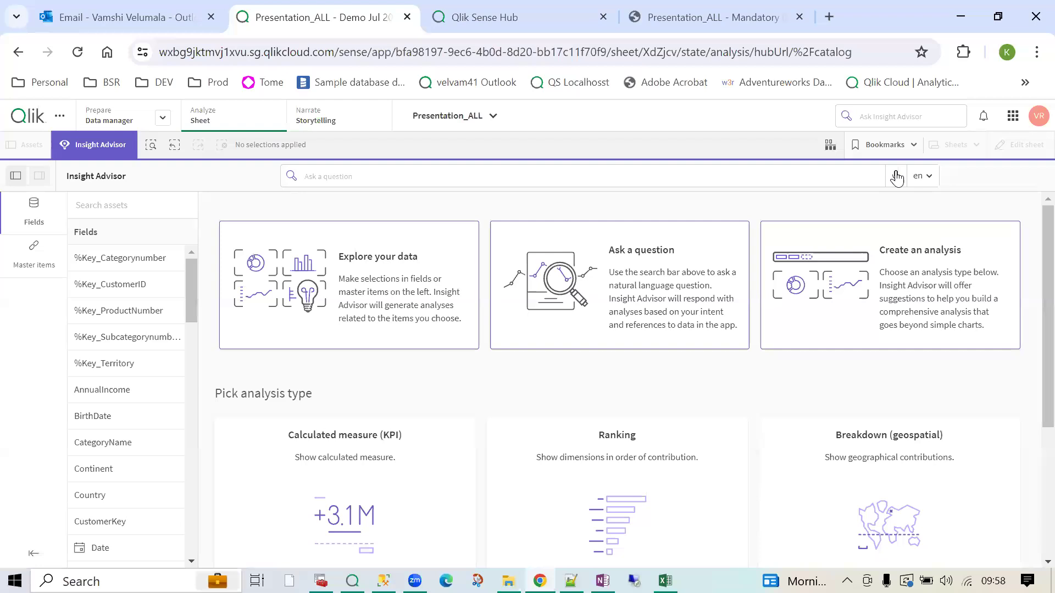
click(896, 176)
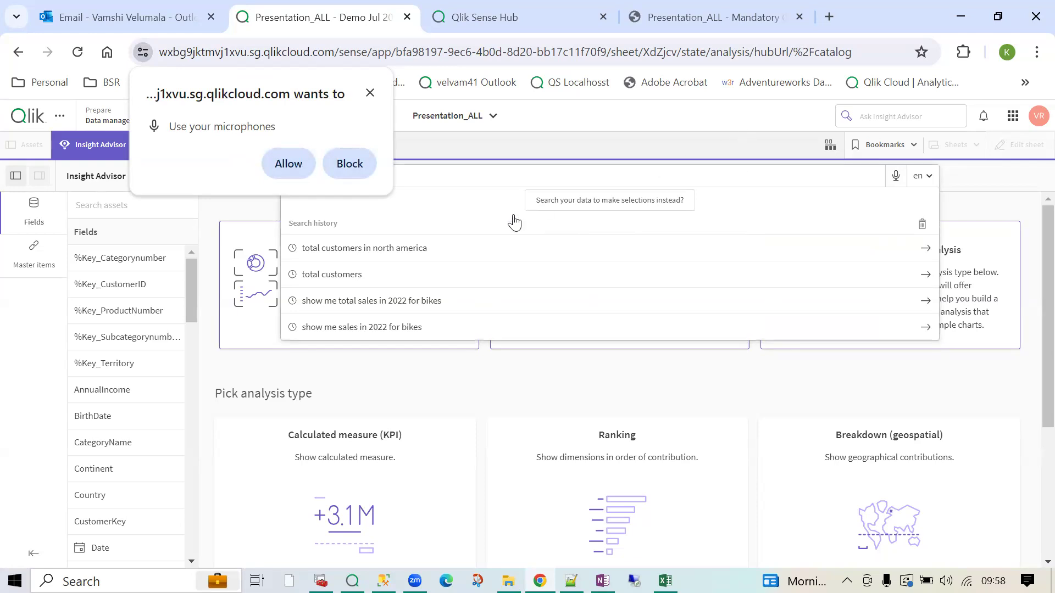
click(370, 93)
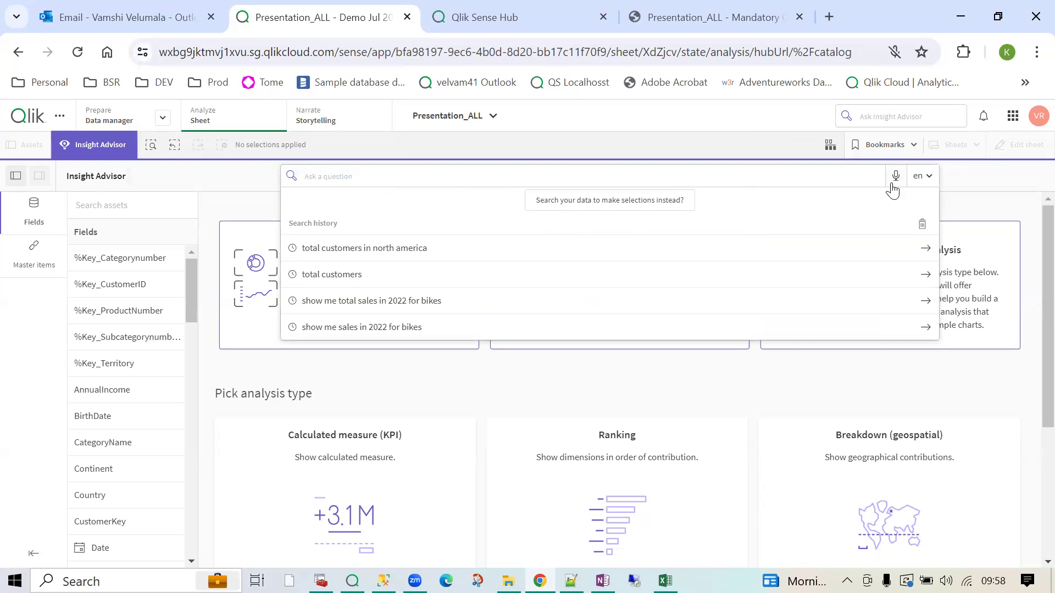
click(923, 175)
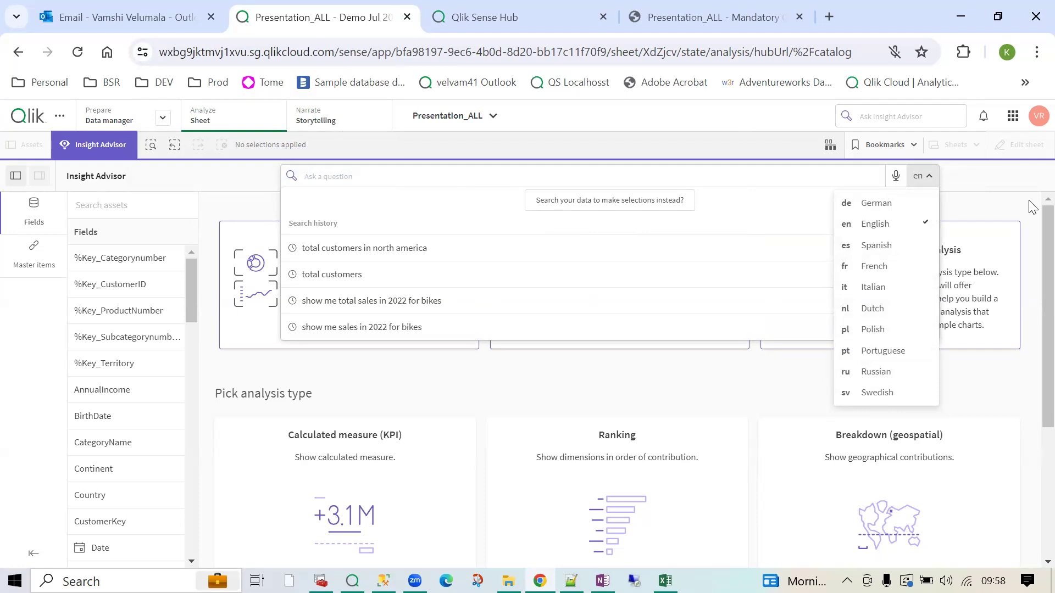
click(929, 180)
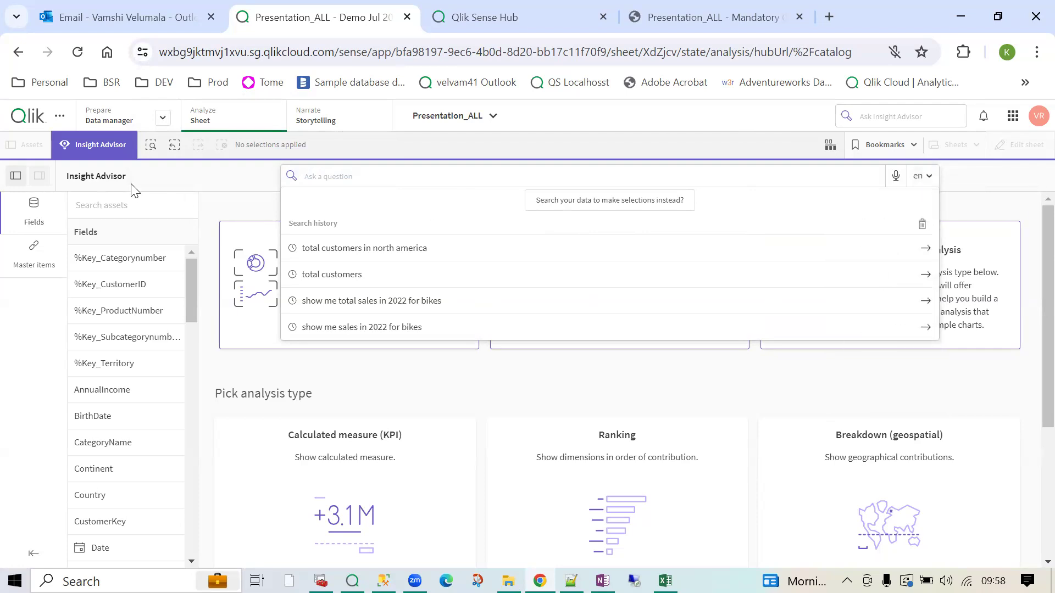
click(114, 157)
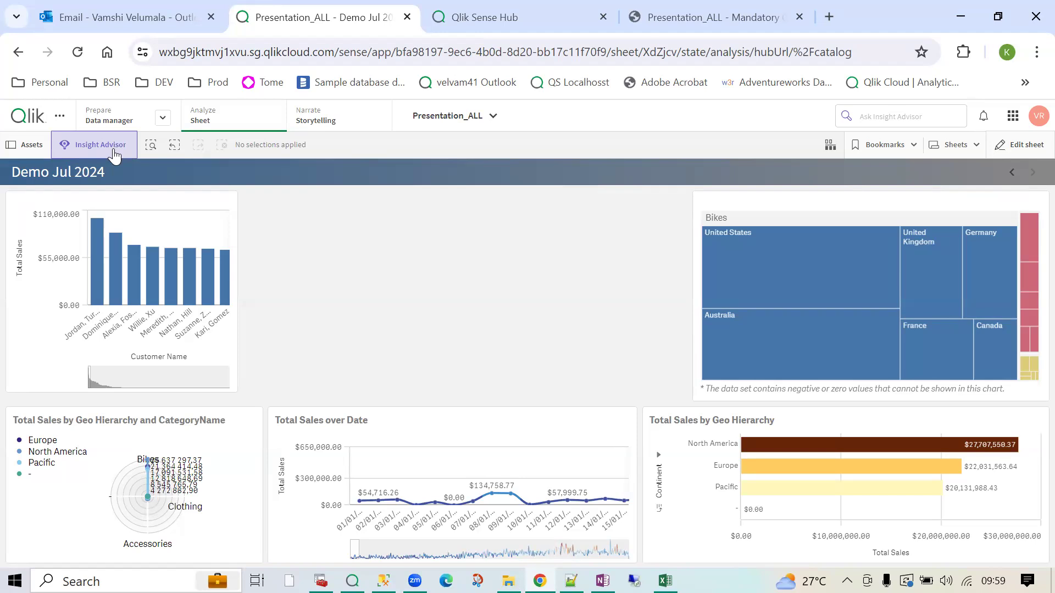
- Edit the Demo Jul 2024 sheet, browse the custom extension objects, then exit editing
click(1020, 144)
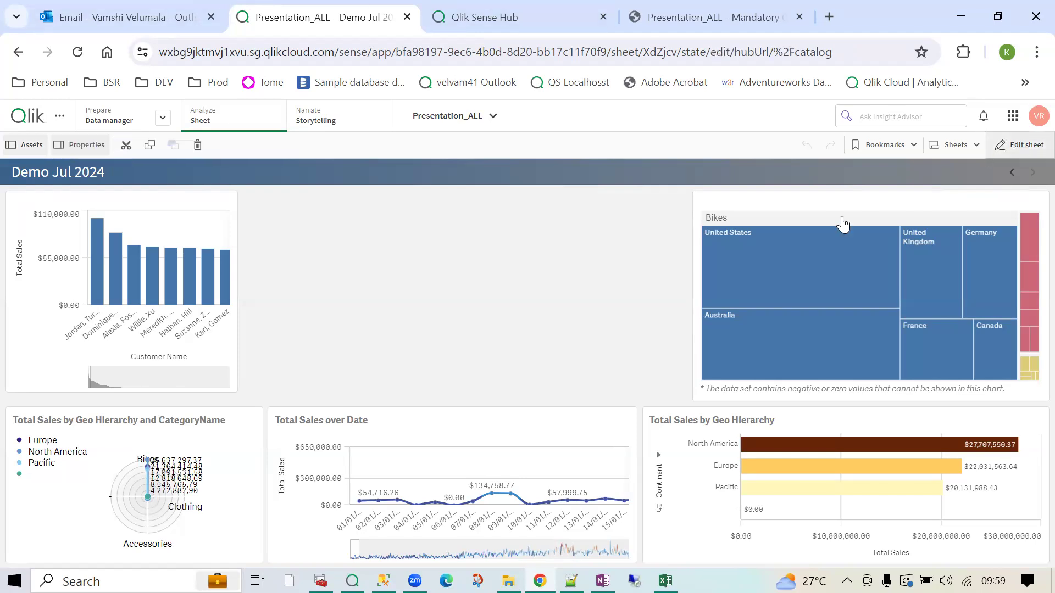
click(32, 307)
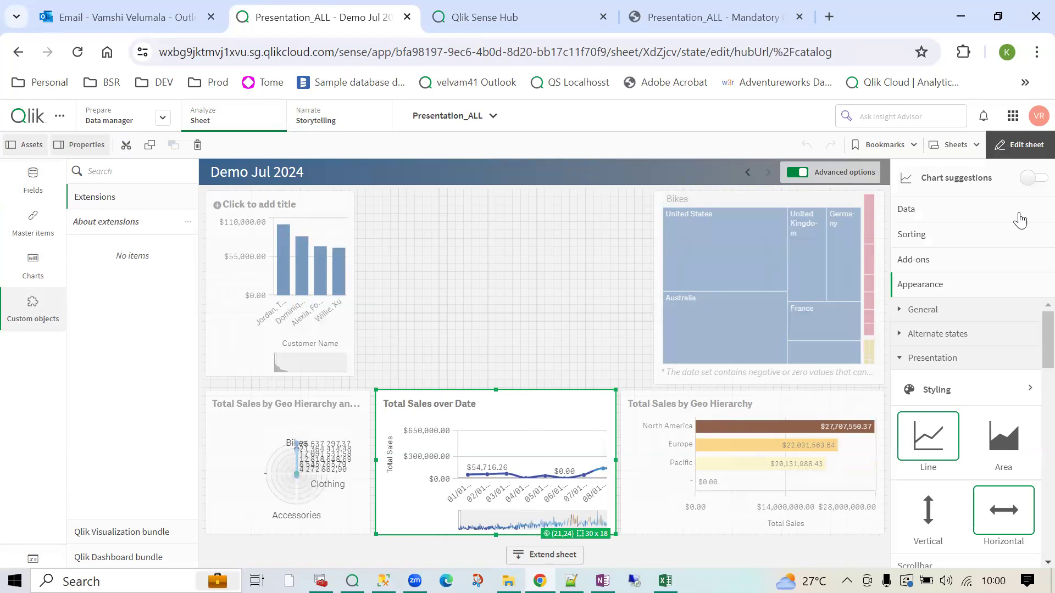
click(1021, 144)
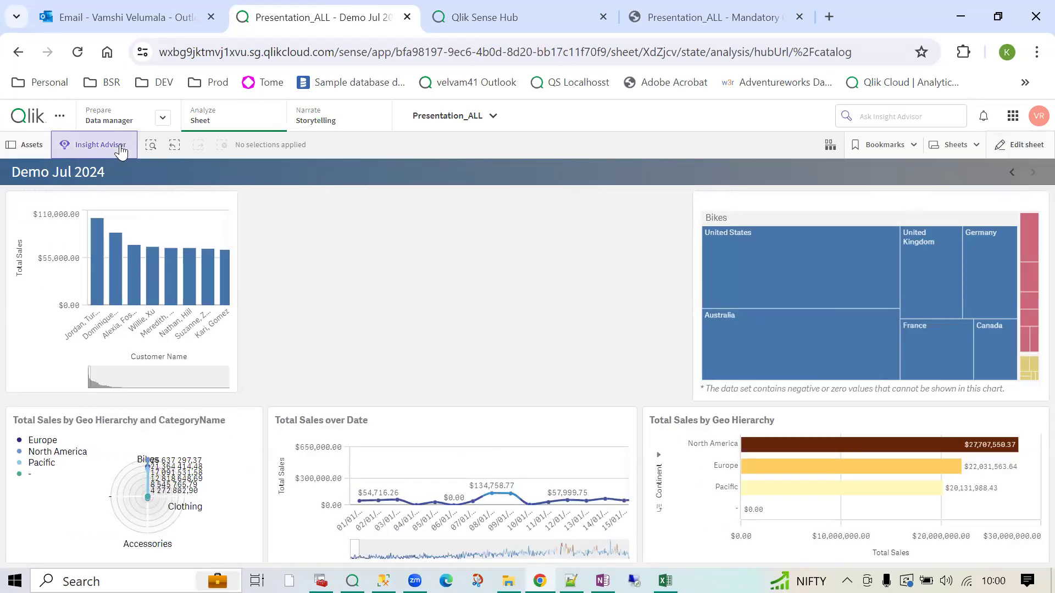
- Briefly reopen Insight Advisor, then put the Demo Jul 2024 sheet into edit mode
click(101, 144)
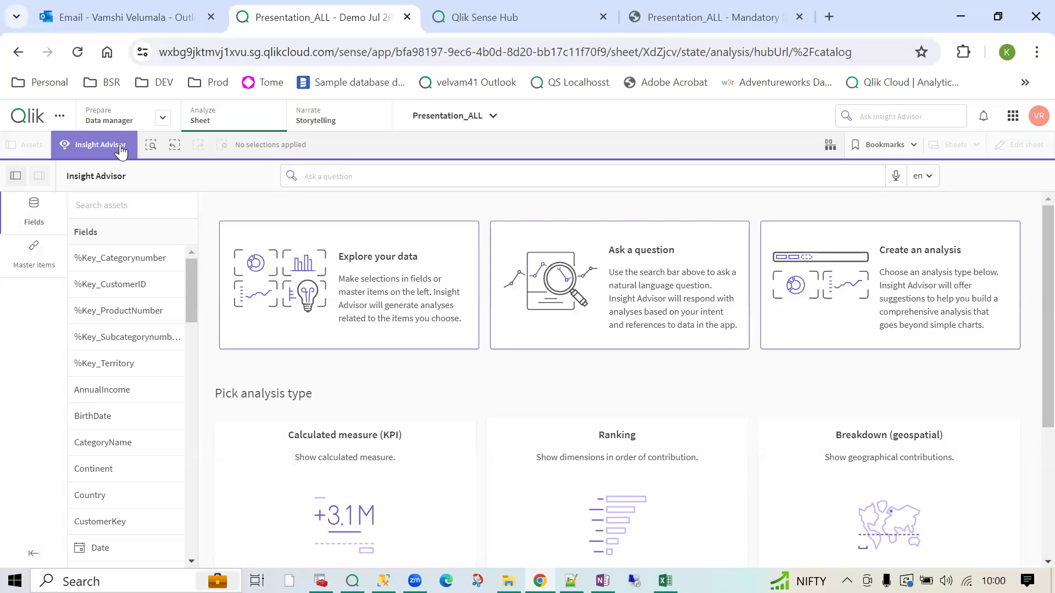
scroll(454, 471, down, 4)
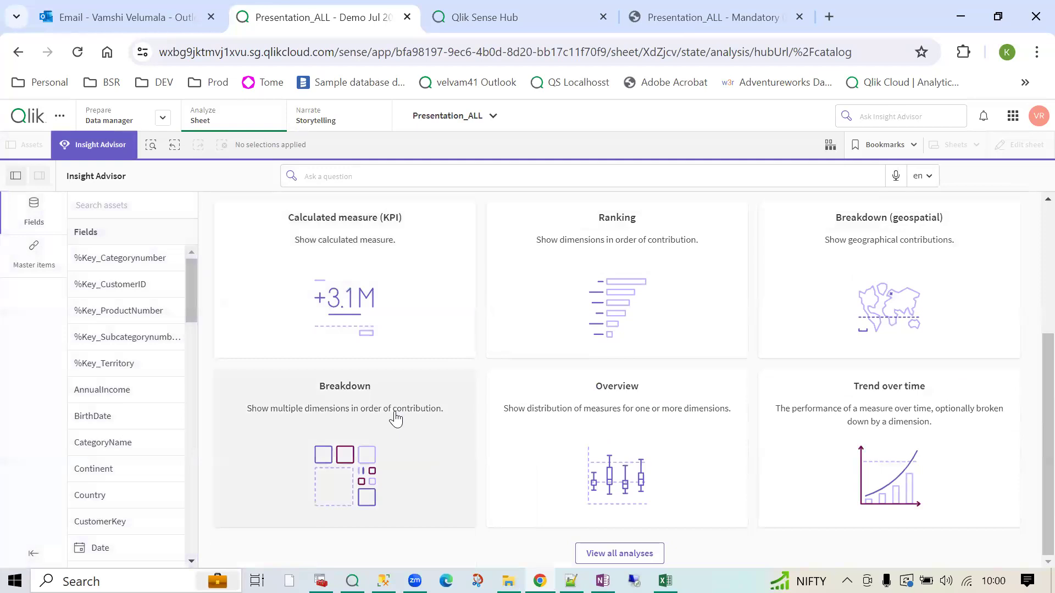
click(112, 148)
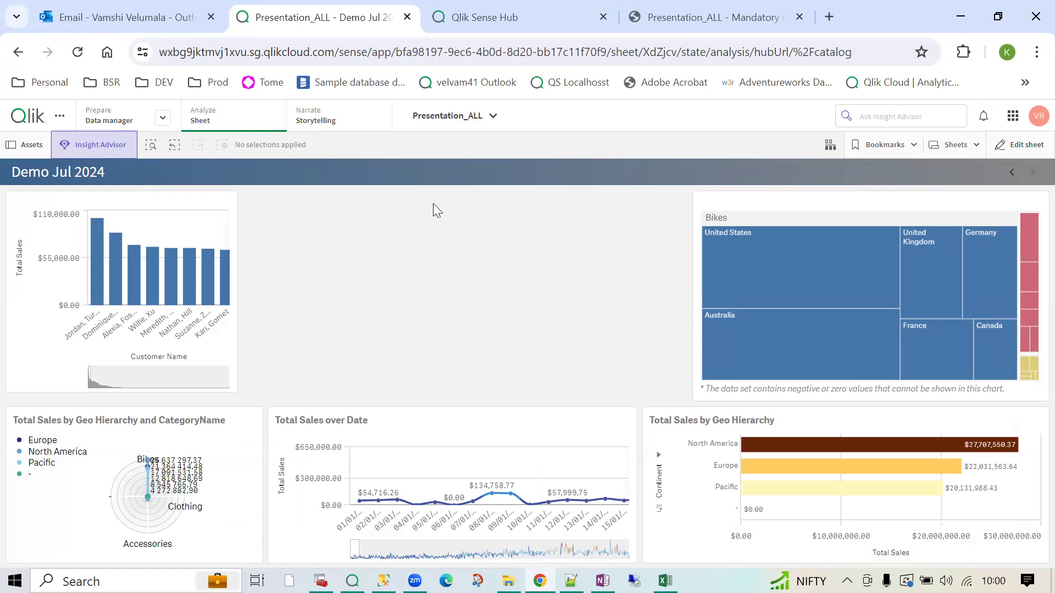
click(1000, 147)
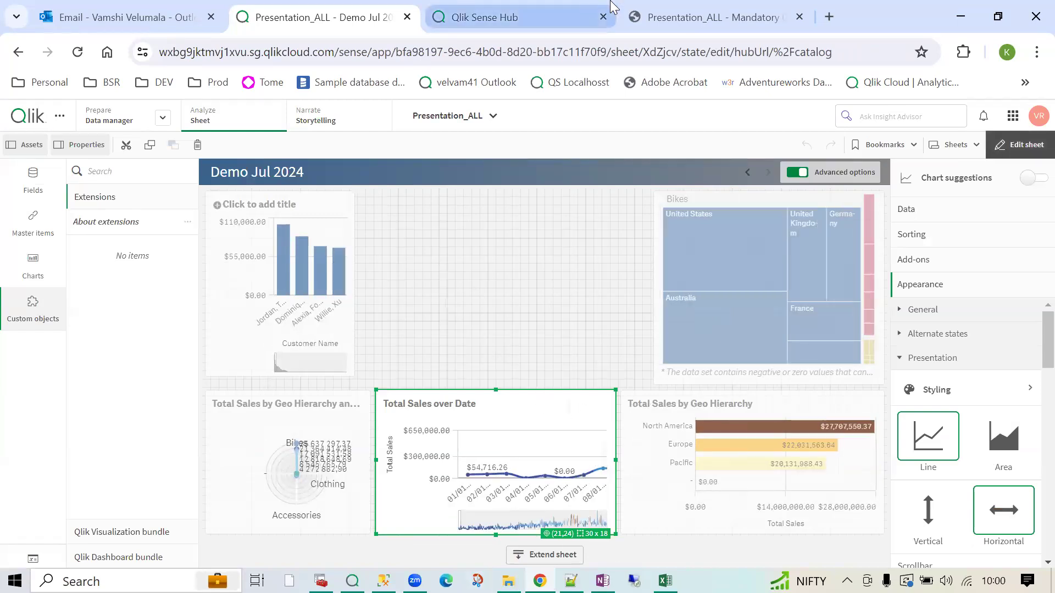
- Switch to the local Presentation_ALL app and check its sheet list without changing sheets
click(723, 18)
click(933, 152)
click(606, 295)
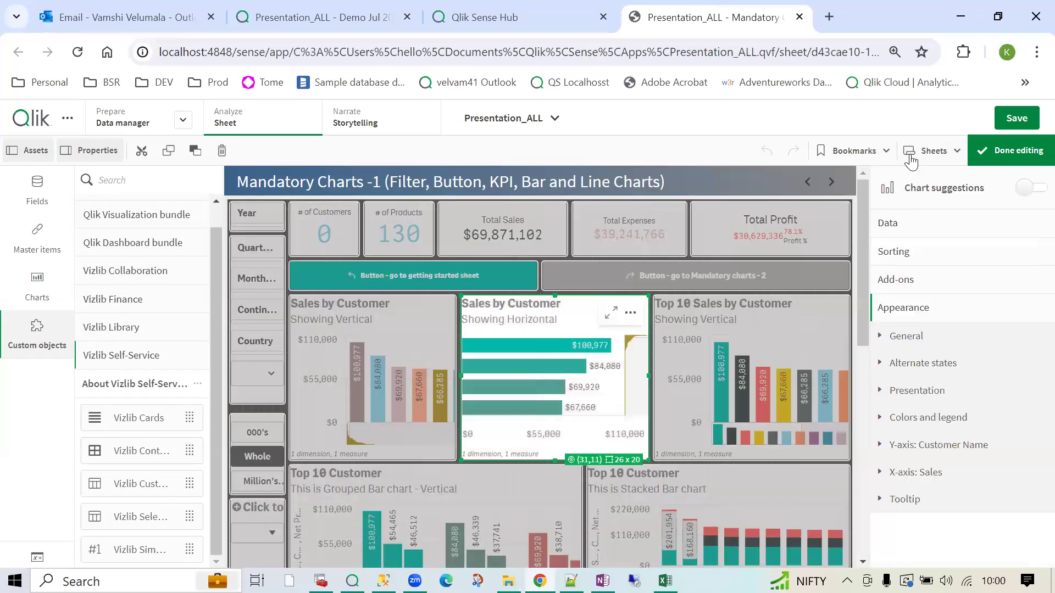
- Go to the sheet named My new sheet
click(933, 151)
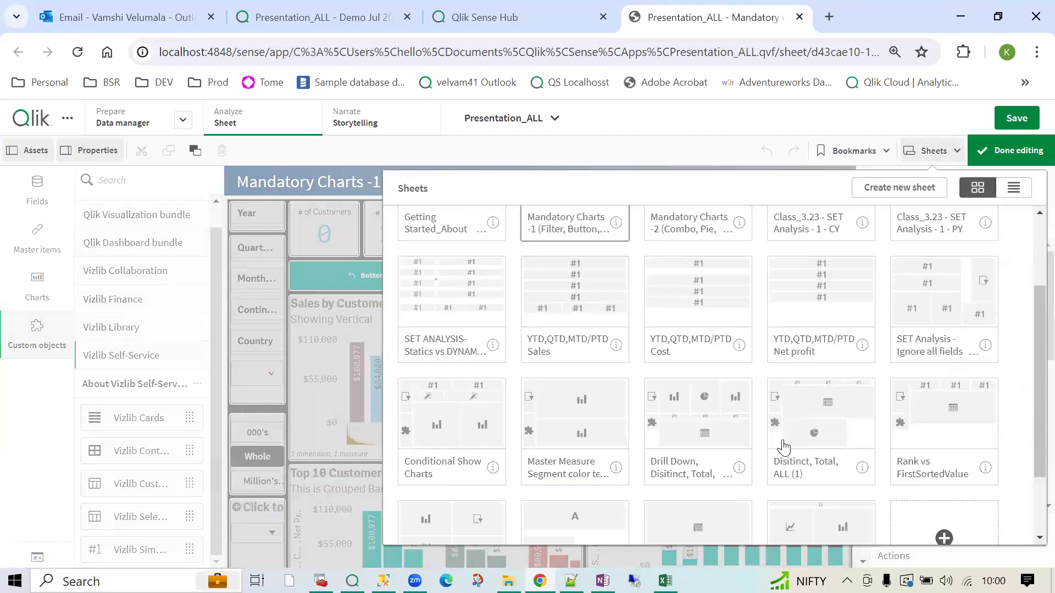
scroll(782, 443, down, 3)
click(843, 467)
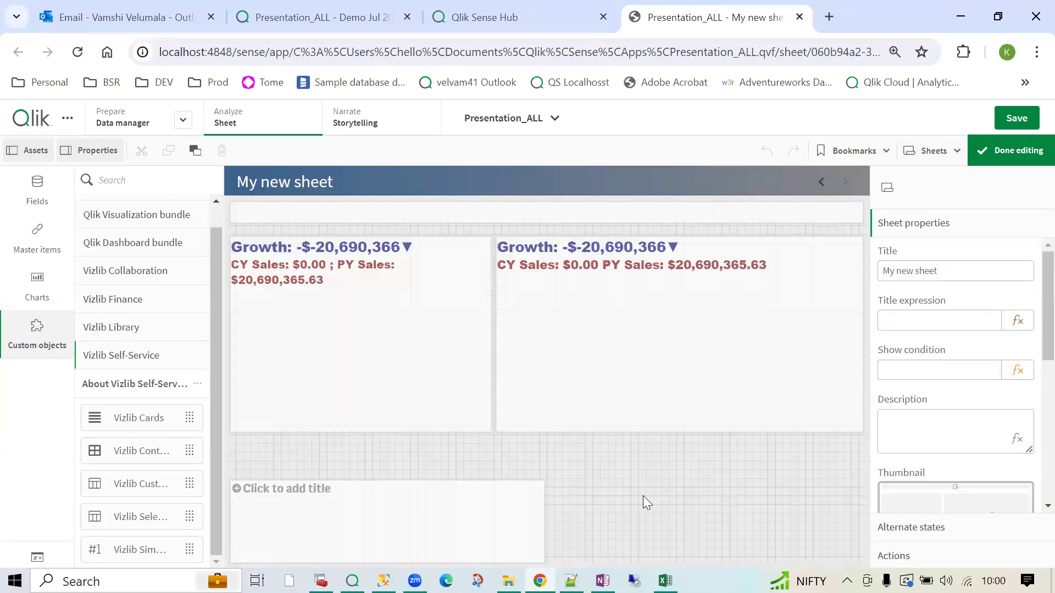
- Narrow the bottom table and paste the Sales by Customer chart beside it, widened to fit
click(517, 489)
drag(542, 480, 484, 425)
click(554, 477)
key(ctrl+v)
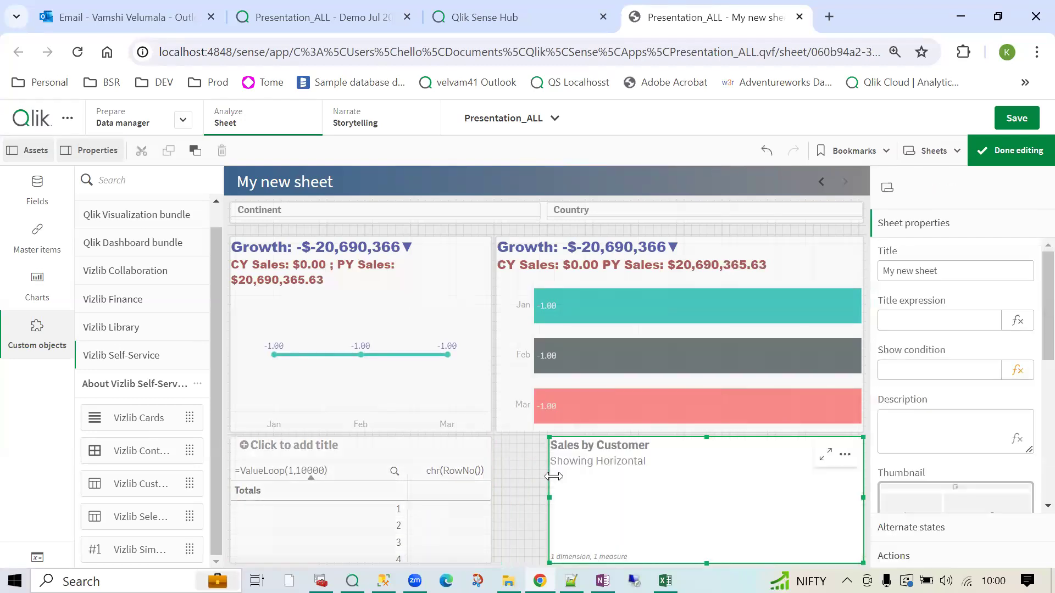
drag(550, 488, 467, 476)
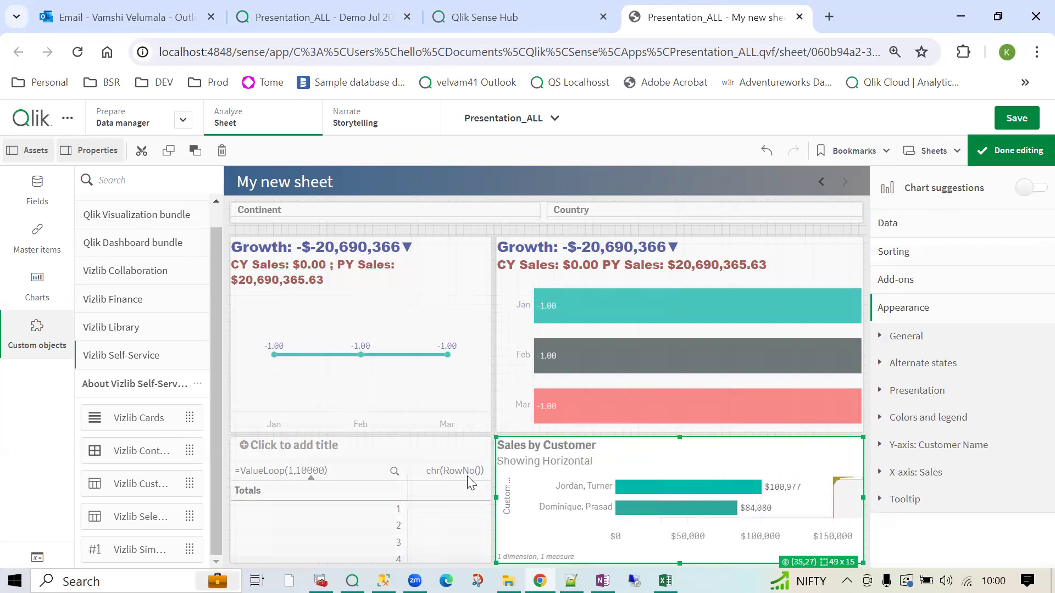
- Shorten the Growth line chart, stretch the table upward, then finish editing and save the app
click(423, 405)
drag(491, 432, 491, 408)
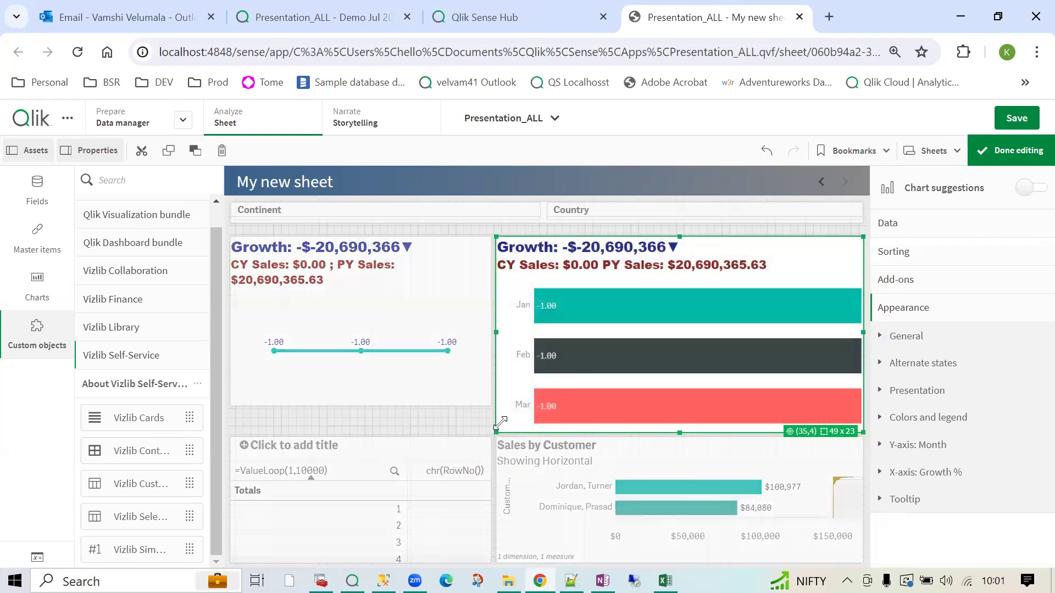
click(463, 457)
drag(491, 438, 495, 408)
click(506, 470)
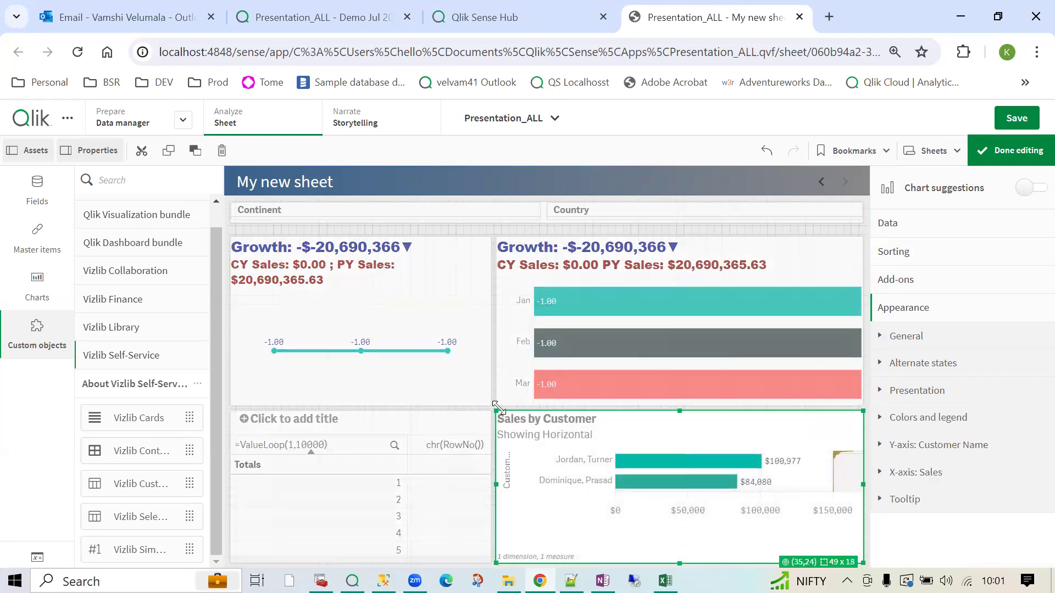
click(1018, 154)
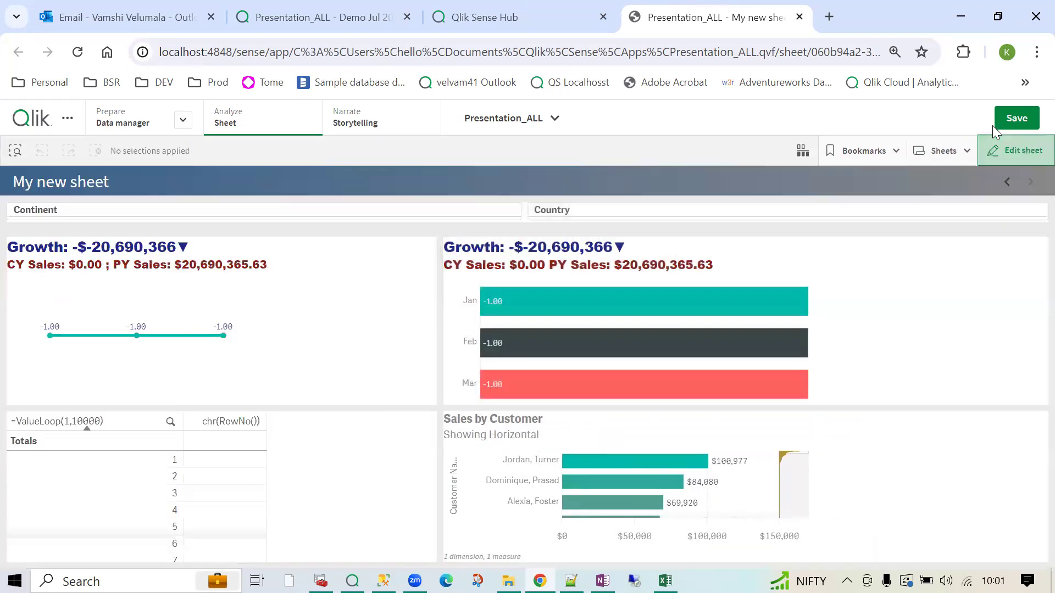
click(1014, 120)
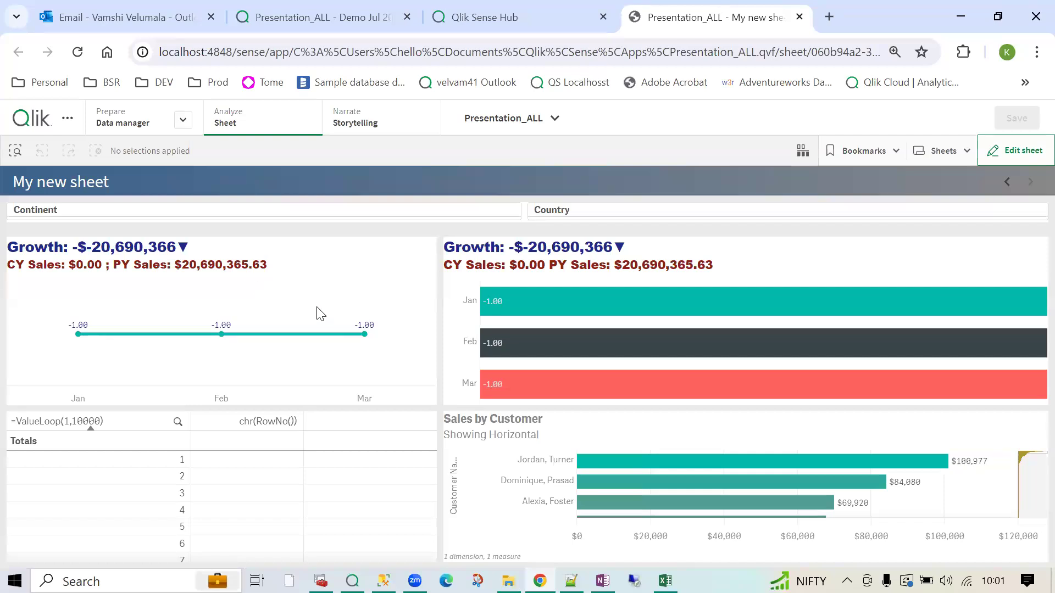
- Shrink the Jan/Feb/Mar bar chart to a strip and enlarge Sales by Customer into the space
click(1011, 151)
click(600, 474)
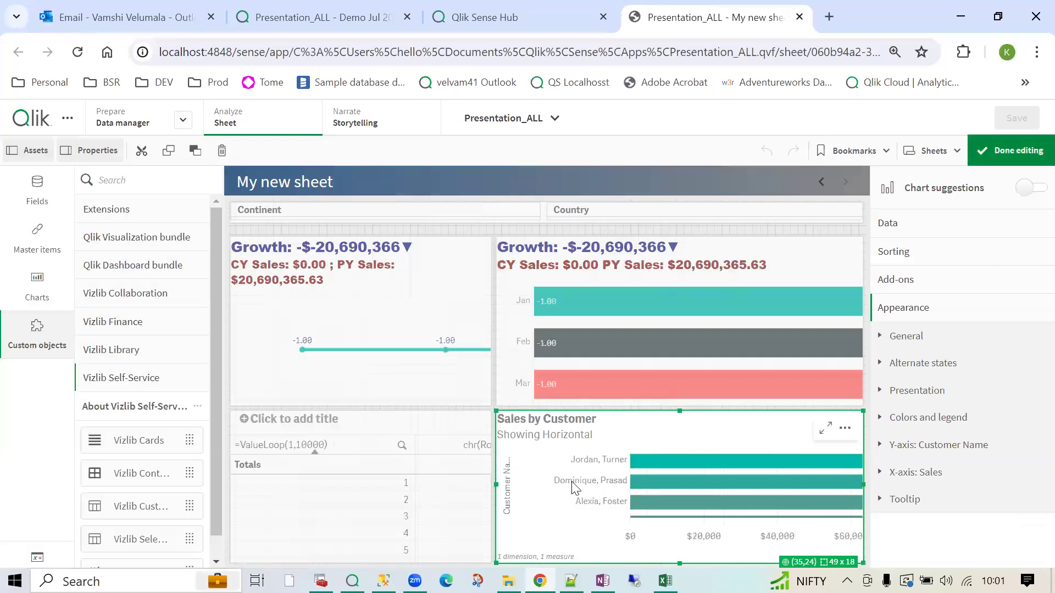
click(538, 404)
drag(496, 407, 482, 346)
click(521, 419)
drag(496, 411, 512, 358)
click(1009, 152)
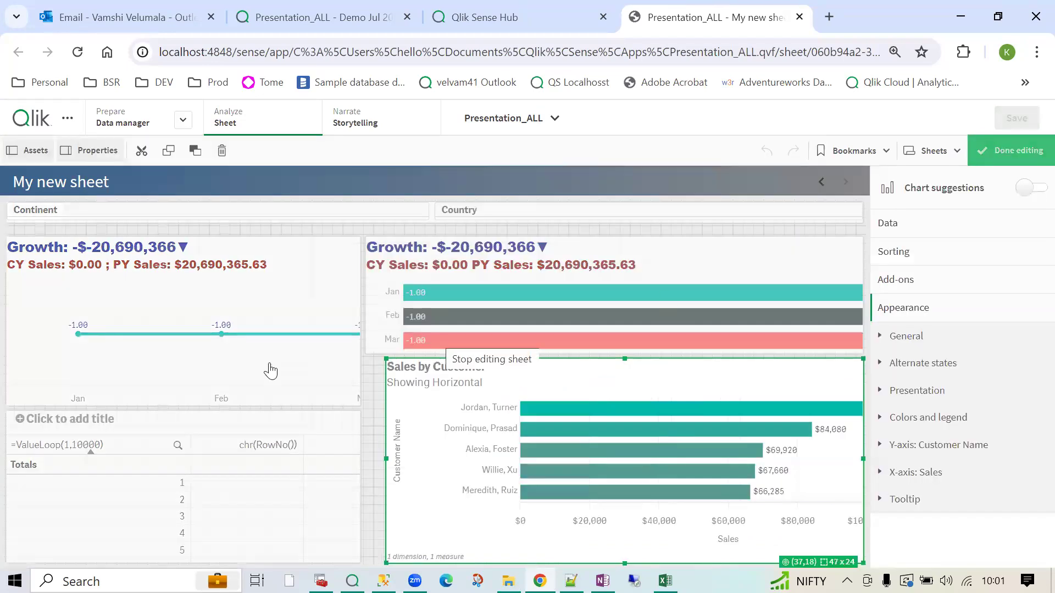
- Drop a Vizlib Bar Chart from the Vizlib Library onto the Sales by Customer chart
click(122, 350)
scroll(148, 494, down, 2)
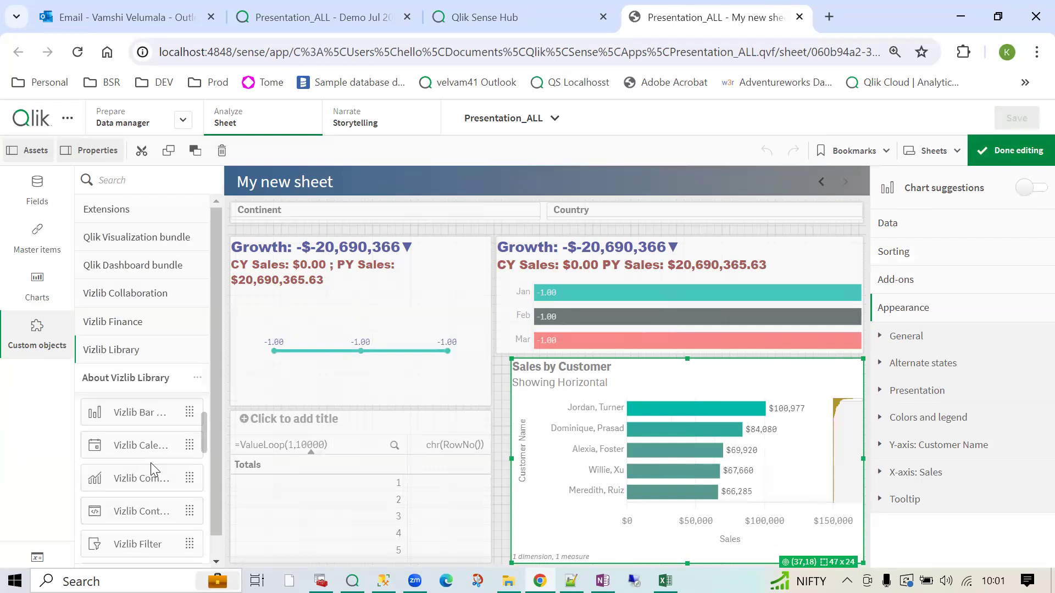
drag(143, 427, 669, 448)
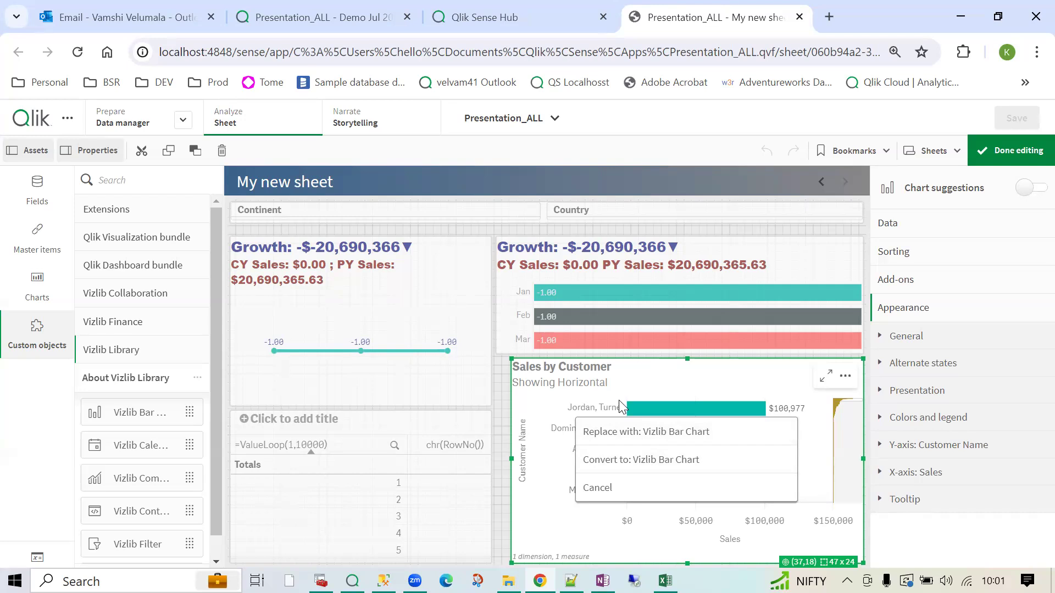
- Convert Sales by Customer to a Vizlib Bar Chart and scroll through its customer bars full-screen
click(613, 461)
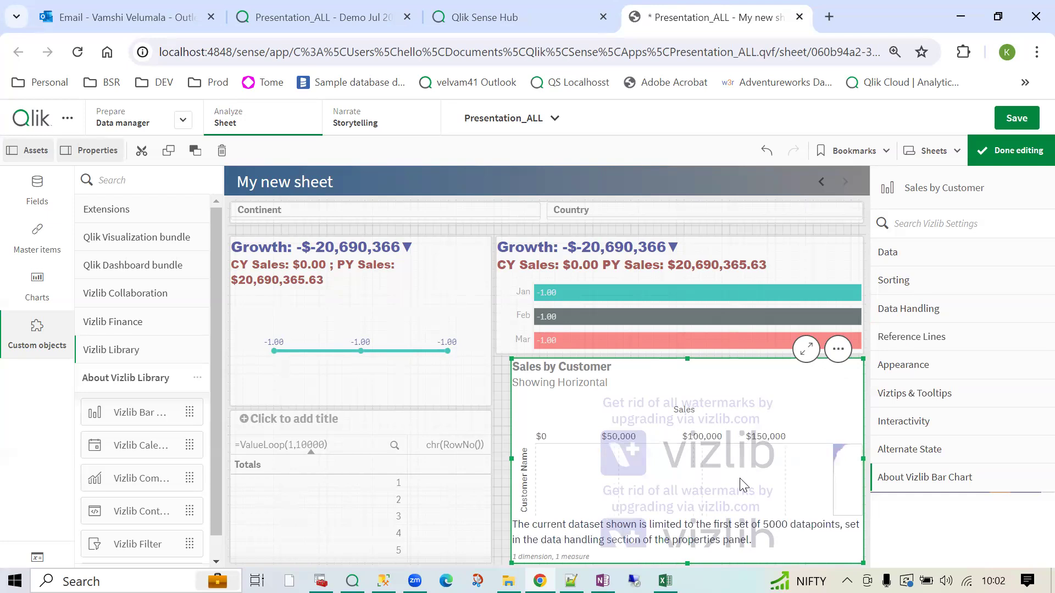
click(805, 351)
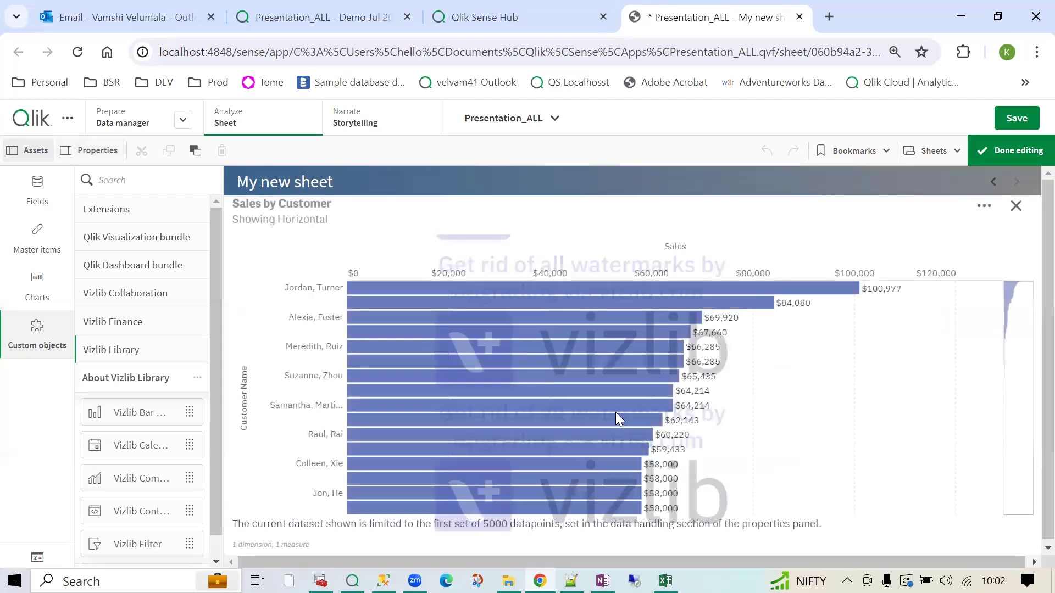
mouse_move(619, 422)
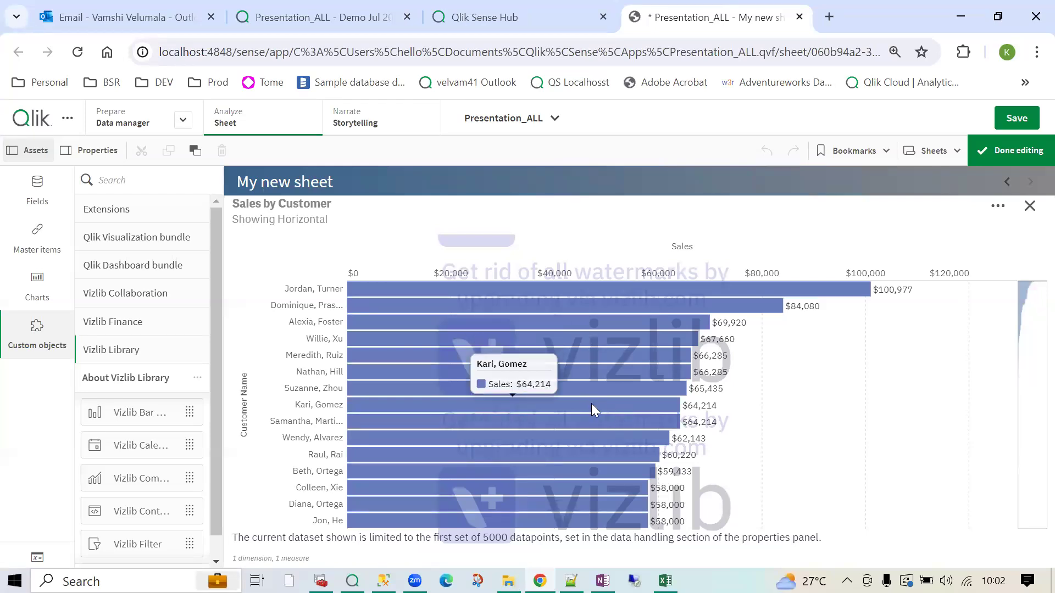
scroll(592, 407, down, 2)
scroll(592, 427, down, 4)
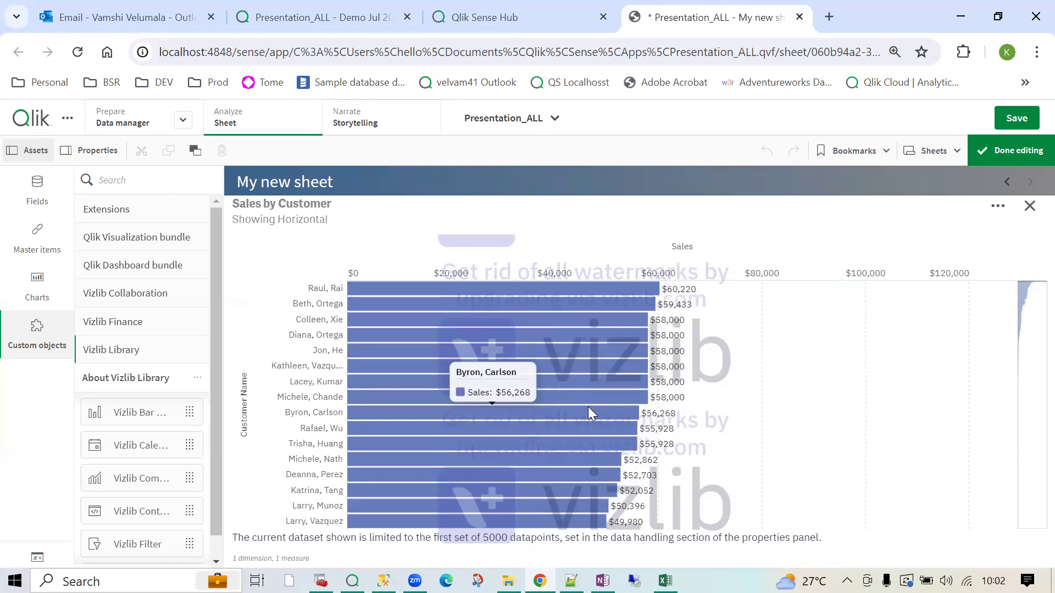
scroll(589, 408, down, 4)
click(1028, 208)
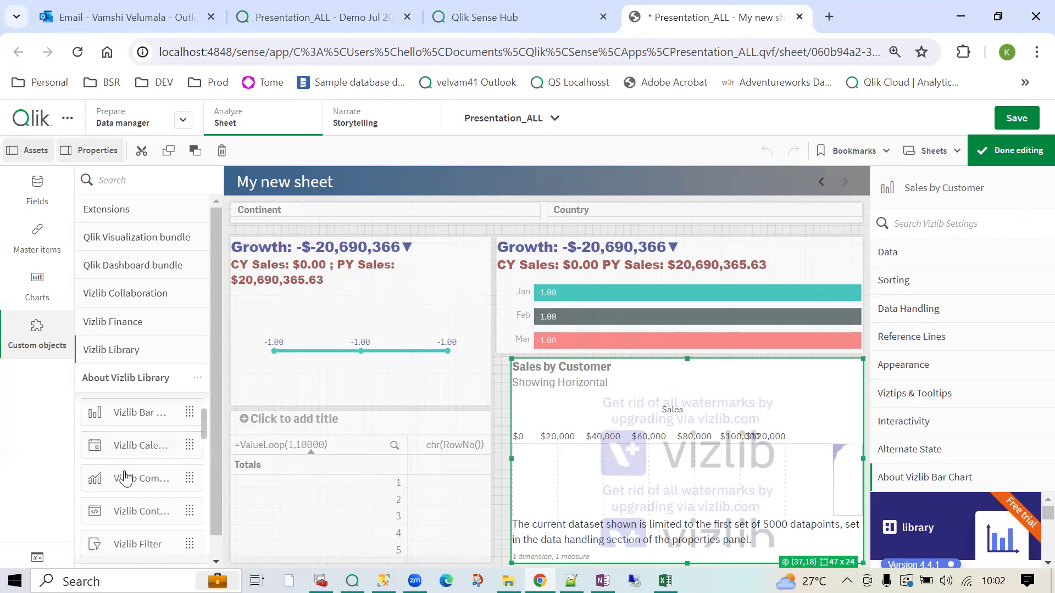
- Convert Sales by Customer back to a standard bar chart by dropping a Bar chart on it
click(25, 285)
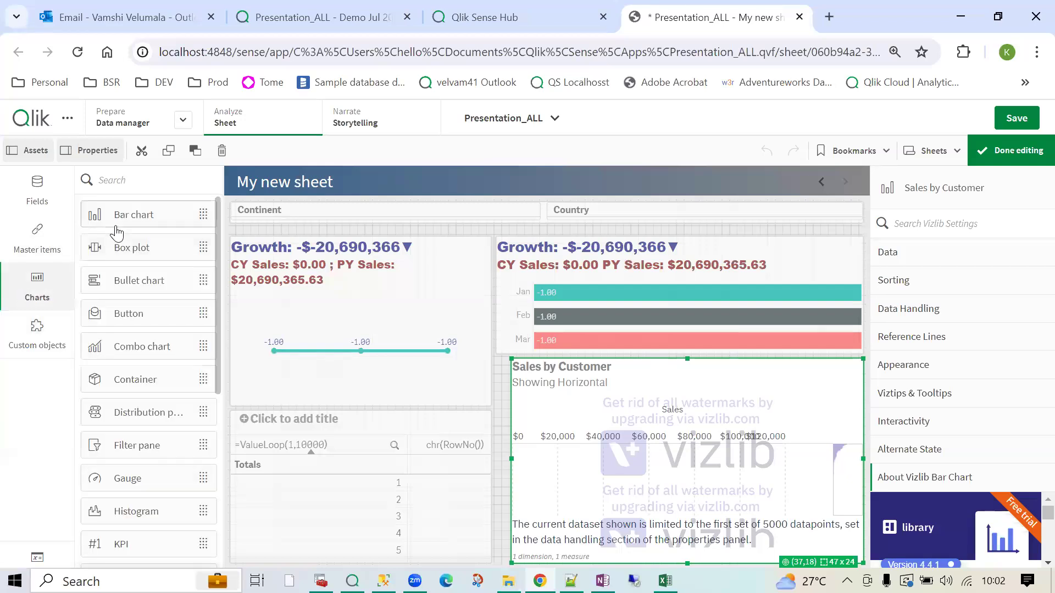
drag(119, 219, 706, 463)
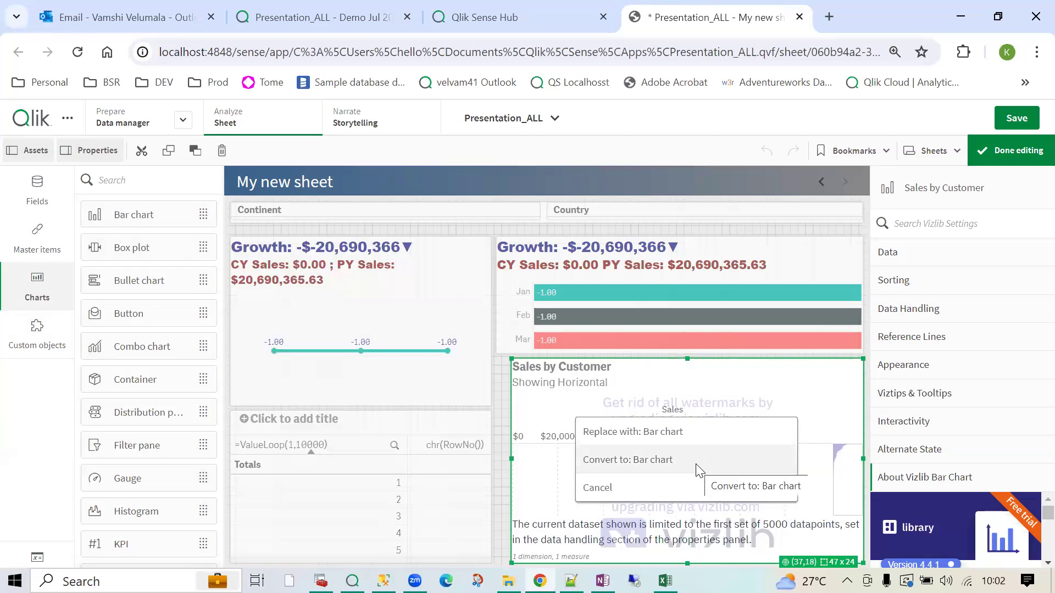
click(637, 464)
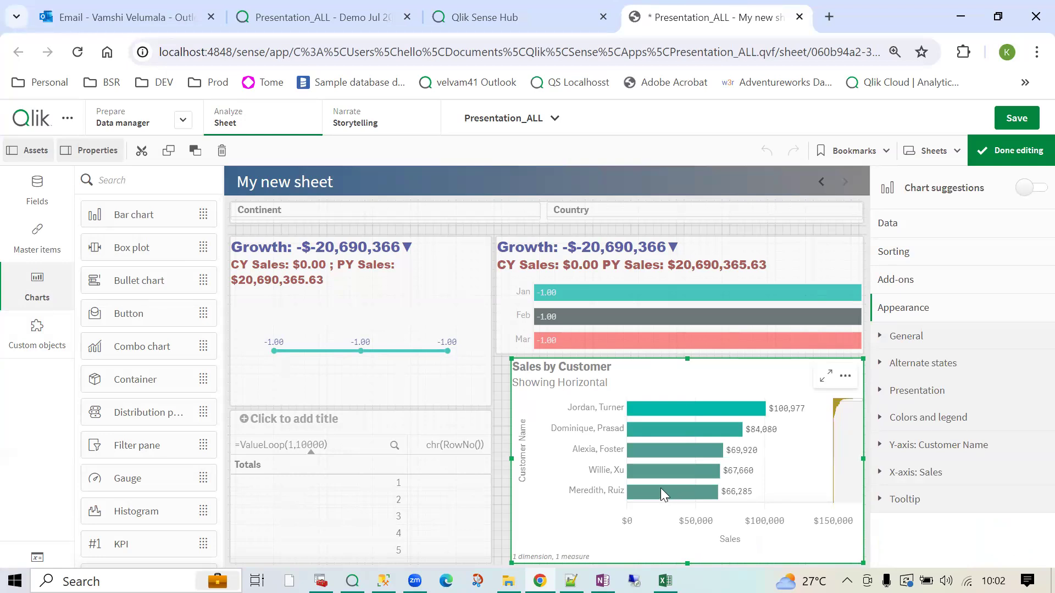
- Drop a Vizlib Bar Chart from the custom objects onto Sales by Customer again
click(44, 349)
scroll(121, 435, down, 2)
drag(147, 420, 652, 457)
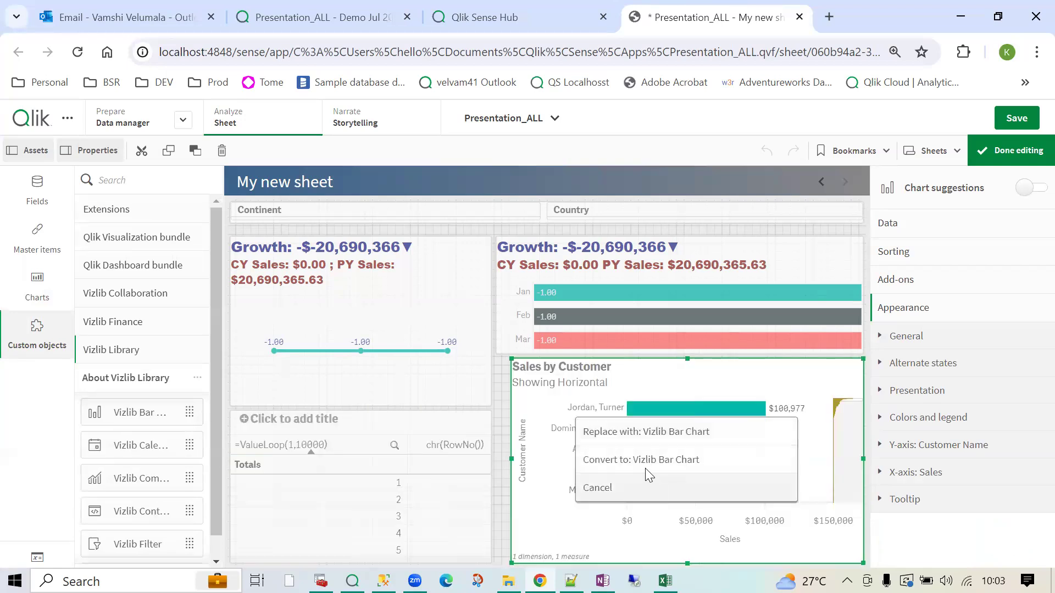
- Convert Sales by Customer to a Vizlib Bar Chart, view it full-screen, then deselect it
click(654, 460)
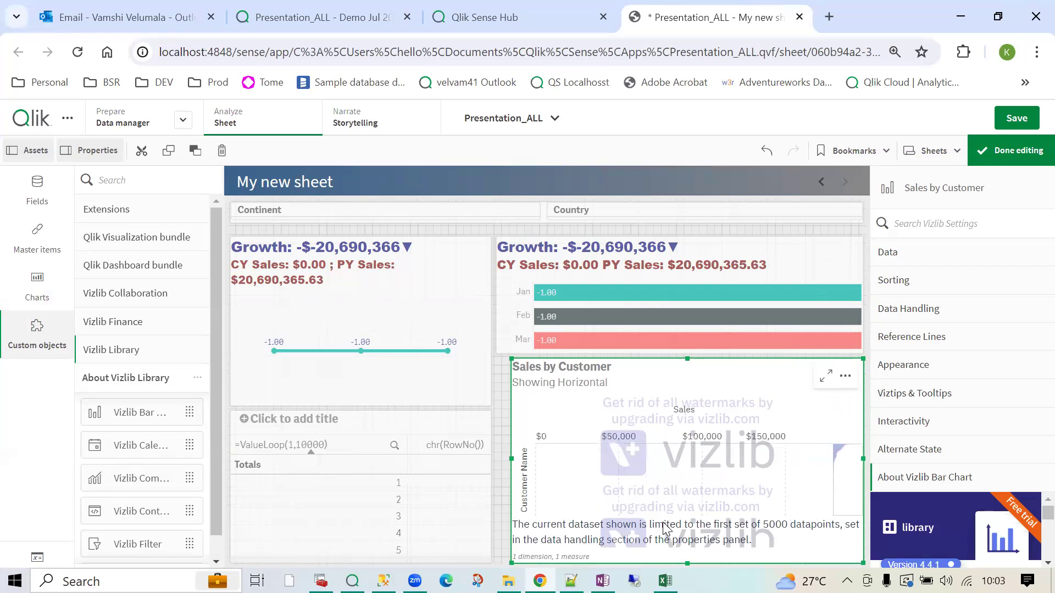
click(826, 376)
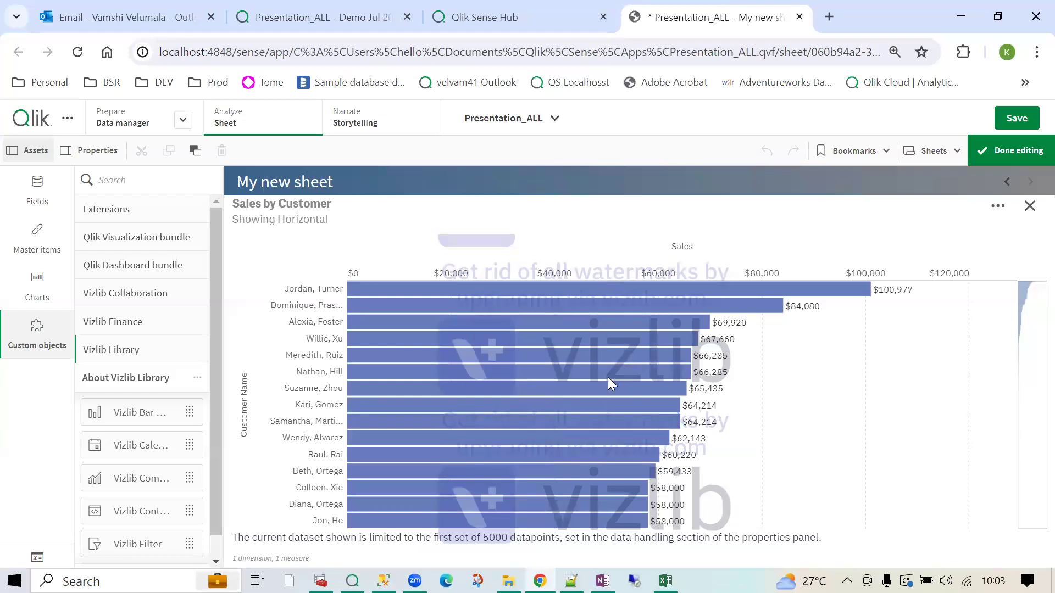
mouse_move(612, 443)
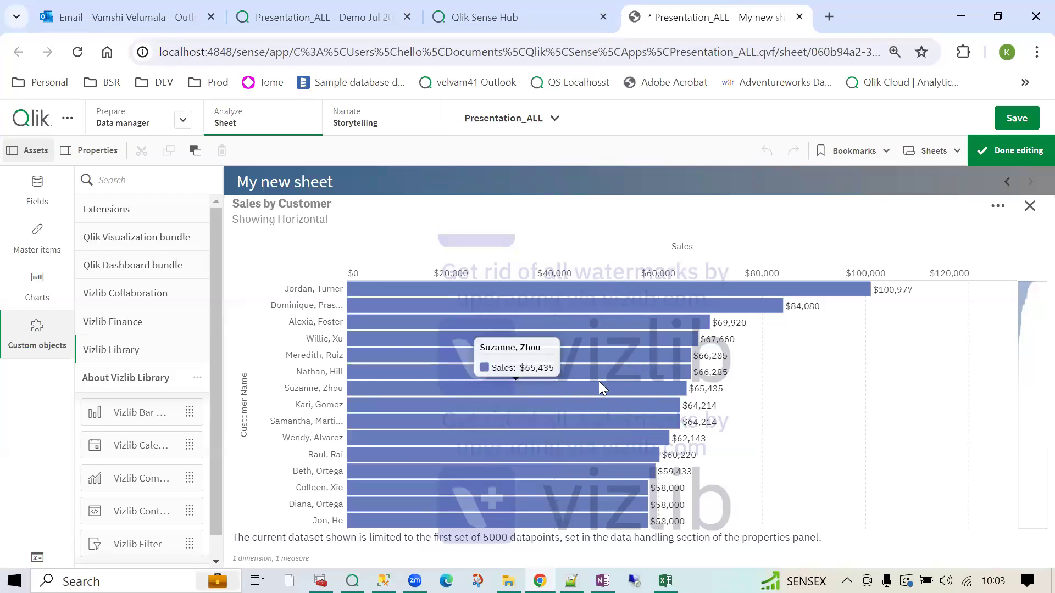
click(1030, 206)
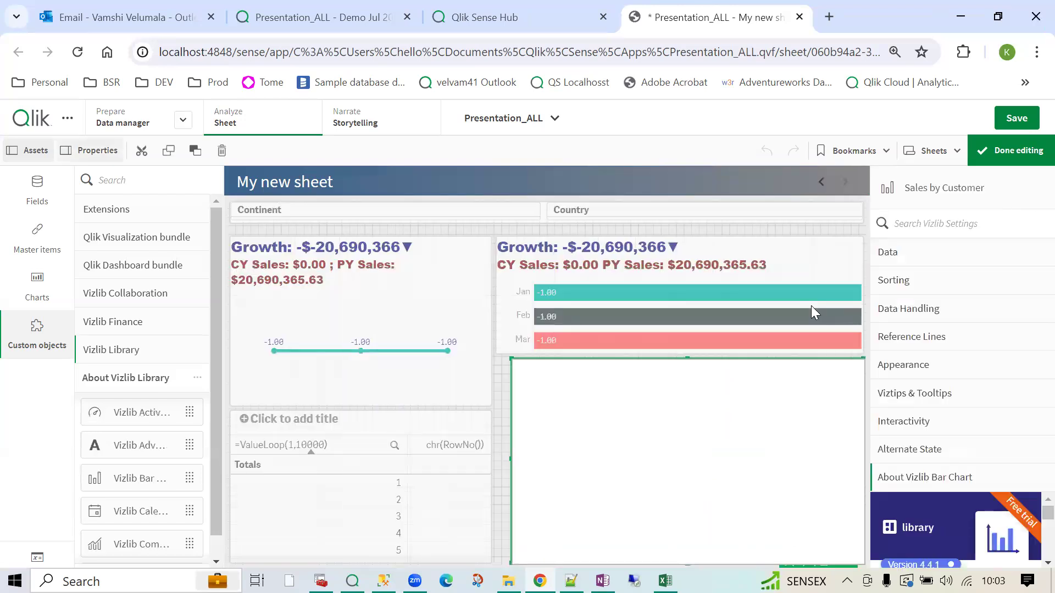
click(635, 188)
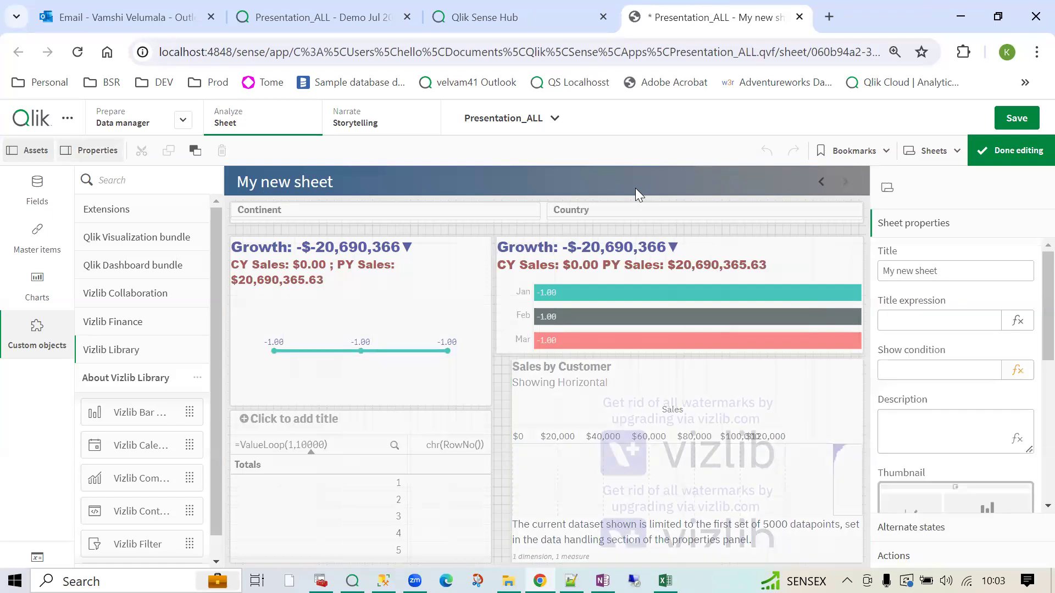